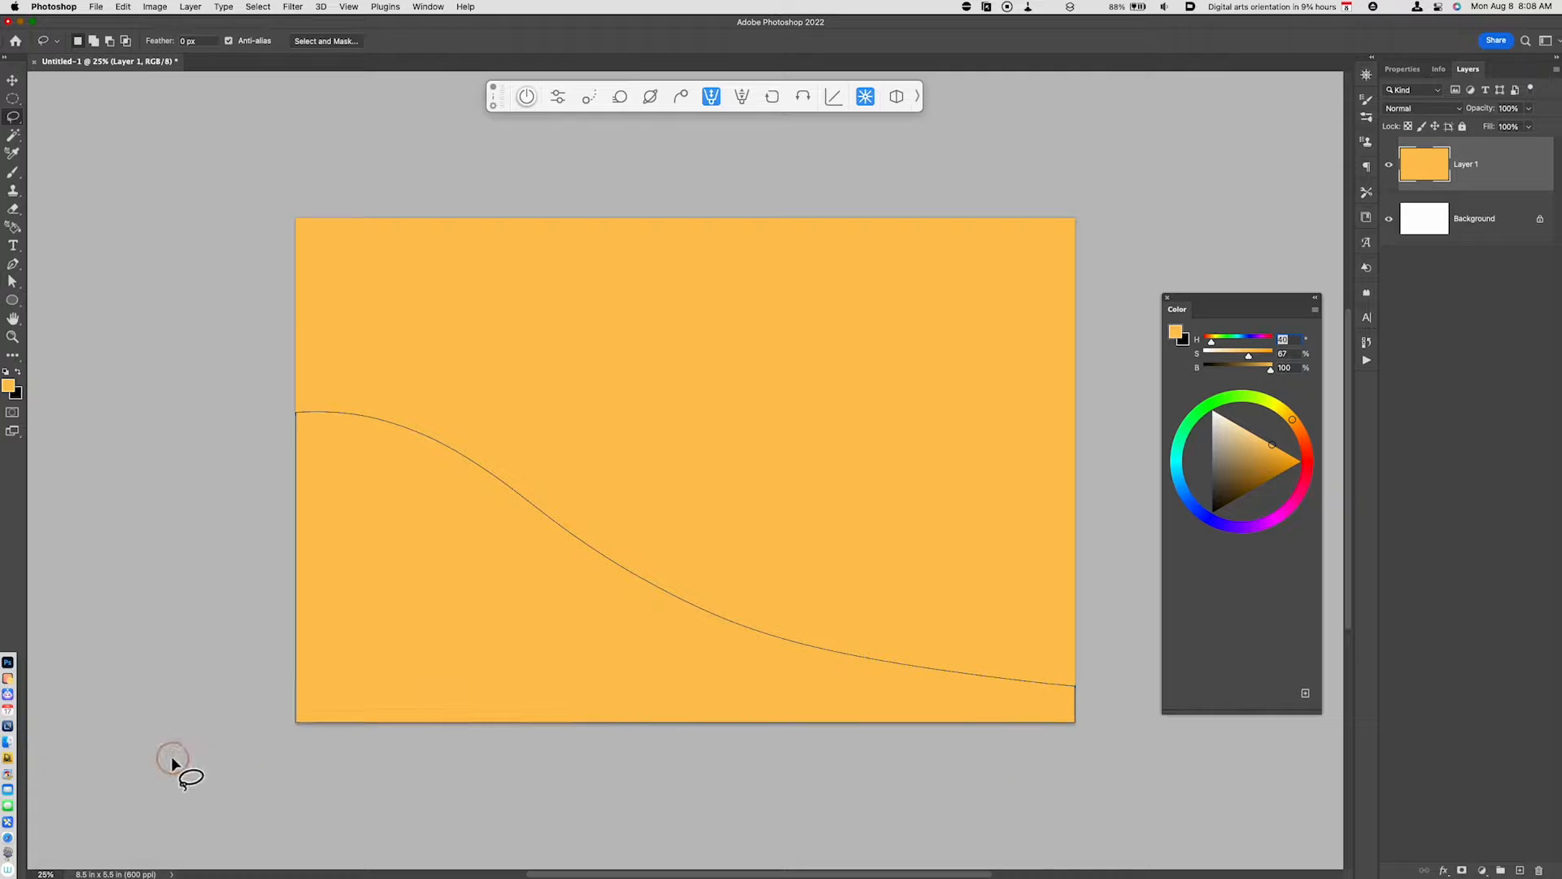
# - Copy the selected left dune shape to a new layer and lighten it to Lightness +33
pyautogui.press('super+j')
pyautogui.press('super+u')
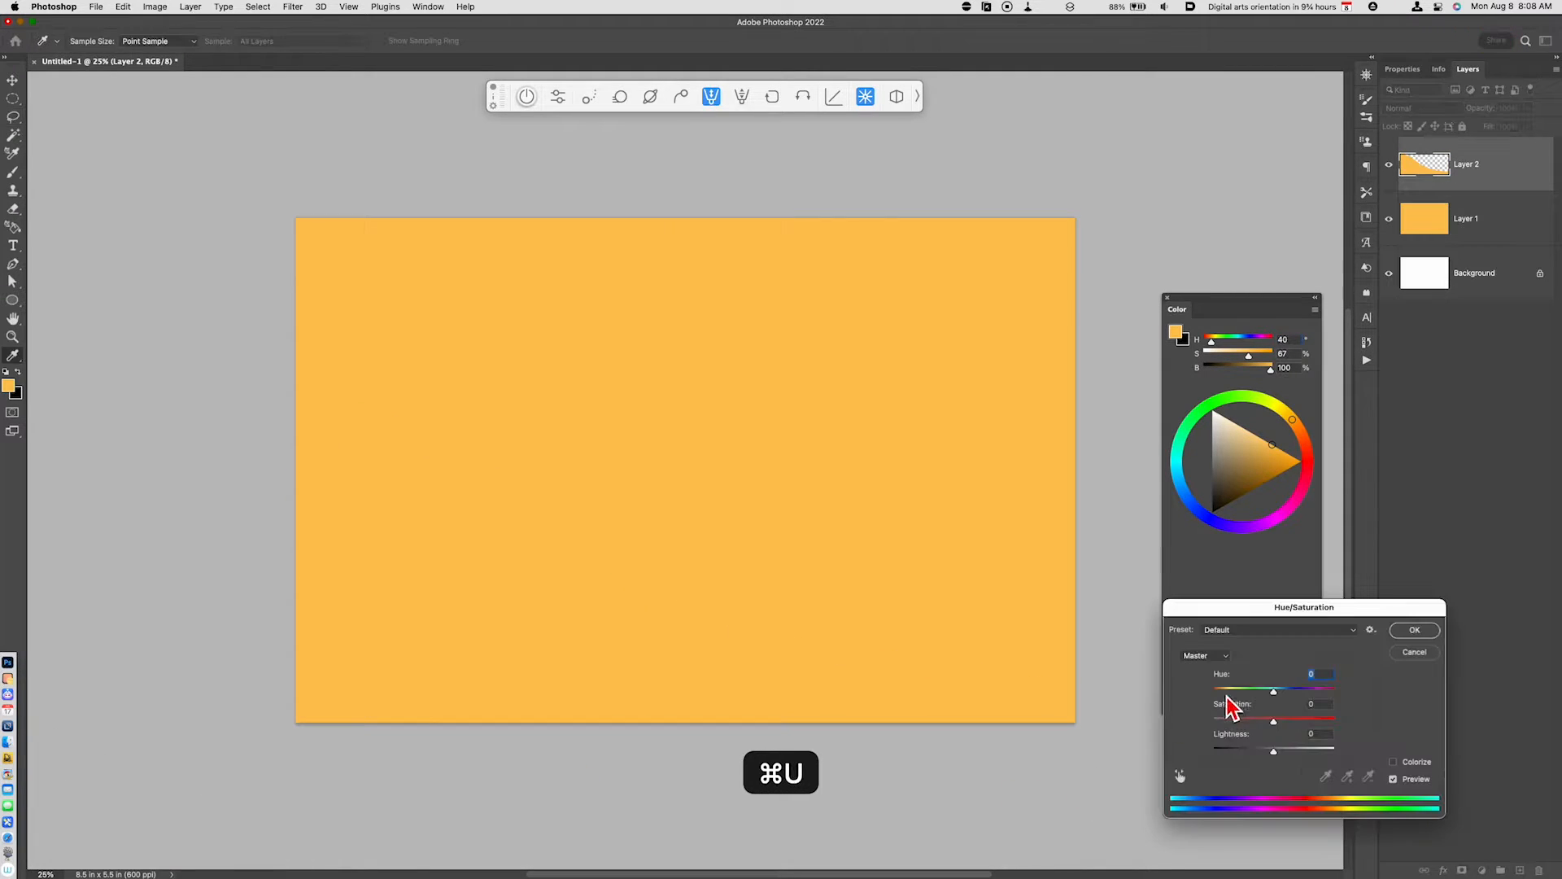
pyautogui.click(1293, 750)
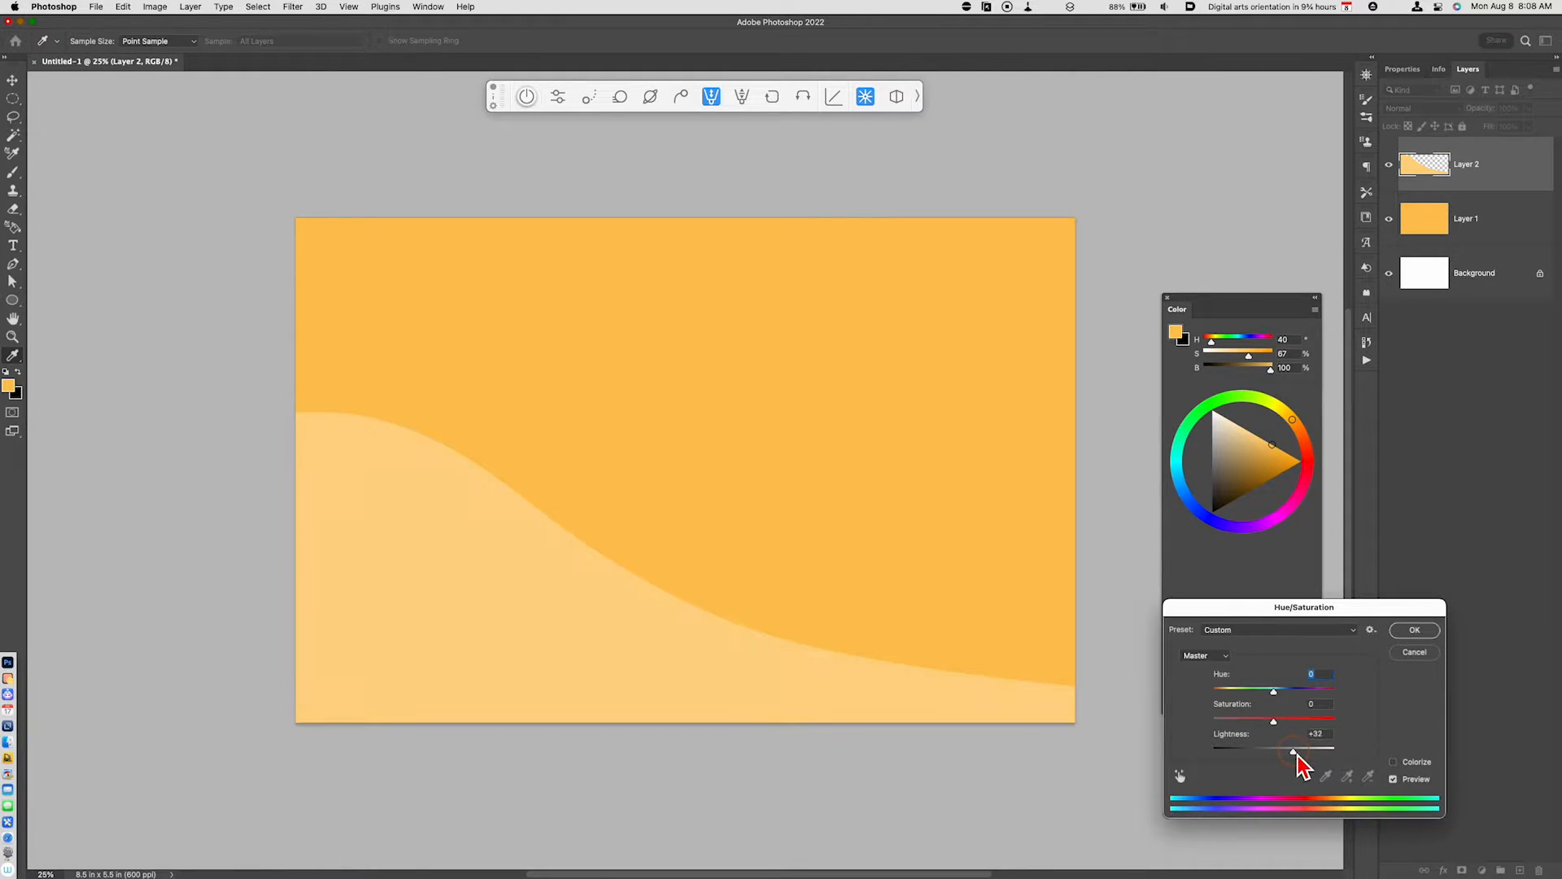
pyautogui.click(1413, 632)
# - Lasso a second dune rising toward the canvas's right edge from Layer 1, copy it to a new layer and set Lightness +50
pyautogui.click(1469, 232)
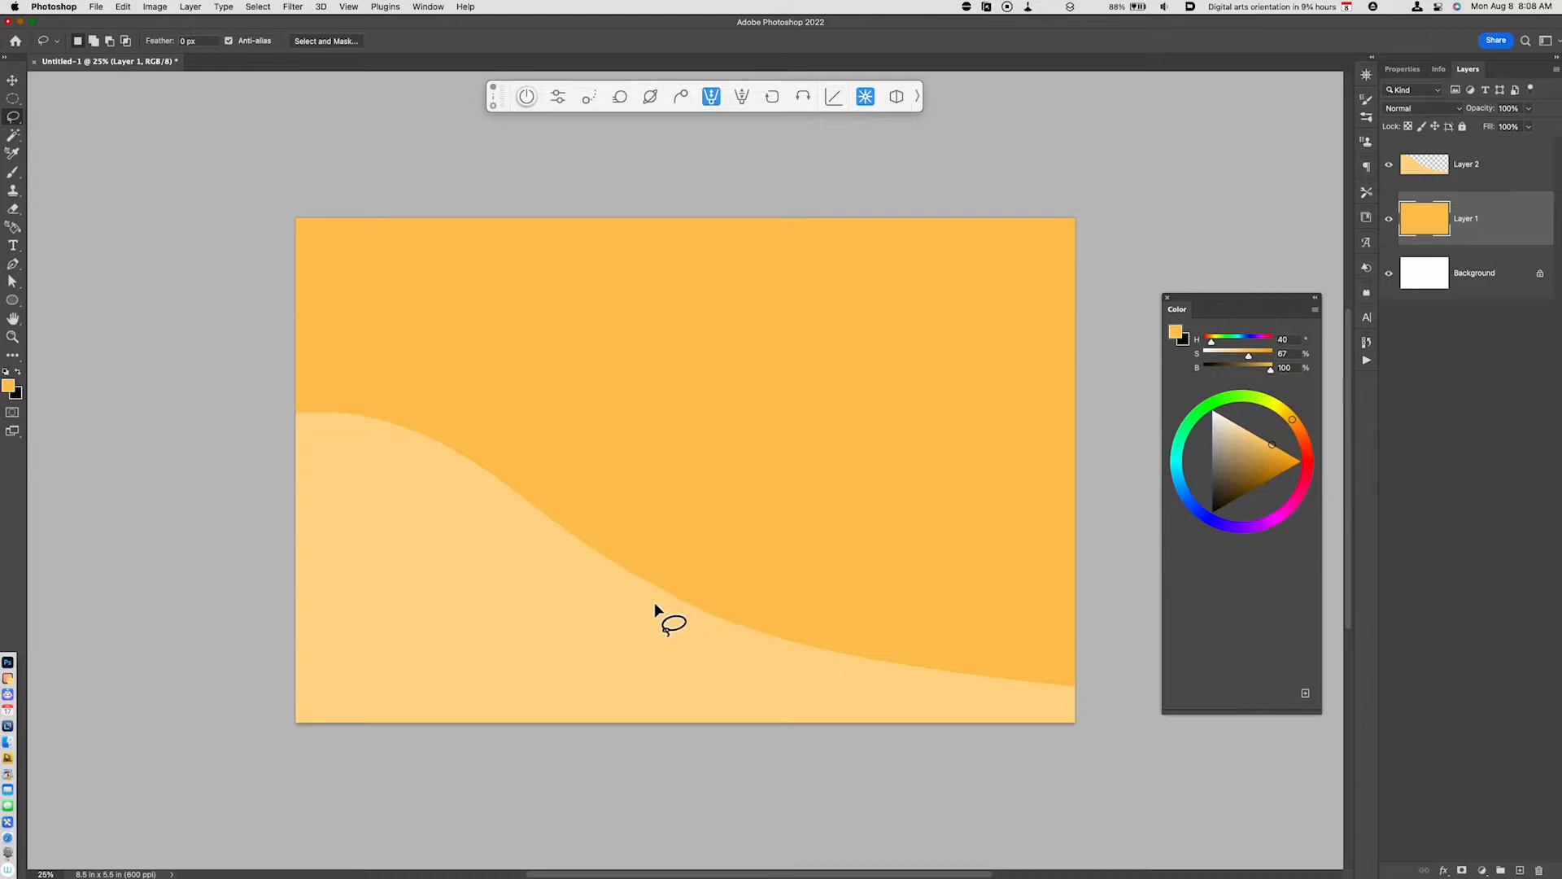
pyautogui.moveTo(672, 613)
pyautogui.mouseDown()
pyautogui.moveTo(1122, 515)
pyautogui.moveTo(1132, 707)
pyautogui.moveTo(864, 734)
pyautogui.mouseUp()
pyautogui.press('super+j')
pyautogui.press('super+u')
pyautogui.moveTo(1290, 754); pyautogui.dragTo(1309, 756)
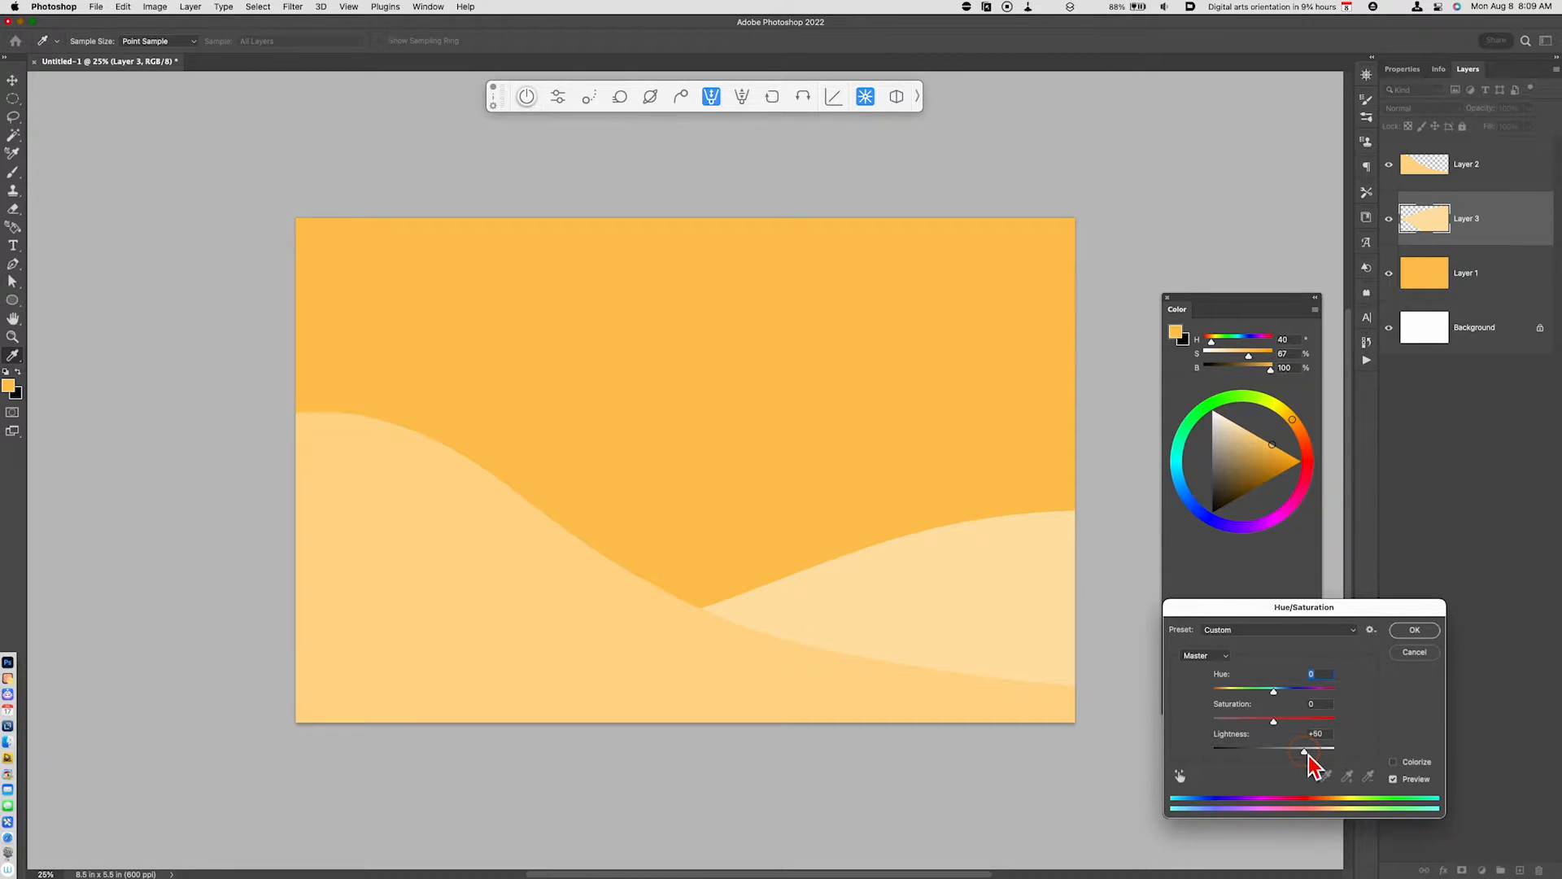
pyautogui.click(1414, 629)
# - Lasso a distant dune between the two hills from Layer 1, copy it to a new layer and set Lightness +71
pyautogui.hotkey('alt', '[')
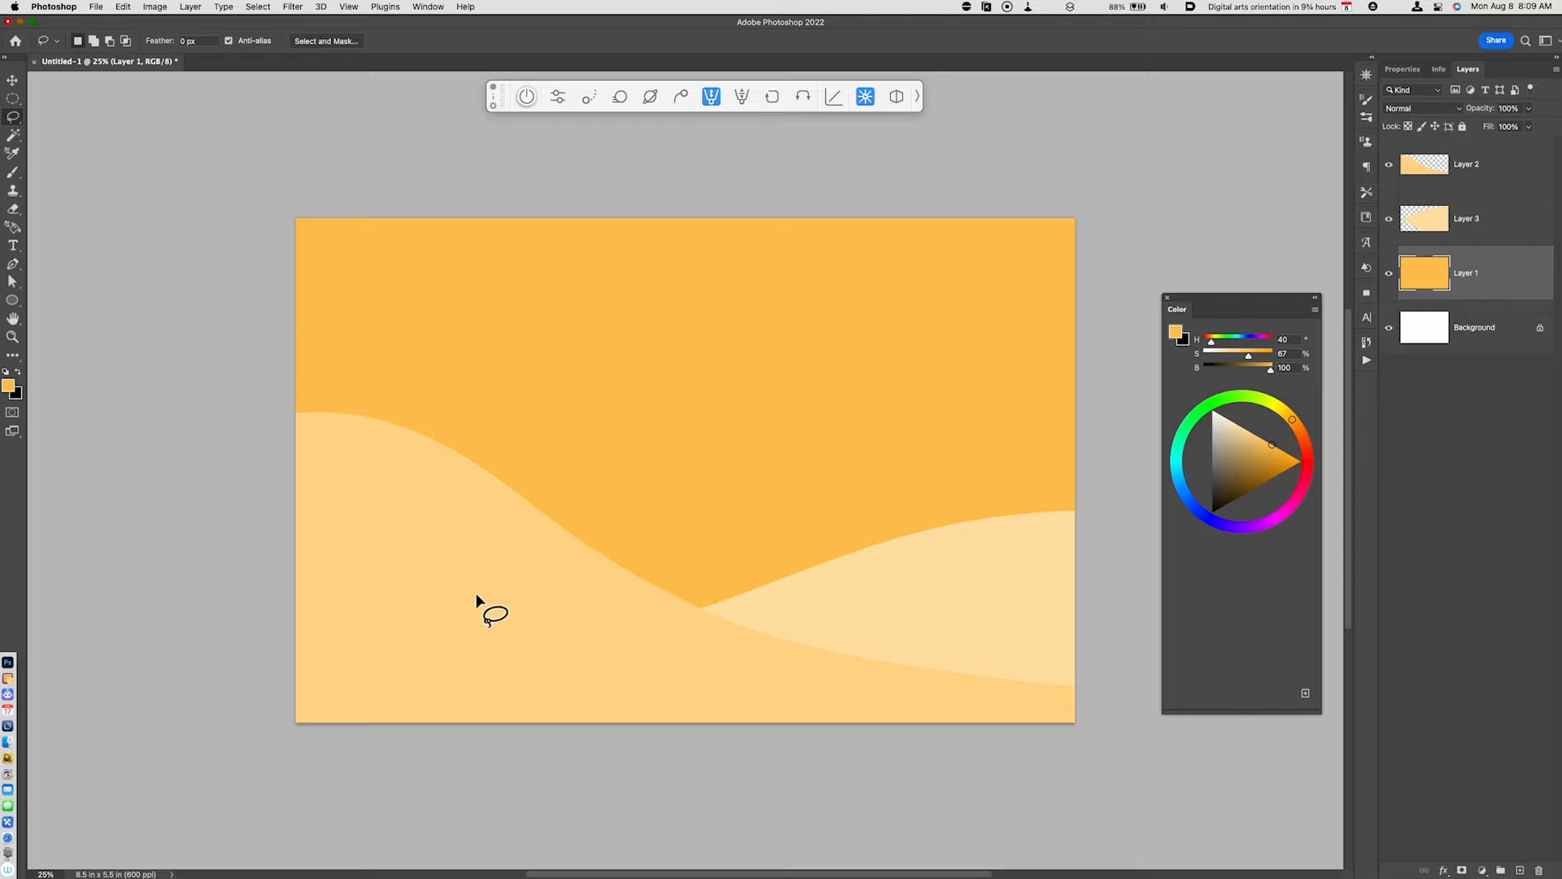
pyautogui.moveTo(475, 592)
pyautogui.mouseDown()
pyautogui.moveTo(1001, 631)
pyautogui.moveTo(415, 756)
pyautogui.mouseUp()
pyautogui.press('super+j')
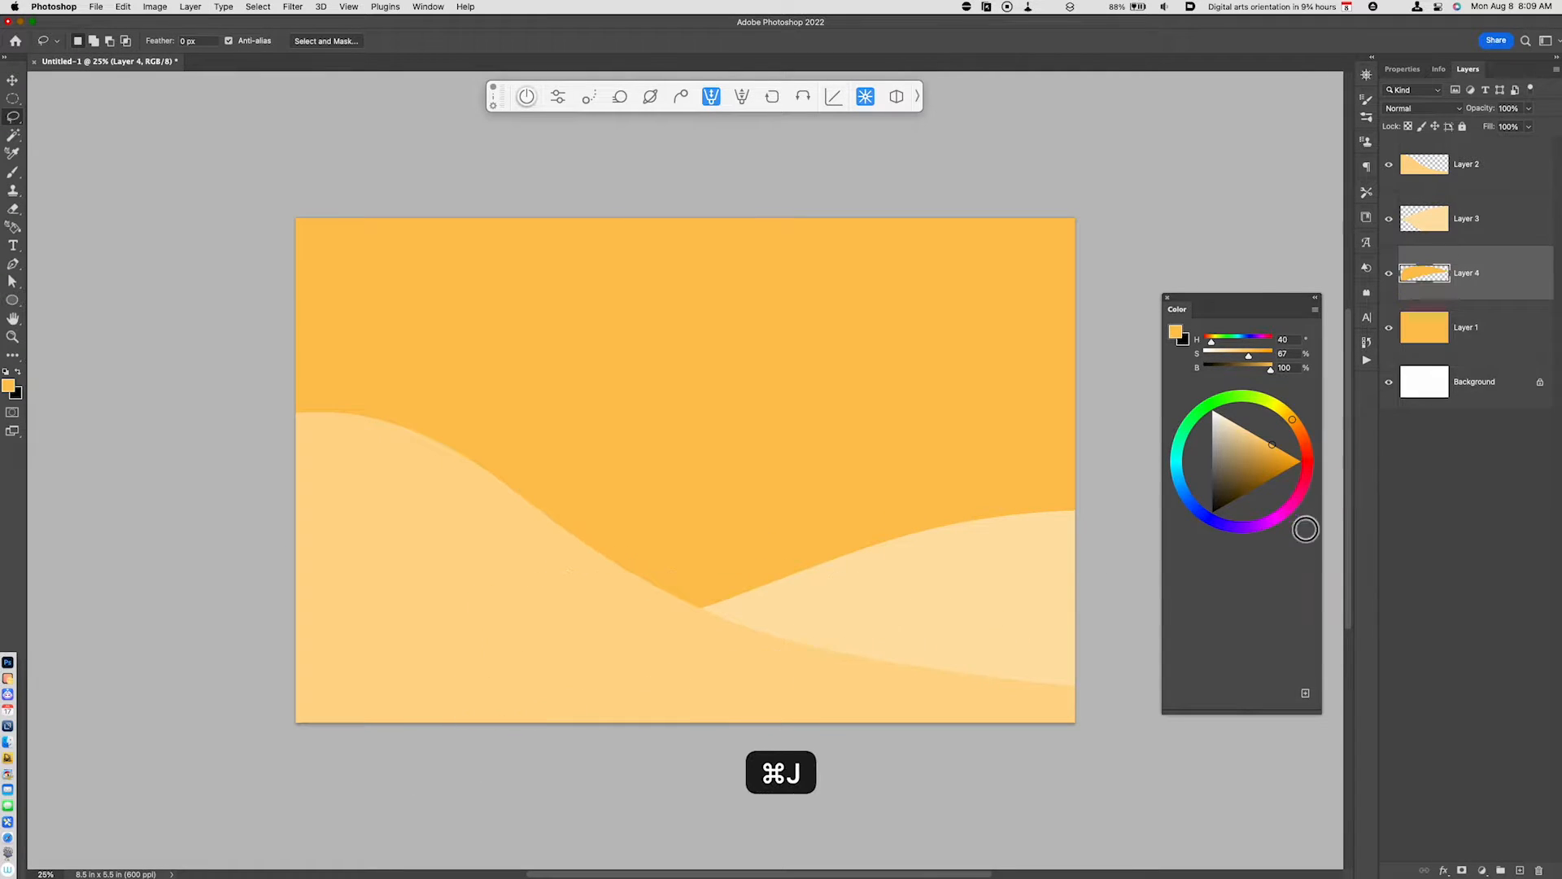
pyautogui.press('super+u')
pyautogui.moveTo(1308, 752); pyautogui.dragTo(1320, 755)
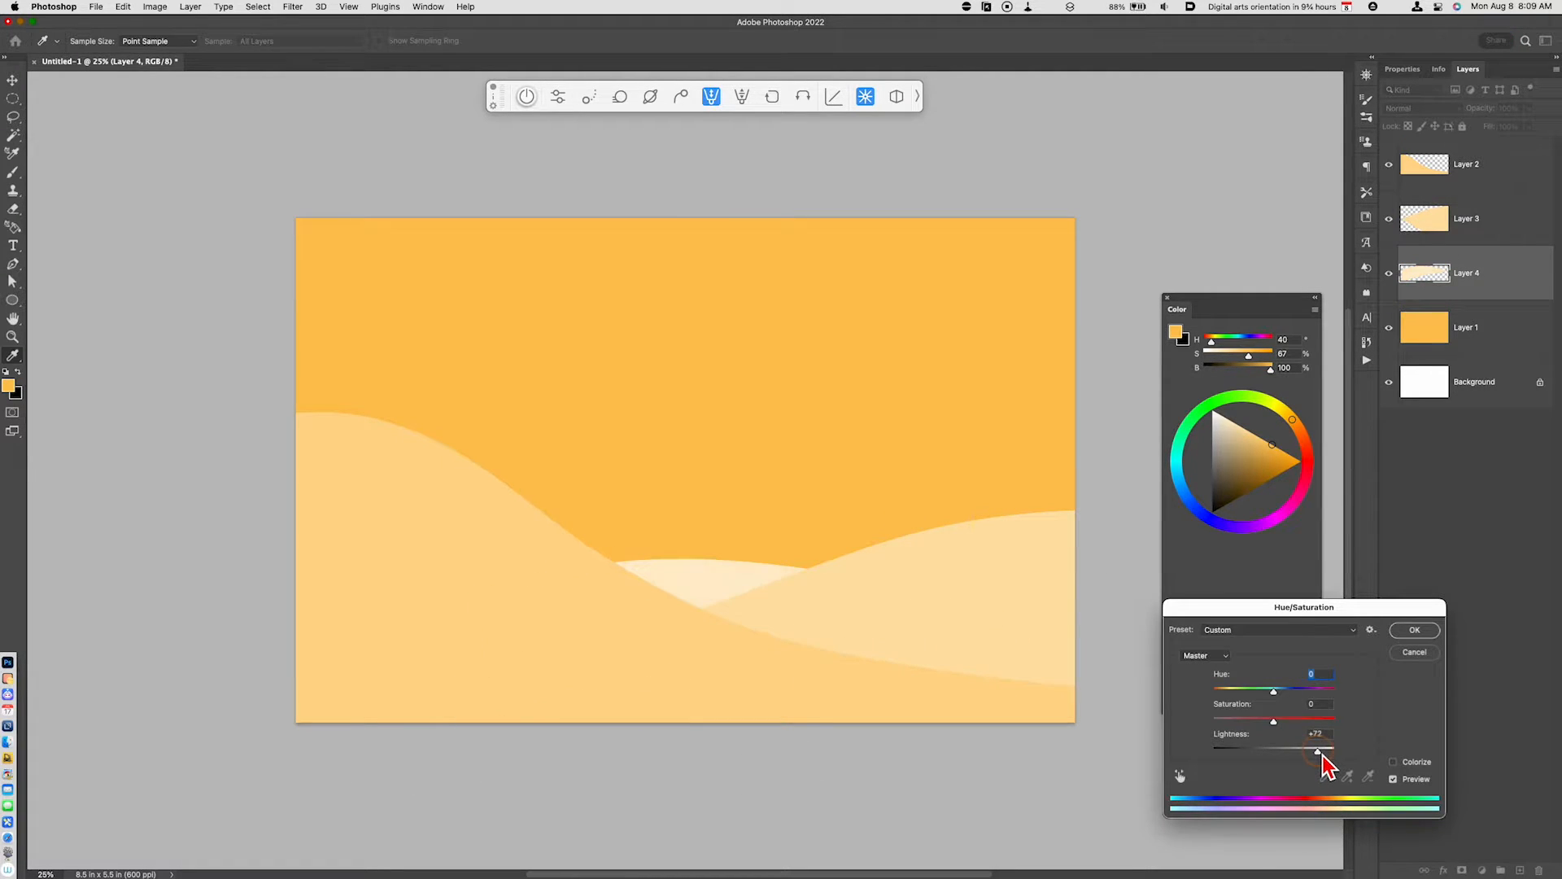
pyautogui.click(1425, 629)
# - Outline a tall tapering tower face behind the right dune with the Polygonal Lasso on Layer 1 and copy it to a new layer
pyautogui.moveTo(968, 640); pyautogui.dragTo(930, 707)
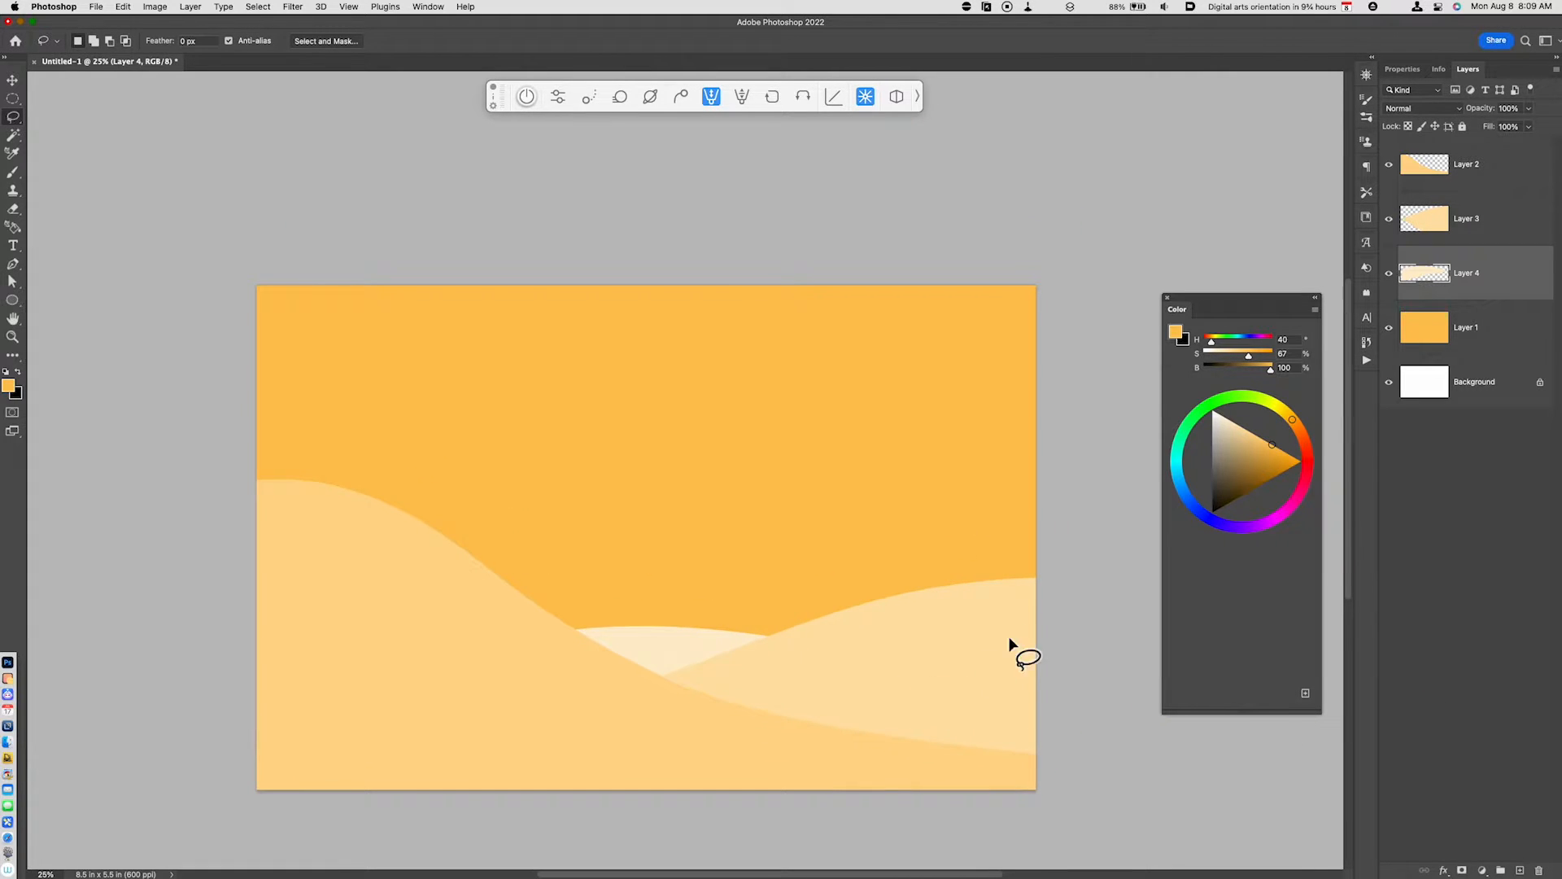
pyautogui.click(1448, 337)
pyautogui.hotkey('shift', 'l')
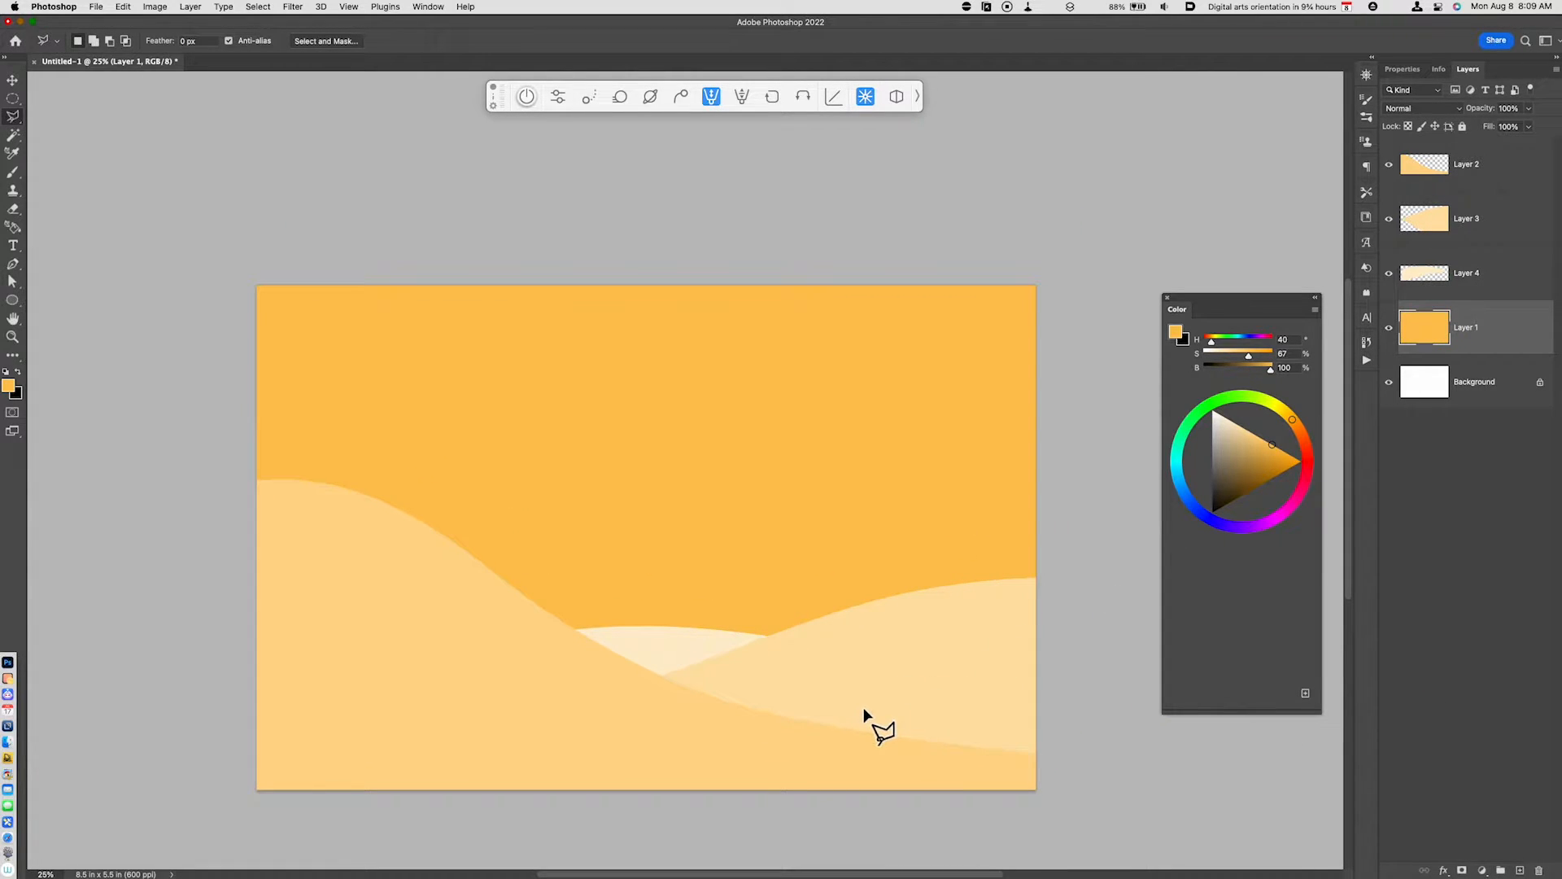
pyautogui.click(773, 682)
pyautogui.click(927, 630)
pyautogui.click(775, 681)
pyautogui.press('super+j')
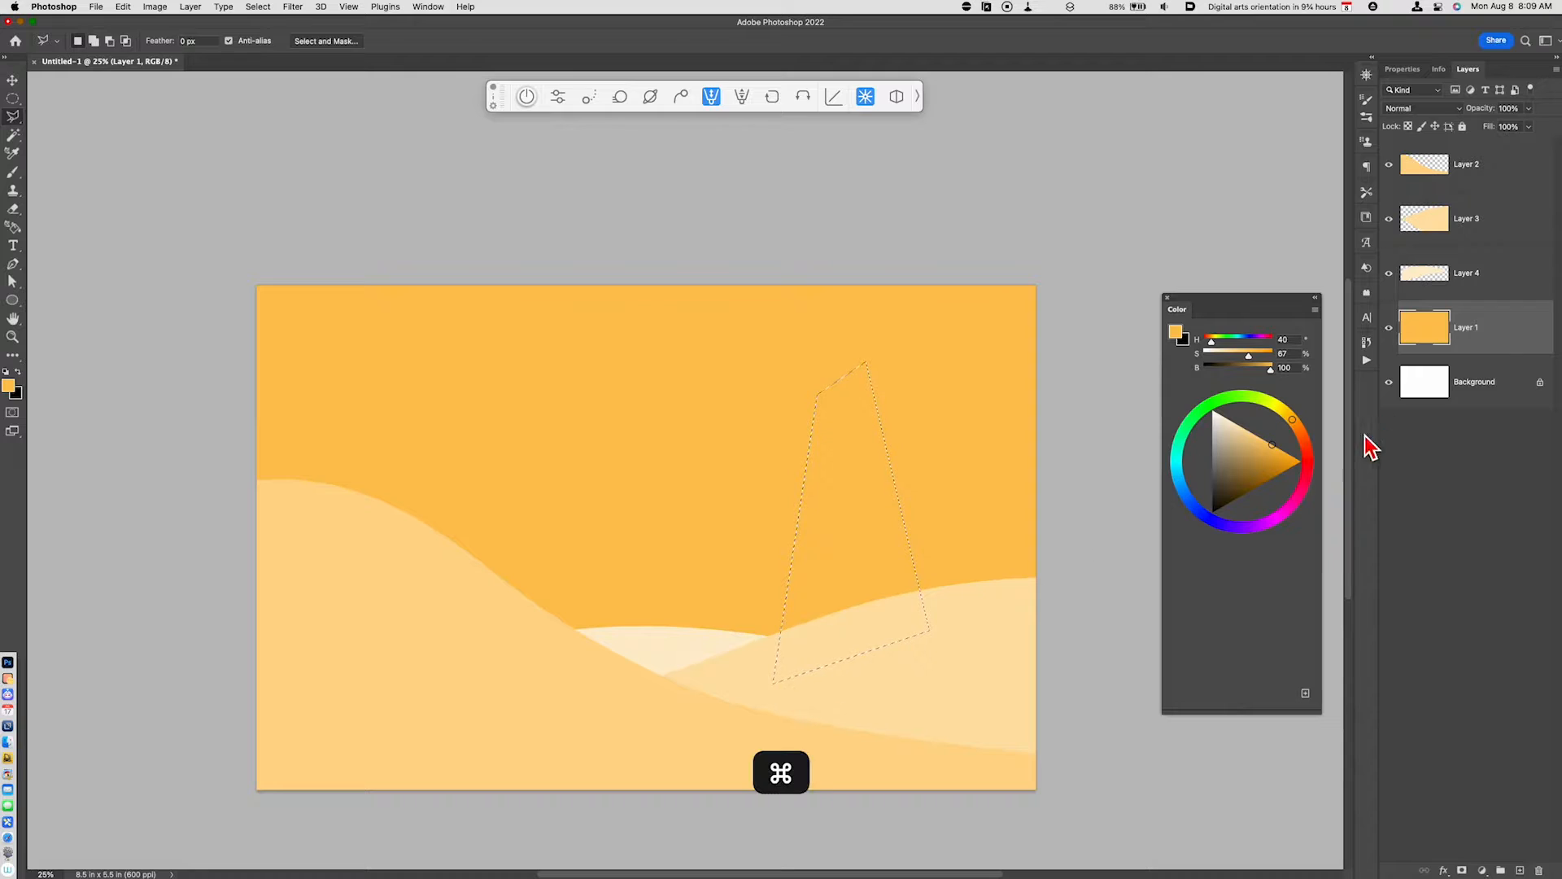
# - Recolor the tower face reddish brown with Hue/Saturation, shifting the hue toward red and setting Lightness -36
pyautogui.press('super+u')
pyautogui.click(1254, 750)
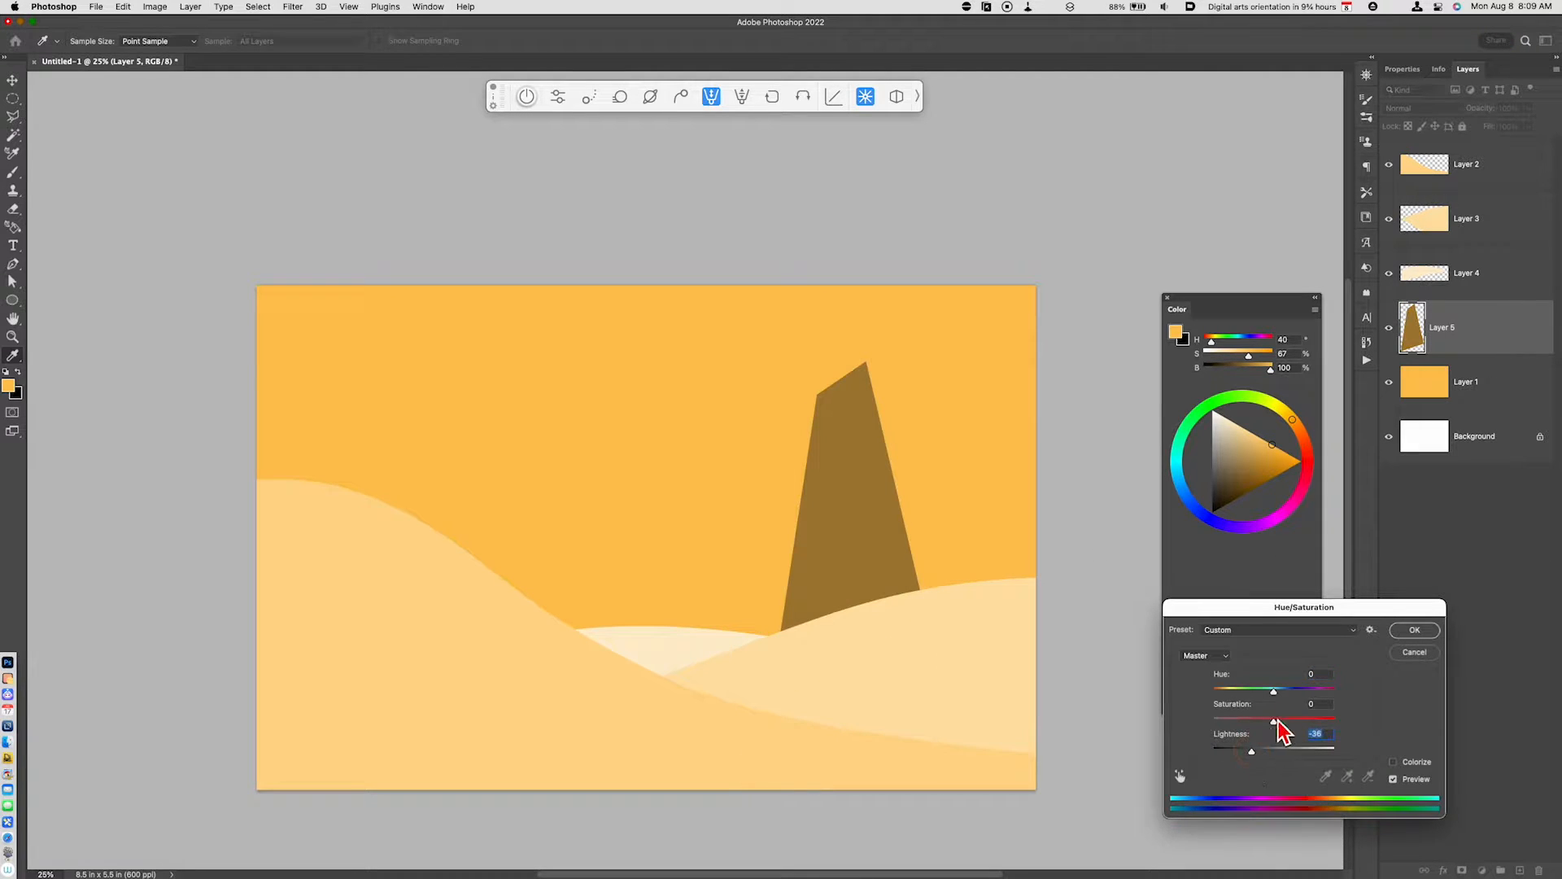
pyautogui.moveTo(1273, 690); pyautogui.dragTo(1262, 690)
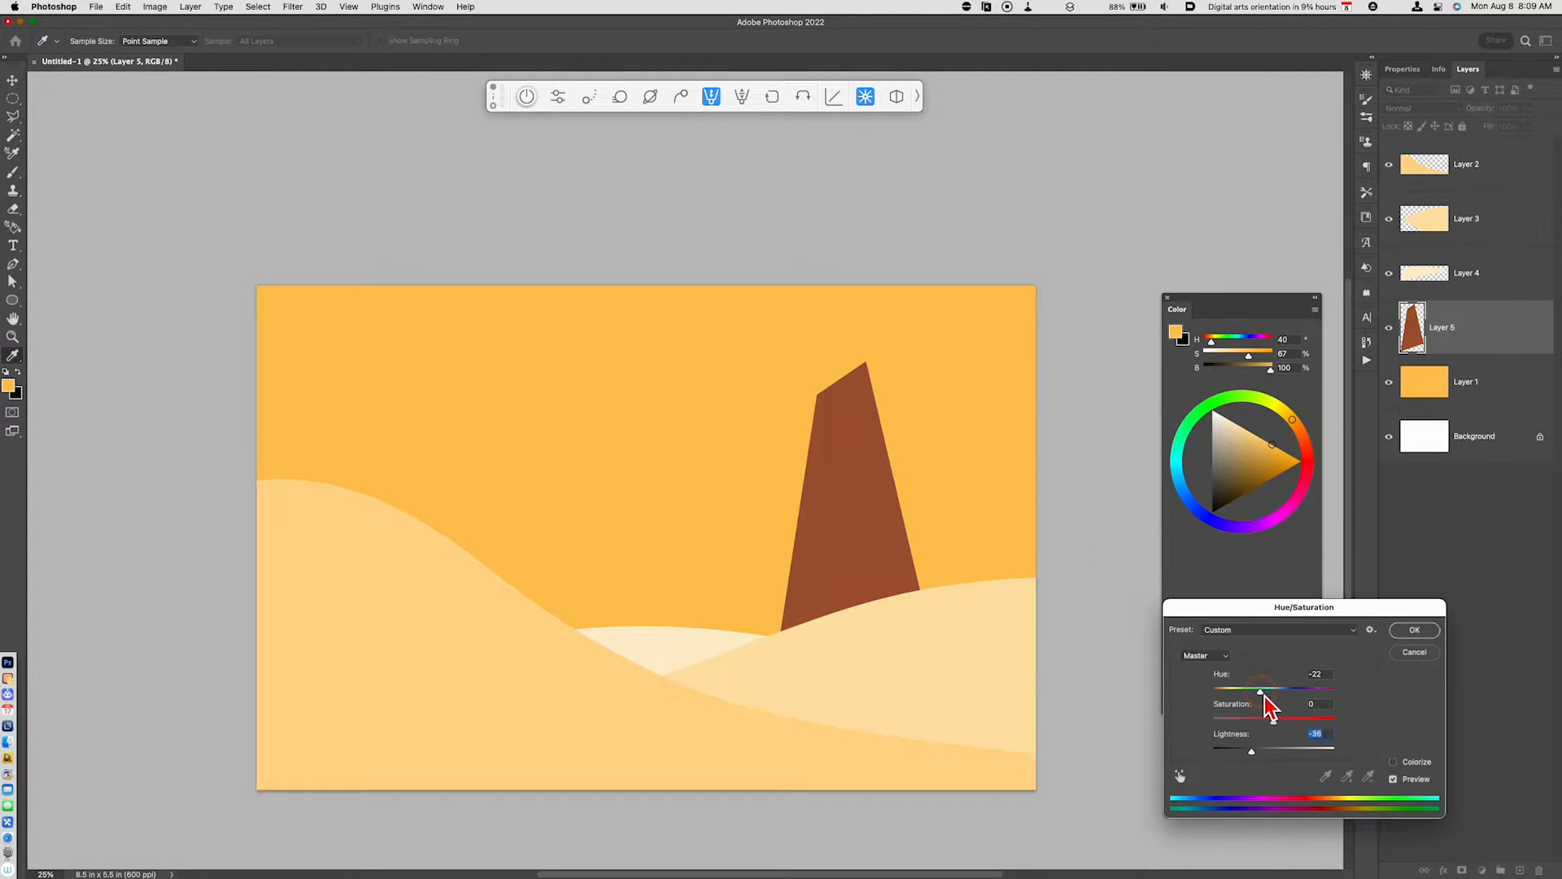
pyautogui.click(1415, 629)
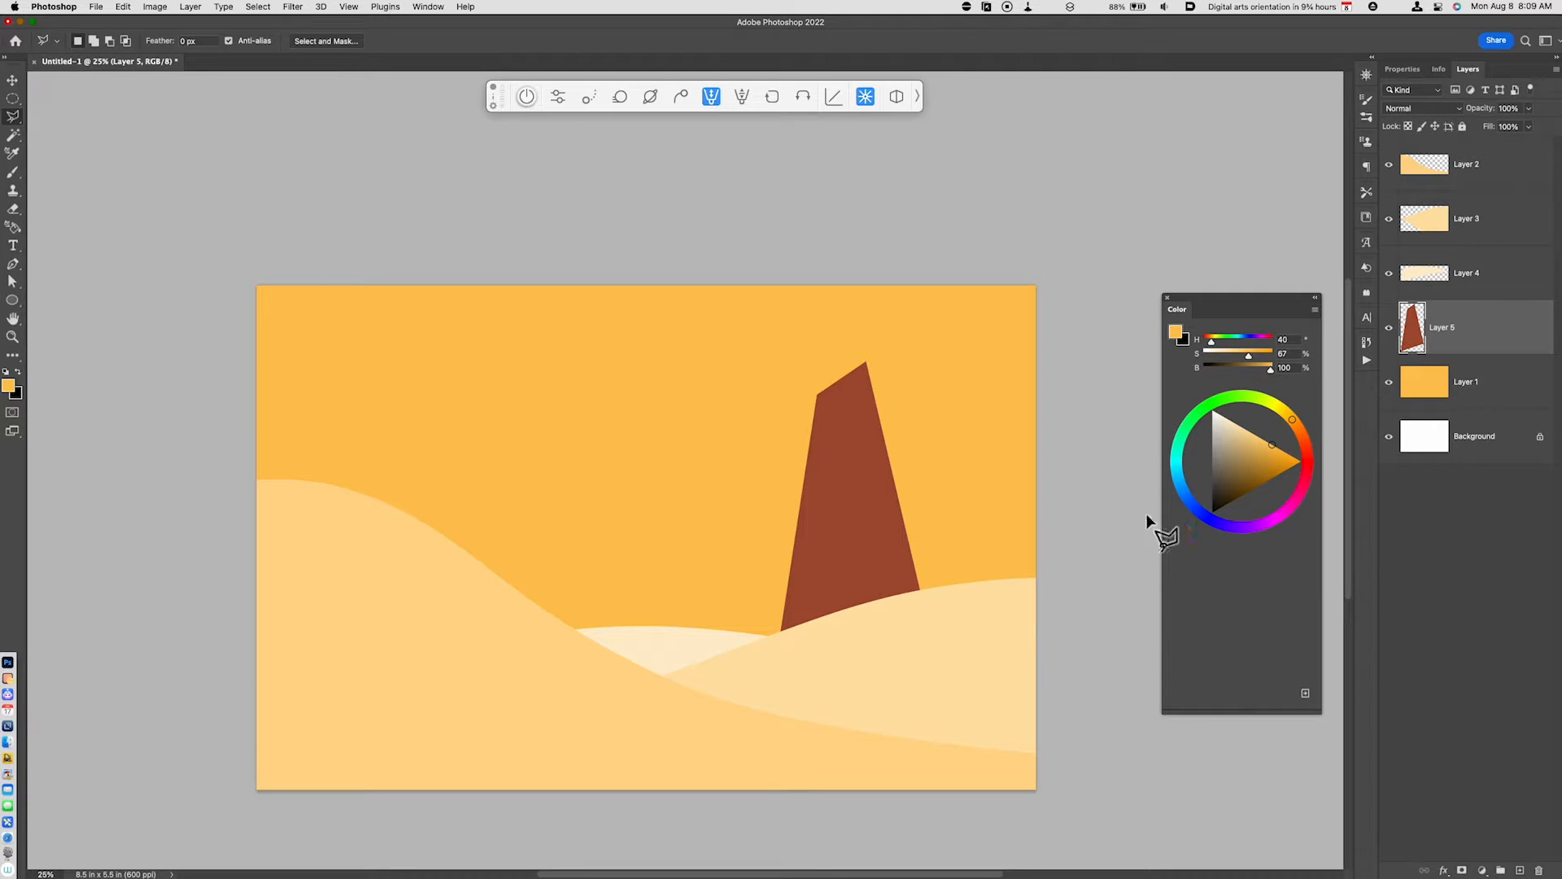
# - Outline the tower's adjoining right side with a notched top corner on Layer 1 and copy it to a new layer
pyautogui.click(1449, 399)
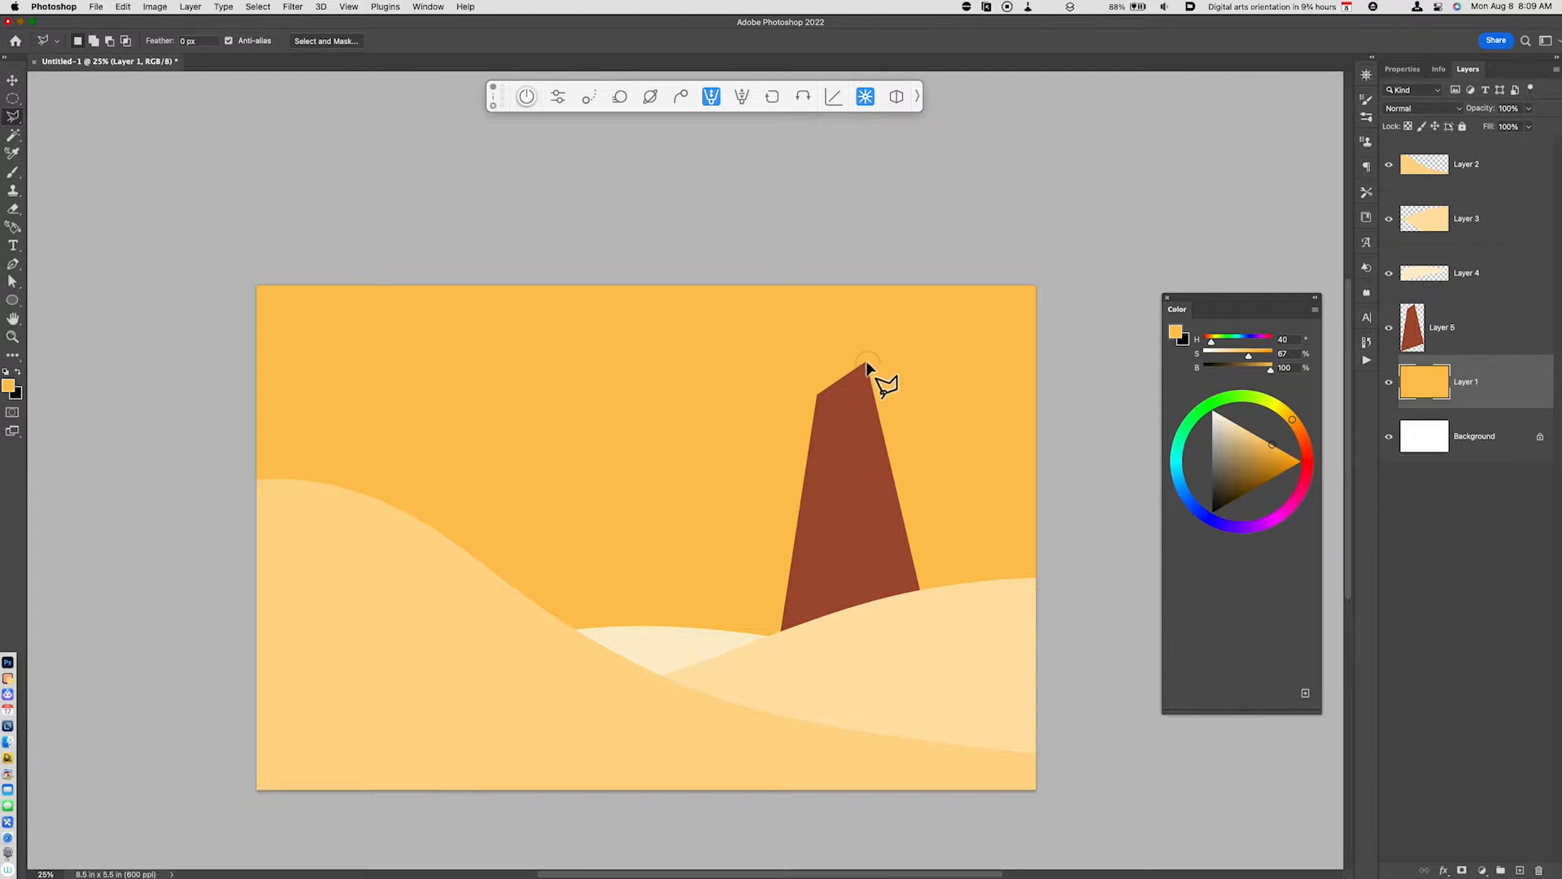
pyautogui.click(933, 391)
pyautogui.click(946, 399)
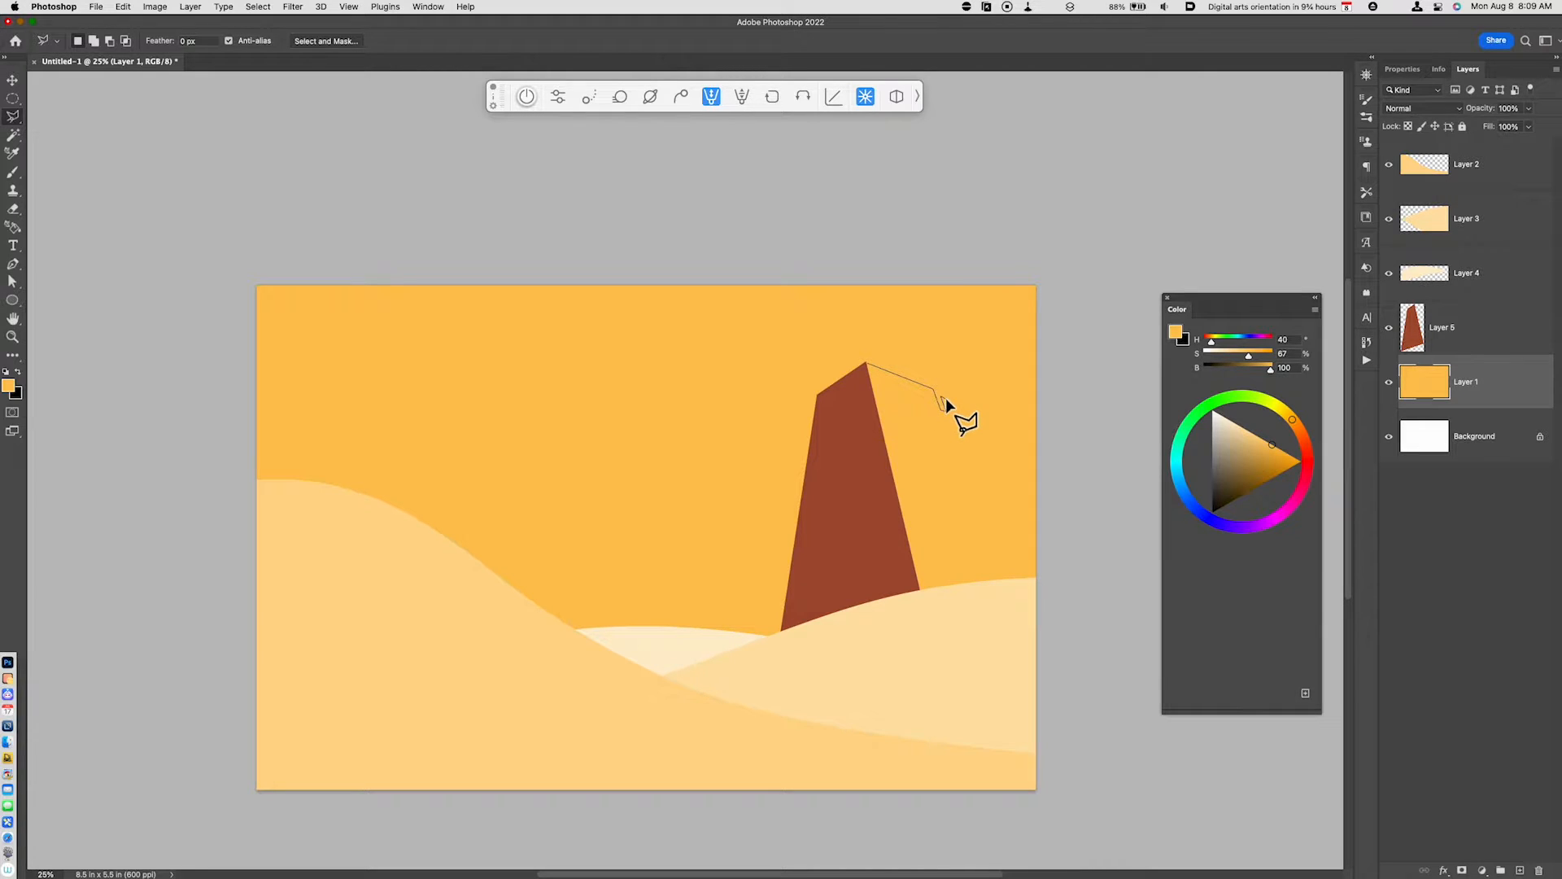
pyautogui.click(993, 581)
pyautogui.click(918, 591)
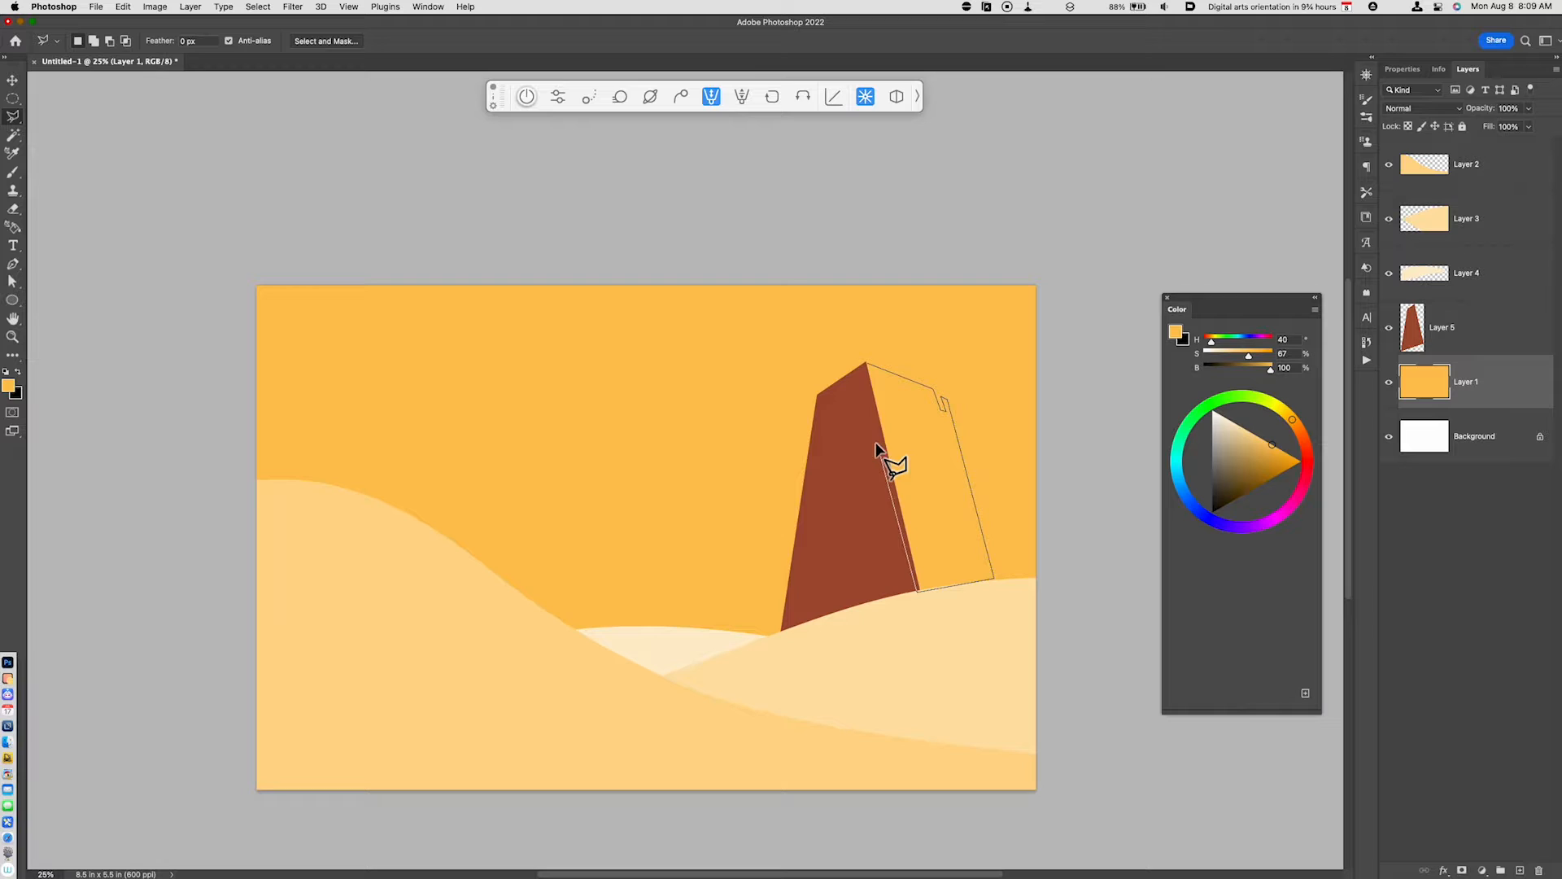
pyautogui.click(866, 364)
pyautogui.press('super+j')
# - Recolor the tower's right side to a dark shadow brown by adjusting its hue and lightness
pyautogui.press('super+u')
pyautogui.moveTo(1274, 690); pyautogui.dragTo(1246, 765)
pyautogui.click(1425, 636)
# - Outline a small block inside the notch at the tower's upper right corner on Layer 1 and copy it to a new layer
pyautogui.press('l')
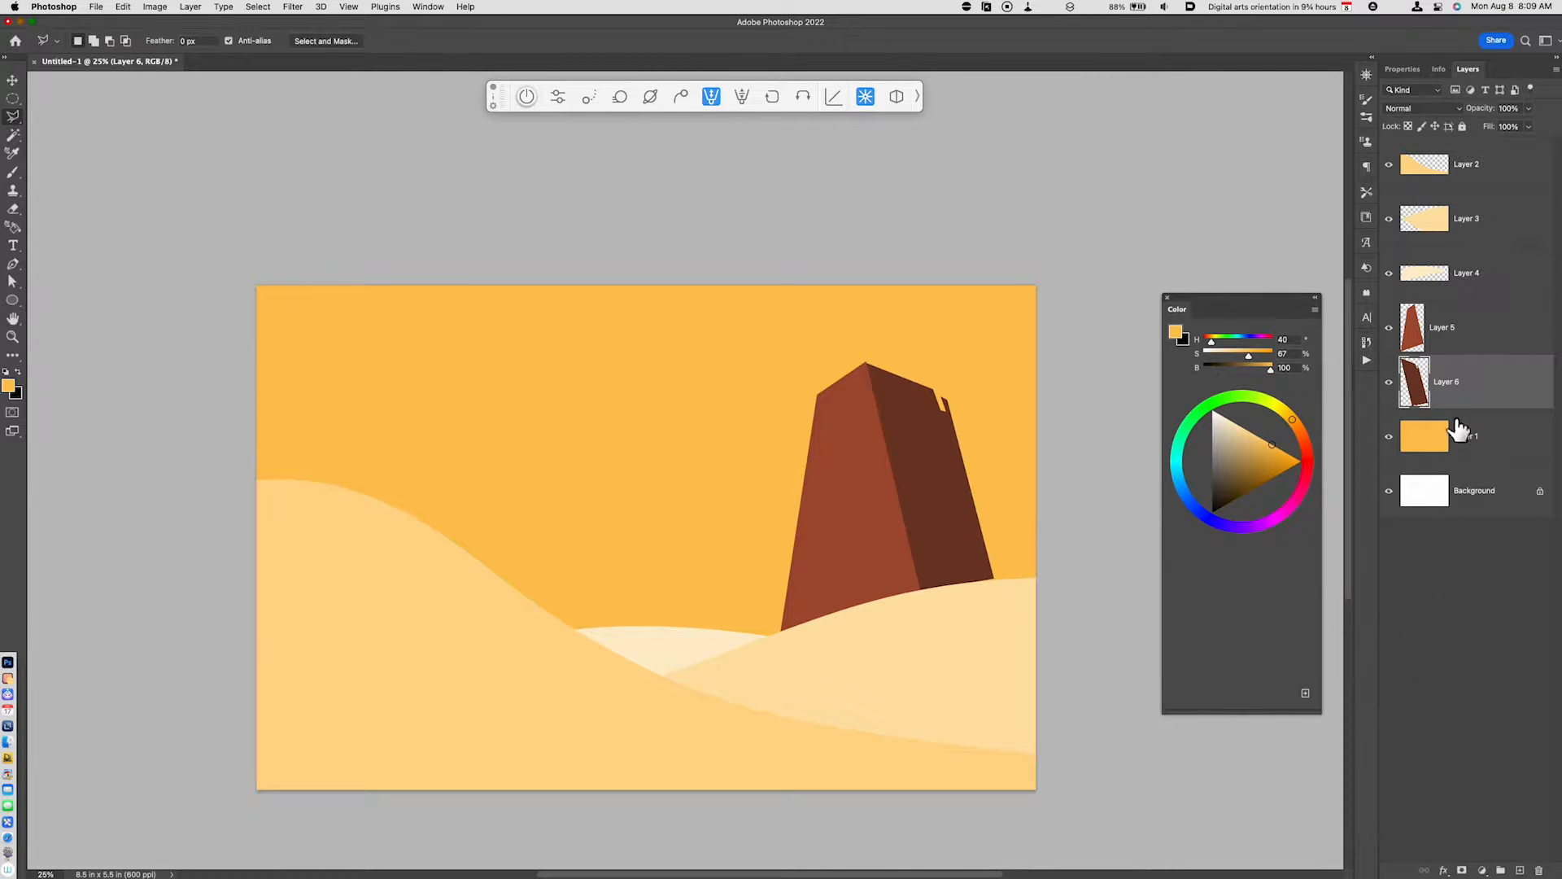
pyautogui.click(1457, 436)
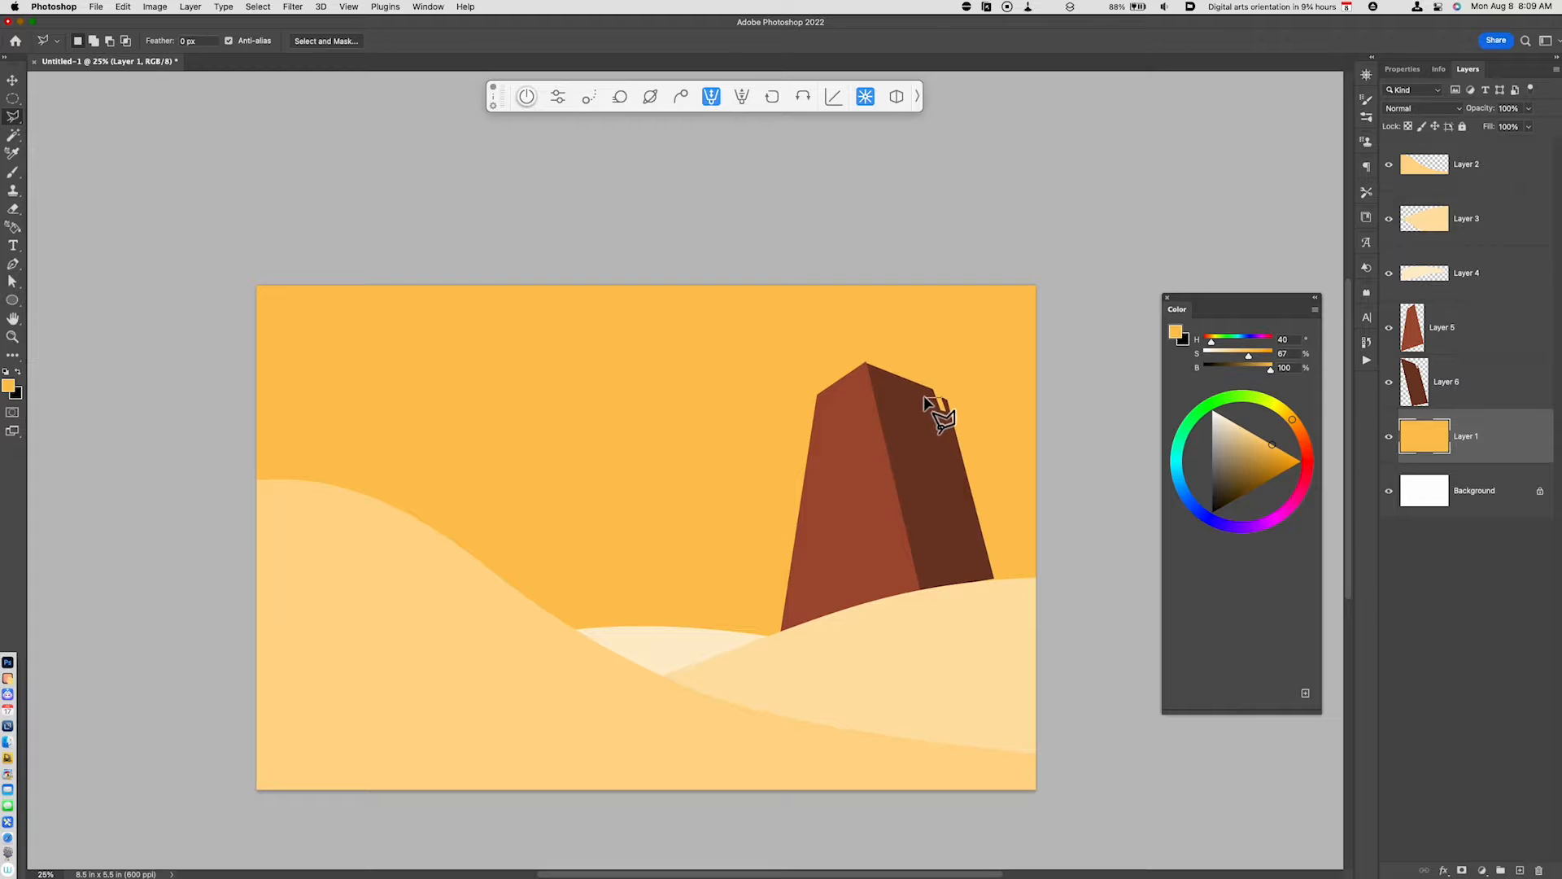
pyautogui.press('Escape')
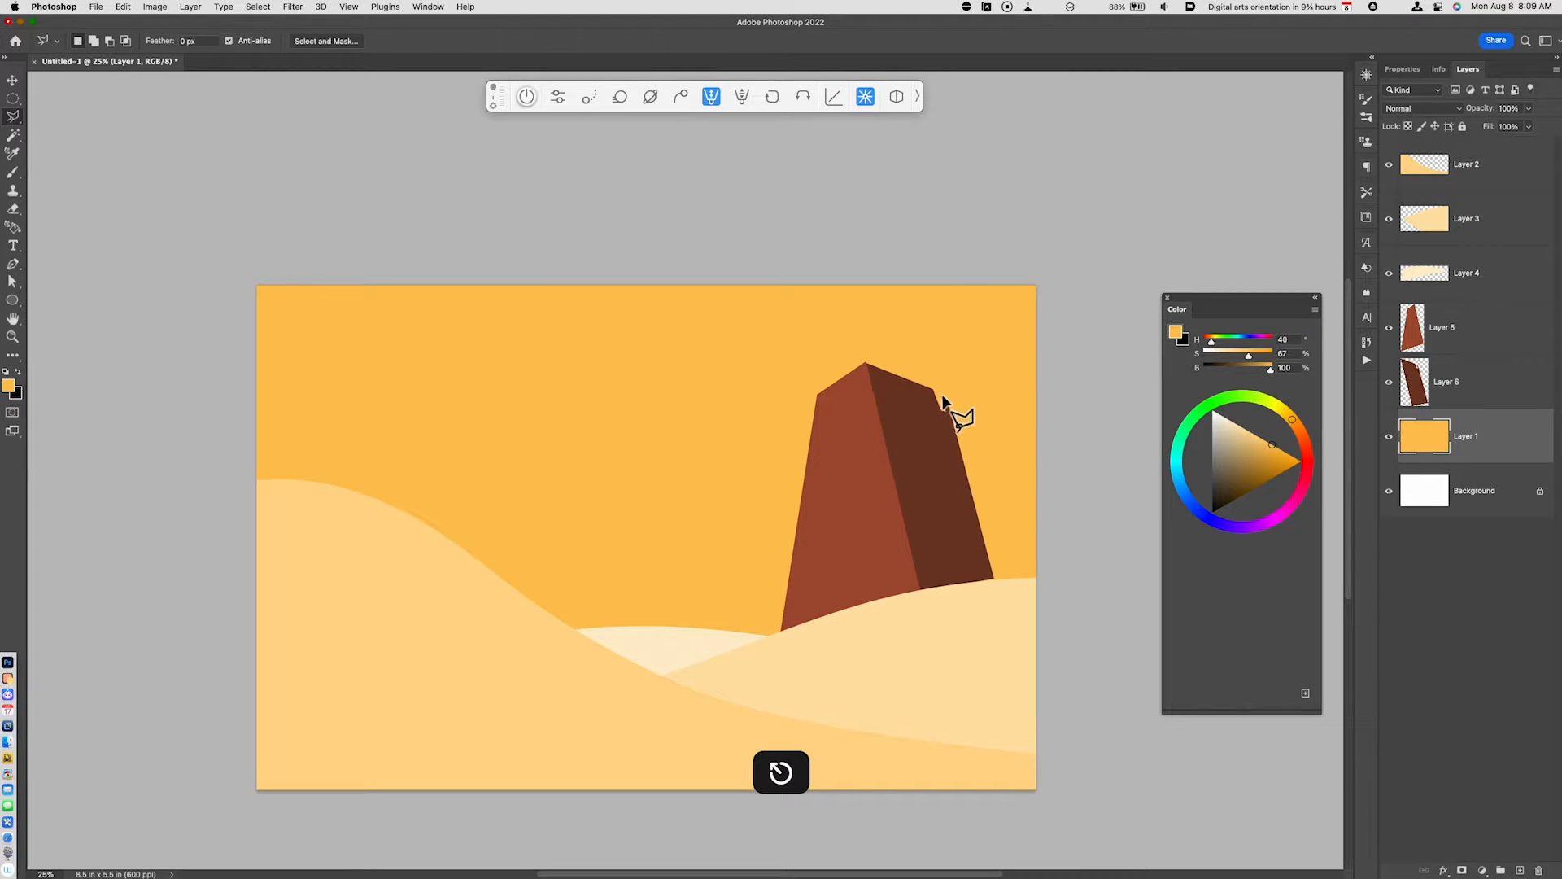
pyautogui.click(934, 419)
pyautogui.click(948, 414)
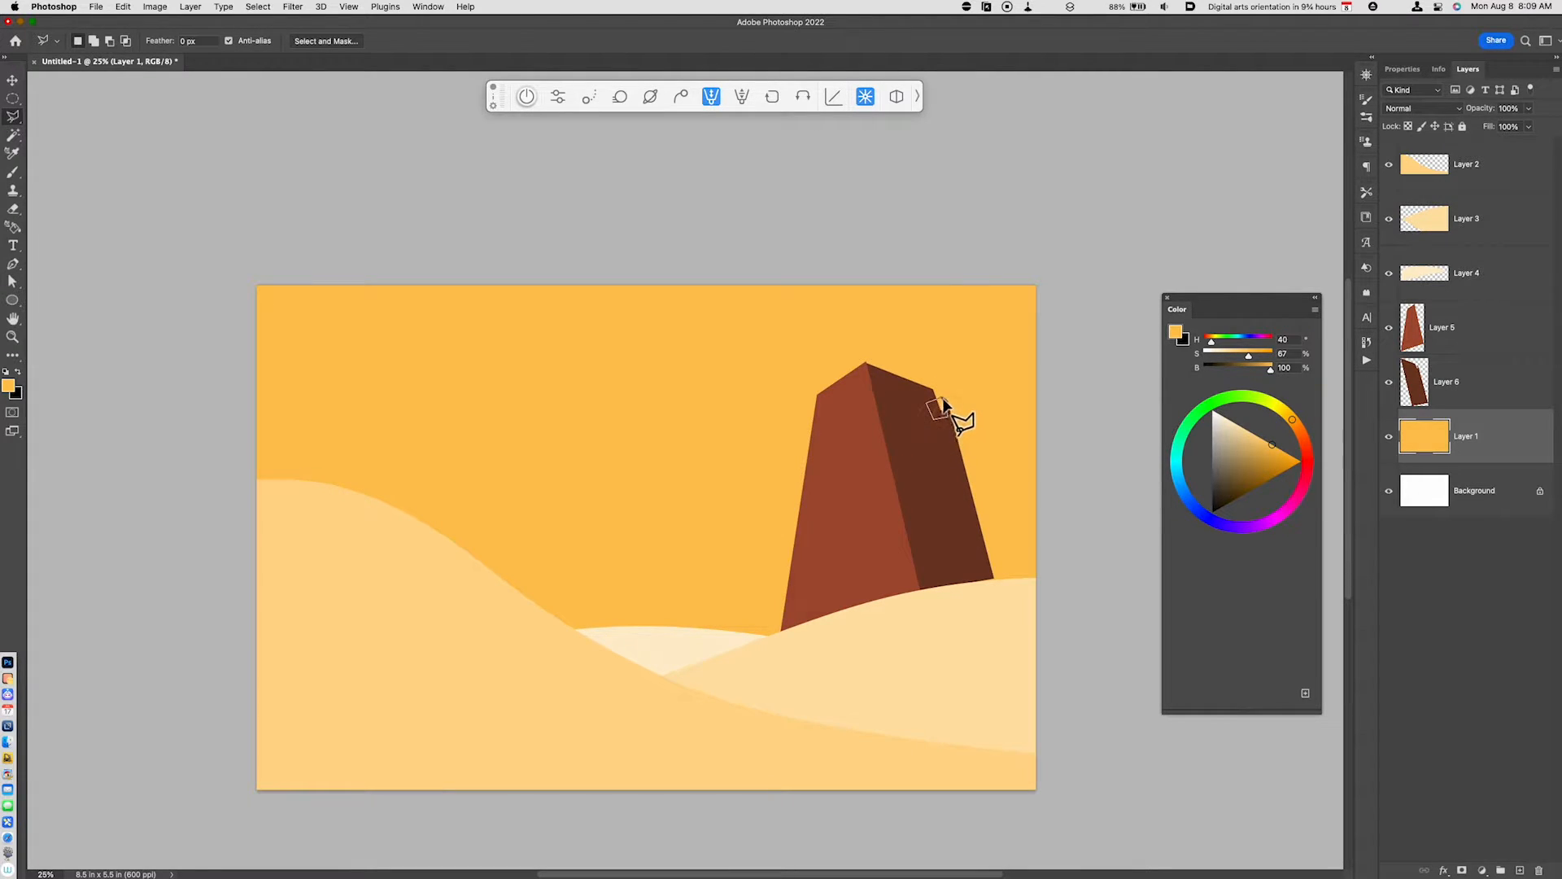
pyautogui.click(943, 398)
pyautogui.press('super+j')
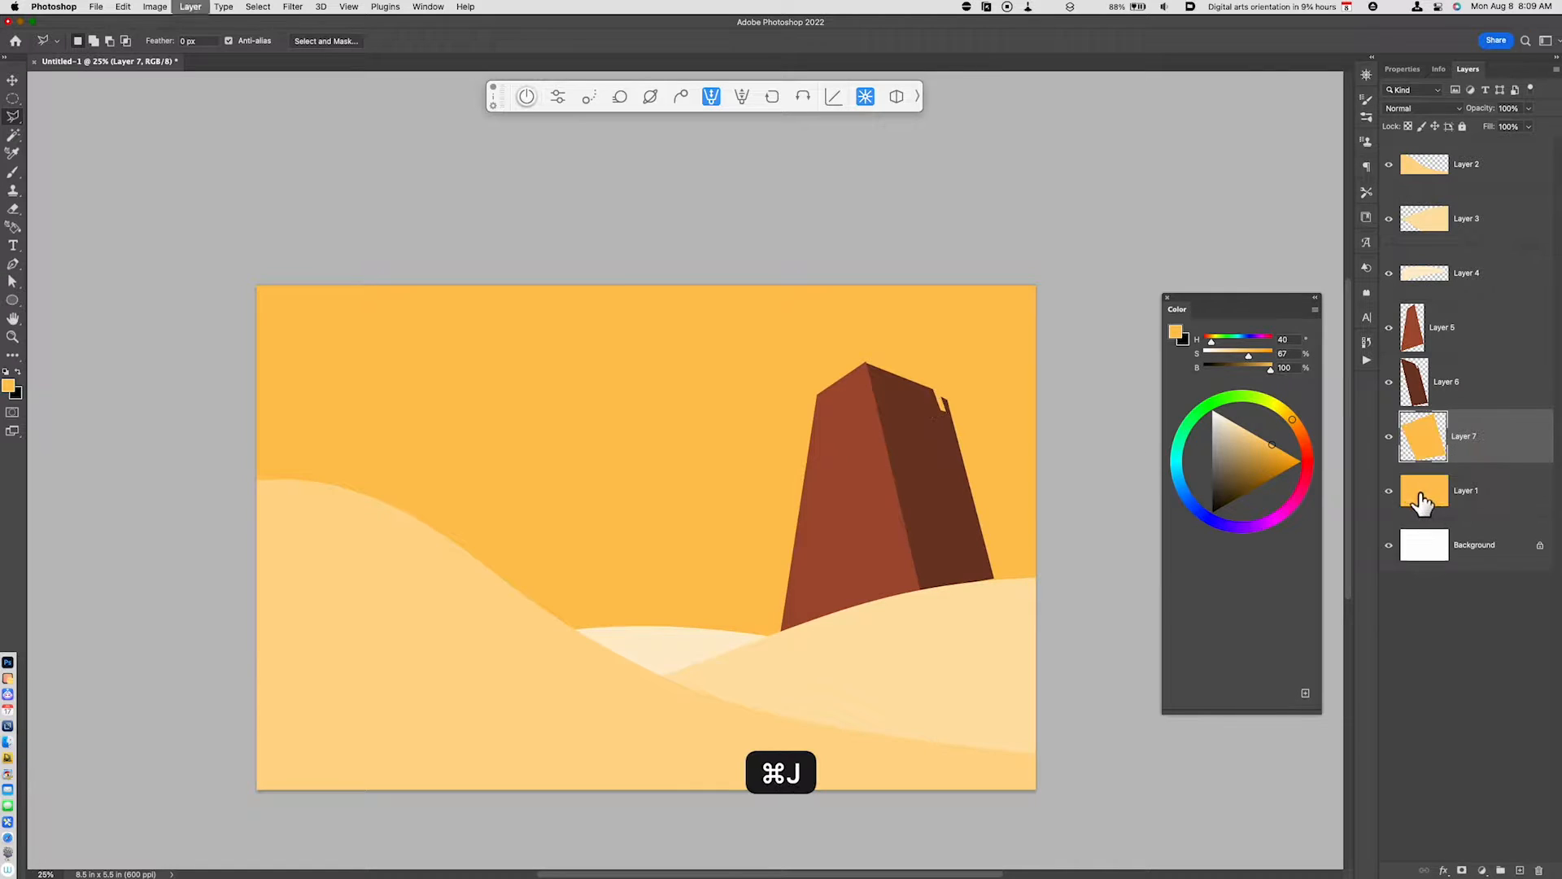
# - Fill the small notch block with the reddish brown sampled from the tower's front face, then deselect
pyautogui.keyDown('super'); pyautogui.click(1424, 438); pyautogui.keyUp('super')
pyautogui.press('u')
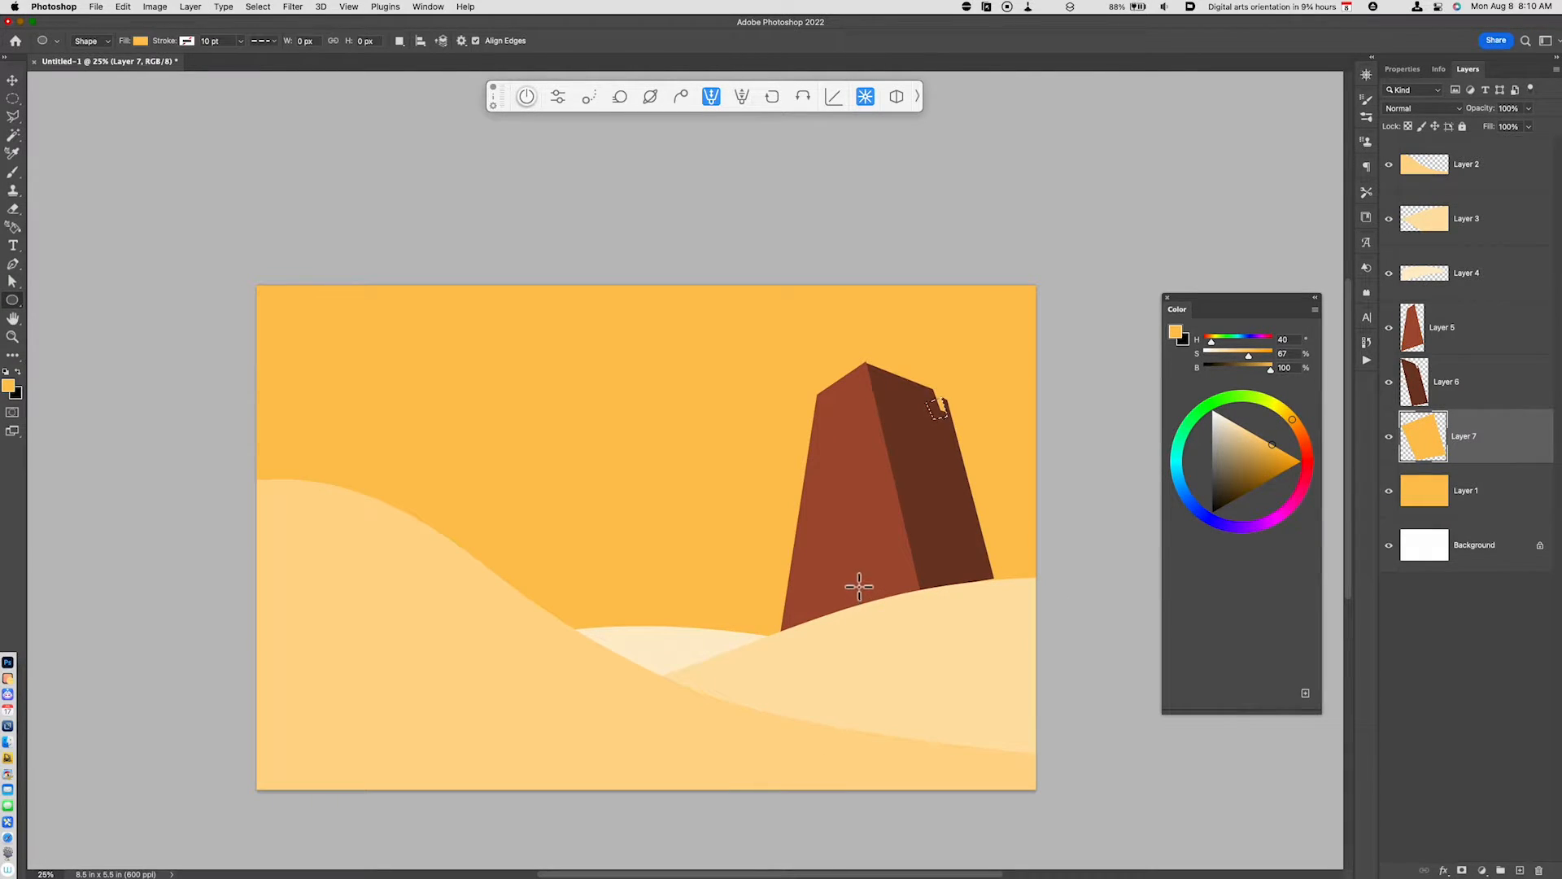
pyautogui.press('i')
pyautogui.click(859, 586)
pyautogui.hotkey('alt', 'BackSpace')
pyautogui.press('super+d')
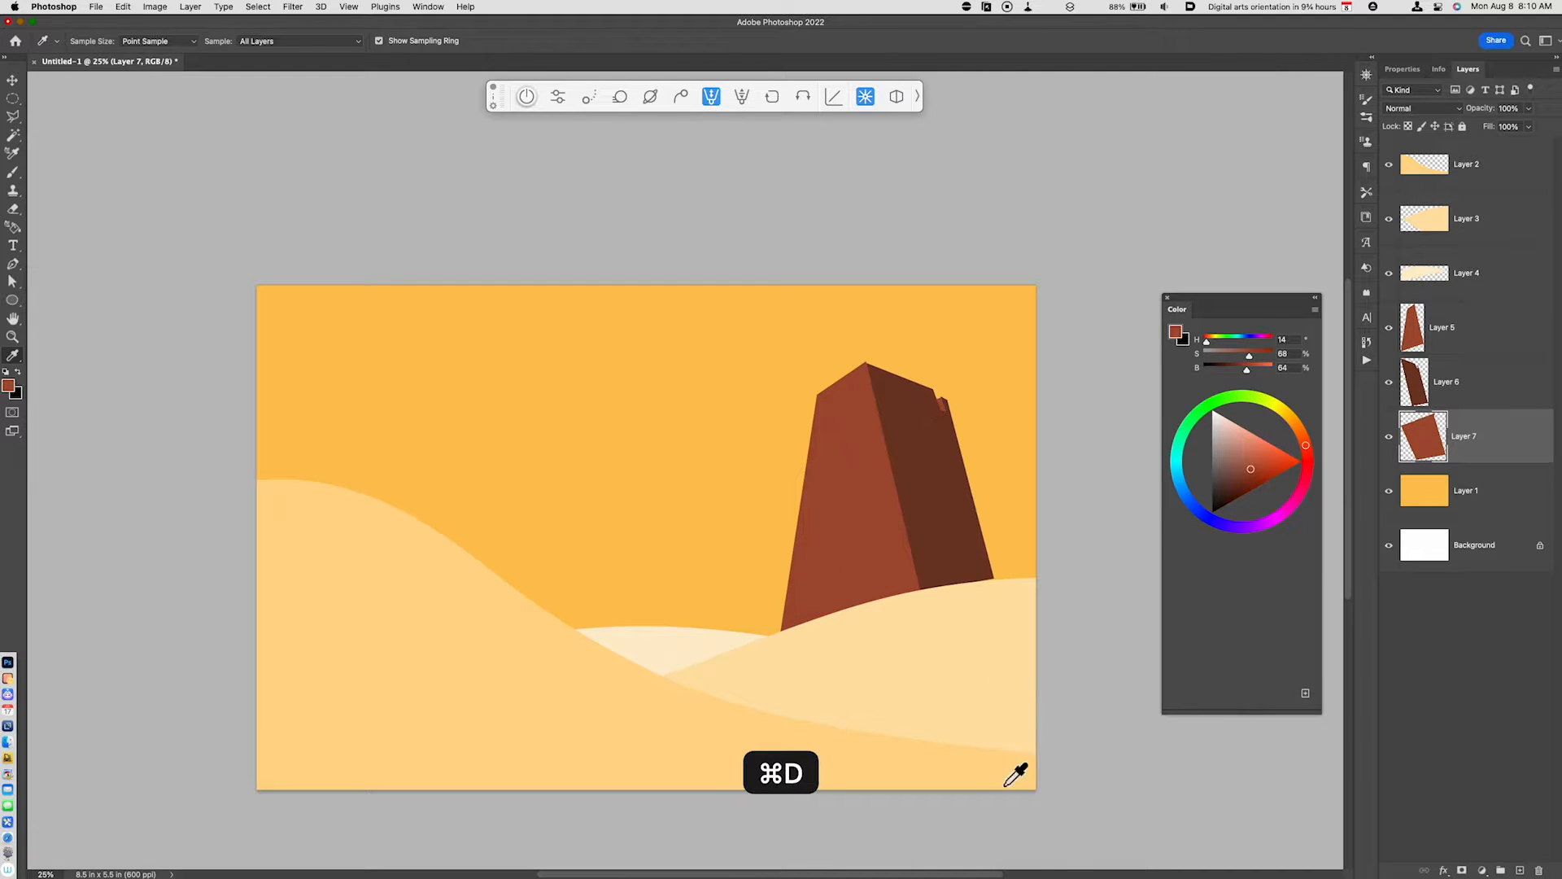
# - Outline thin crack lines across the middle of the tower's dark side and copy them from Layer 6 to a new layer
pyautogui.moveTo(976, 660); pyautogui.dragTo(942, 711)
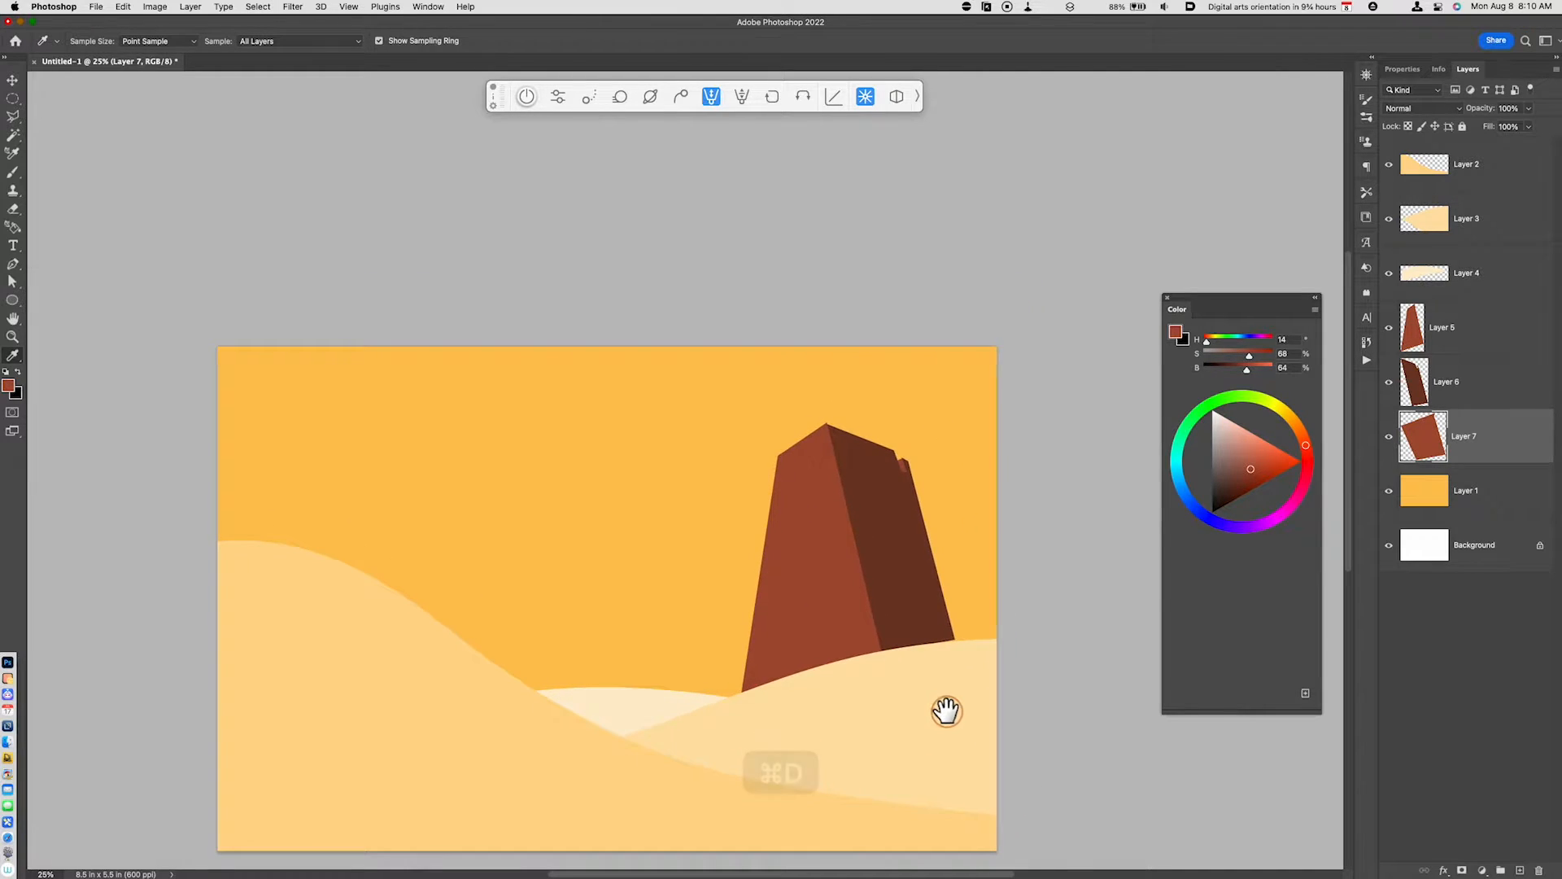
pyautogui.click(1473, 393)
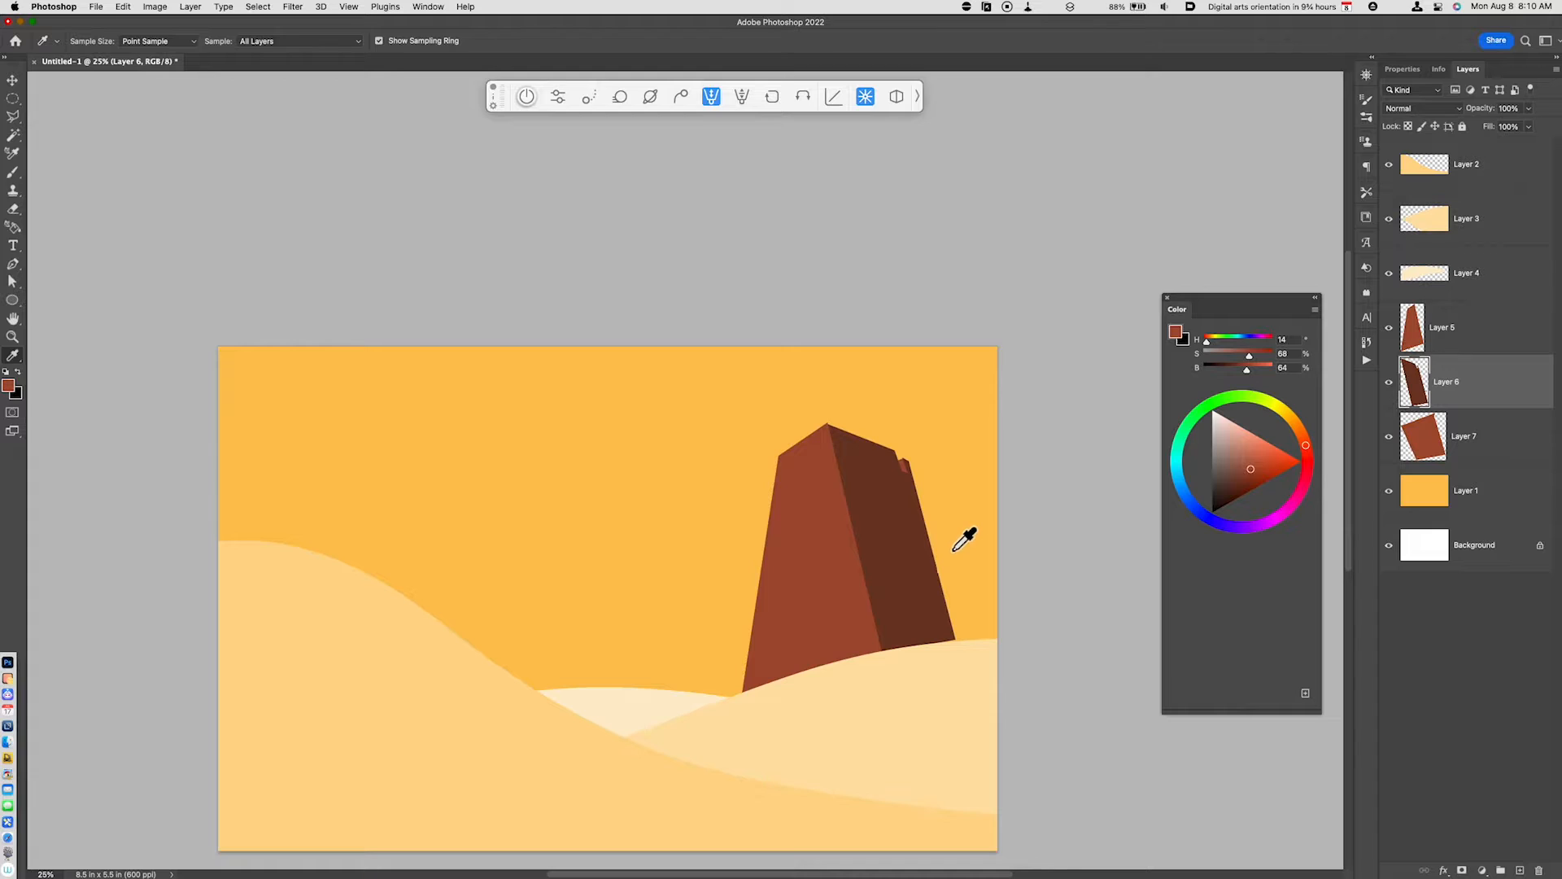
pyautogui.press('l')
pyautogui.click(834, 543)
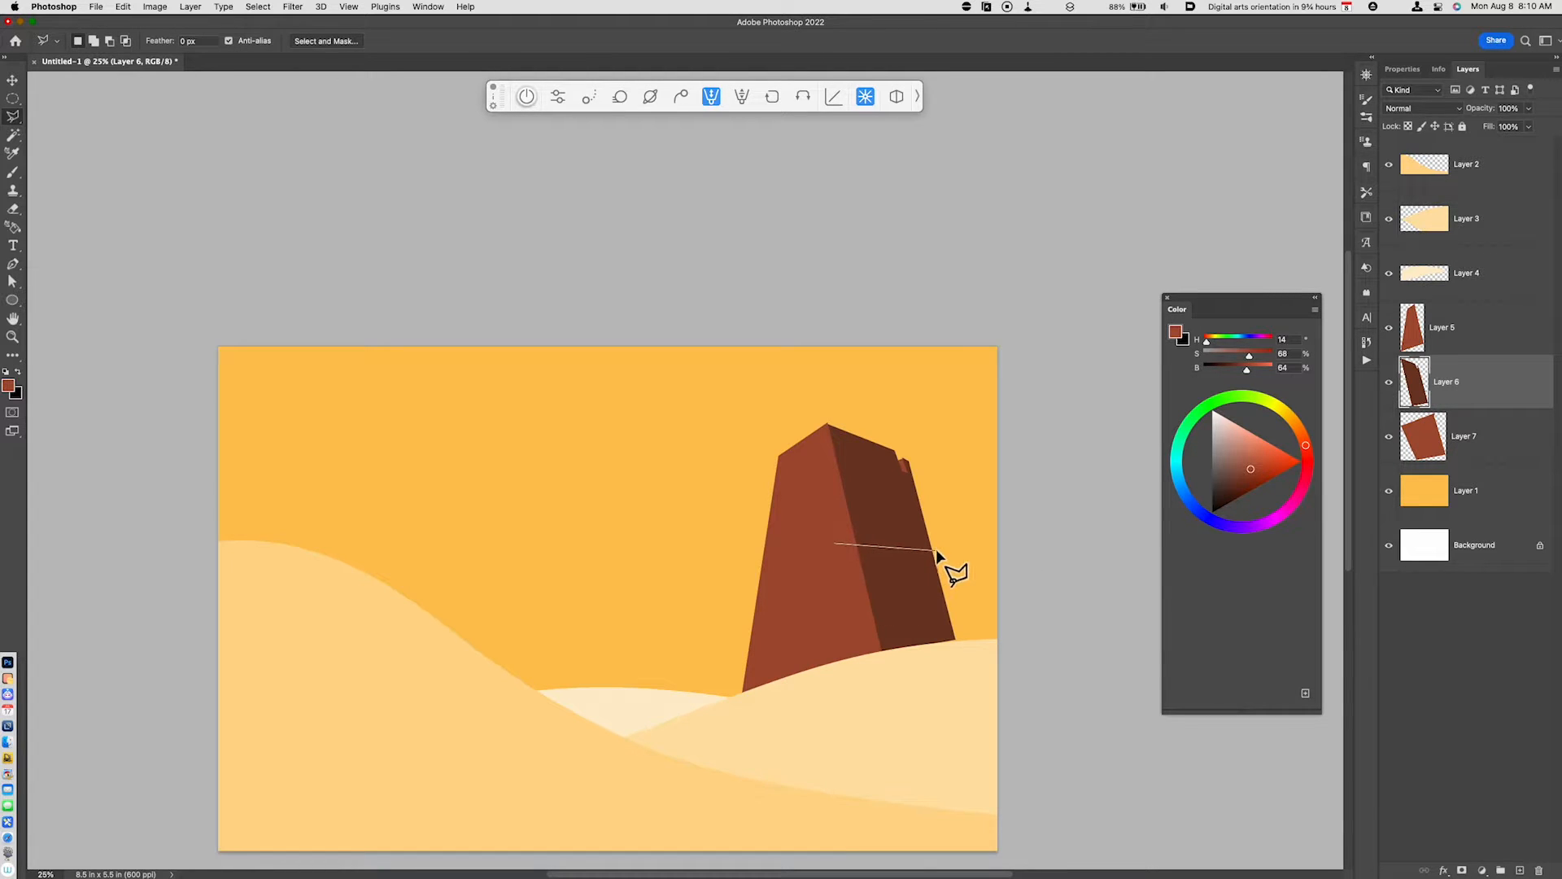
pyautogui.click(936, 551)
pyautogui.click(925, 637)
pyautogui.click(898, 550)
pyautogui.click(847, 438)
pyautogui.click(836, 545)
pyautogui.press('super+j')
# - Darken the copied crack lines with Hue/Saturation by lowering their lightness
pyautogui.press('super+u')
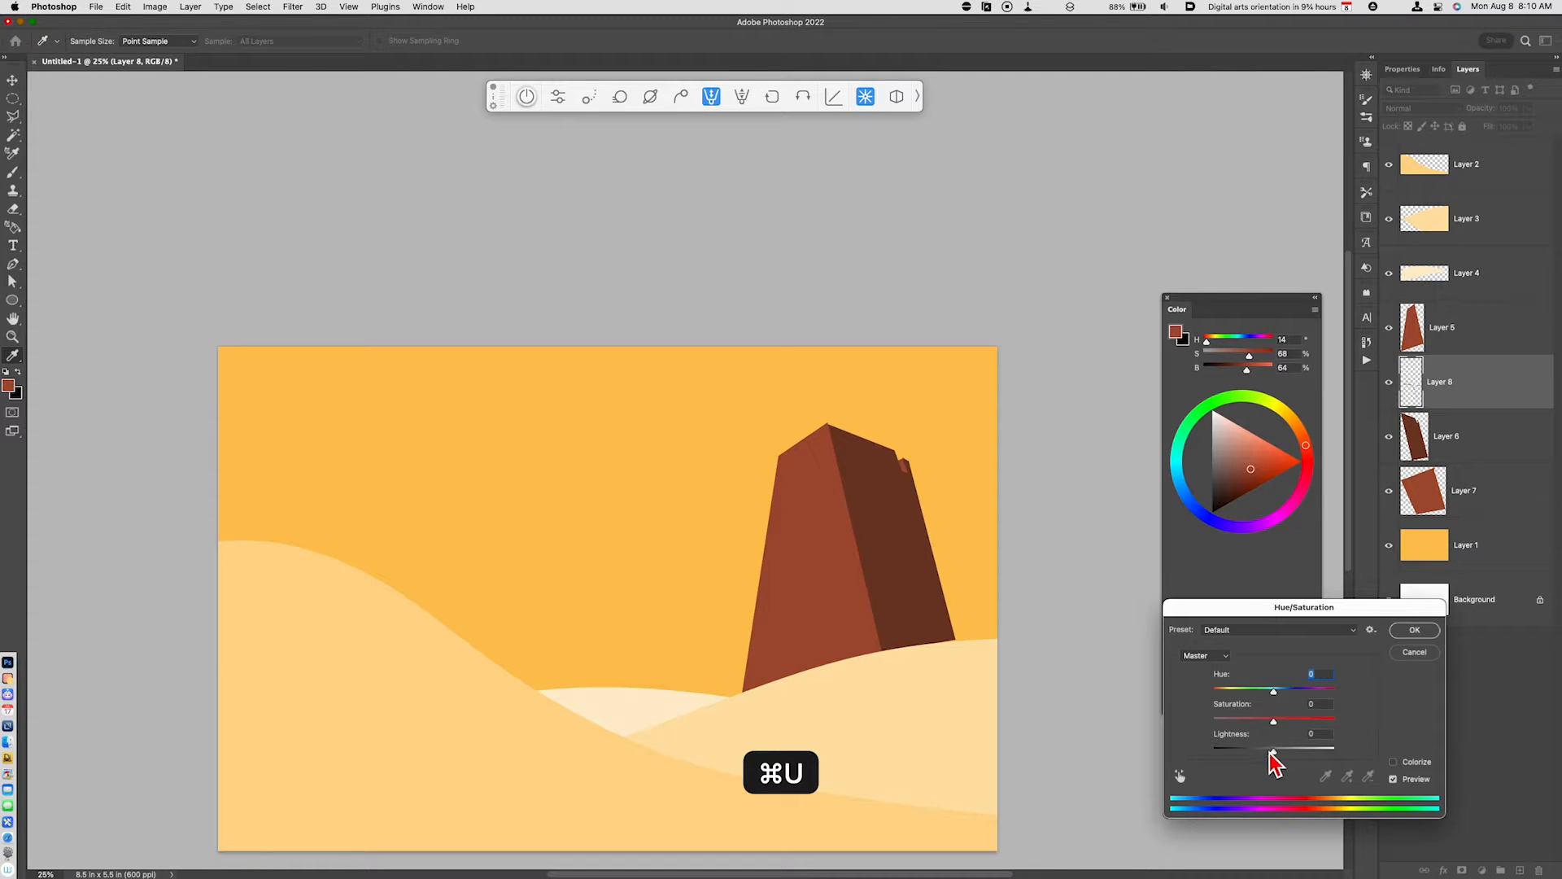
pyautogui.moveTo(1272, 752); pyautogui.dragTo(1262, 752)
pyautogui.click(1415, 631)
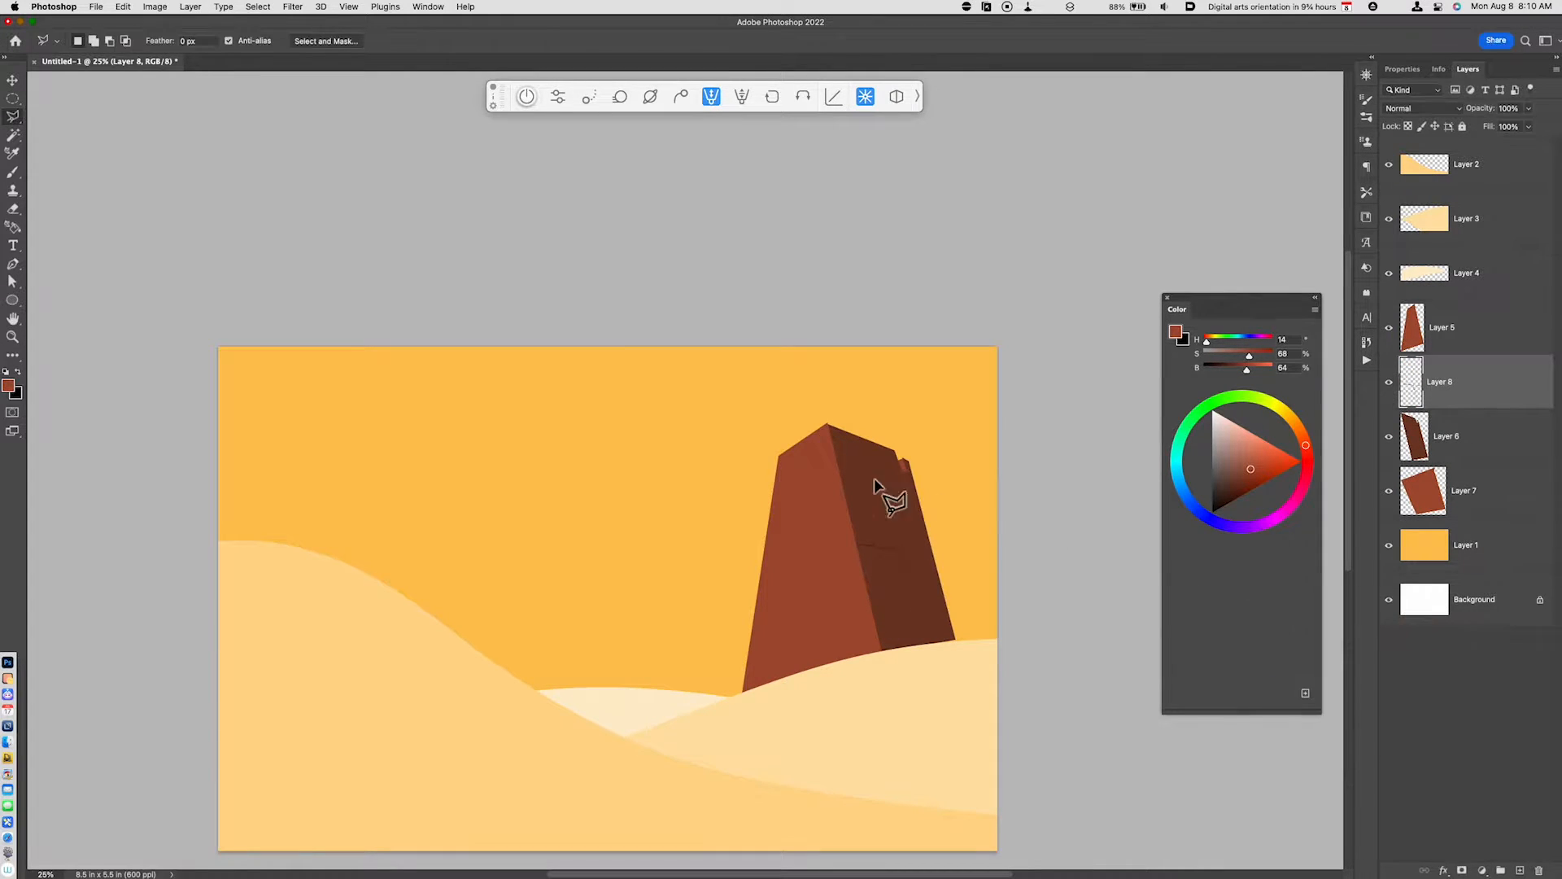
# - Outline thin cracks on the upper part of the tower's dark side, copy them from Layer 6 and darken them to Lightness -24
pyautogui.click(837, 472)
pyautogui.click(883, 482)
pyautogui.click(871, 441)
pyautogui.click(886, 485)
pyautogui.click(917, 527)
pyautogui.click(1484, 444)
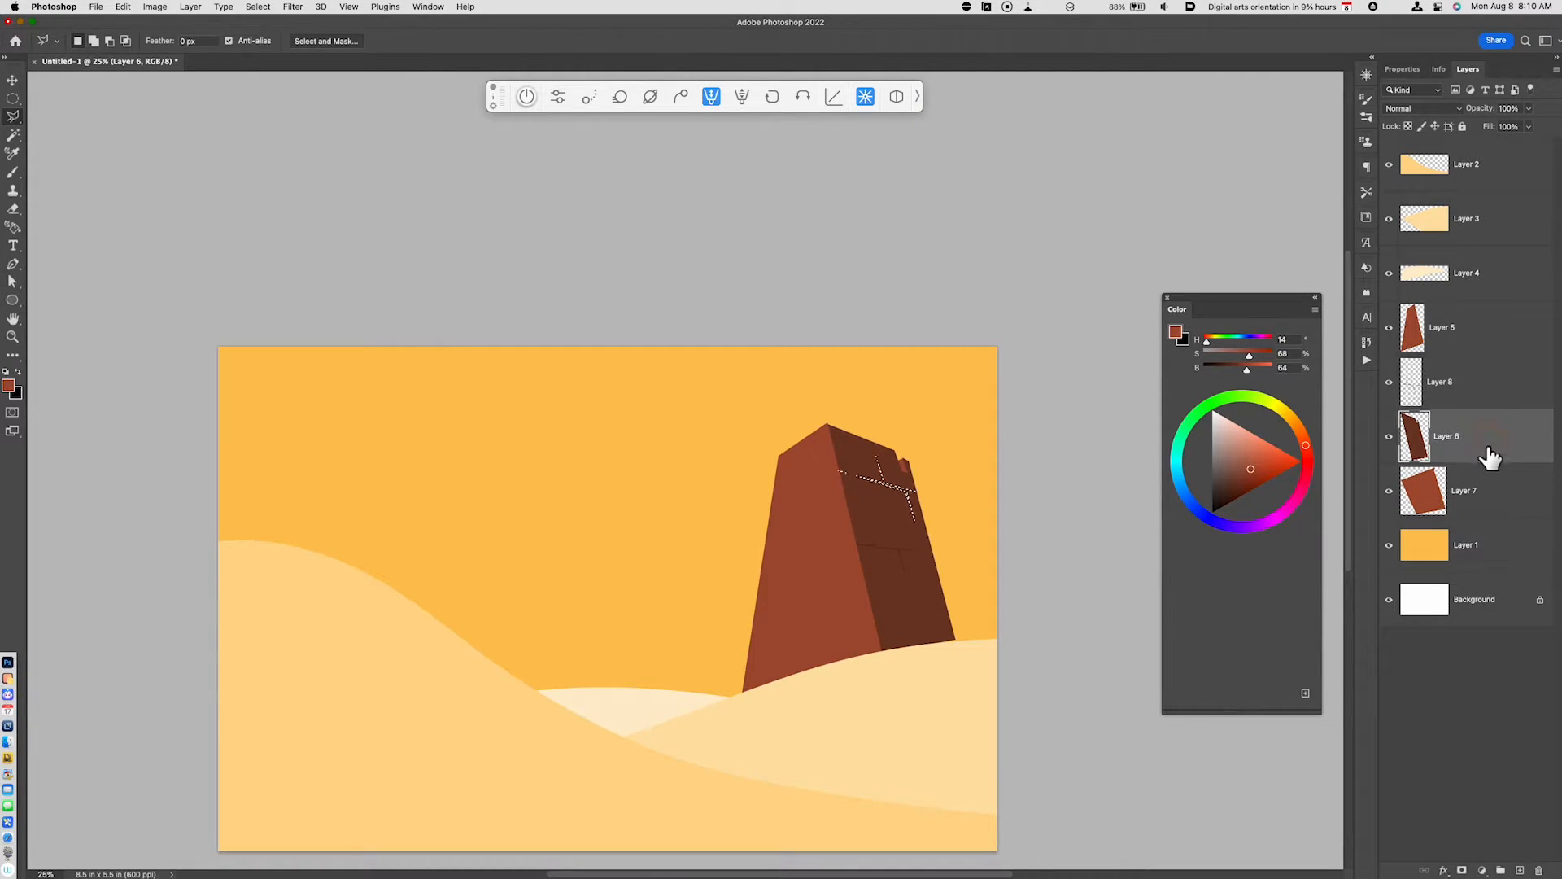
pyautogui.press('super+j')
pyautogui.press('super+u')
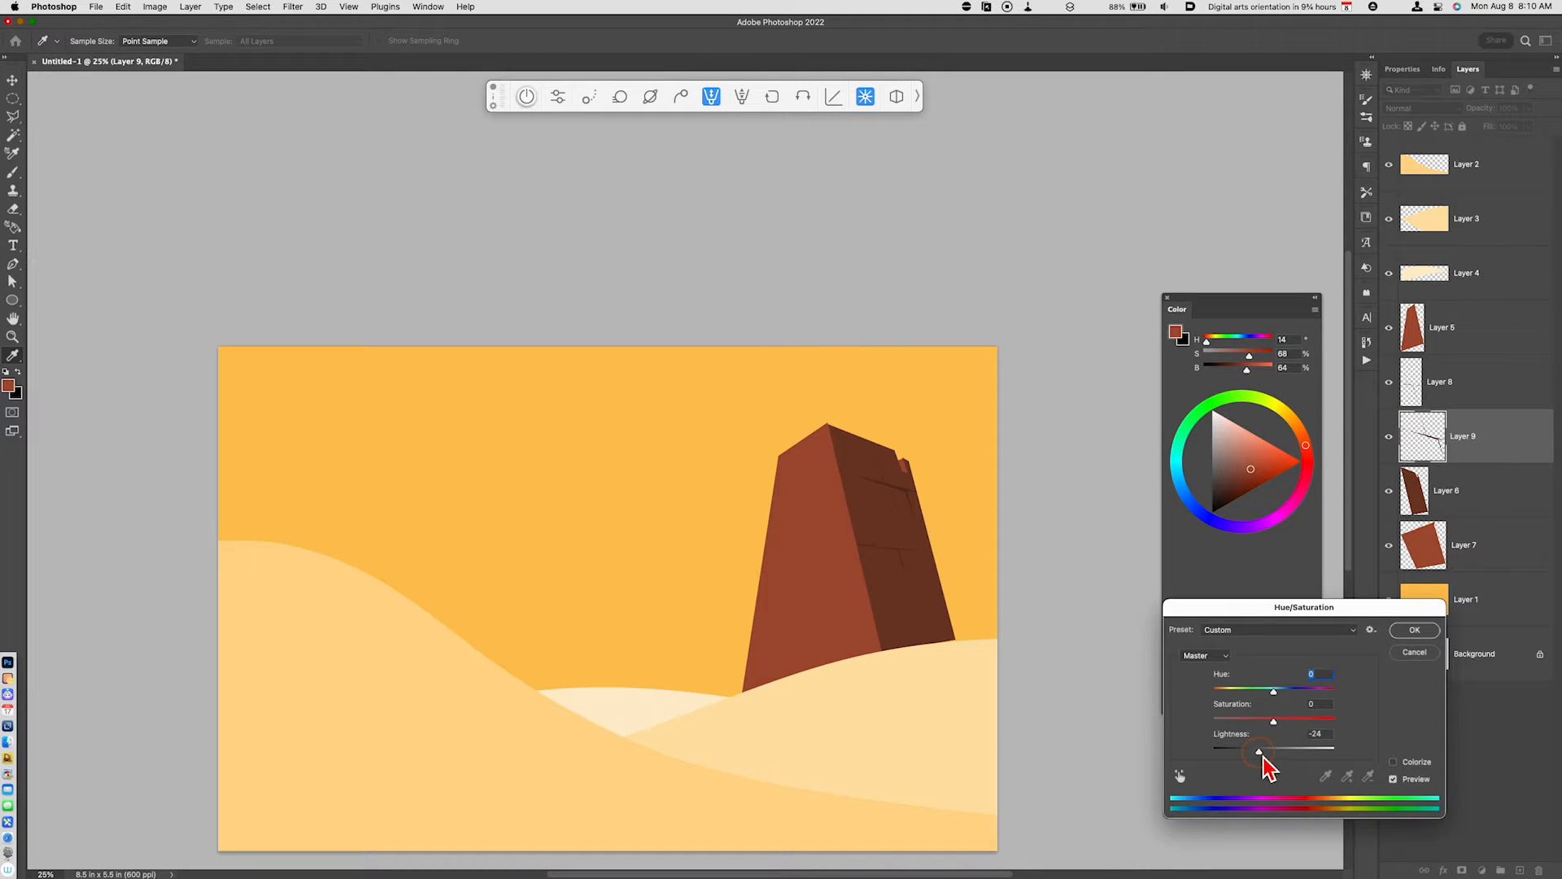
pyautogui.click(1416, 631)
# - Outline thin panel lines along the base and center of the tower's front face and copy them from Layer 5 to a new layer
pyautogui.click(1456, 543)
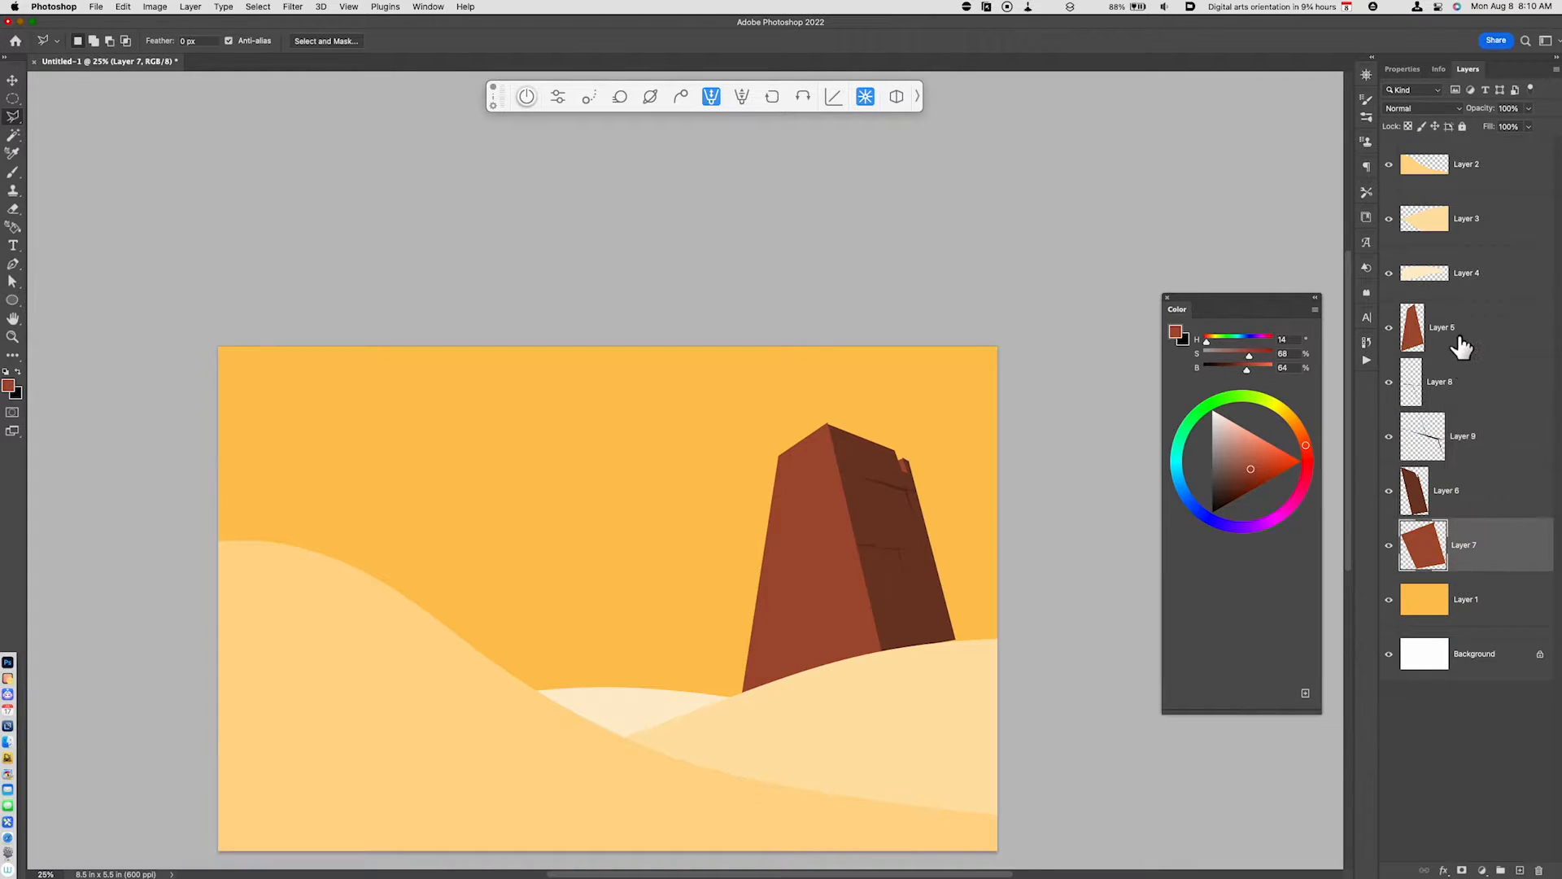
pyautogui.click(1459, 342)
pyautogui.click(747, 650)
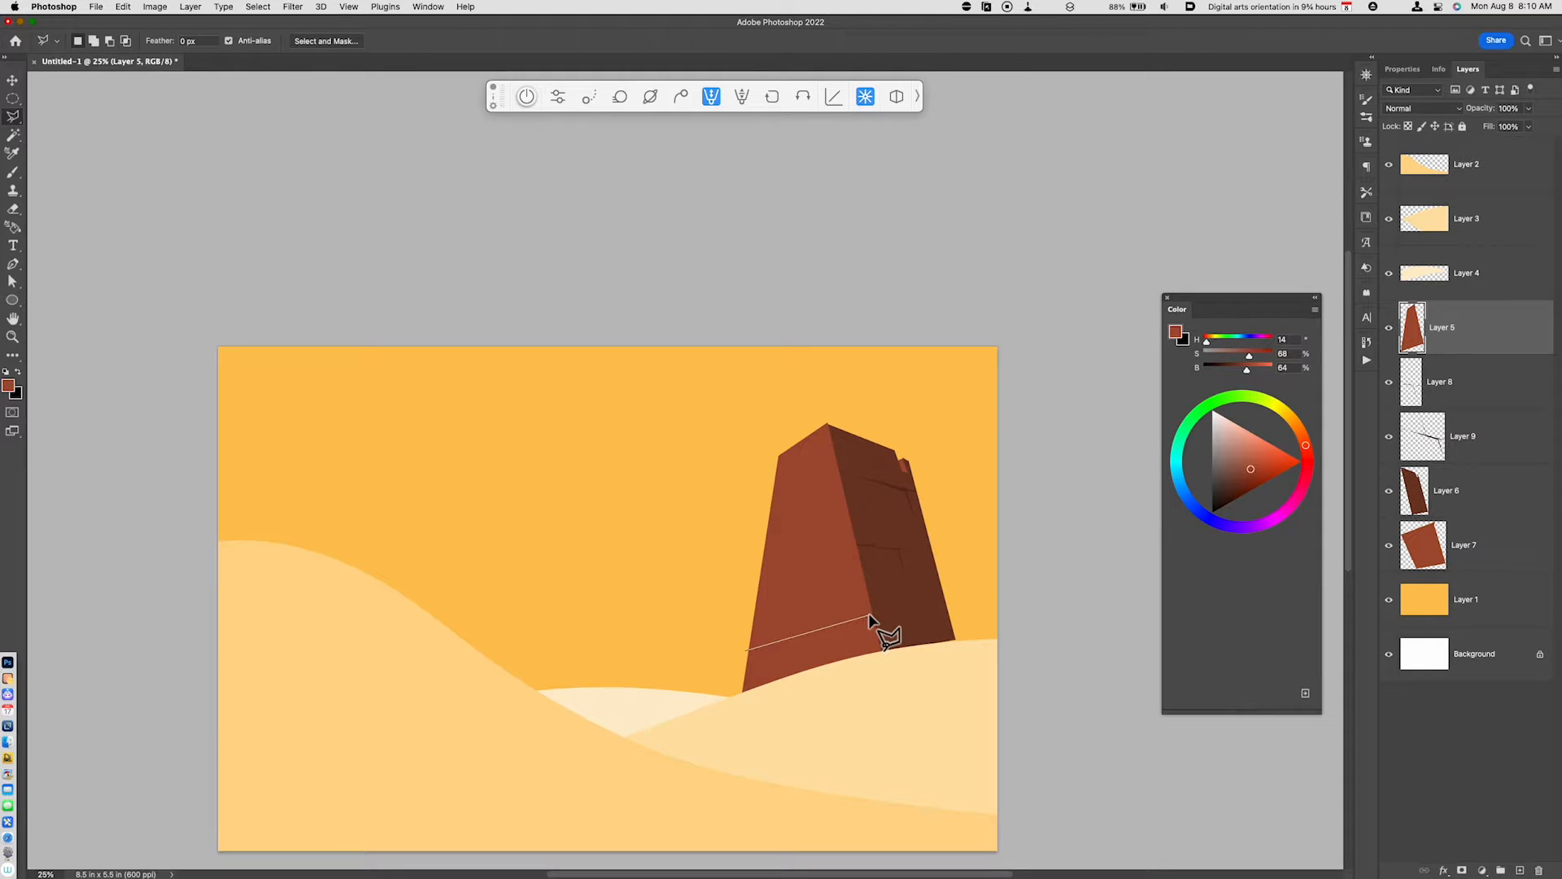
pyautogui.click(869, 616)
pyautogui.click(834, 625)
pyautogui.click(771, 506)
pyautogui.click(789, 504)
pyautogui.click(750, 650)
pyautogui.press('cmd+j')
# - Darken the front face's panel lines to Lightness -23
pyautogui.press('cmd+u')
pyautogui.moveTo(1274, 750); pyautogui.dragTo(1275, 749)
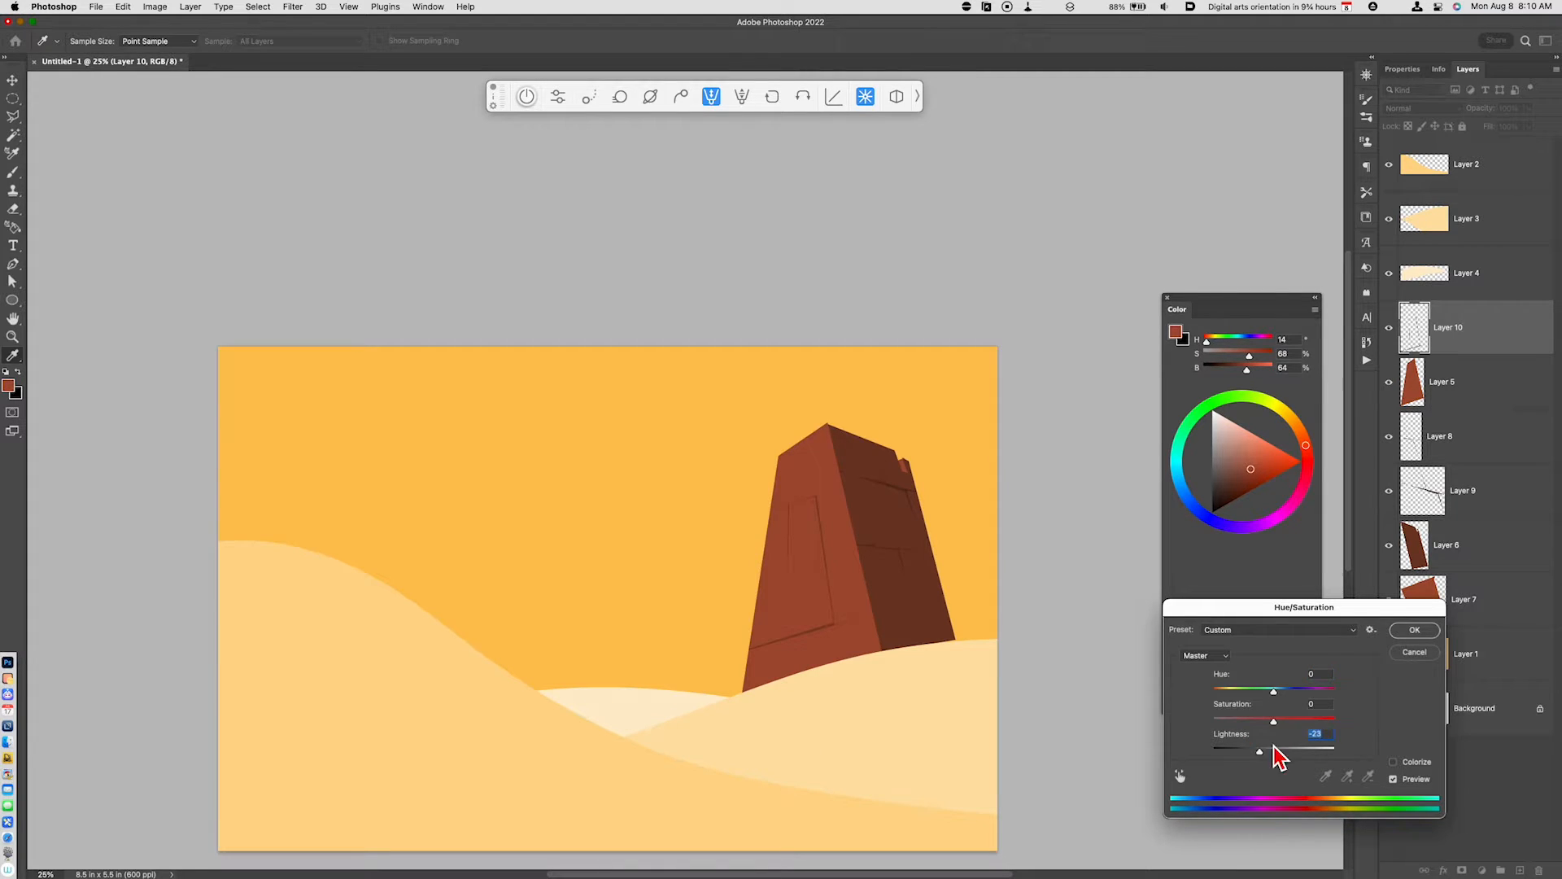
pyautogui.click(1416, 634)
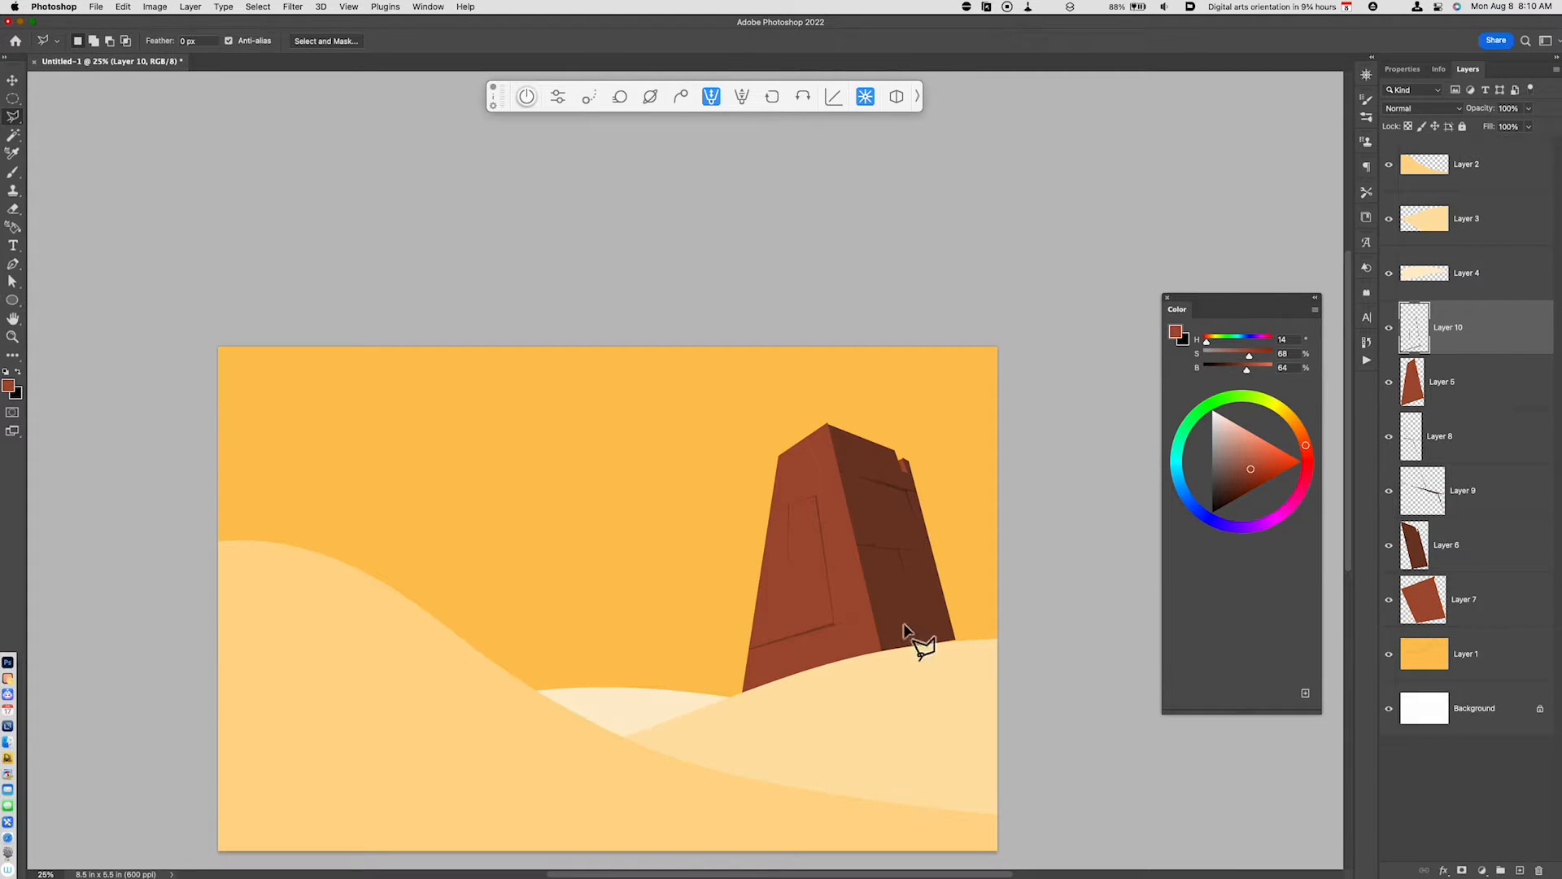
# - Outline a doorway low on the tower's front face, copy it from Layer 5 to a new layer and set Lightness -63
pyautogui.click(801, 628)
pyautogui.click(801, 575)
pyautogui.click(825, 572)
pyautogui.click(800, 632)
pyautogui.click(1444, 390)
pyautogui.press('super+j')
pyautogui.press('super+u')
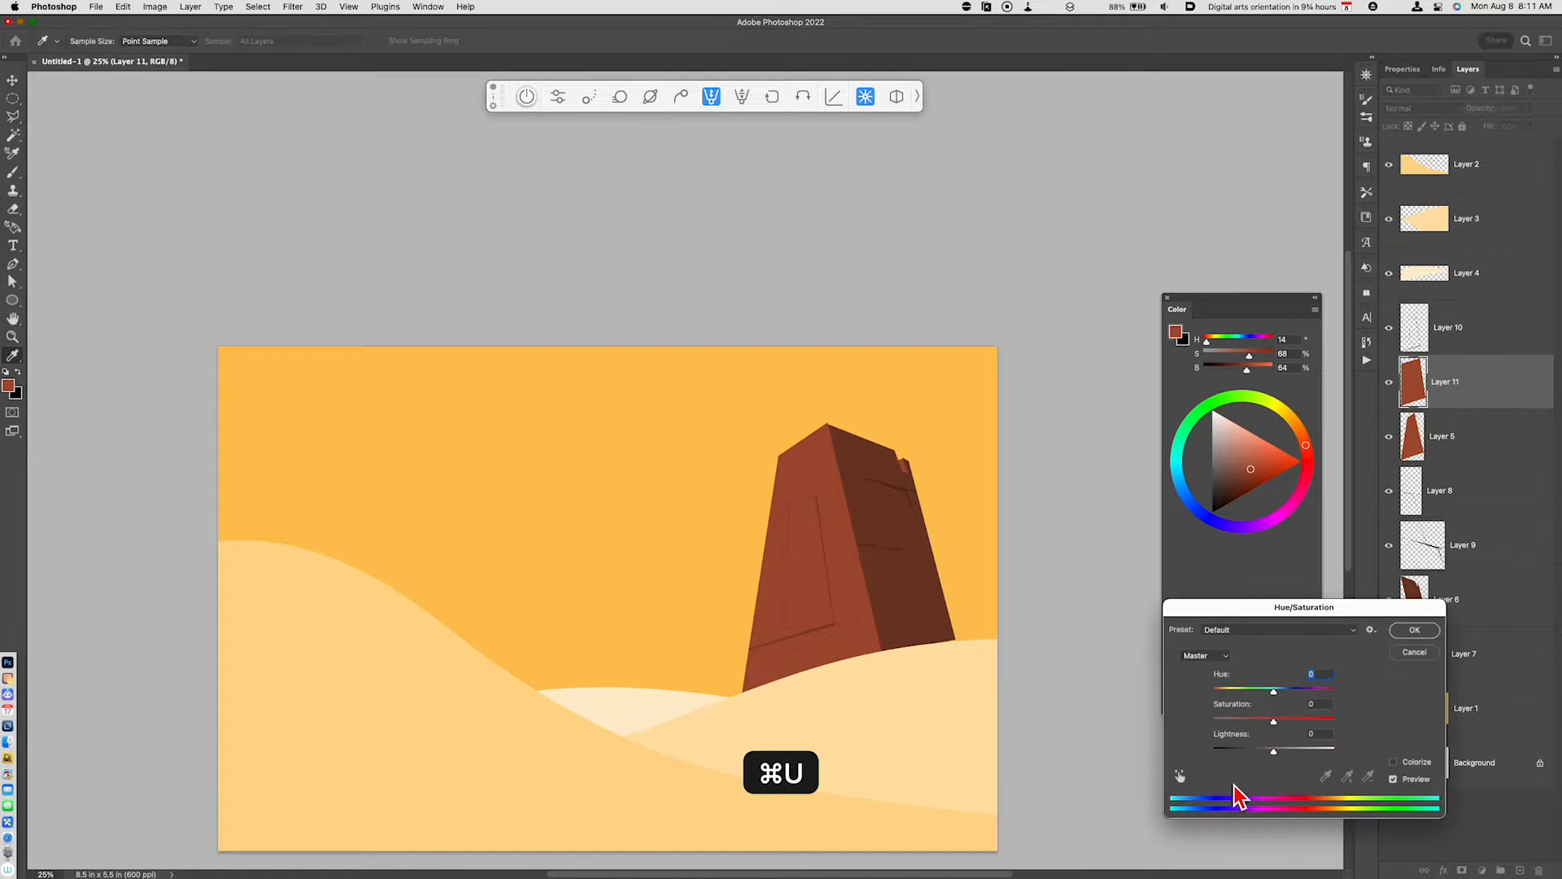
pyautogui.click(1238, 749)
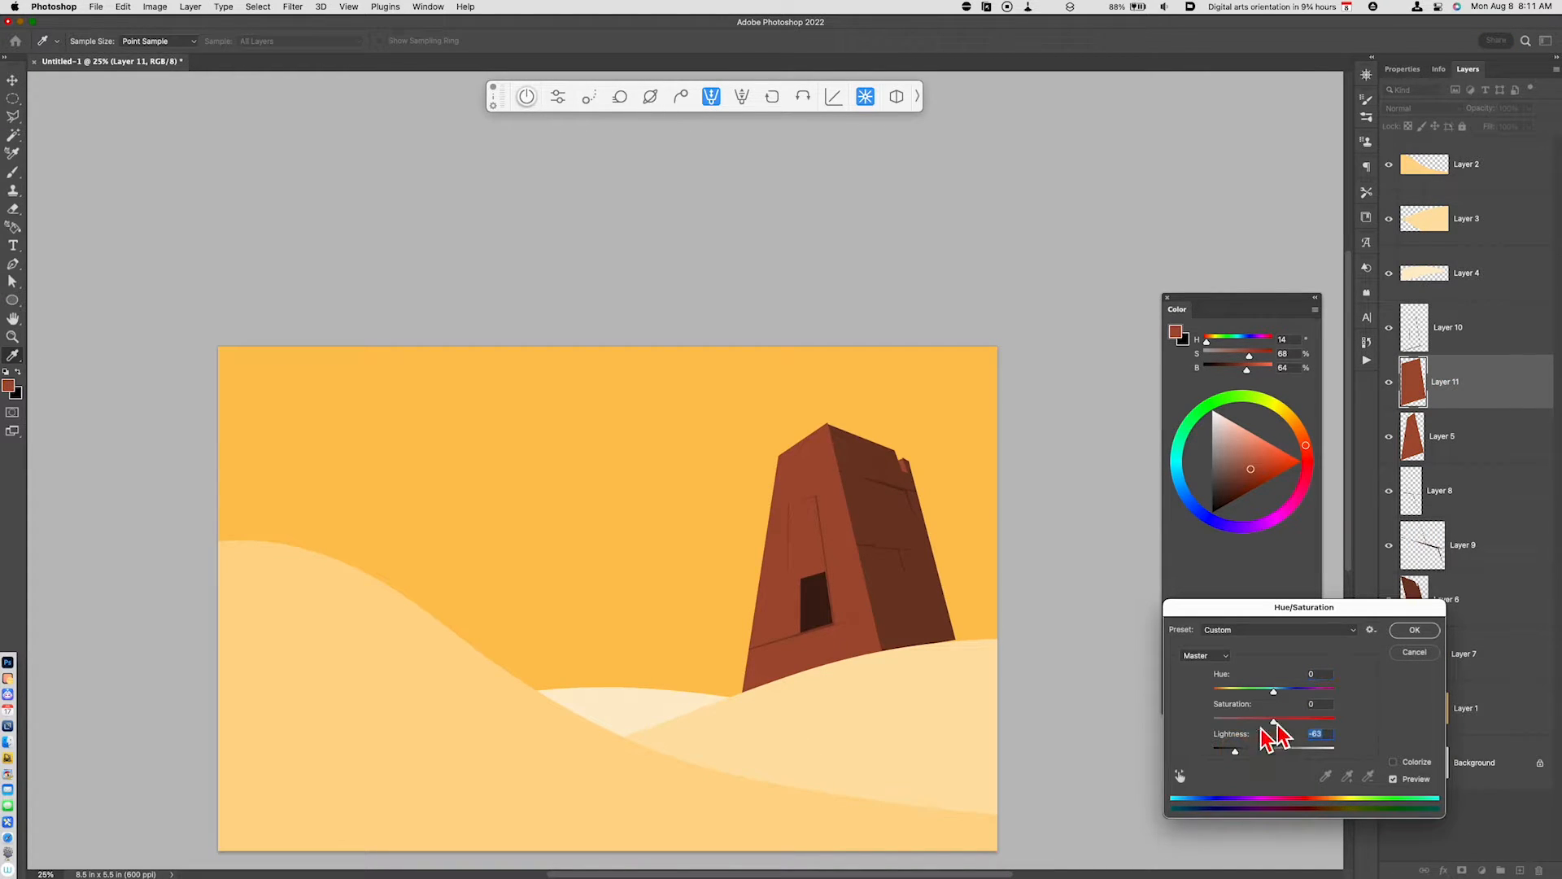
pyautogui.click(1415, 630)
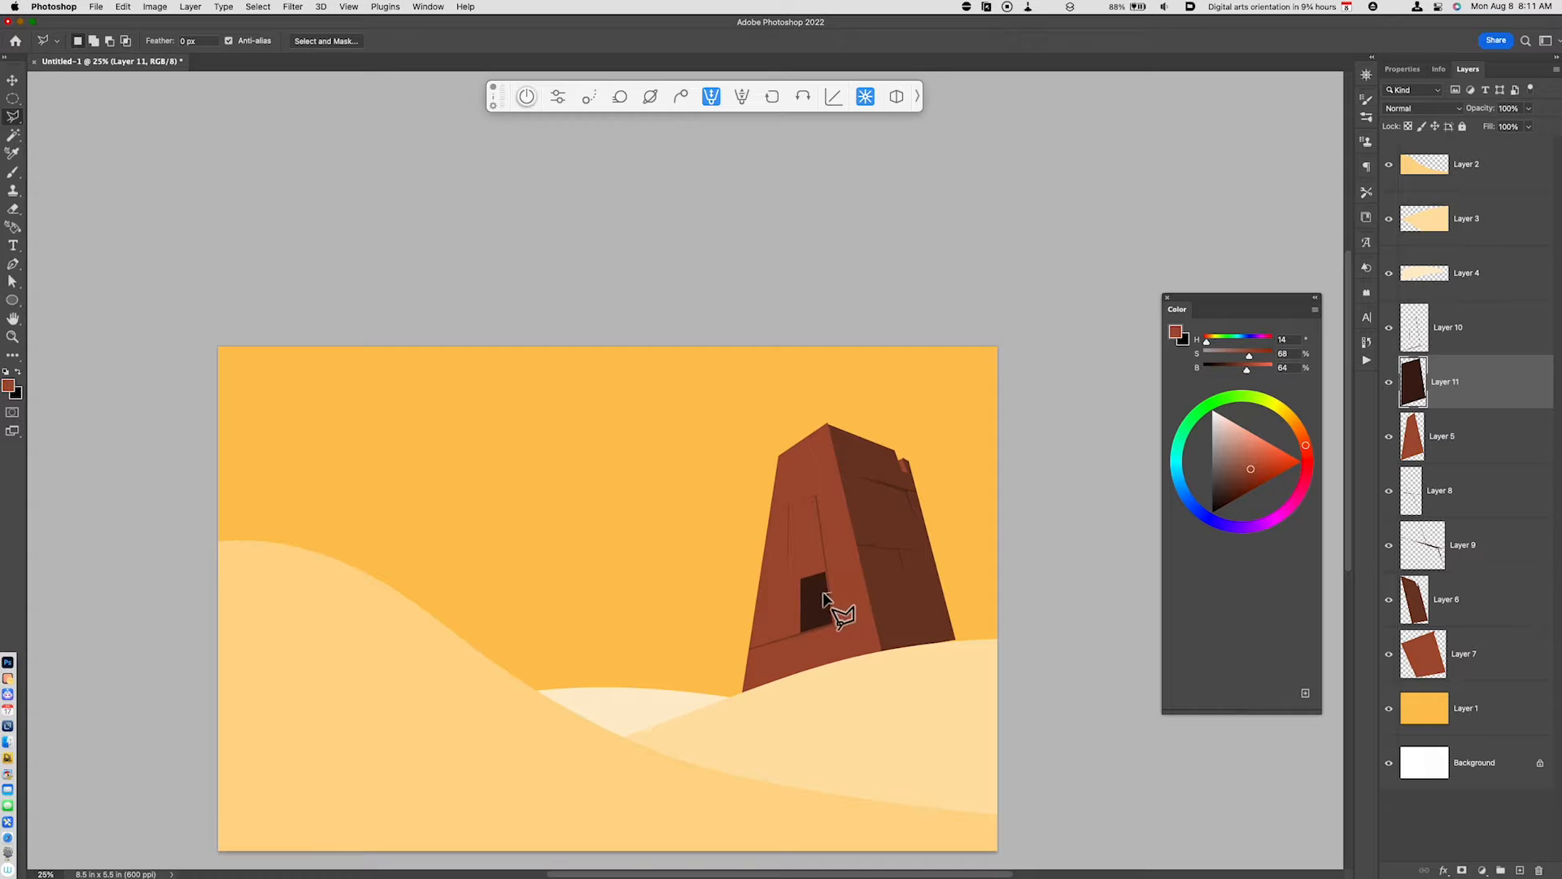
# - Outline the upper part of the doorway's interior, copy it from Layer 11 to a new layer and darken it with Hue/Saturation
pyautogui.click(800, 580)
pyautogui.click(826, 569)
pyautogui.click(833, 591)
pyautogui.press('super+j')
pyautogui.press('super+u')
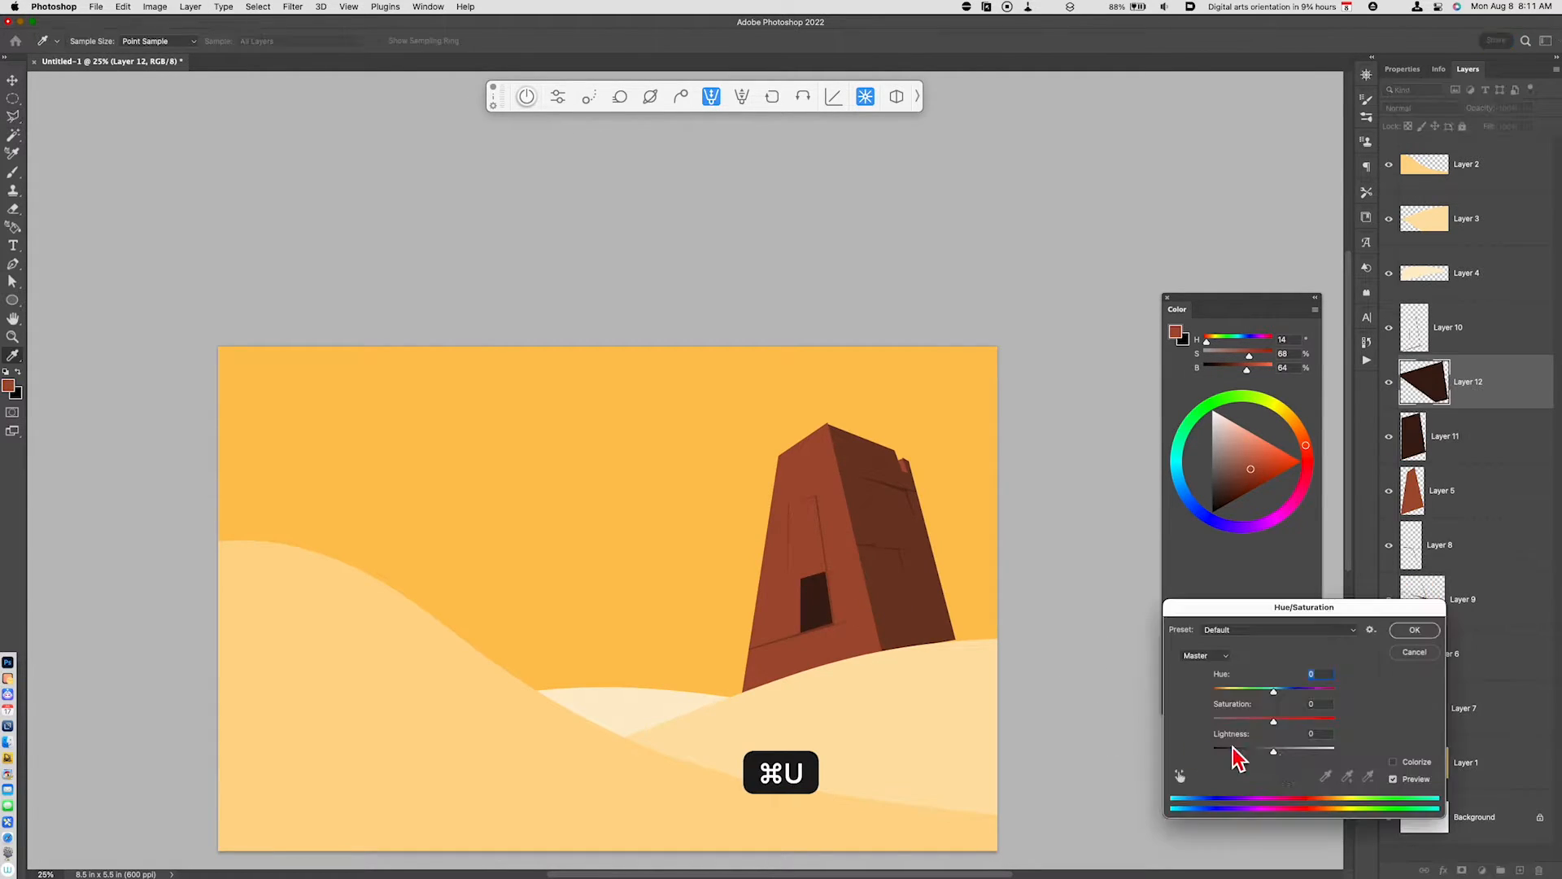
pyautogui.moveTo(1236, 750); pyautogui.dragTo(1242, 754)
pyautogui.click(1413, 633)
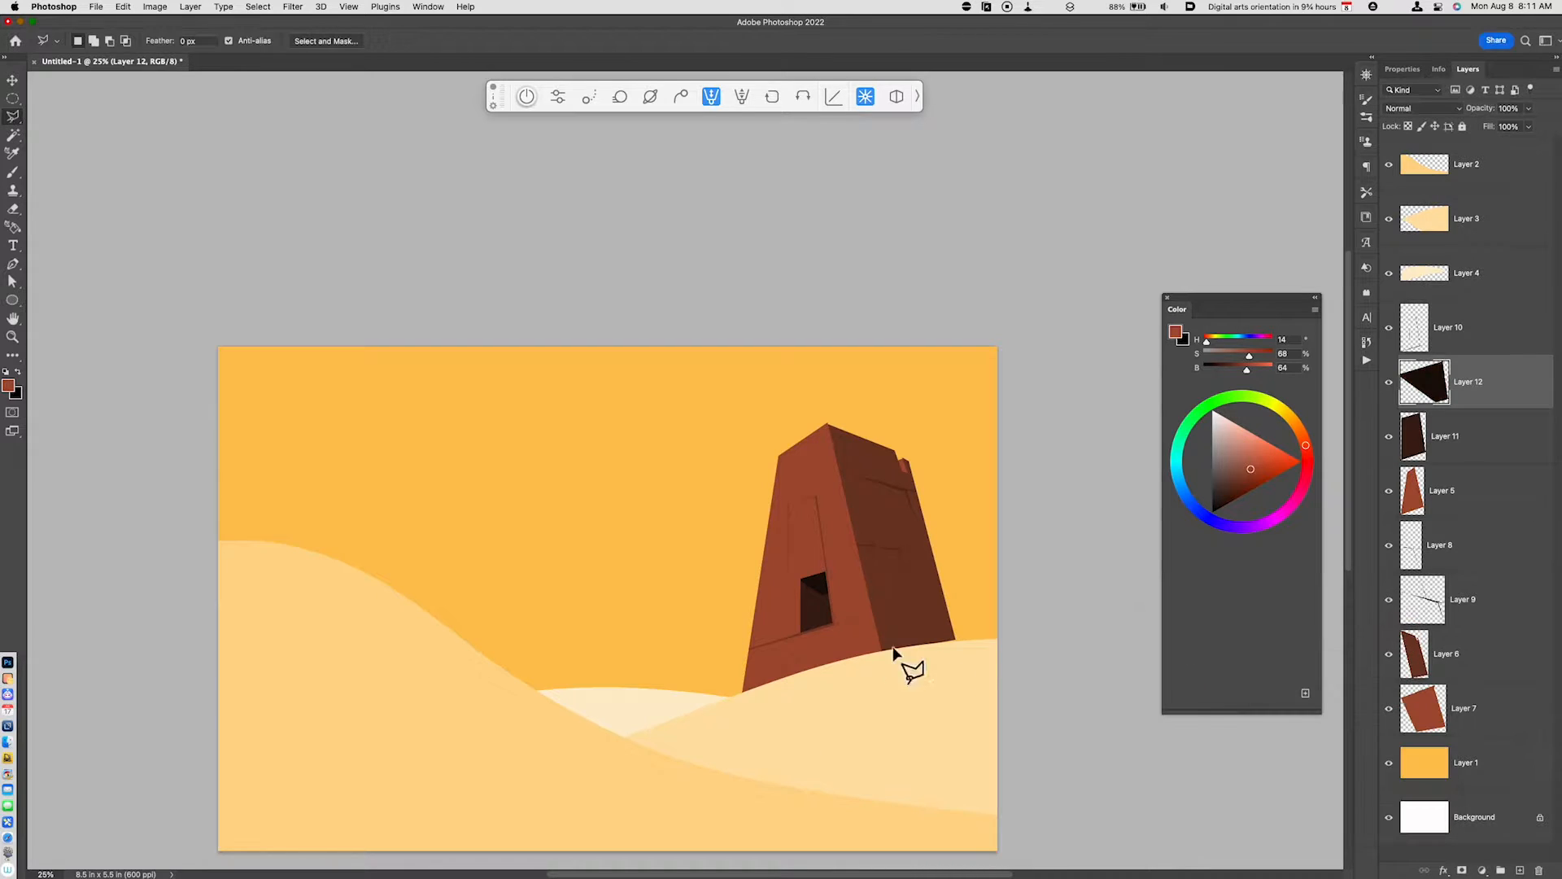
# - Outline a narrow strip along the doorway's inner right side and copy it from Layer 11 to a new layer
pyautogui.click(822, 597)
pyautogui.click(825, 609)
pyautogui.click(1452, 456)
pyautogui.press('super+j')
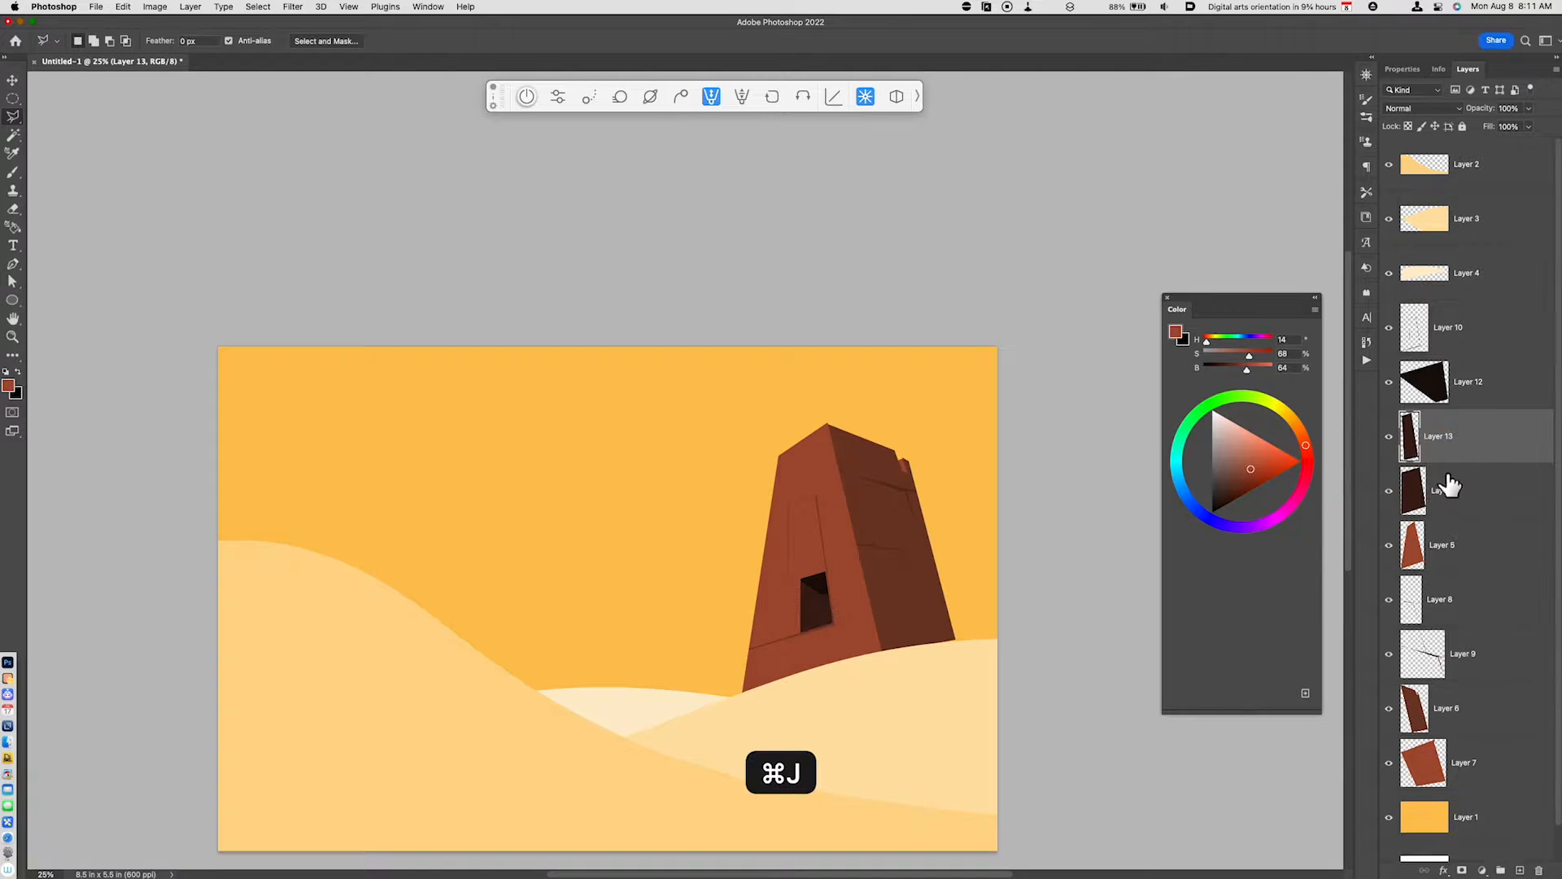
# - Fill the narrow doorway strip on Layer 13 with bright yellow (H 52, S 96, B 100) and clear the selection
pyautogui.keyDown('super'); pyautogui.click(1410, 448); pyautogui.keyUp('super')
pyautogui.click(1283, 410)
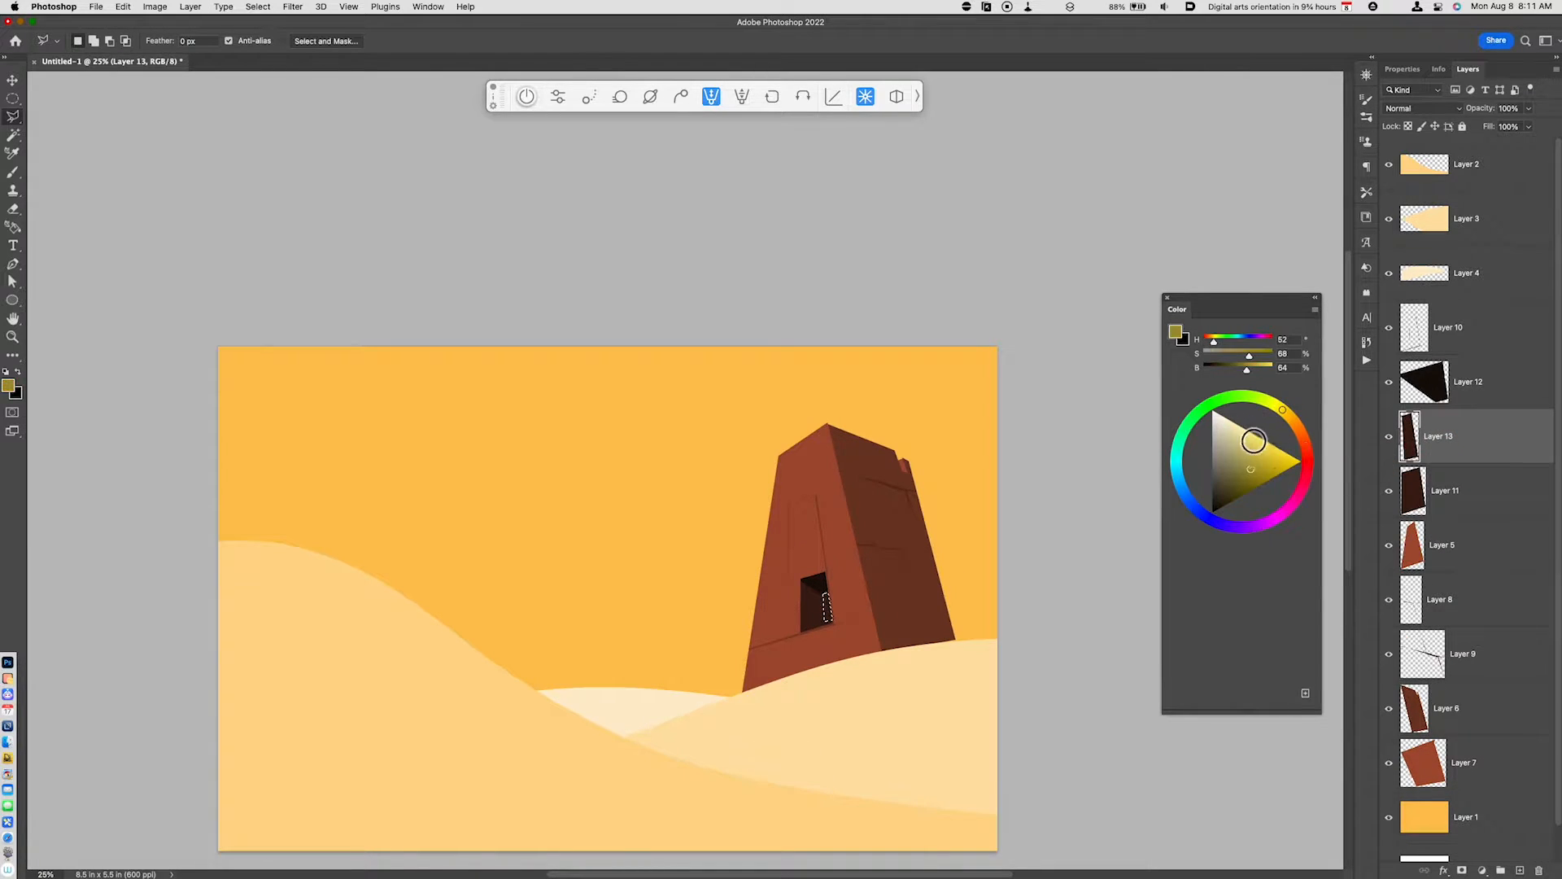
pyautogui.moveTo(1255, 441); pyautogui.dragTo(1334, 428)
pyautogui.hotkey('alt', 'BackSpace')
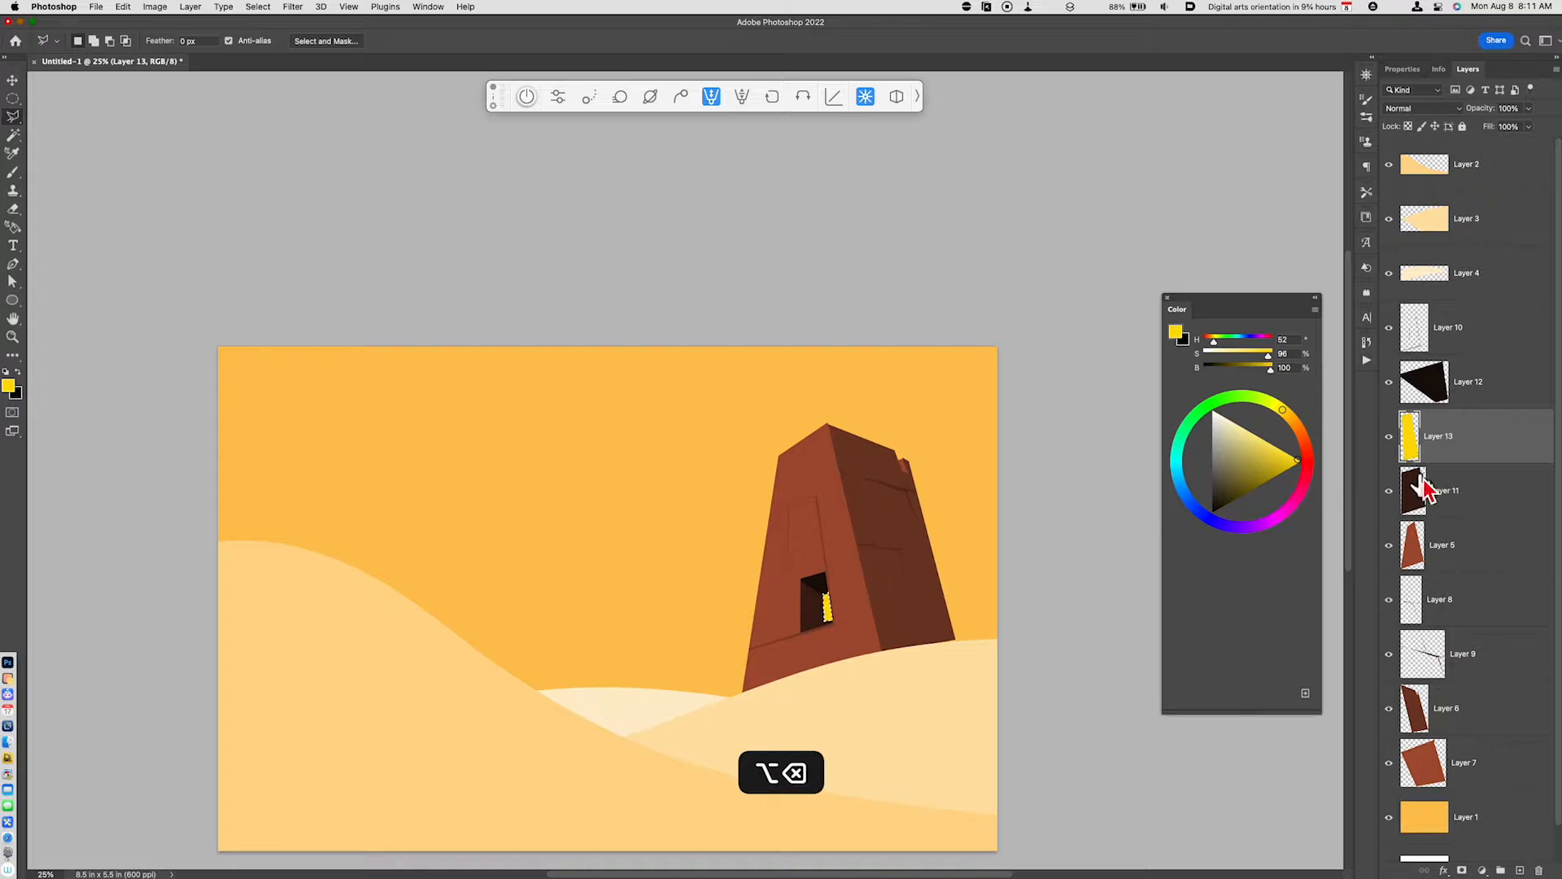
pyautogui.press('super+d')
# - Add a new layer above Layer 5 and sample the red of the tower's front face as the foreground color
pyautogui.scroll(1, 983, 656)
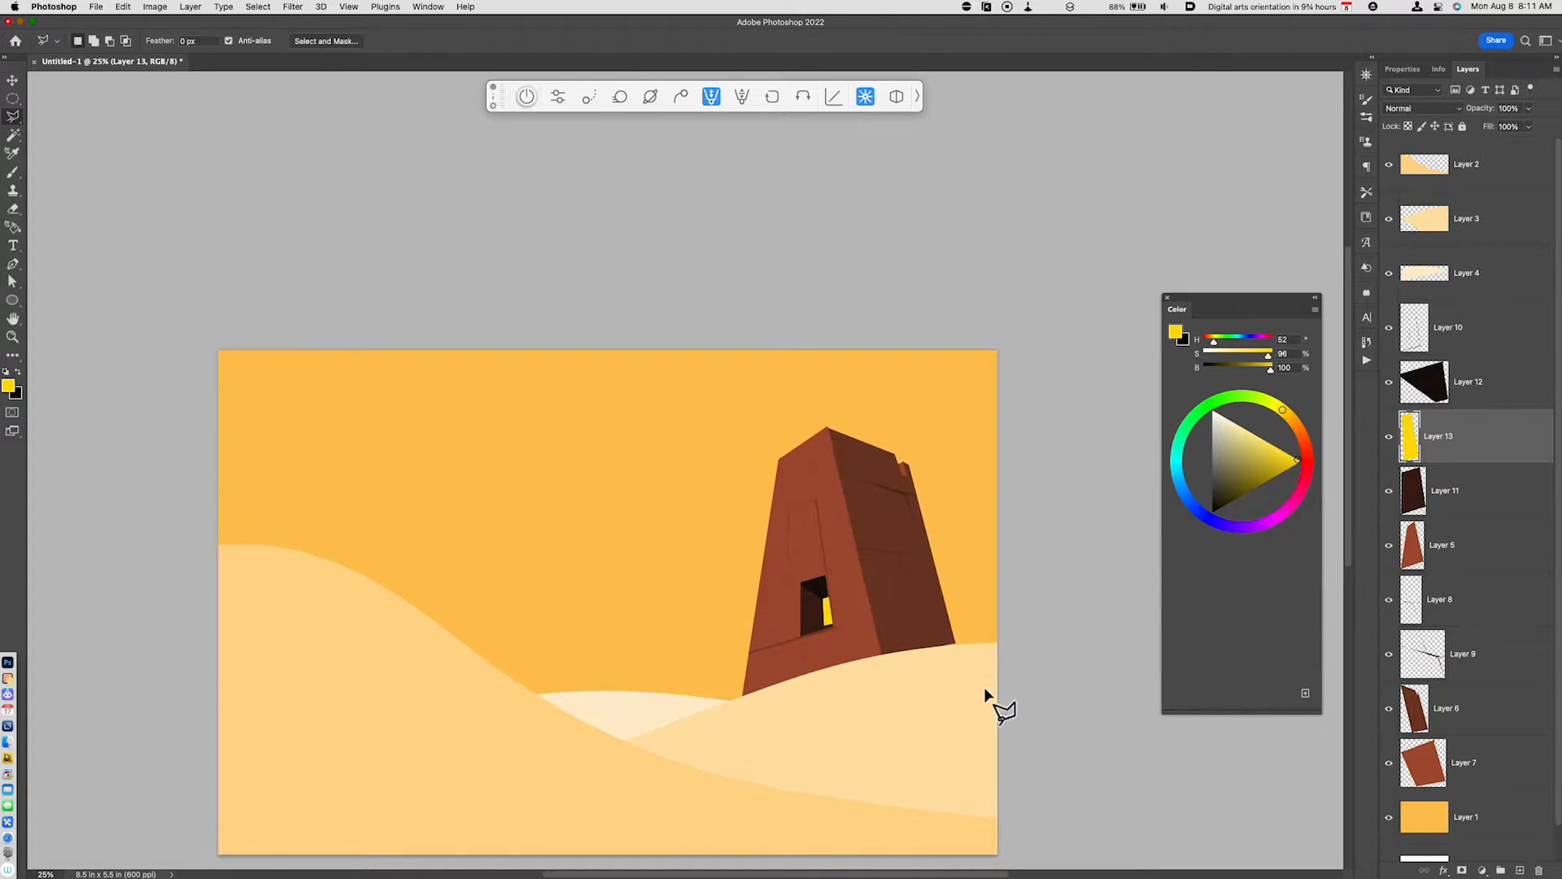
pyautogui.press('super+minus')
pyautogui.moveTo(850, 666); pyautogui.dragTo(886, 722)
pyautogui.press('super+equal')
pyautogui.press('super+equal')
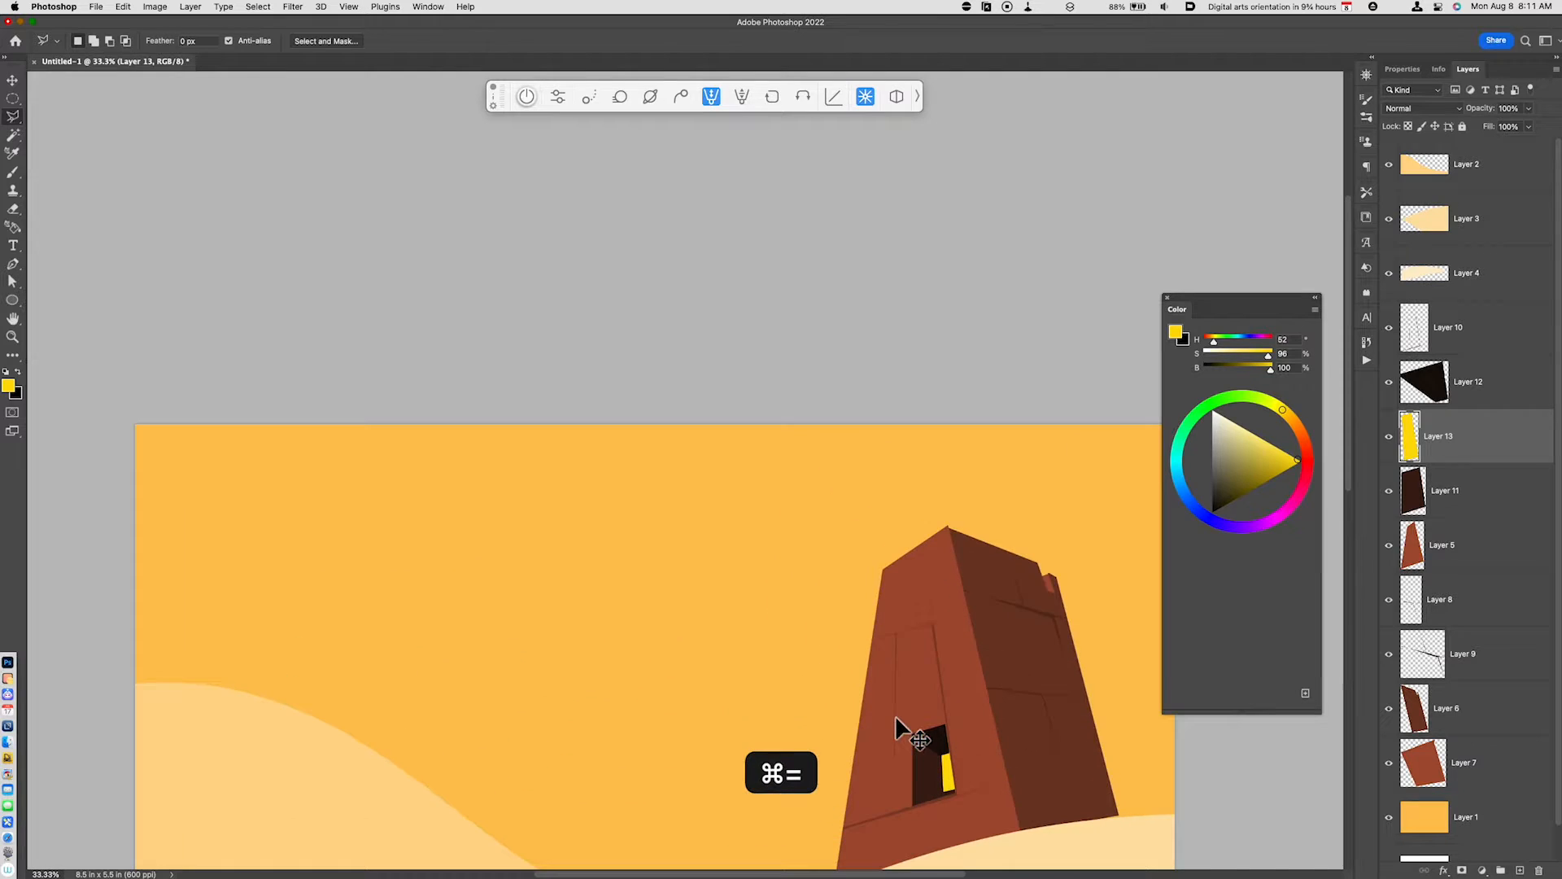
pyautogui.click(1434, 550)
pyautogui.moveTo(1021, 730); pyautogui.dragTo(987, 697)
pyautogui.press('super+alt+shift+n')
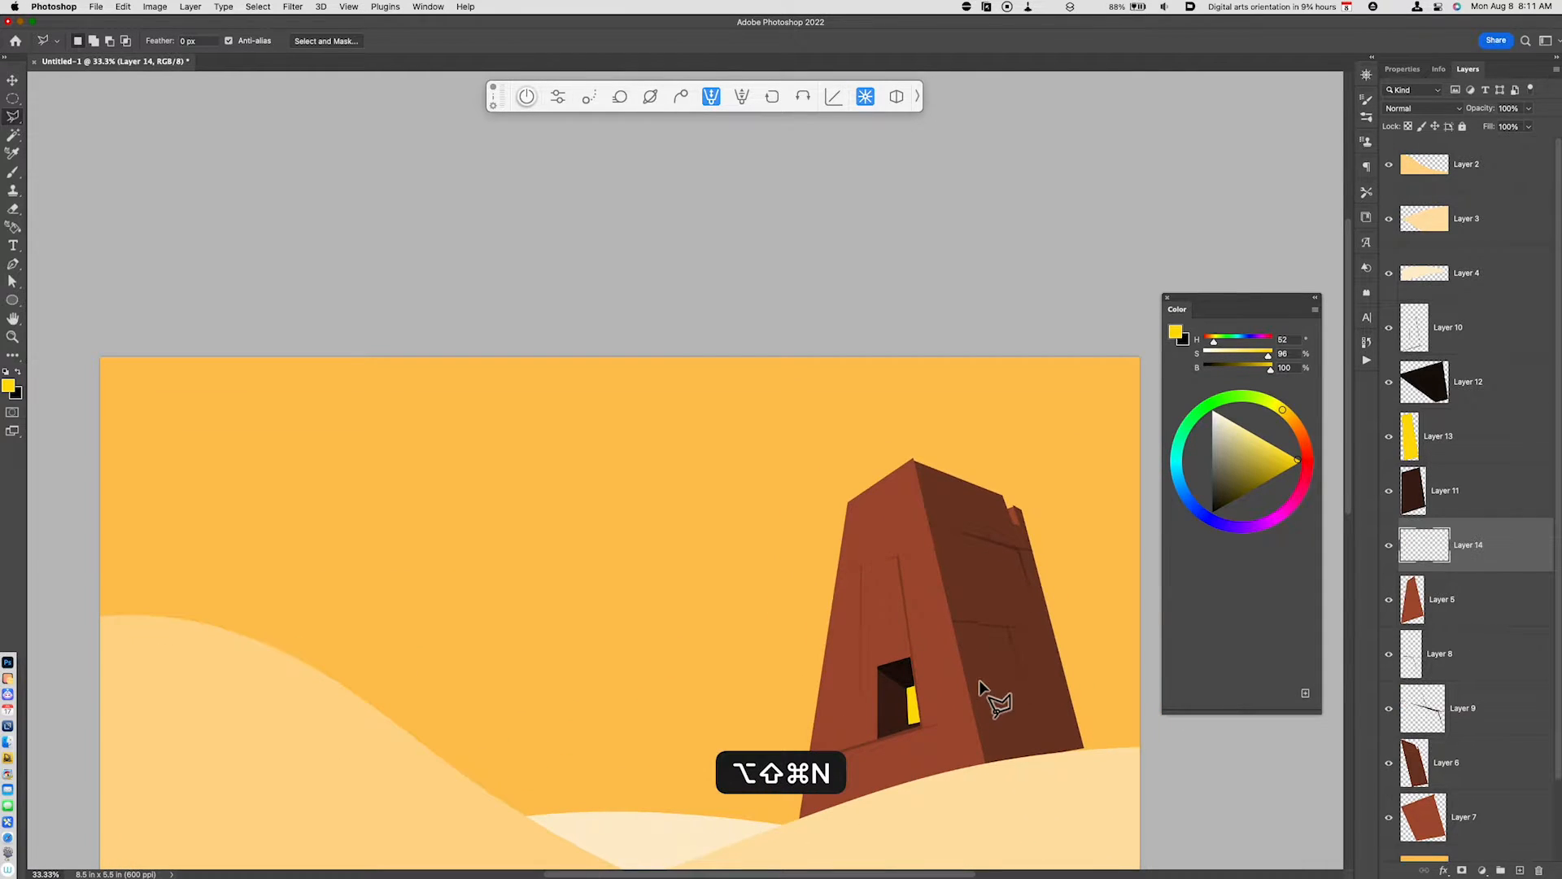
pyautogui.press('i')
pyautogui.click(867, 738)
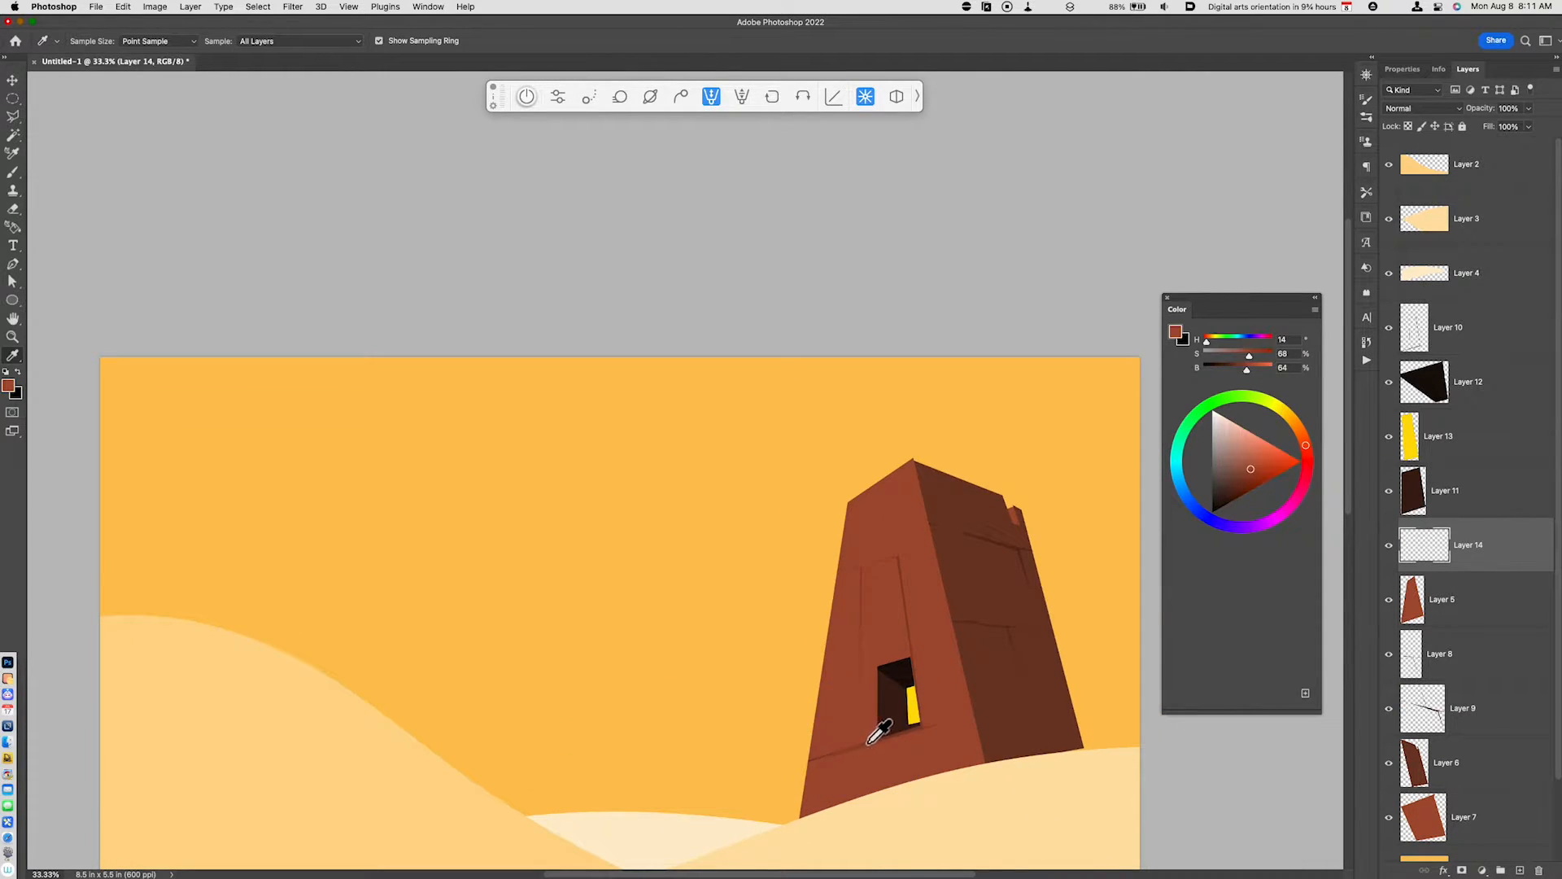
# - Brush small dark red texture marks (H 14, S 85, B 42) on the tower's front face with a size 20 square brush
pyautogui.press('b')
pyautogui.click(80, 42)
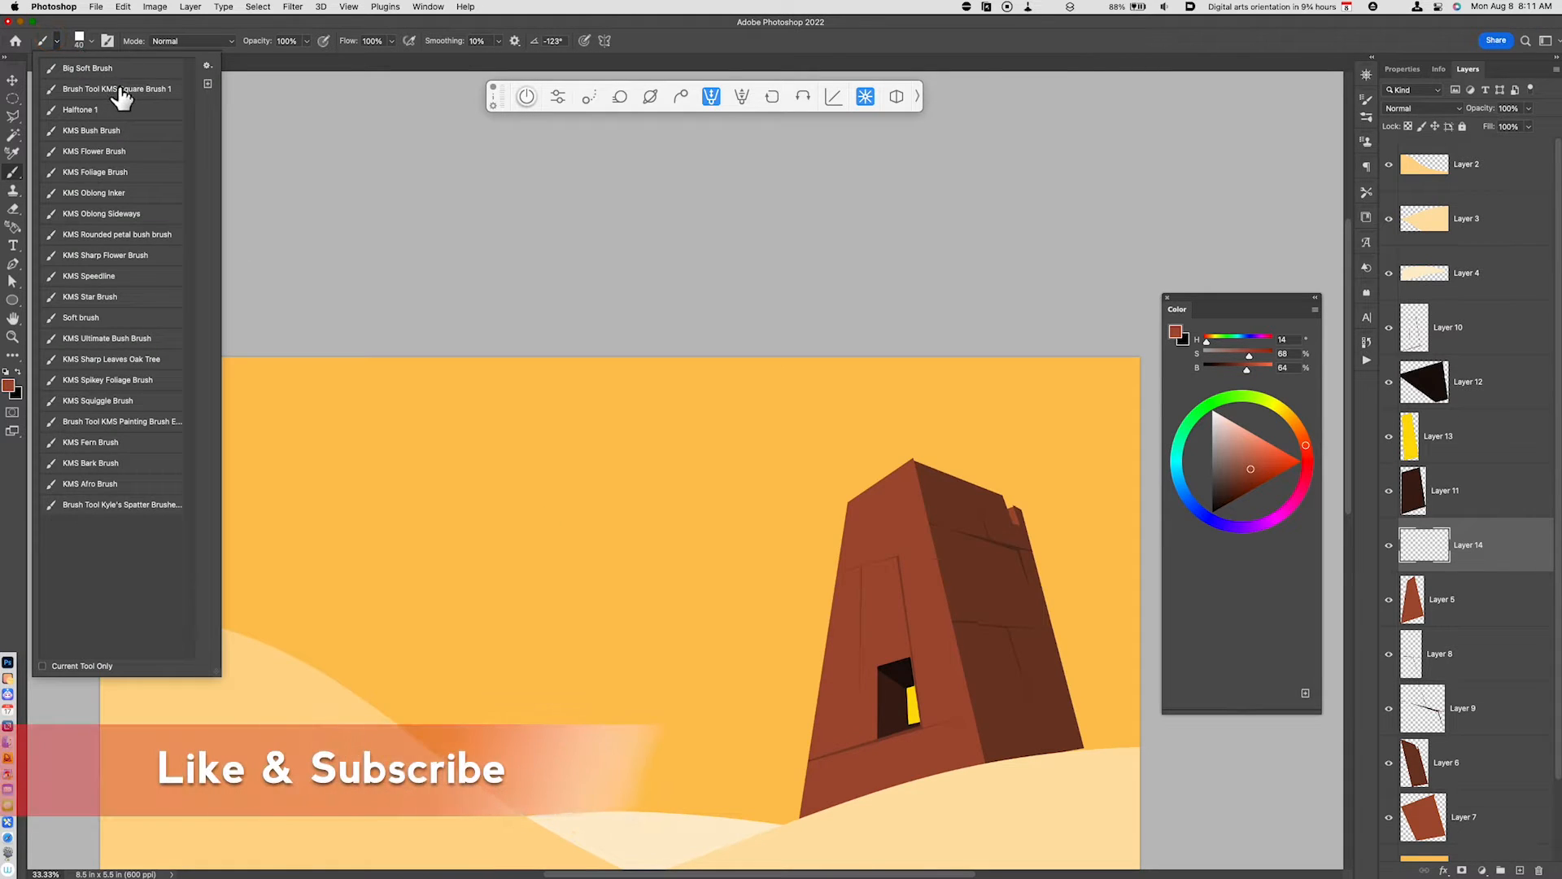
pyautogui.click(837, 676)
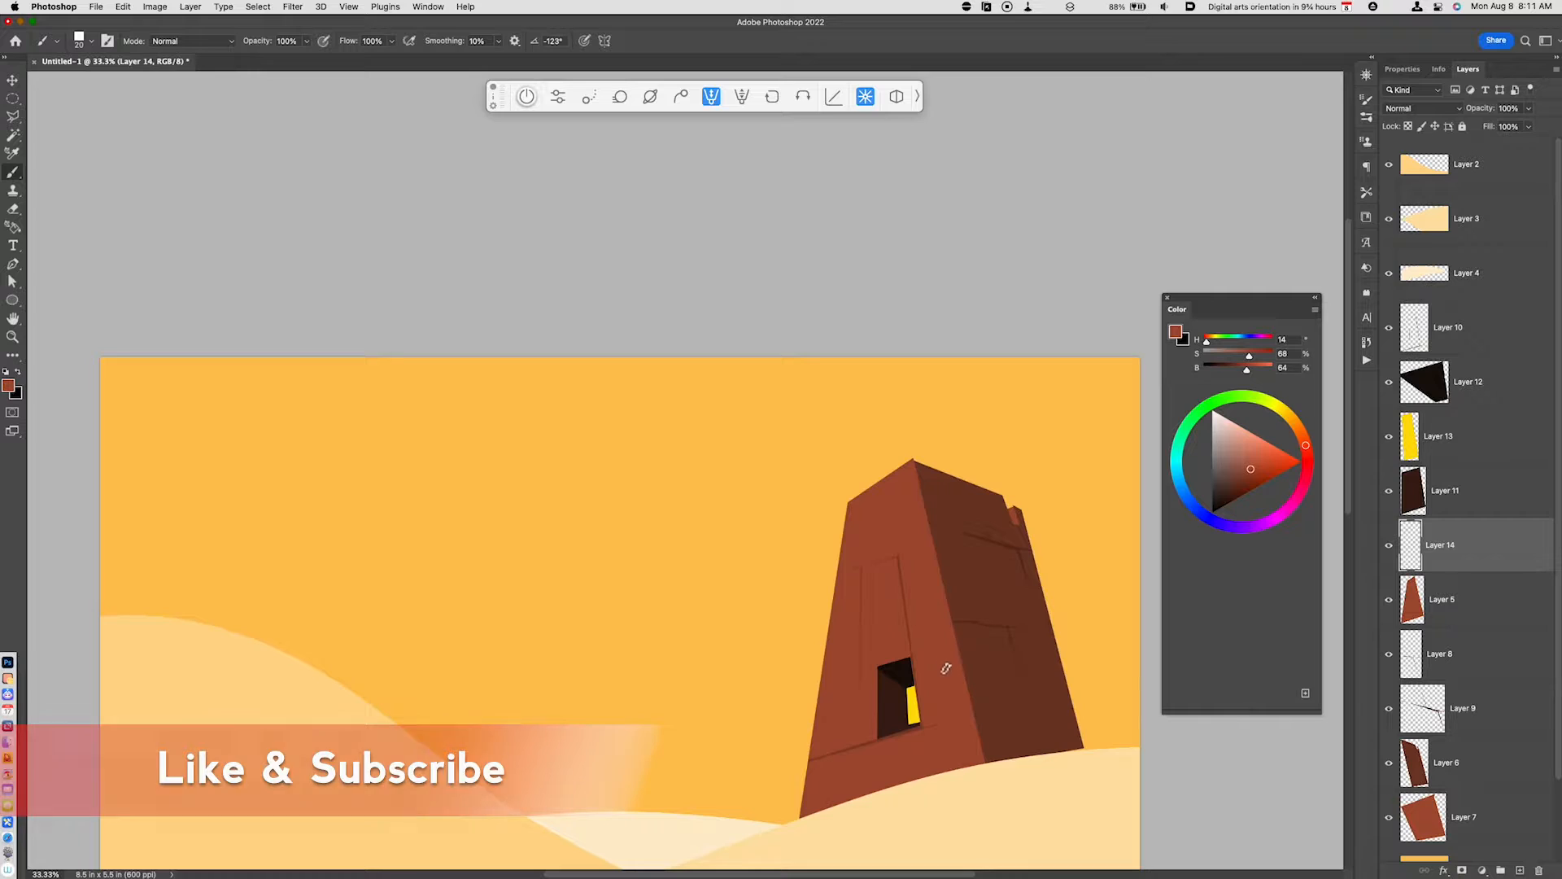
pyautogui.click(1244, 488)
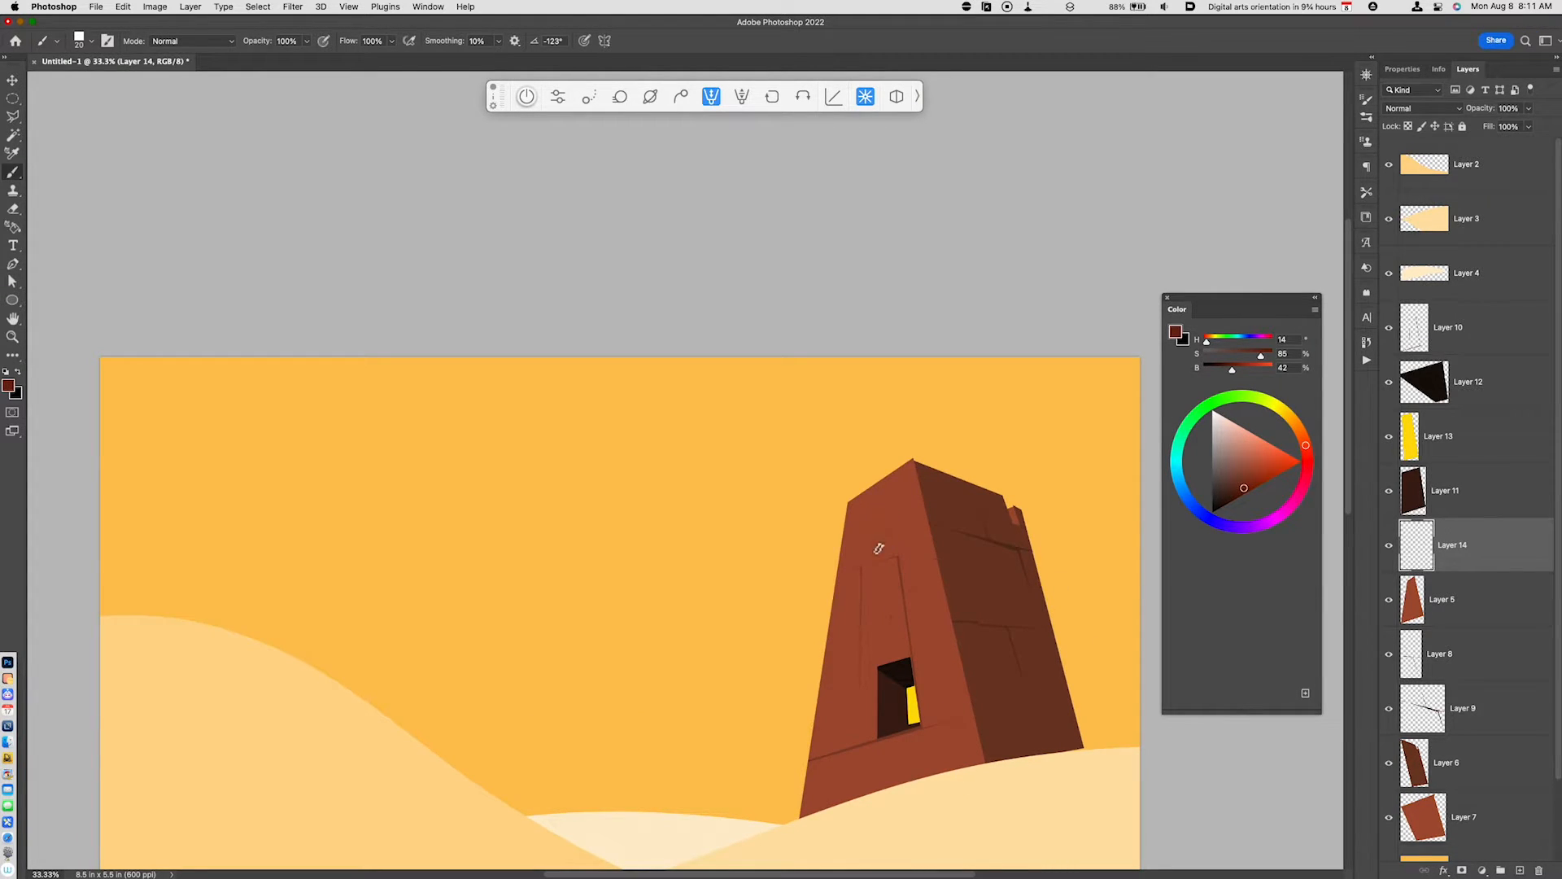
pyautogui.click(844, 723)
pyautogui.hscroll(3, 969, 714)
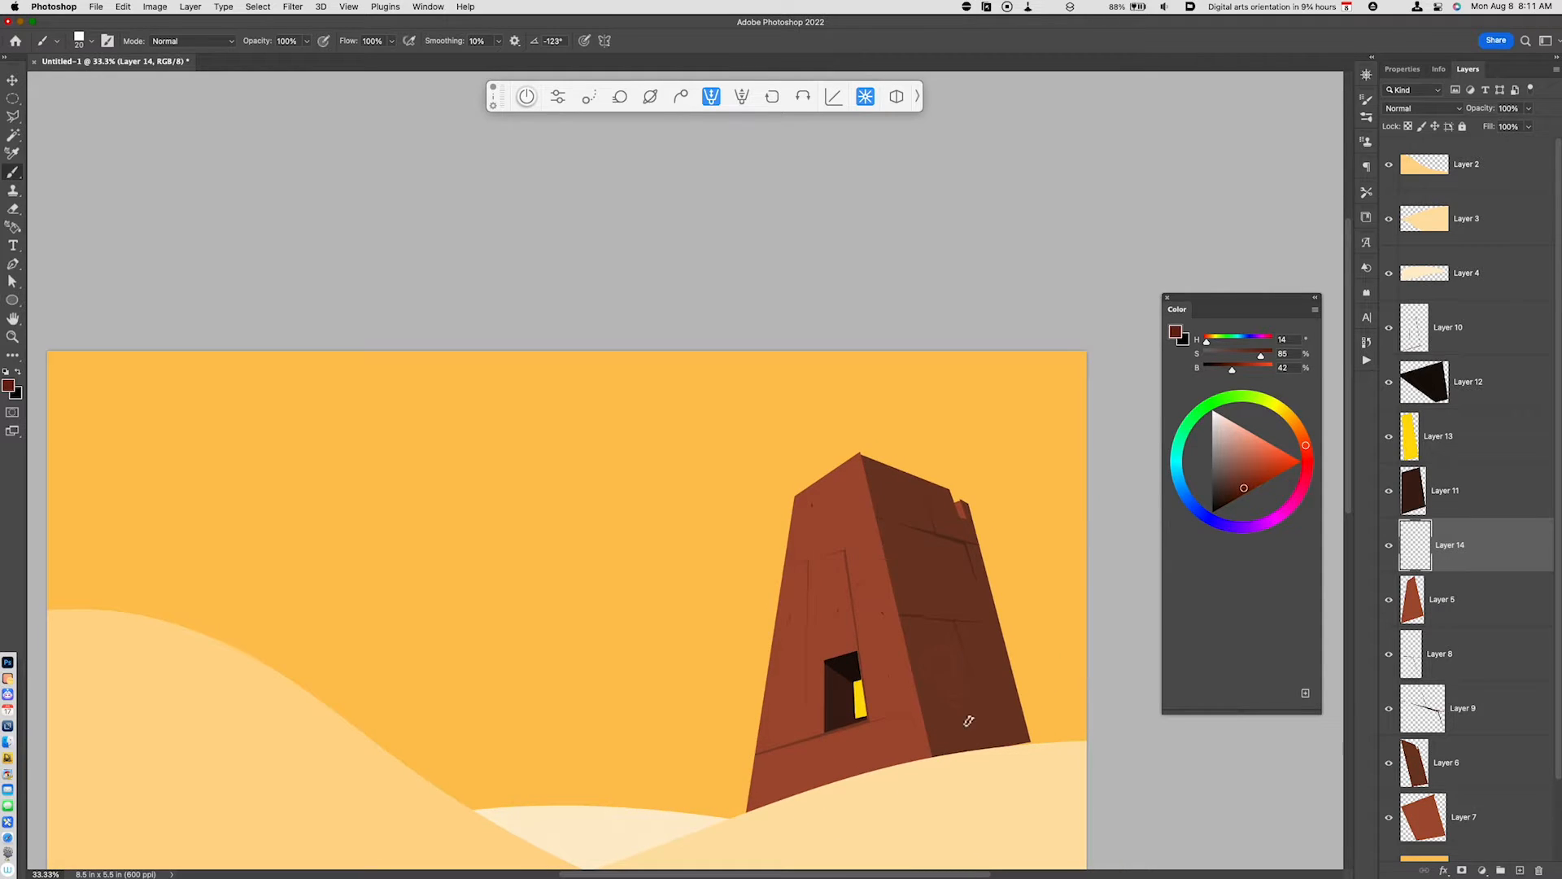
# - Add a new layer above Layer 11 and sample the dark brown of the tower's shaded side
pyautogui.click(1489, 491)
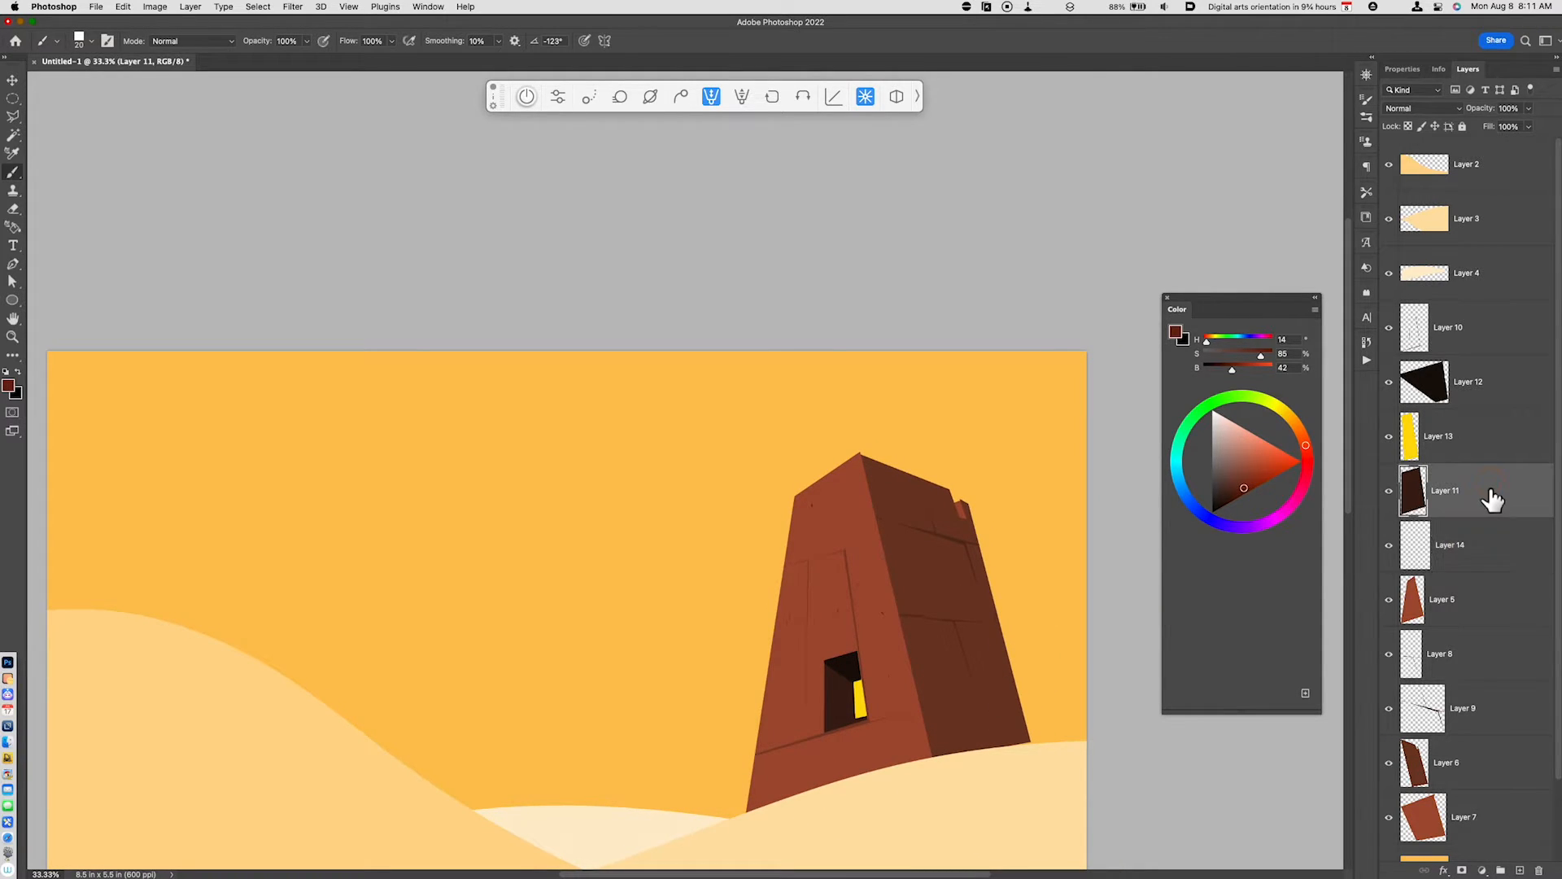
pyautogui.press('alt+shift+super+n')
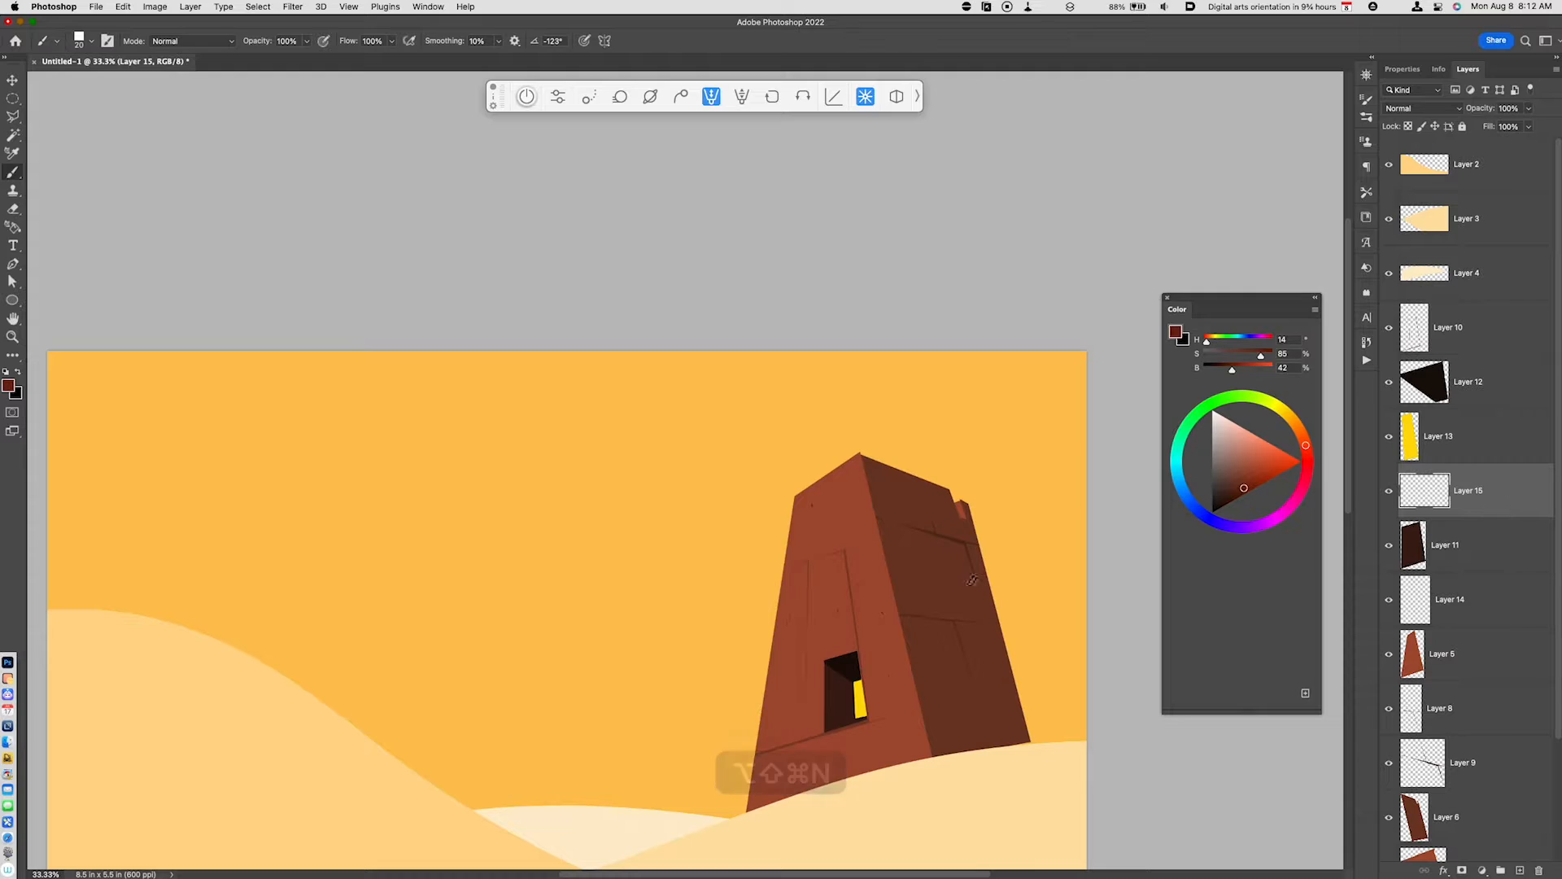
pyautogui.press('i')
pyautogui.click(964, 540)
# - Brush small dark brown texture marks across the tower's shaded side on Layer 15
pyautogui.press('b')
pyautogui.click(952, 561)
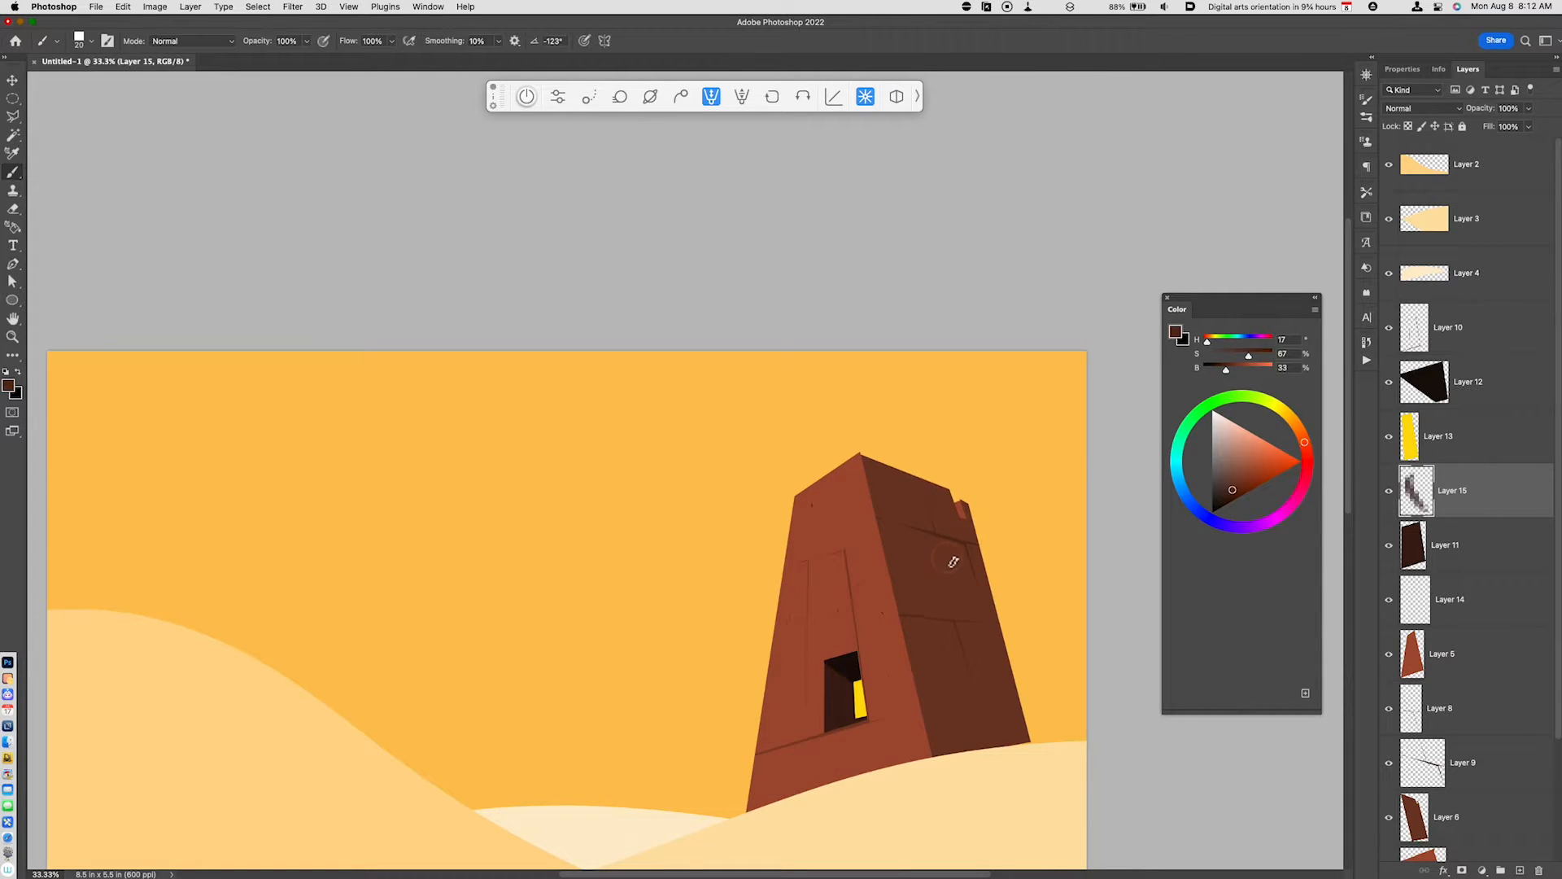
pyautogui.click(966, 592)
pyautogui.click(977, 608)
pyautogui.click(934, 526)
pyautogui.click(897, 485)
pyautogui.click(969, 712)
pyautogui.click(1010, 733)
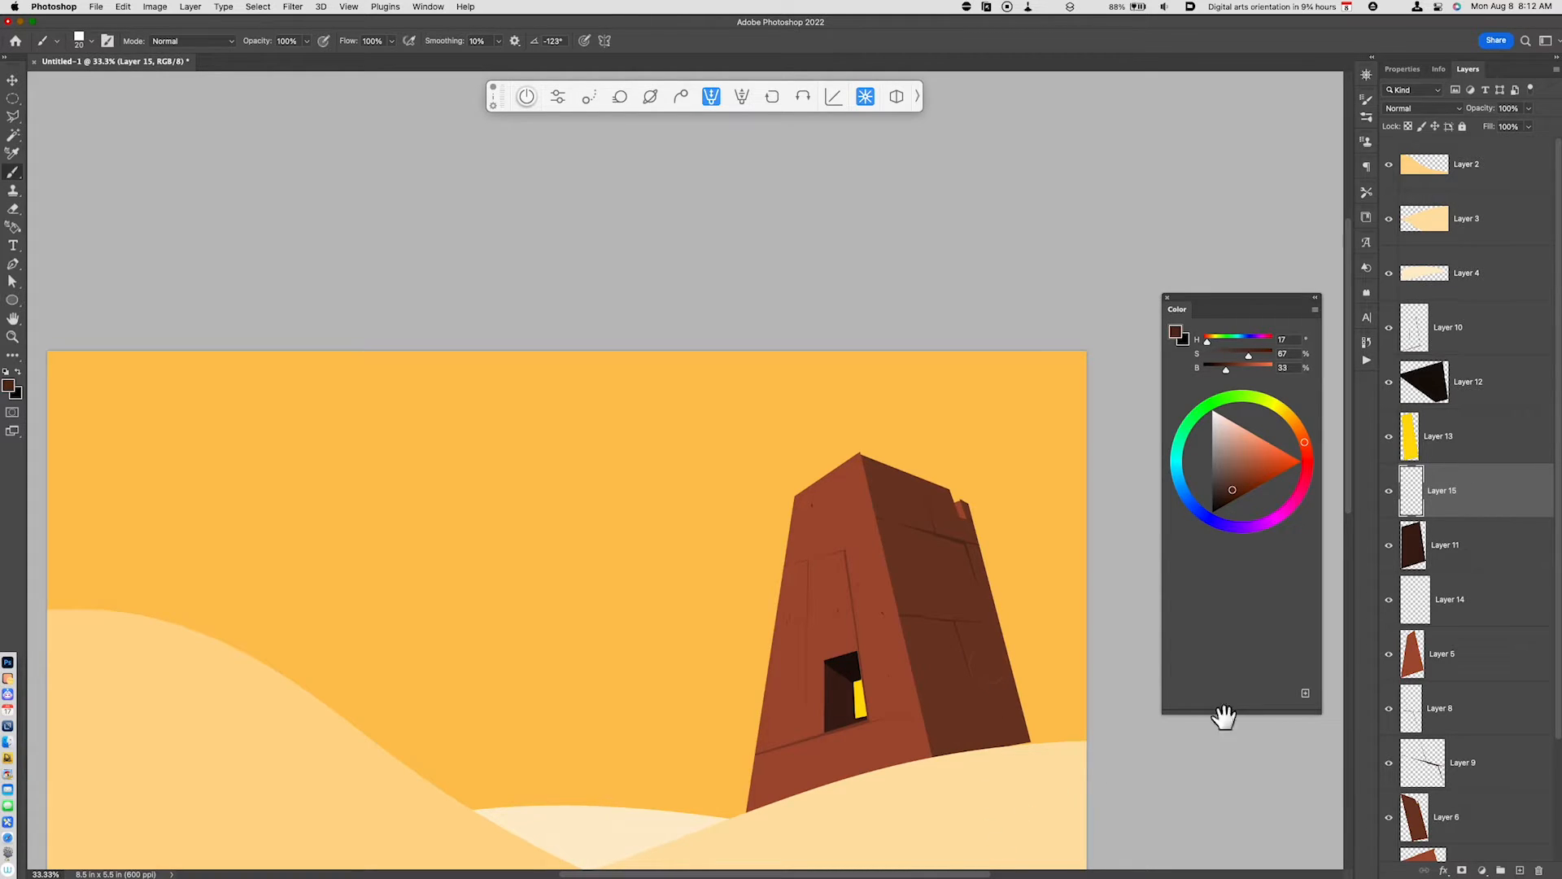
# - Outline a thin sliver along the top edge of the tower's front face and cut it from Layer 5
pyautogui.click(1457, 660)
pyautogui.press('l')
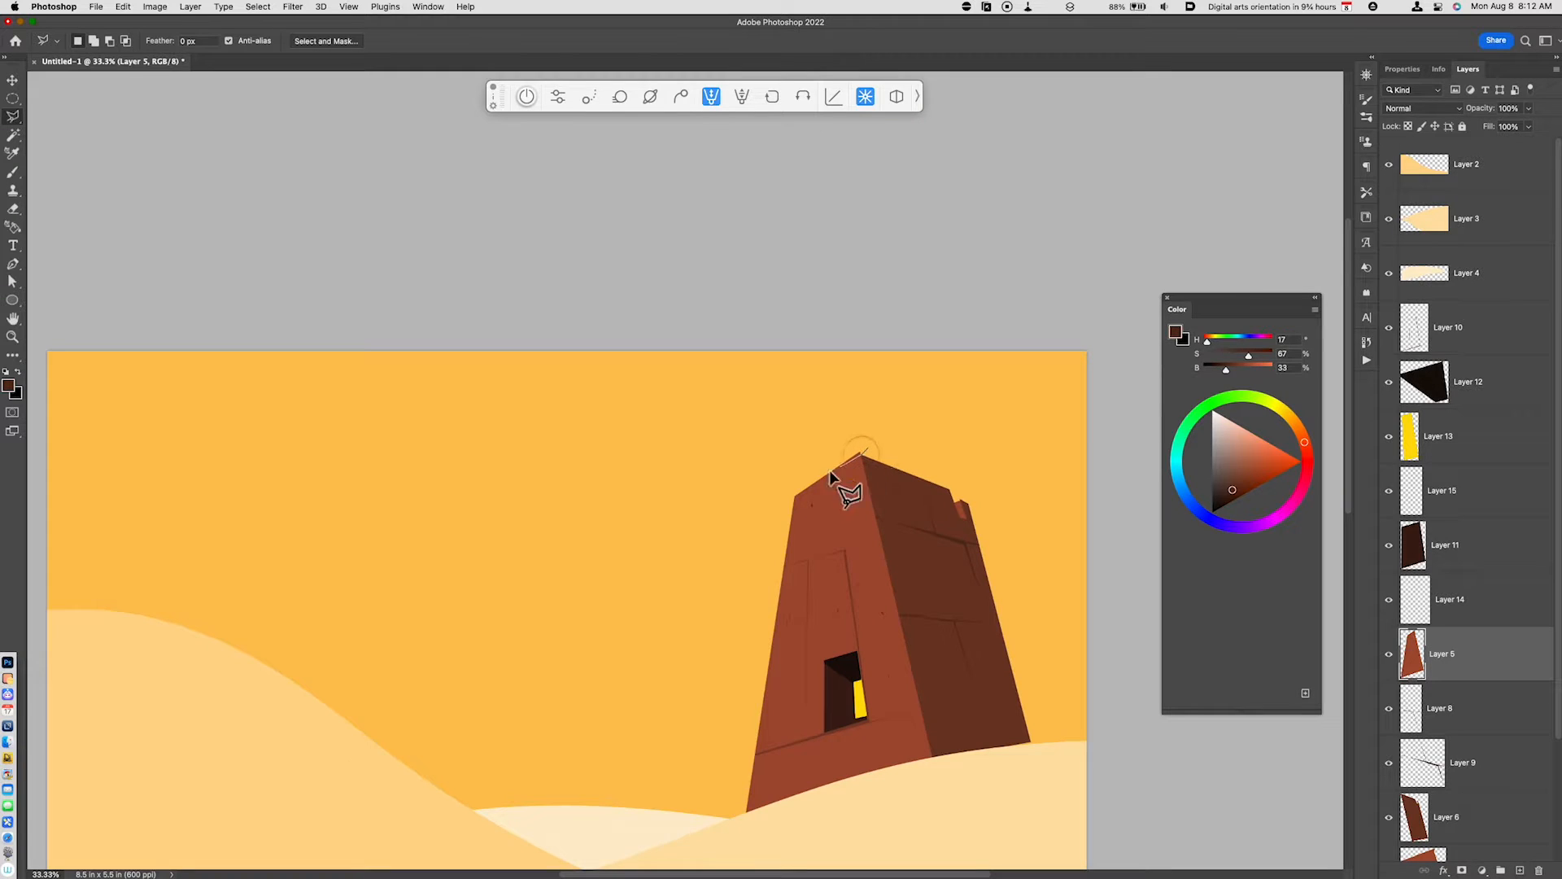
pyautogui.click(802, 466)
pyautogui.click(868, 450)
pyautogui.press('super+x')
# - Load the shape of the dune on Layer 3 as a selection and add a new layer above it
pyautogui.press('super+minus')
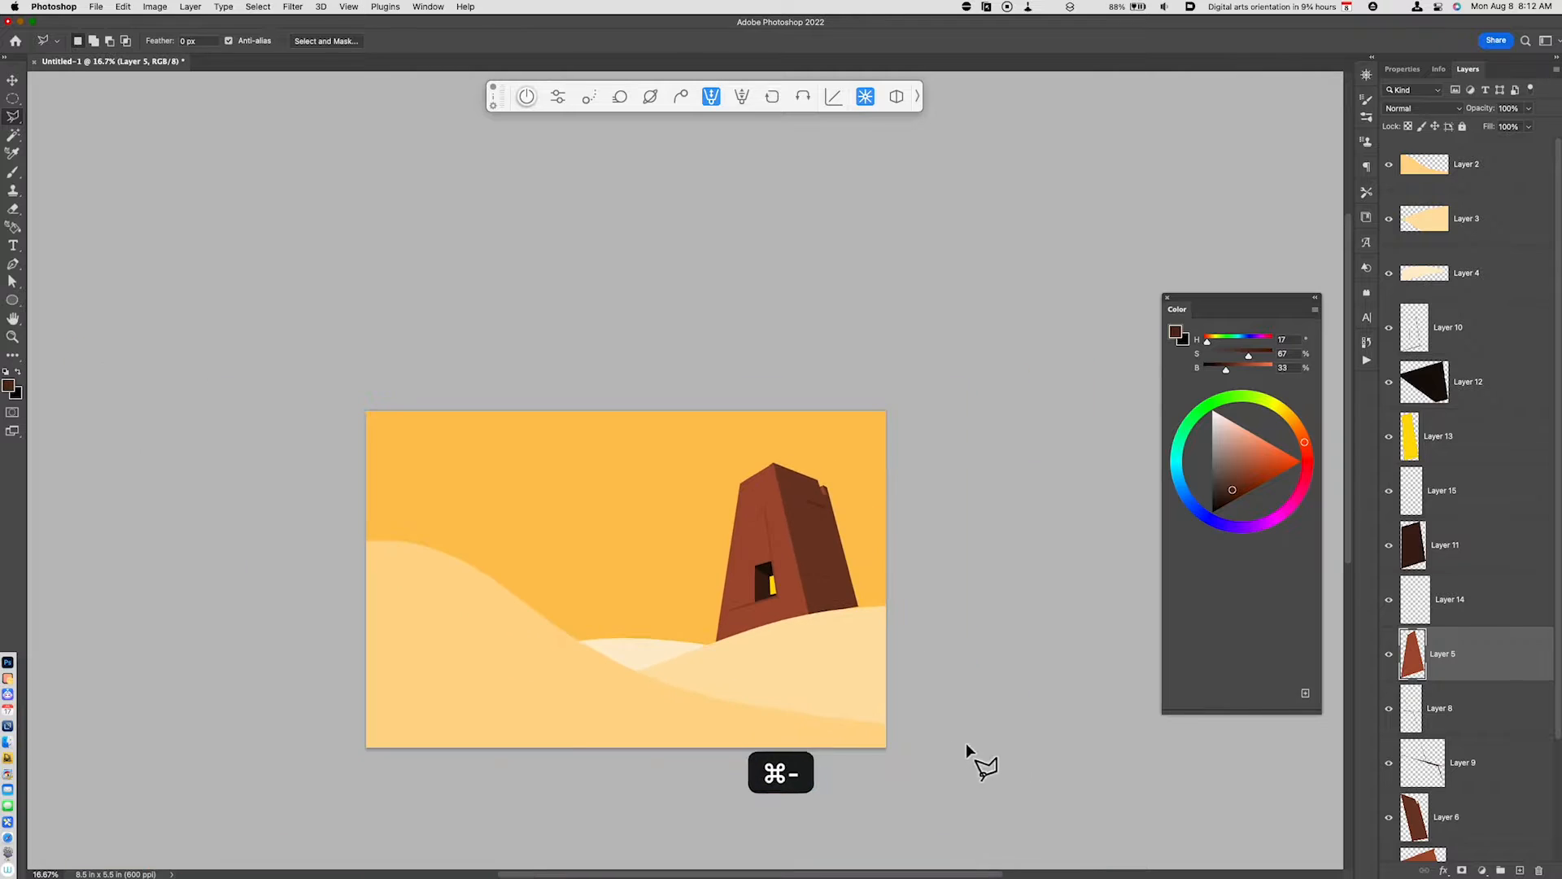
pyautogui.moveTo(764, 738); pyautogui.dragTo(862, 757)
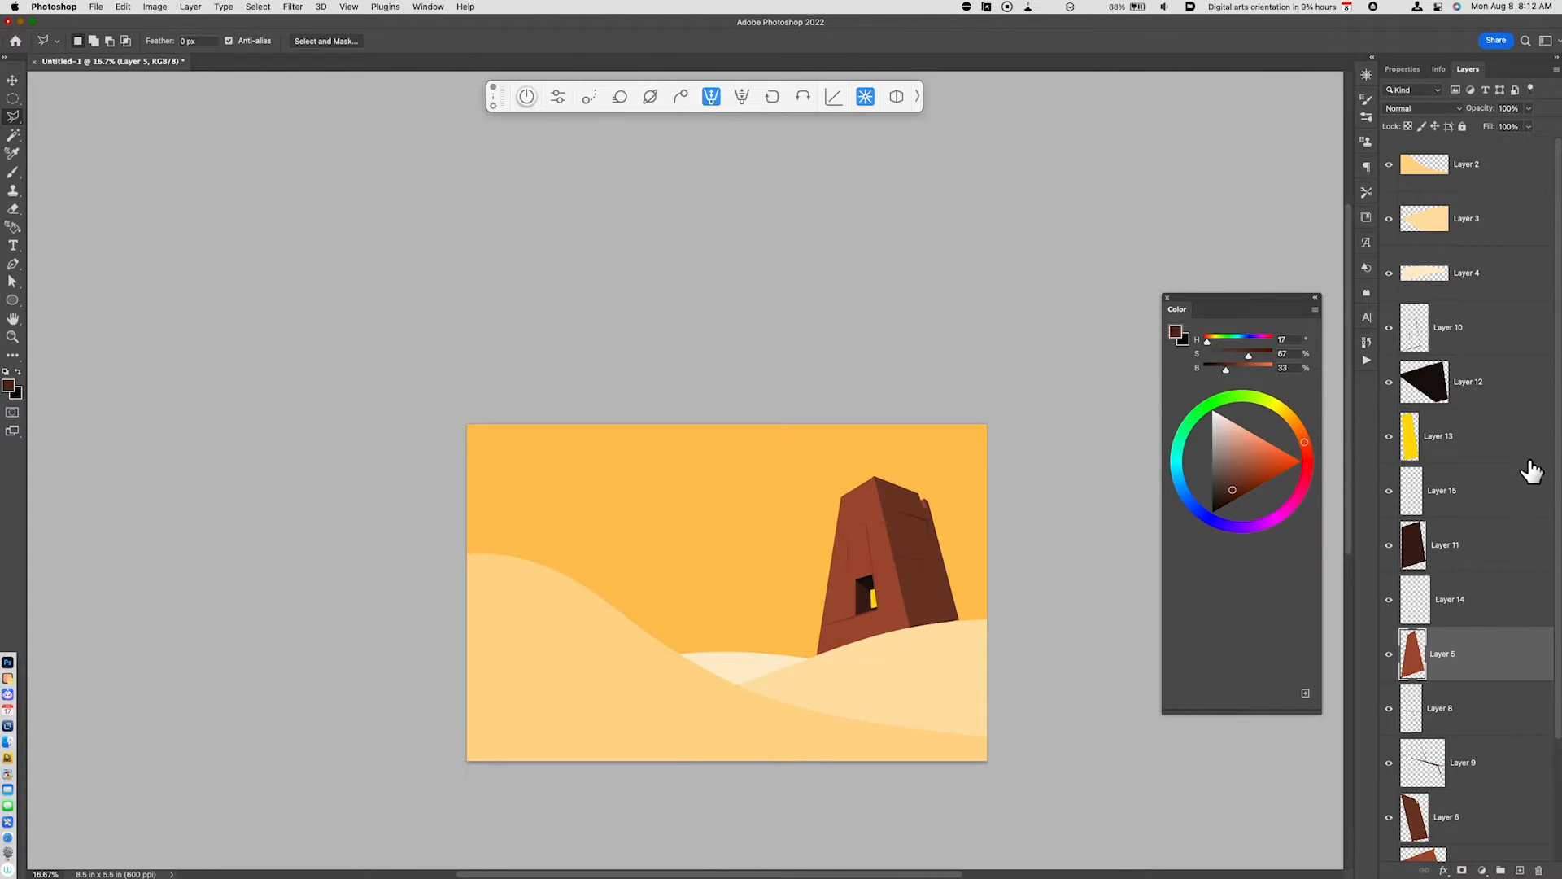
pyautogui.click(1465, 229)
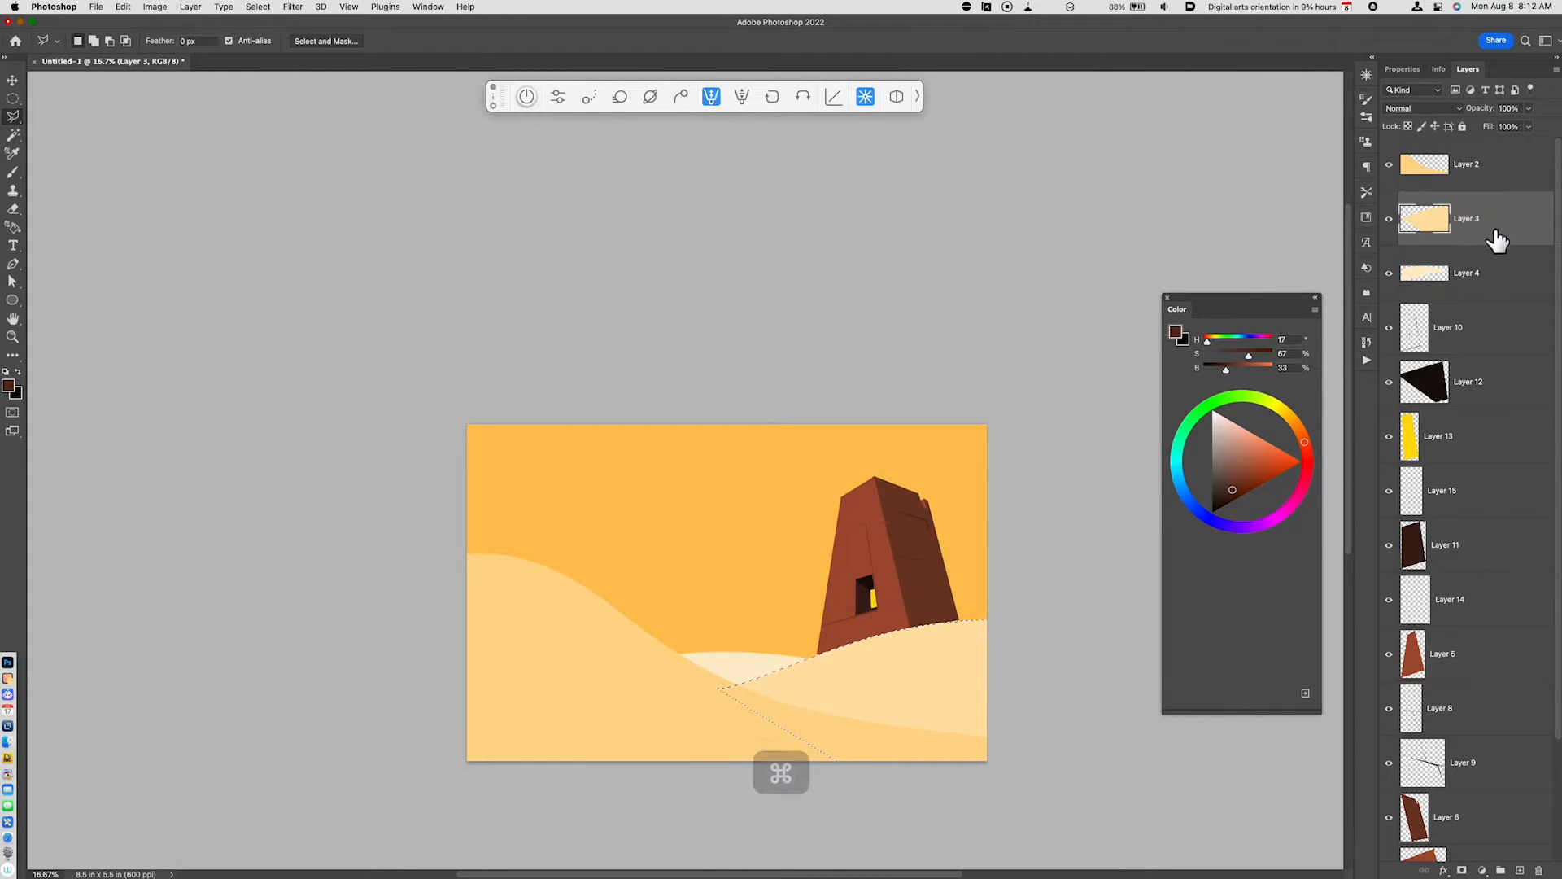
pyautogui.press('alt+shift+super+n')
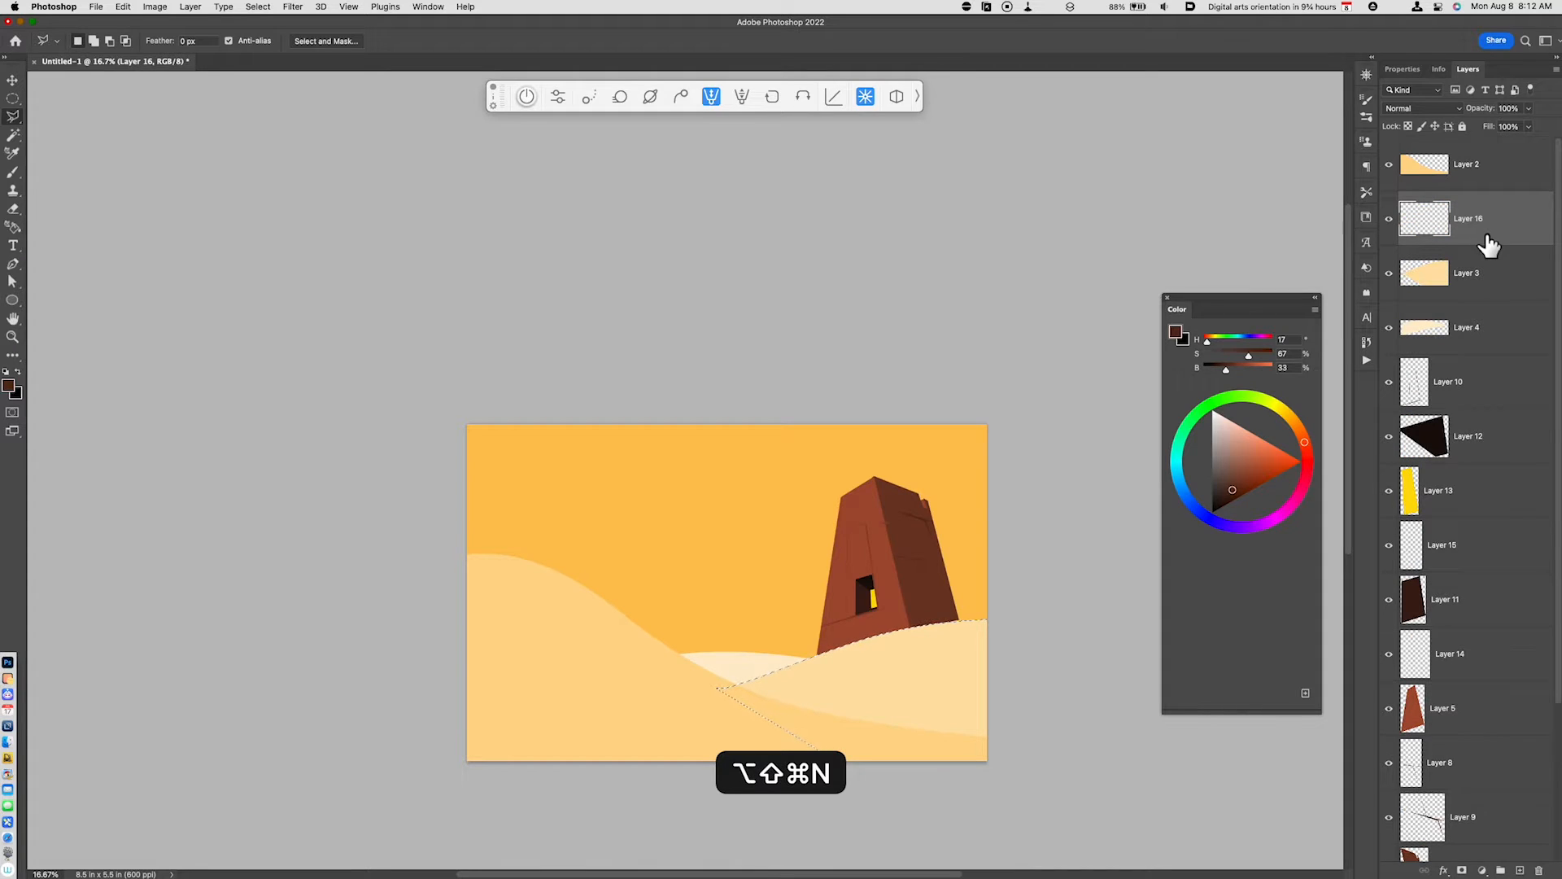
# - Sample the dune's color, choose the Big Soft Brush and deepen the color to H 40, S 73, B 79
pyautogui.press('i')
pyautogui.click(928, 675)
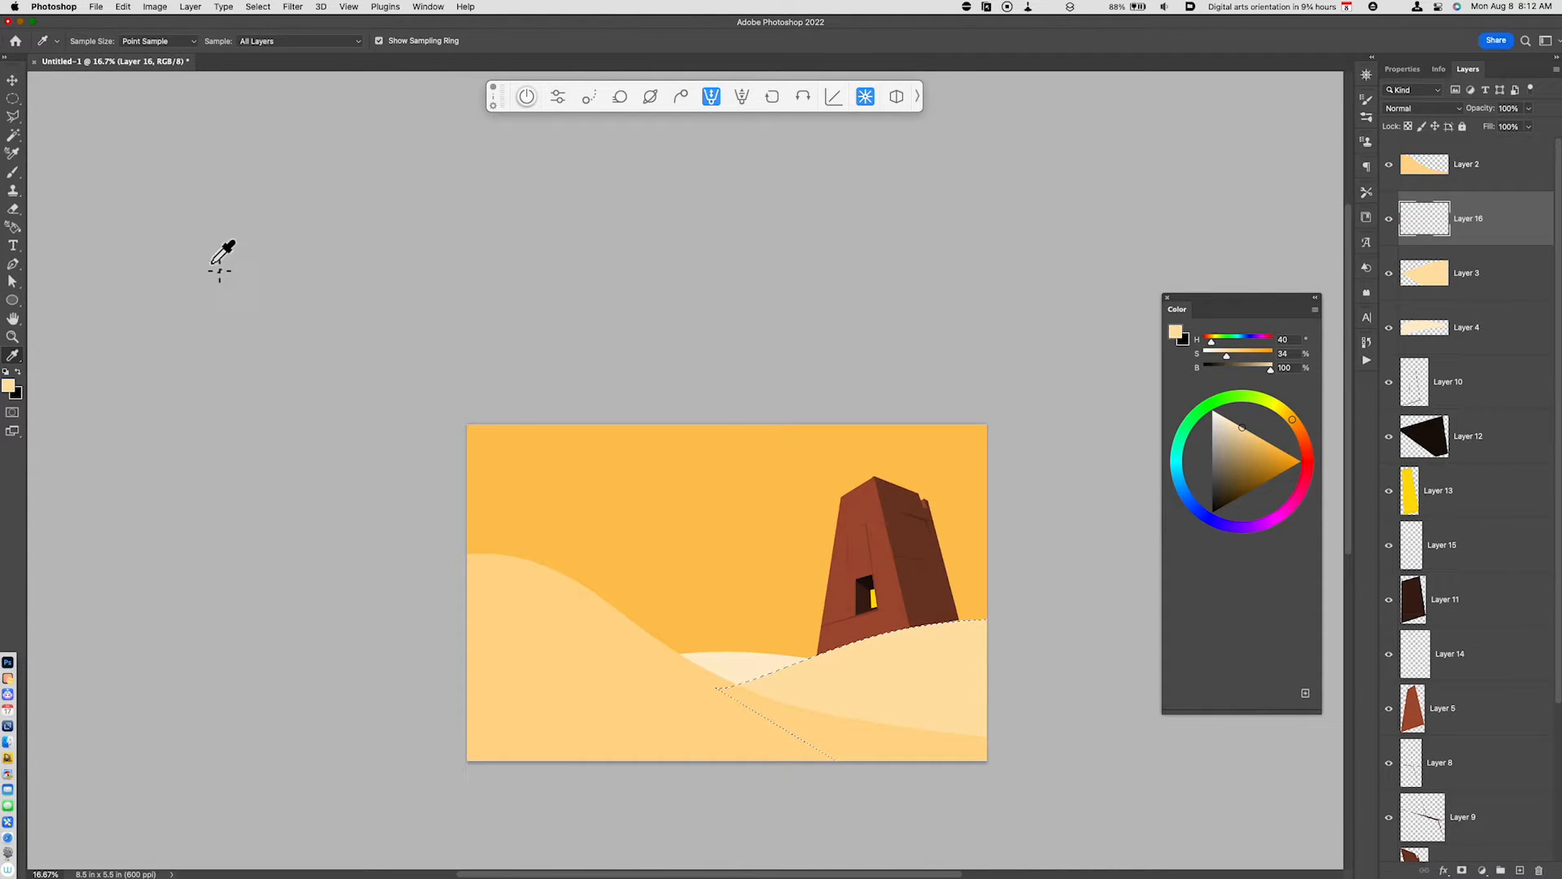
pyautogui.press('b')
pyautogui.click(58, 41)
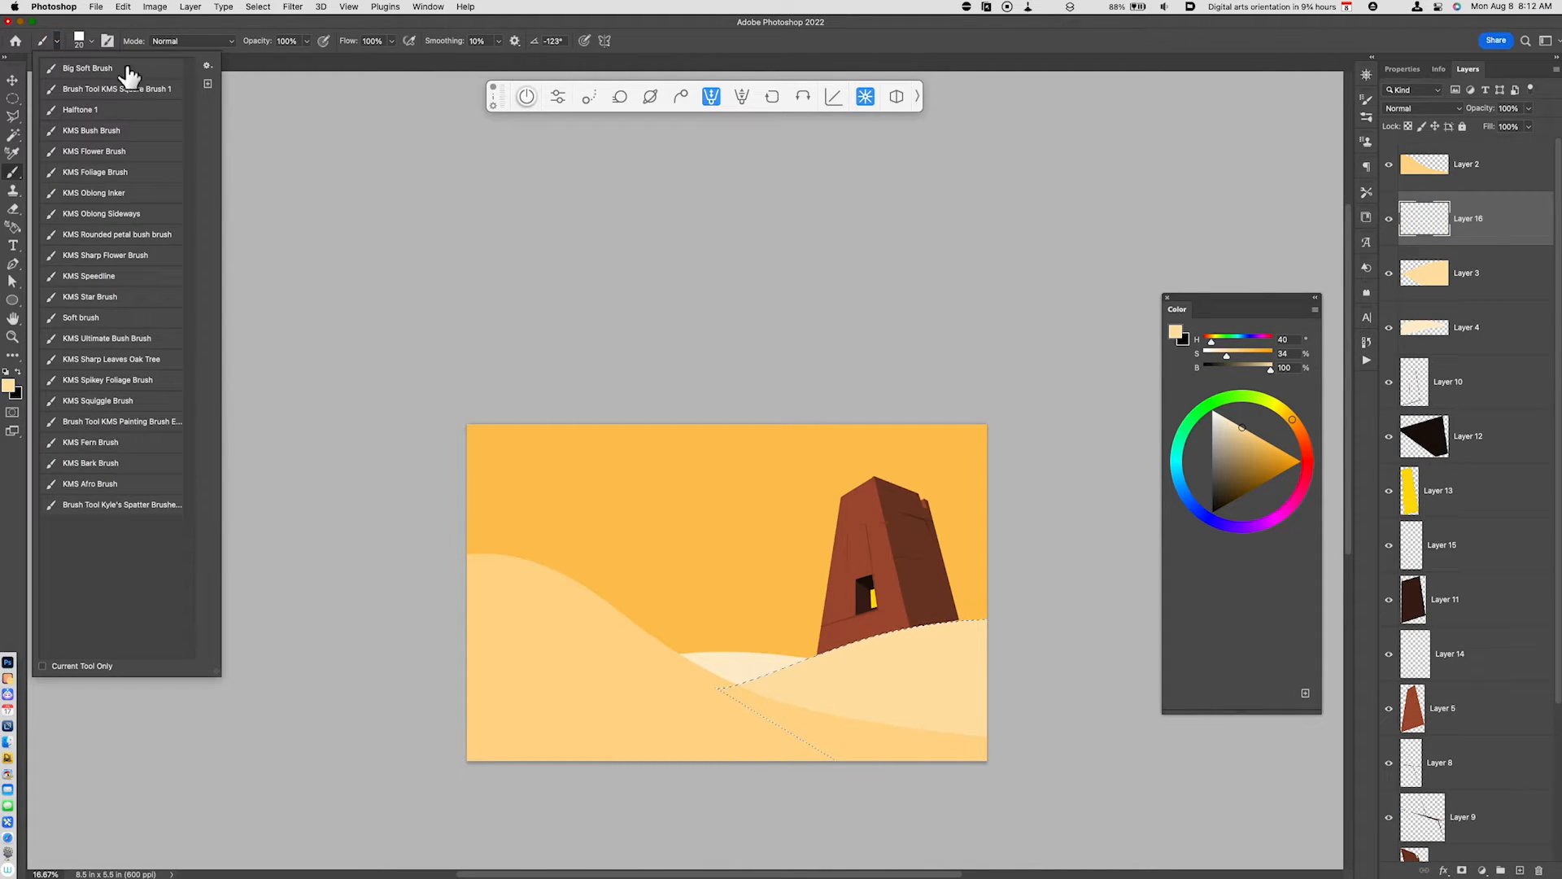
pyautogui.click(104, 69)
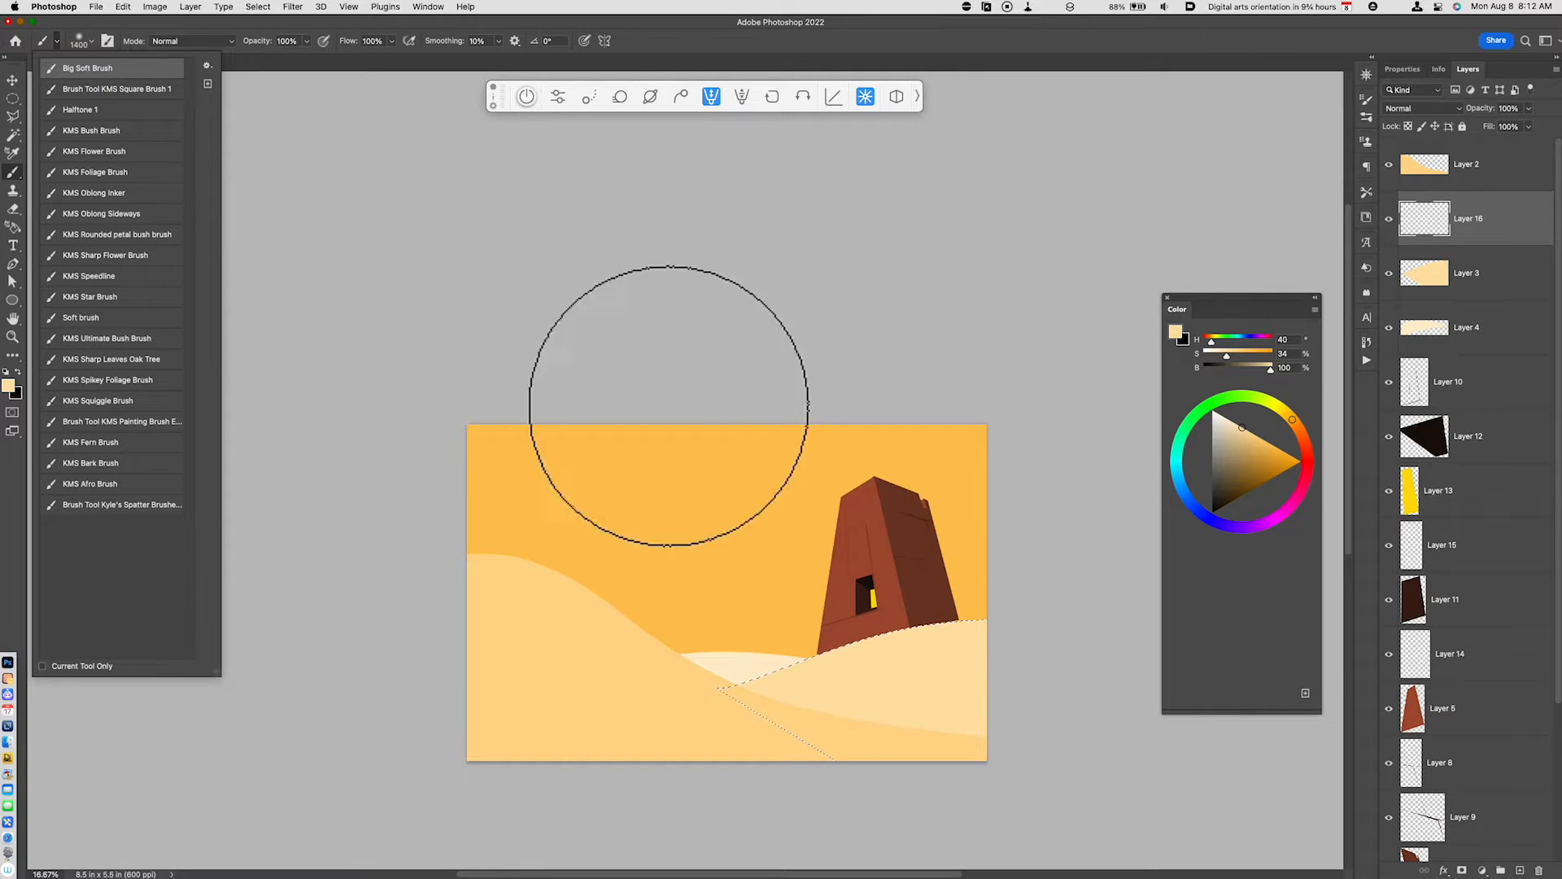
pyautogui.click(1262, 460)
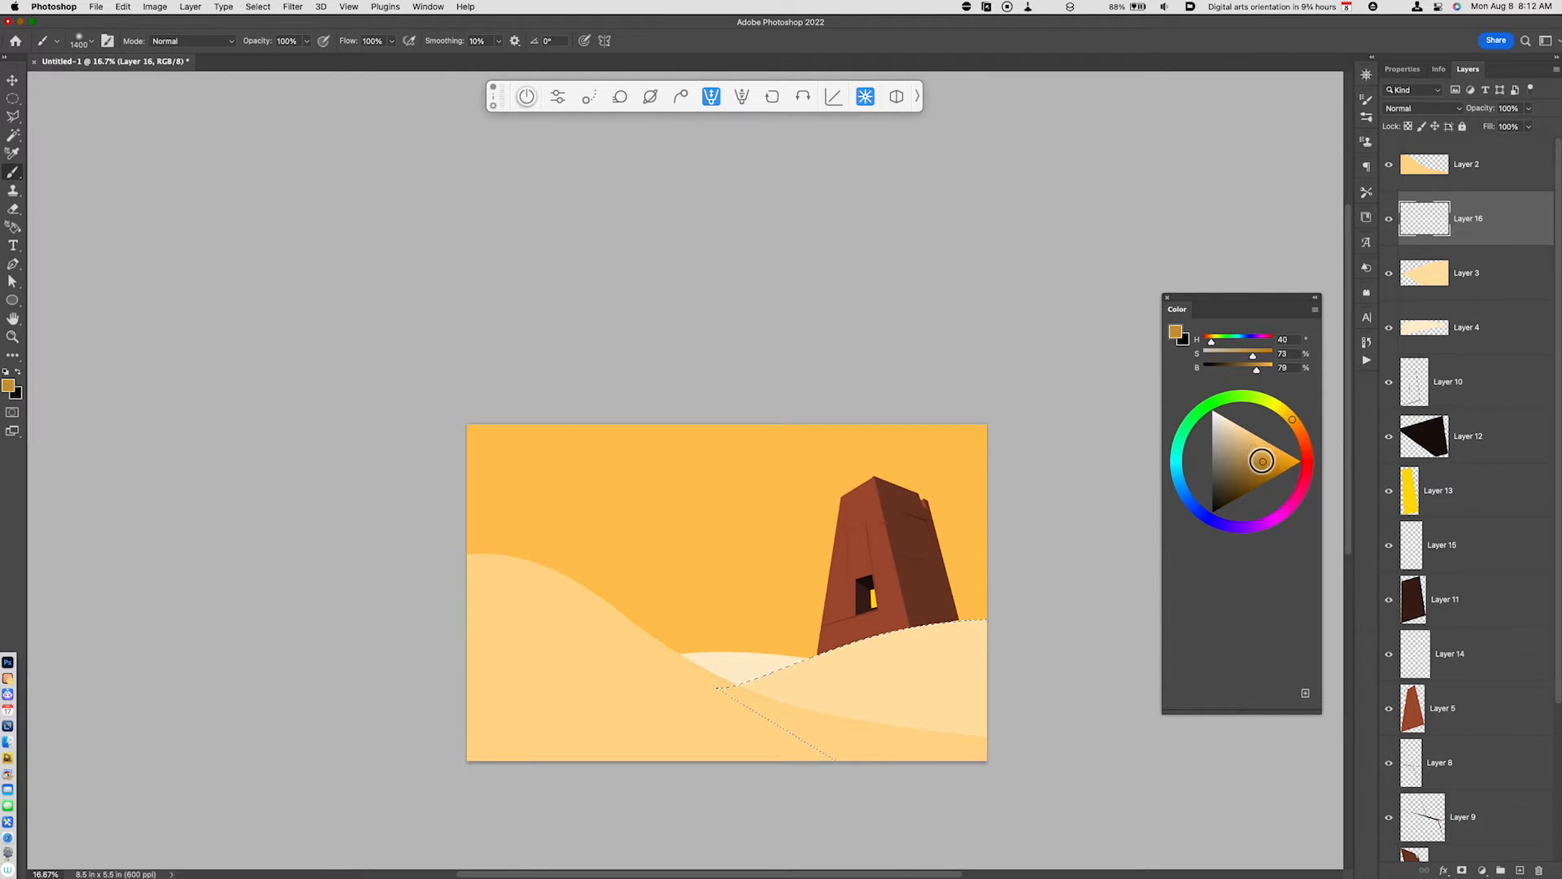
# - Reduce the soft brush to 700 px, paint soft shading over the lower part of the selected right dune, and clear the selection
pyautogui.press('[')
pyautogui.press('[')
pyautogui.press('[')
pyautogui.press('[')
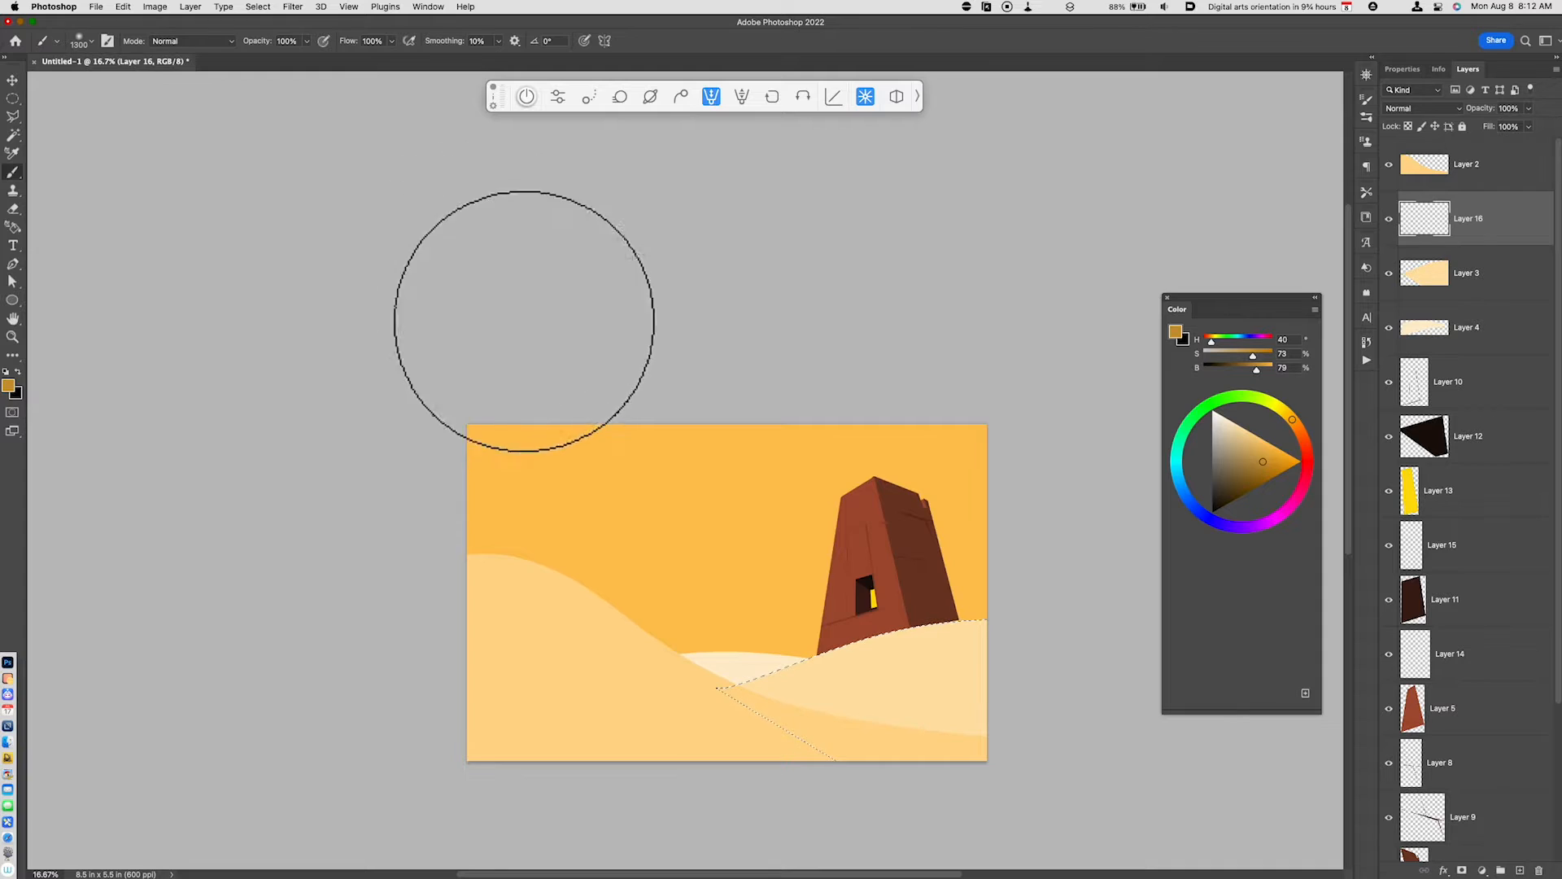
pyautogui.press('[')
pyautogui.press('[')
pyautogui.press('[')
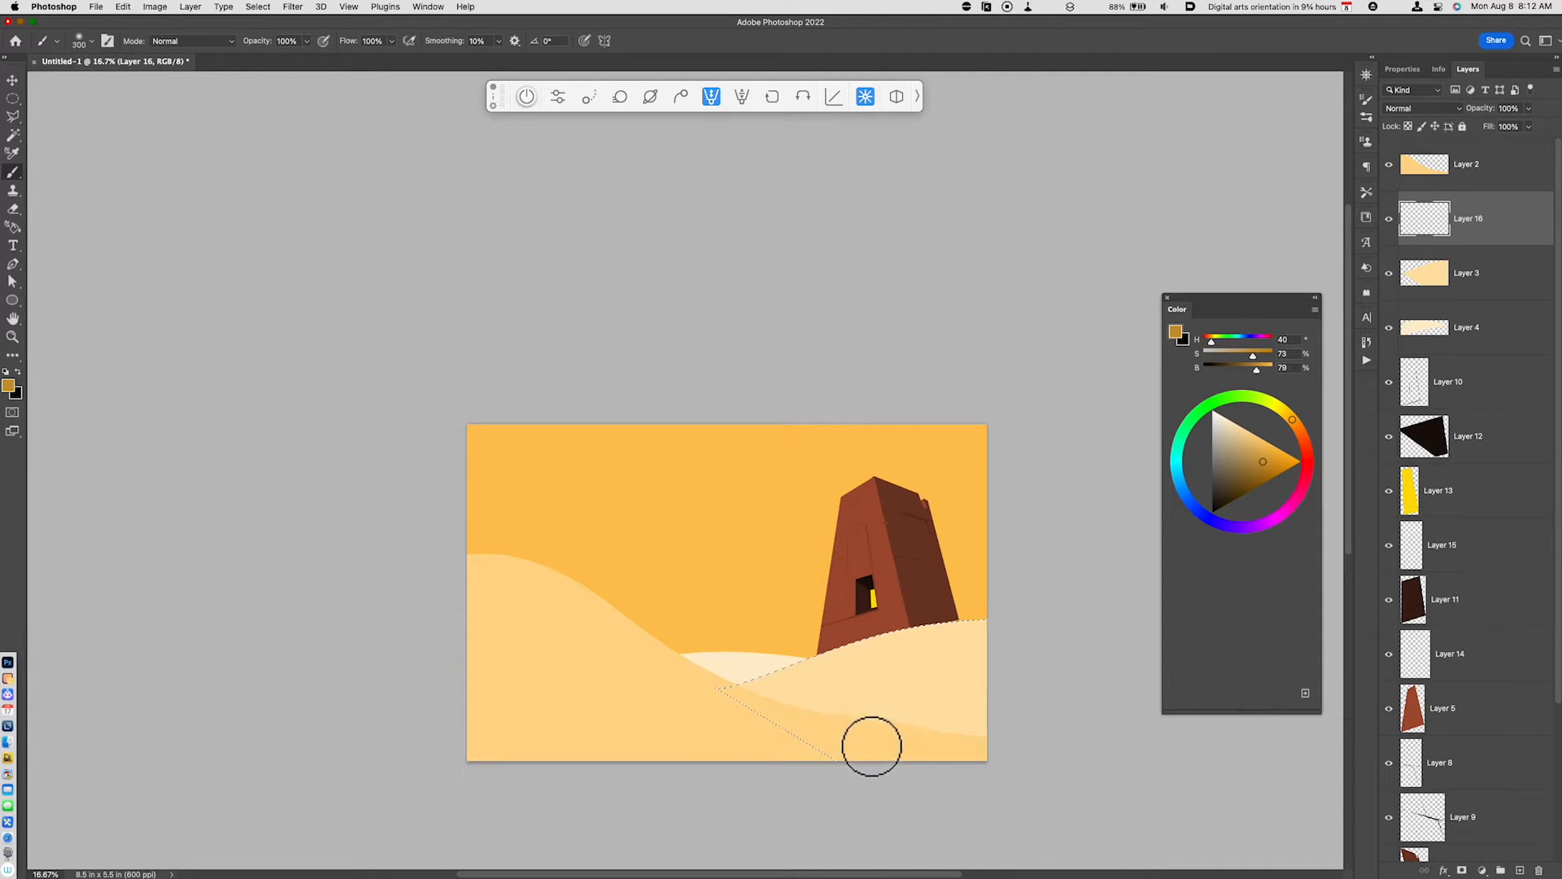
pyautogui.moveTo(860, 738)
pyautogui.mouseDown()
pyautogui.moveTo(1107, 786)
pyautogui.moveTo(1006, 711)
pyautogui.moveTo(1038, 725)
pyautogui.mouseUp()
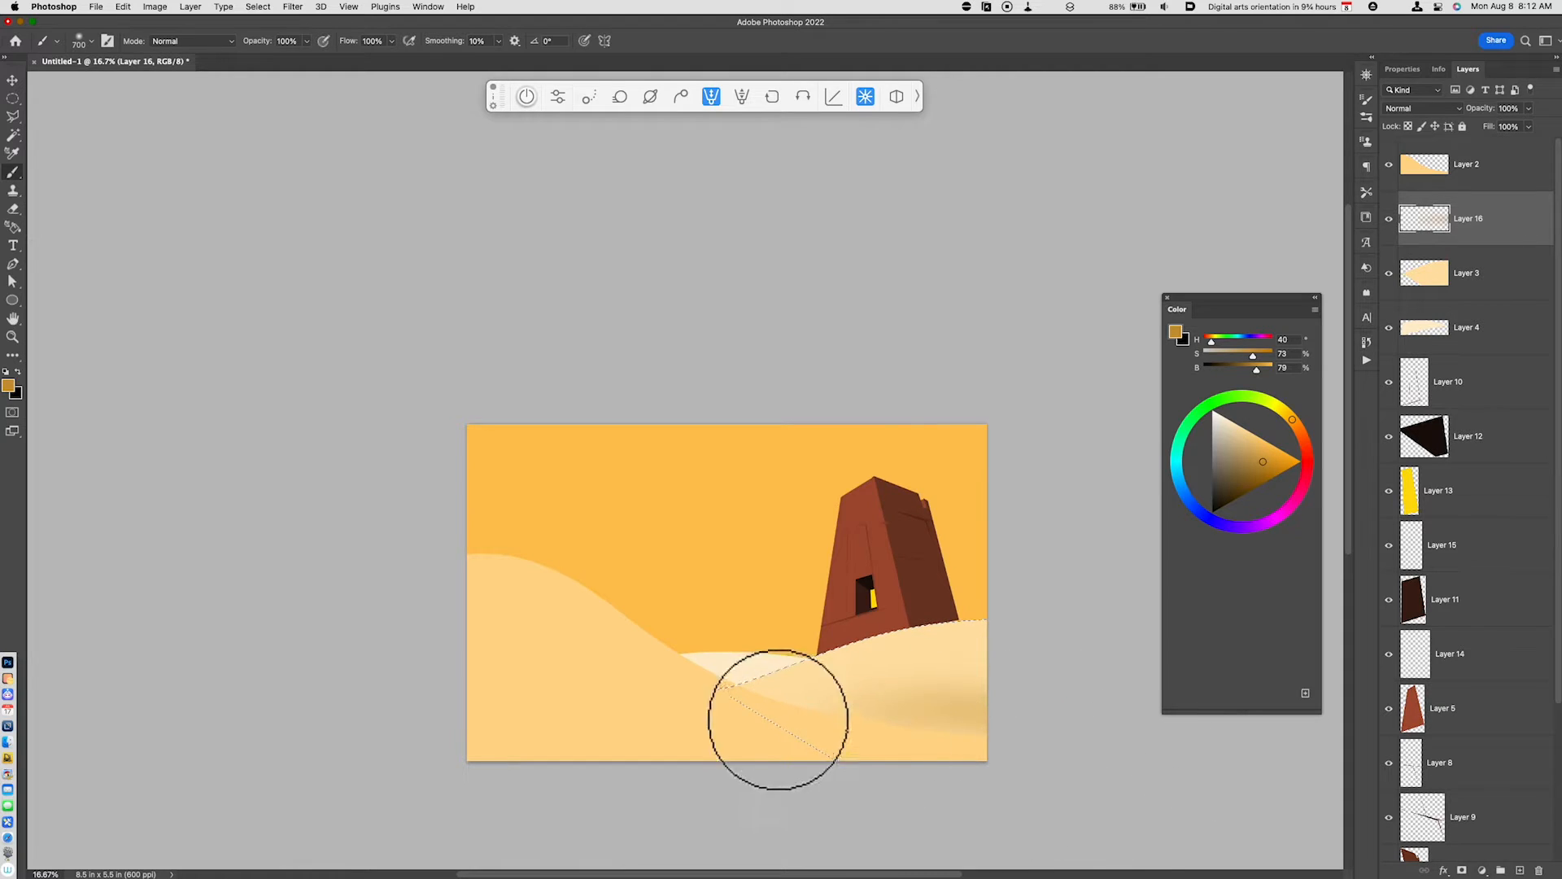
pyautogui.moveTo(779, 721); pyautogui.dragTo(1158, 682)
pyautogui.moveTo(917, 740)
pyautogui.mouseDown()
pyautogui.moveTo(1170, 783)
pyautogui.moveTo(845, 725)
pyautogui.moveTo(953, 743)
pyautogui.moveTo(1153, 740)
pyautogui.moveTo(795, 709)
pyautogui.moveTo(963, 729)
pyautogui.mouseUp()
pyautogui.press('super+d')
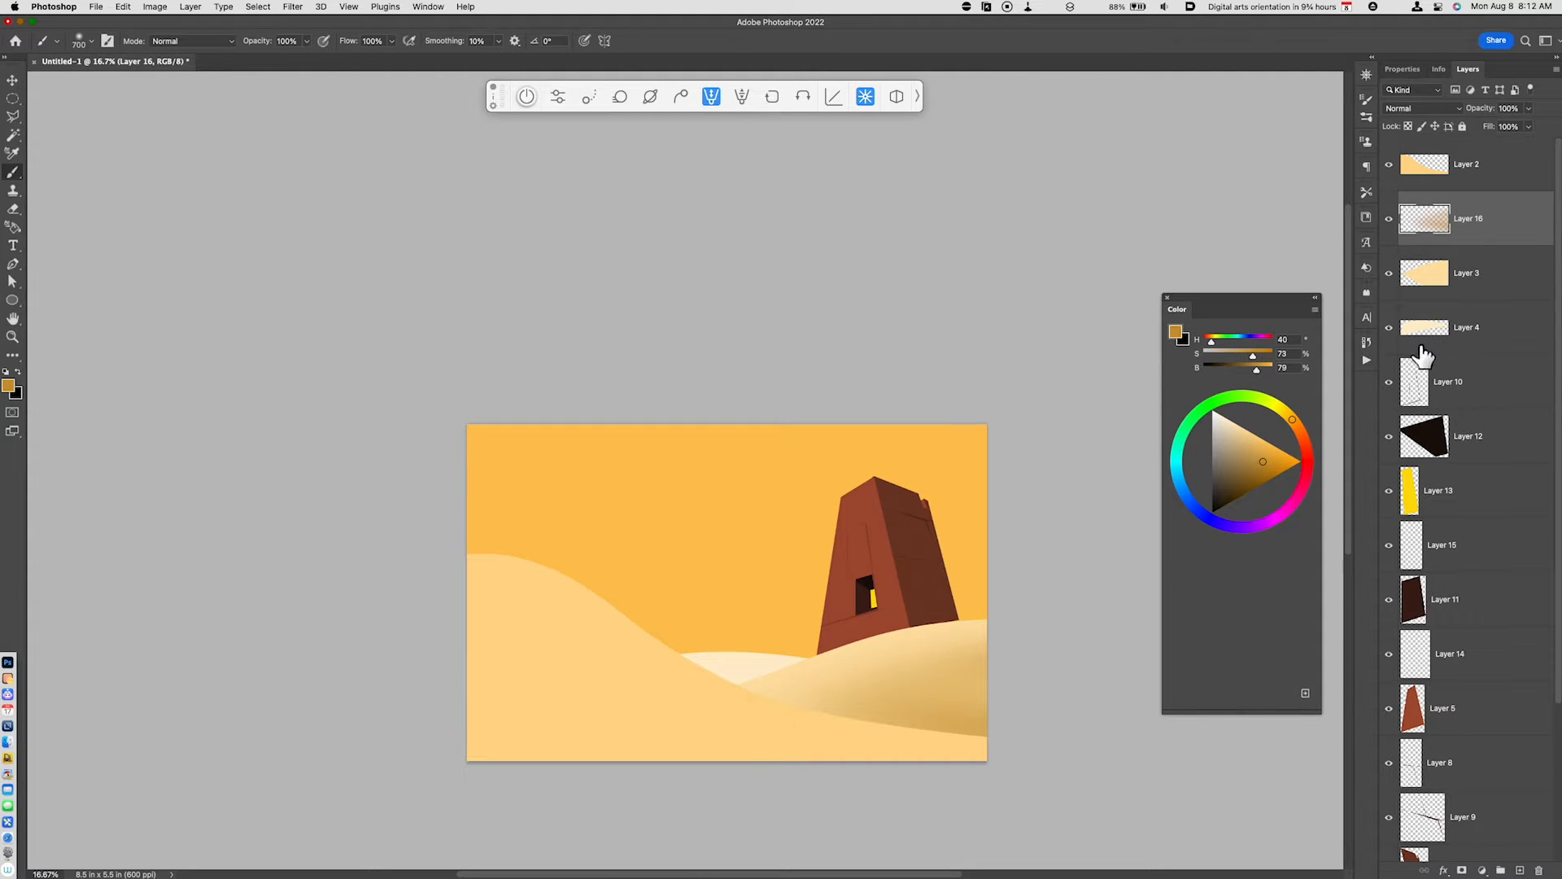
# - Load Layer 4's far dune as a selection, shade it softly on a new layer above it, and clear the selection
pyautogui.click(1457, 350)
pyautogui.press('alt+shift+super+n')
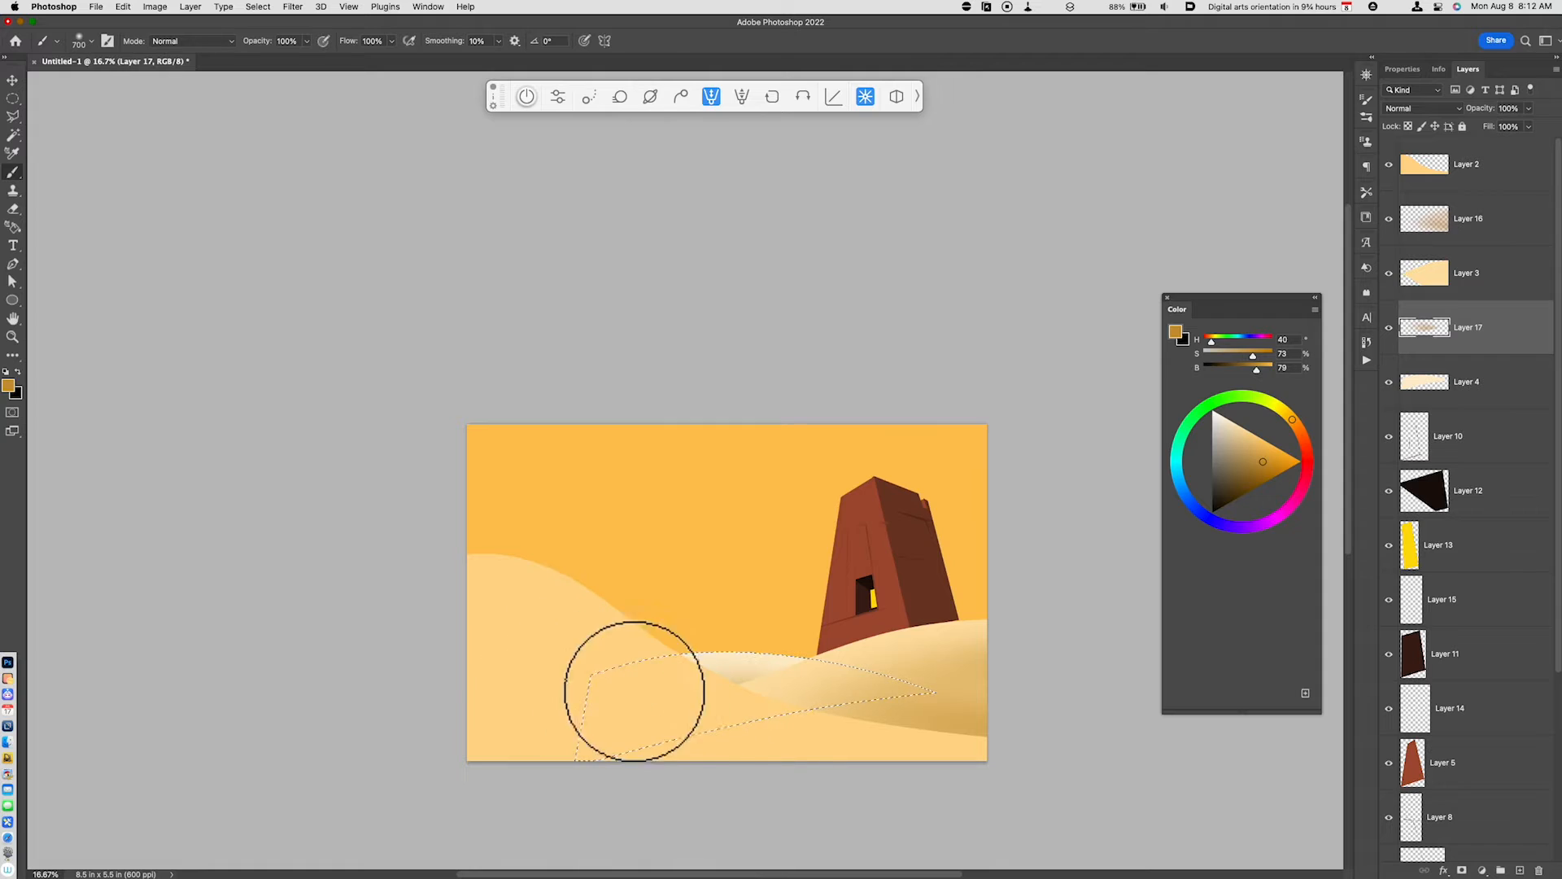
pyautogui.press('super+z')
pyautogui.moveTo(617, 654); pyautogui.dragTo(812, 703)
pyautogui.moveTo(673, 672); pyautogui.dragTo(802, 663)
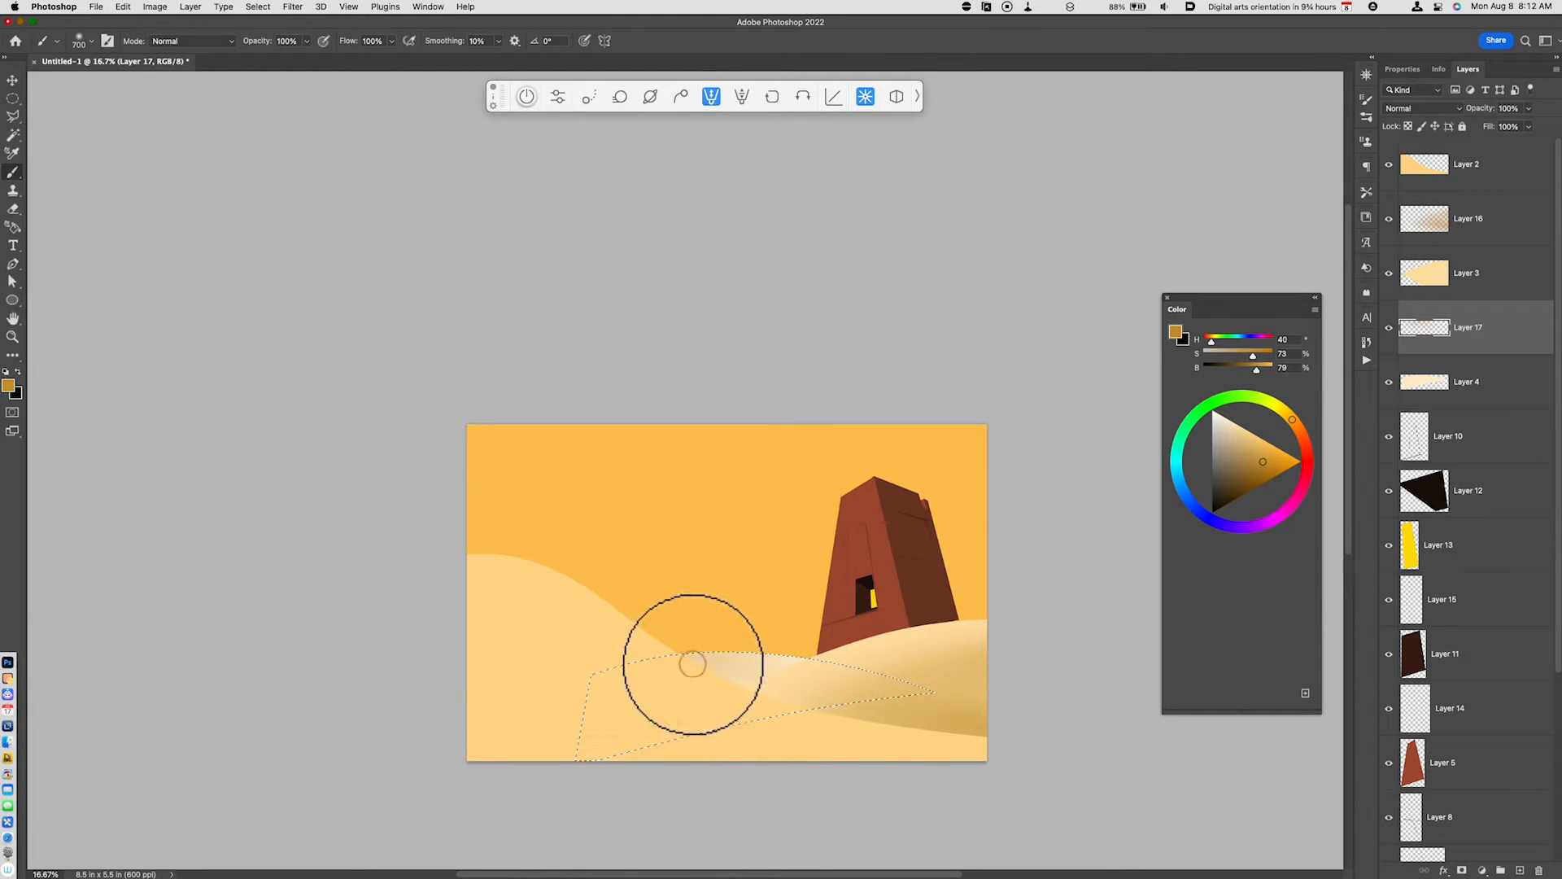
pyautogui.moveTo(692, 662); pyautogui.dragTo(818, 742)
pyautogui.press('super+d')
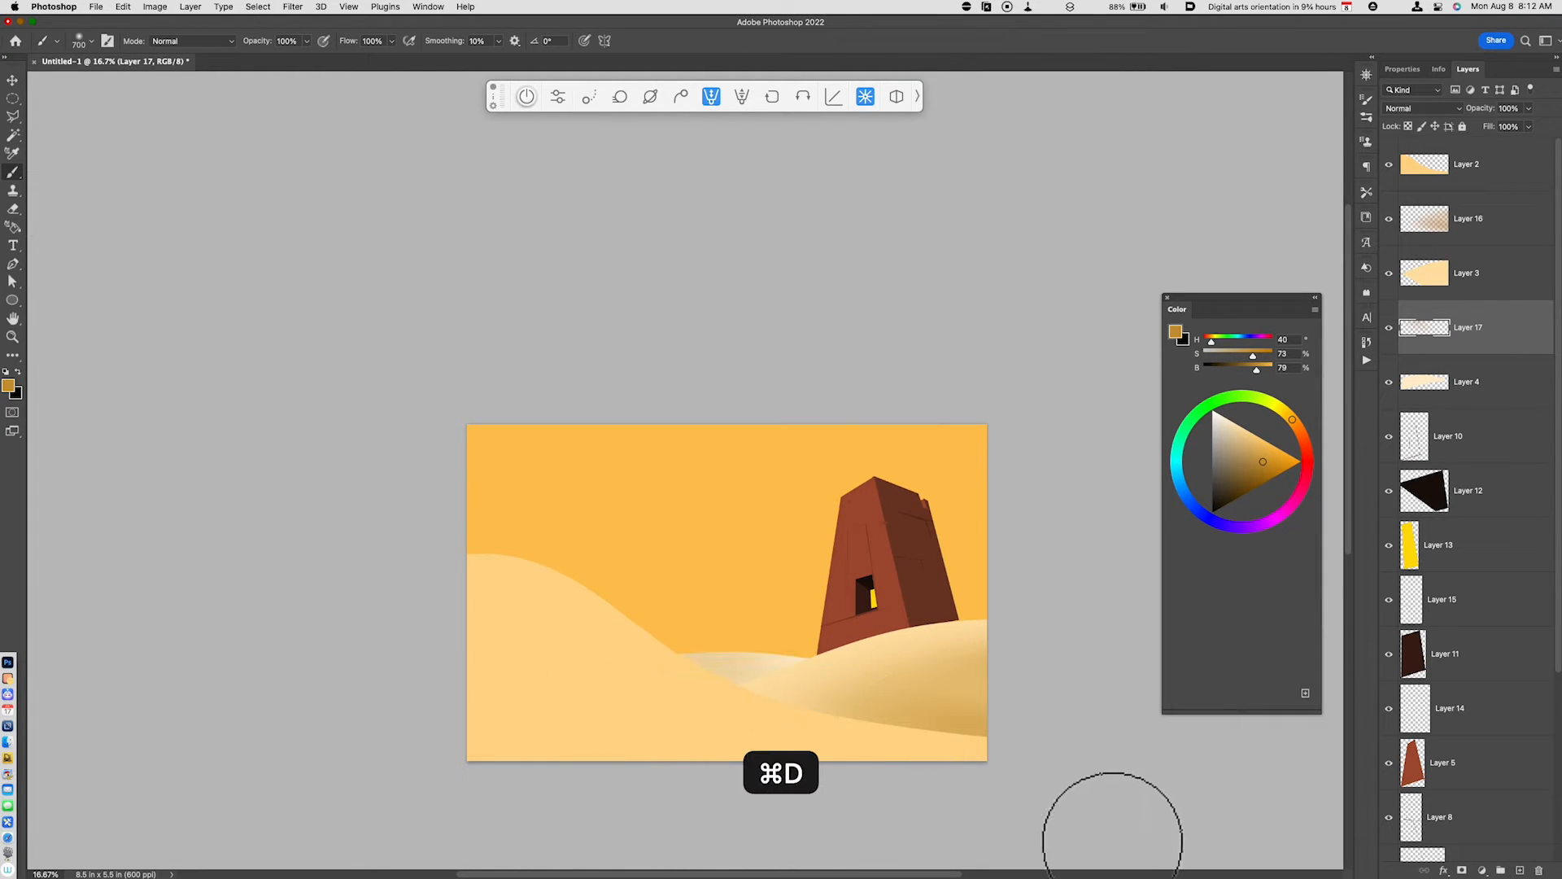
# - Load Layer 2's foreground dune as a selection and paint soft shading along its sloping edge on a new layer above it
pyautogui.keyDown('super'); pyautogui.click(1424, 165); pyautogui.keyUp('super')
pyautogui.click(1465, 186)
pyautogui.press('alt+shift+super+n')
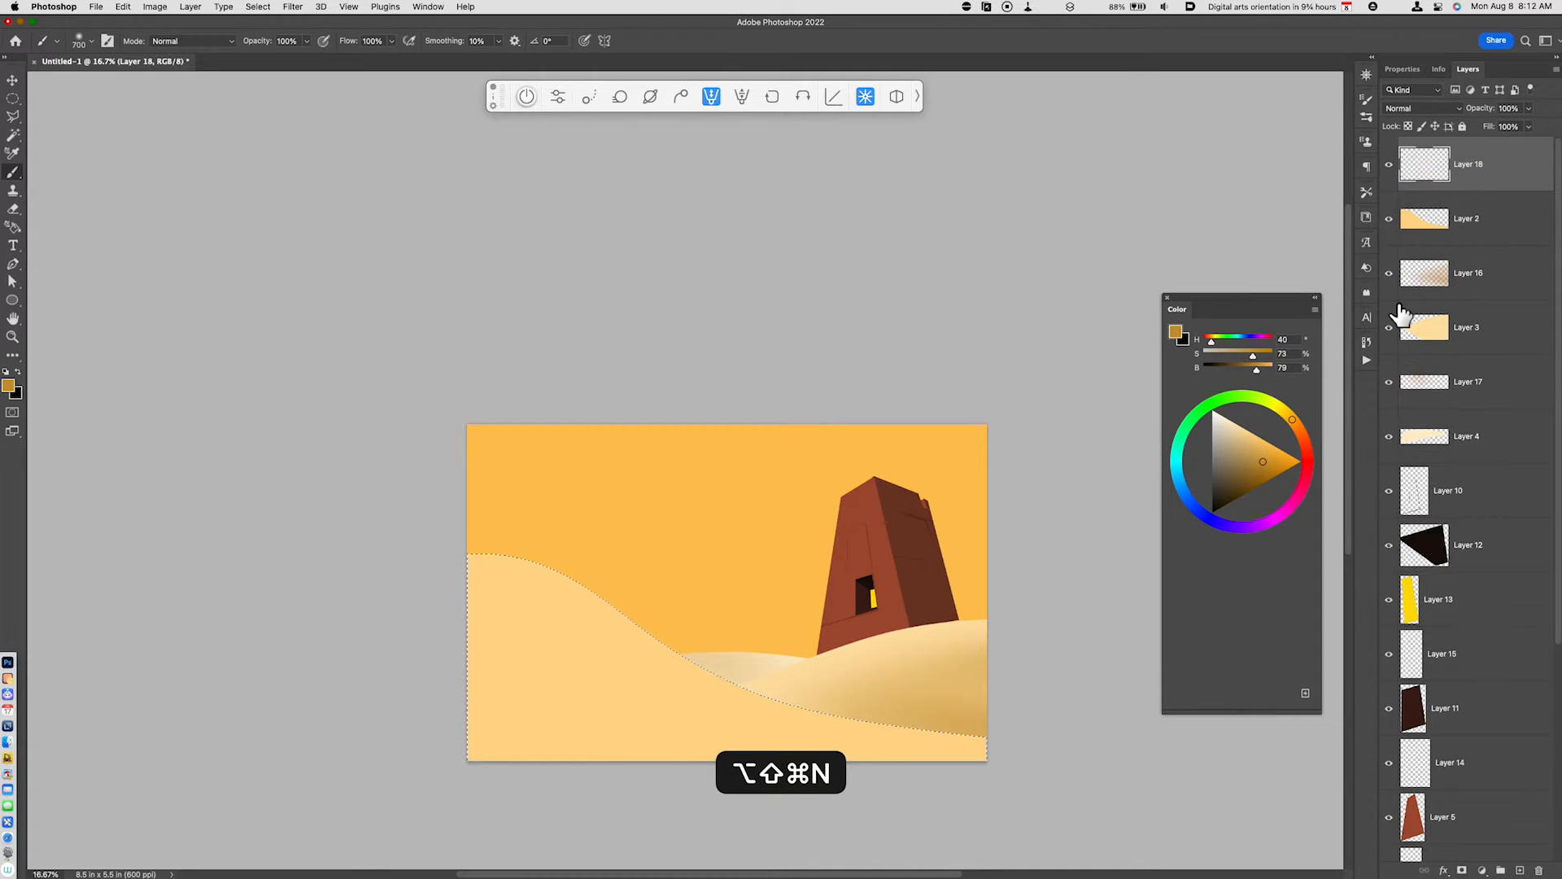
pyautogui.moveTo(624, 606)
pyautogui.mouseDown()
pyautogui.moveTo(651, 632)
pyautogui.moveTo(1151, 738)
pyautogui.mouseUp()
pyautogui.moveTo(638, 586)
pyautogui.mouseDown()
pyautogui.moveTo(766, 690)
pyautogui.moveTo(1342, 768)
pyautogui.mouseUp()
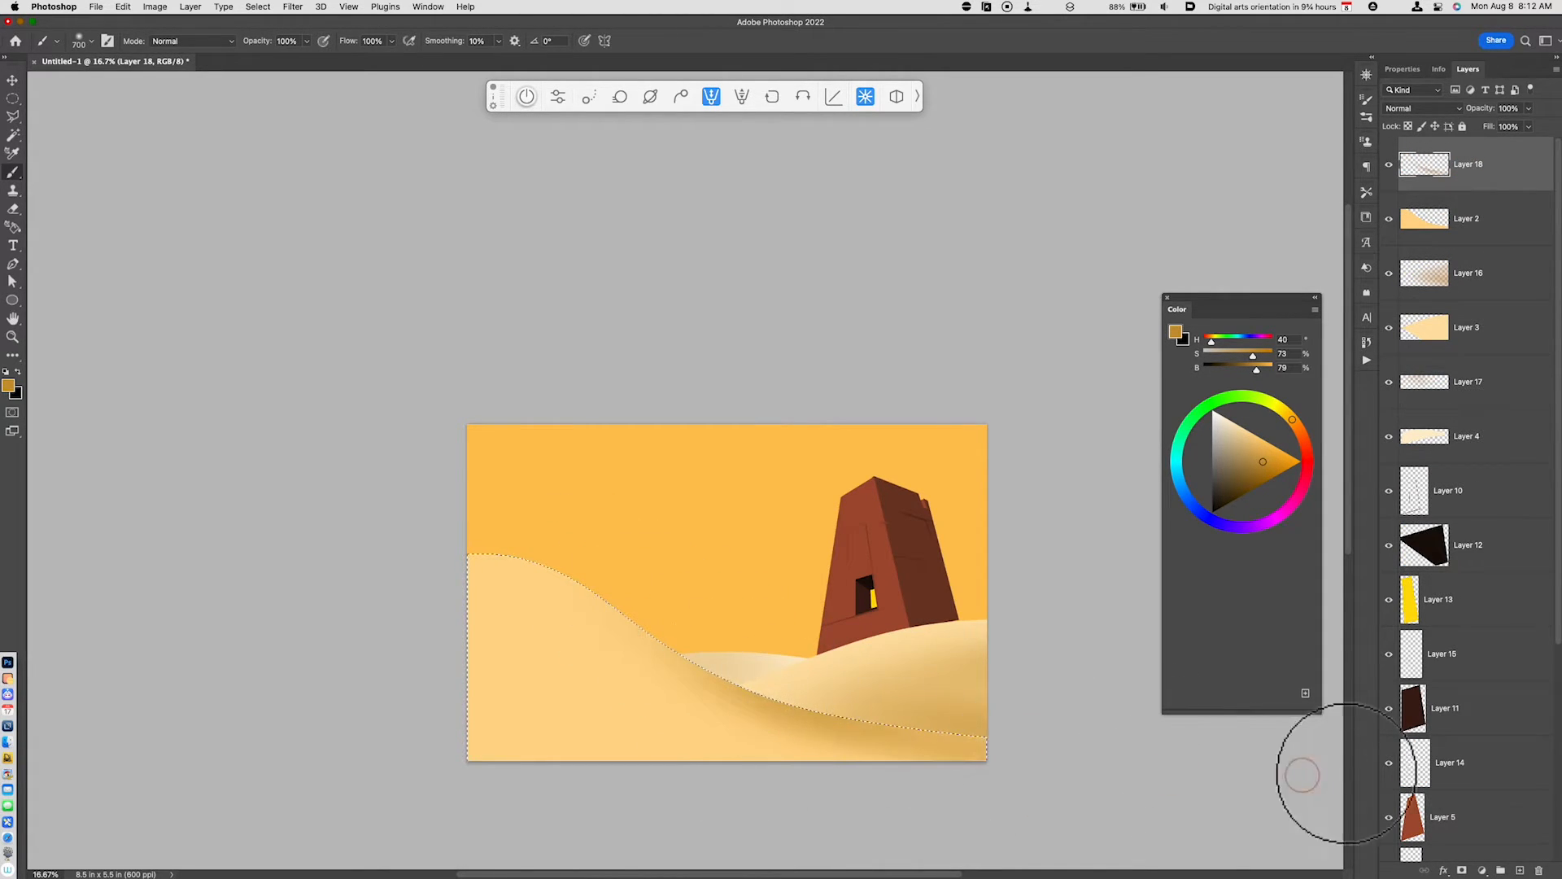
# - Build up soft golden shading along the lower edge of the selected foreground dune on Layer 18, and clear the selection
pyautogui.moveTo(513, 556)
pyautogui.mouseDown()
pyautogui.moveTo(722, 704)
pyautogui.moveTo(1201, 795)
pyautogui.mouseUp()
pyautogui.moveTo(623, 674); pyautogui.dragTo(1258, 840)
pyautogui.moveTo(554, 723); pyautogui.dragTo(1277, 760)
pyautogui.moveTo(662, 698)
pyautogui.mouseDown()
pyautogui.moveTo(698, 670)
pyautogui.moveTo(1277, 774)
pyautogui.mouseUp()
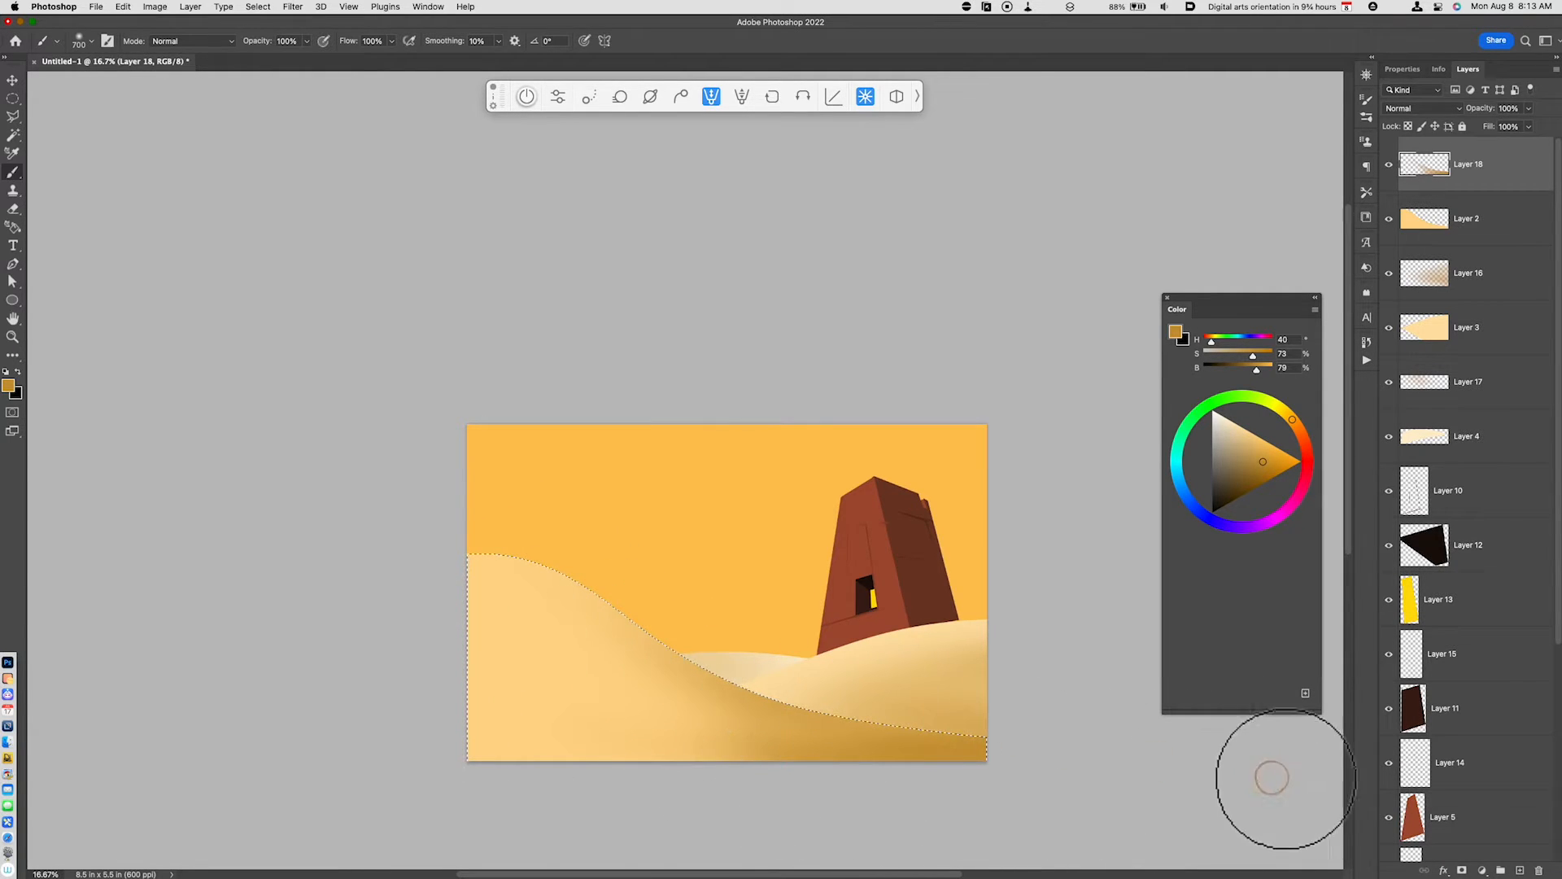
pyautogui.moveTo(511, 568); pyautogui.dragTo(931, 721)
pyautogui.moveTo(682, 715); pyautogui.dragTo(982, 757)
pyautogui.moveTo(559, 699); pyautogui.dragTo(939, 755)
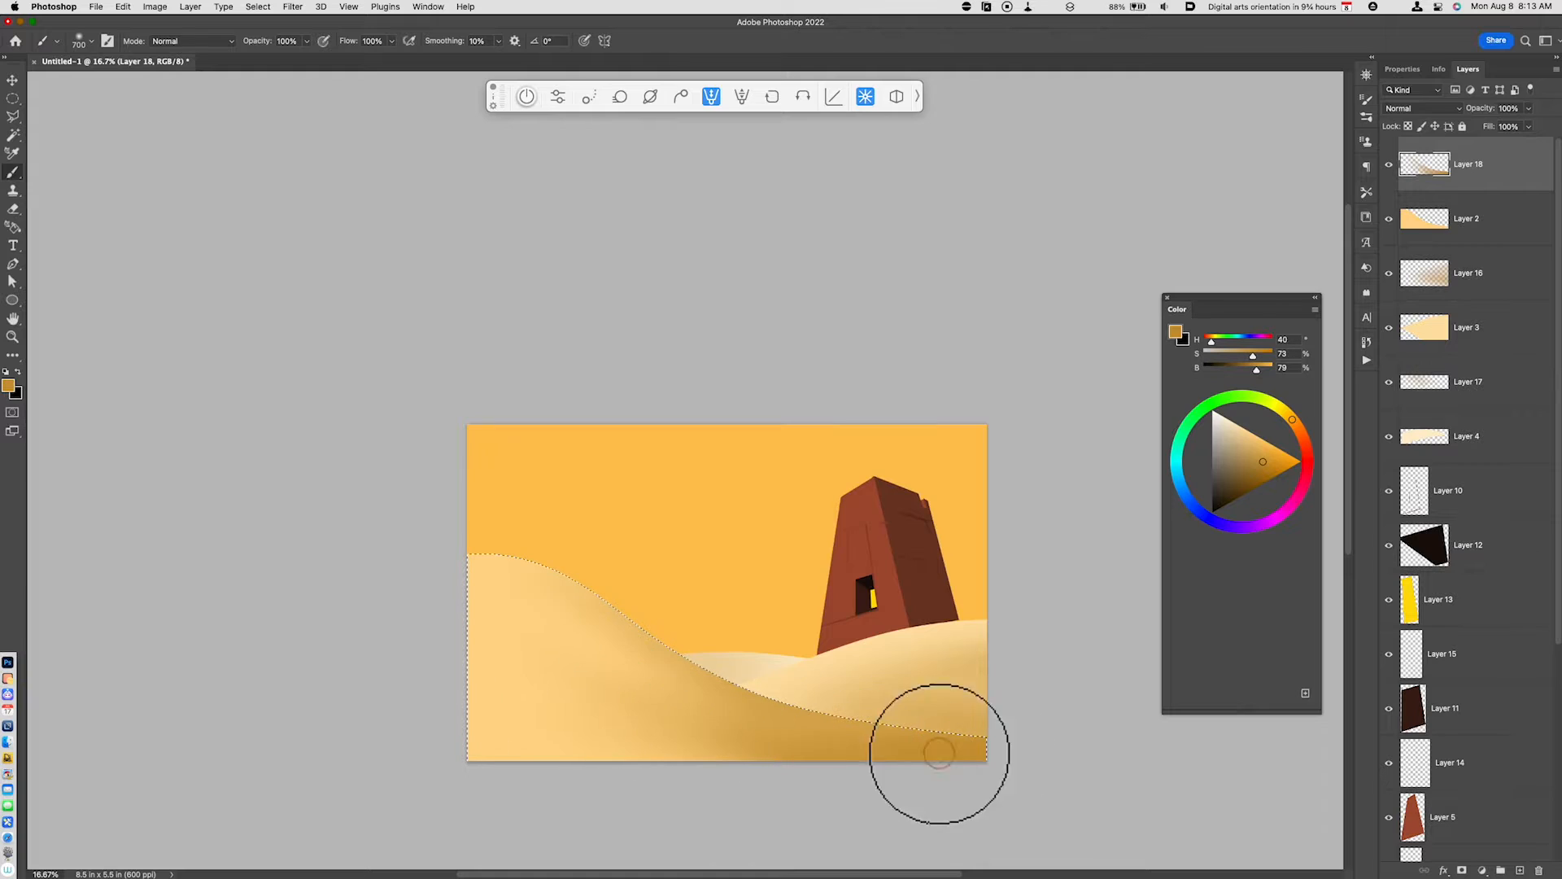
pyautogui.press('super+d')
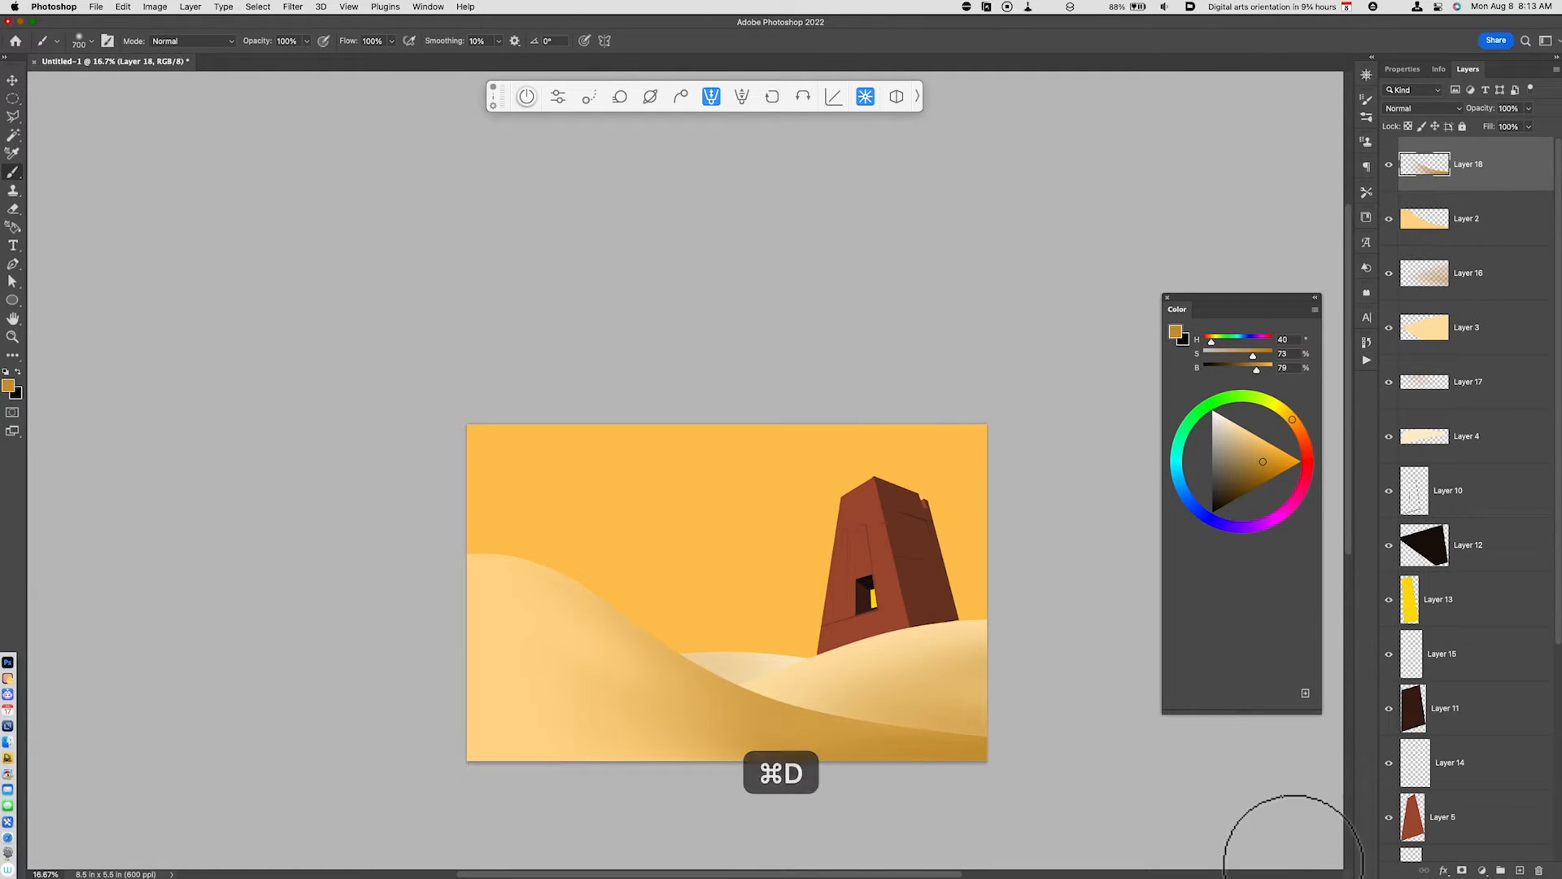
# - Darken the far dune on Layer 4 with a Hue/Saturation lightness of -11
pyautogui.press('super+equal')
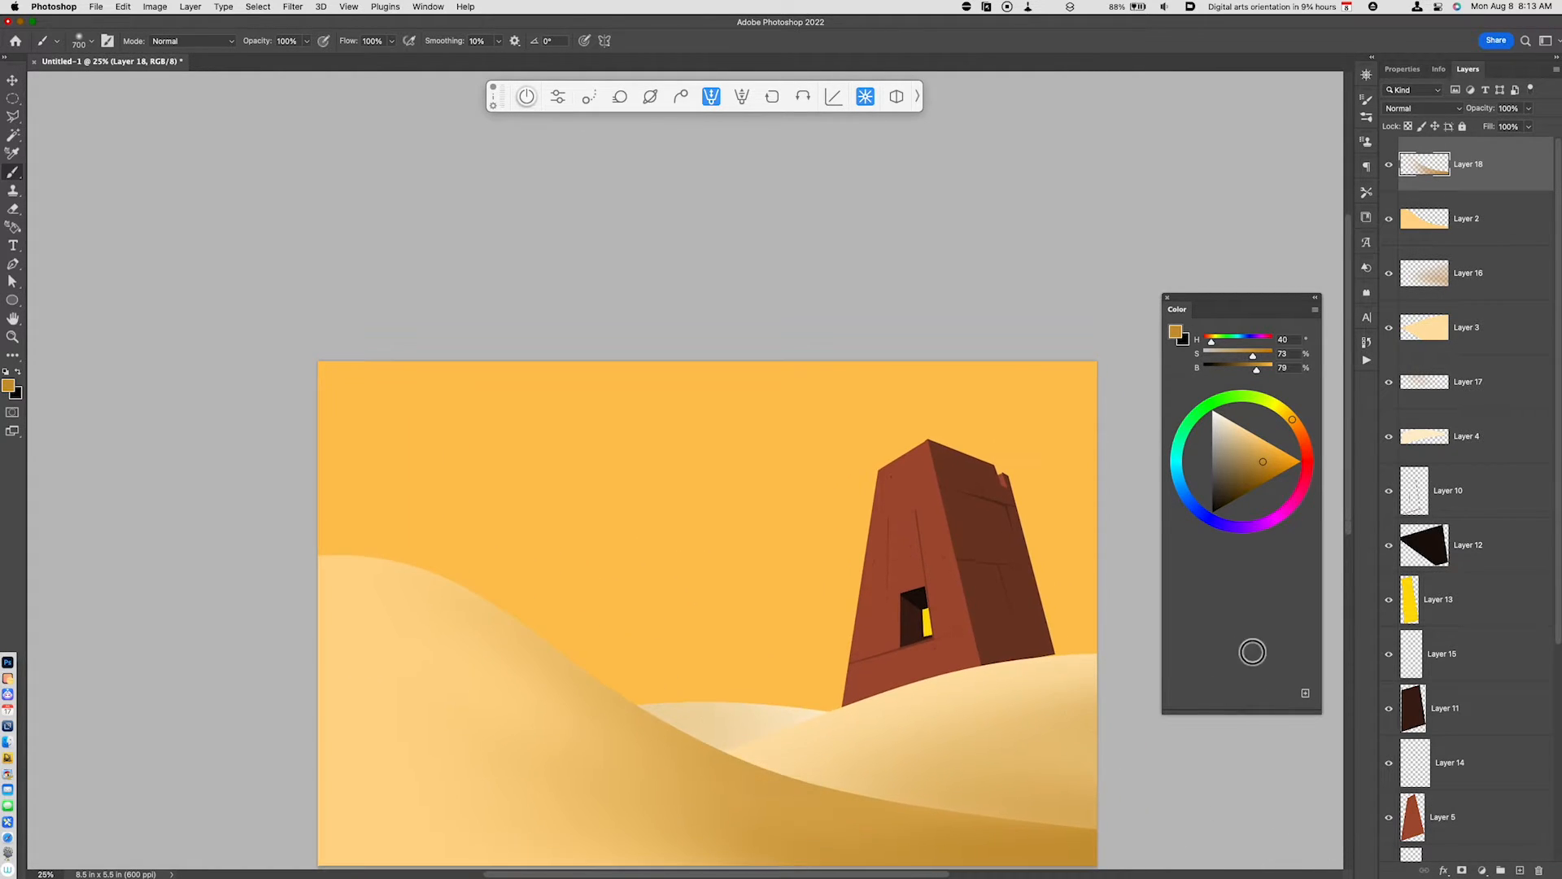
pyautogui.click(1464, 439)
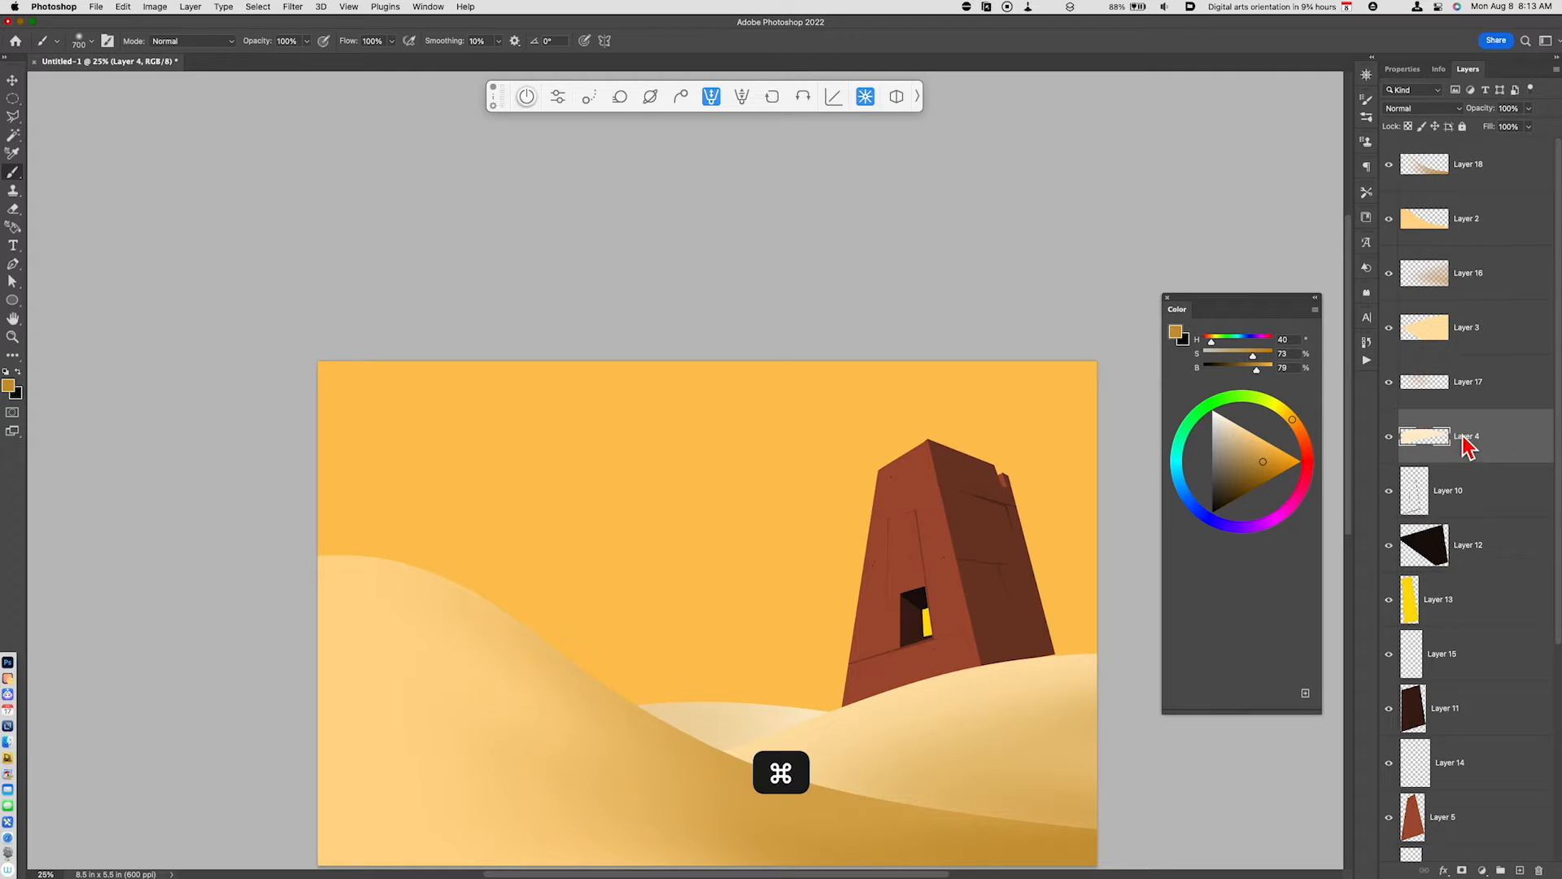
pyautogui.press('super+u')
pyautogui.moveTo(1274, 752); pyautogui.dragTo(1267, 753)
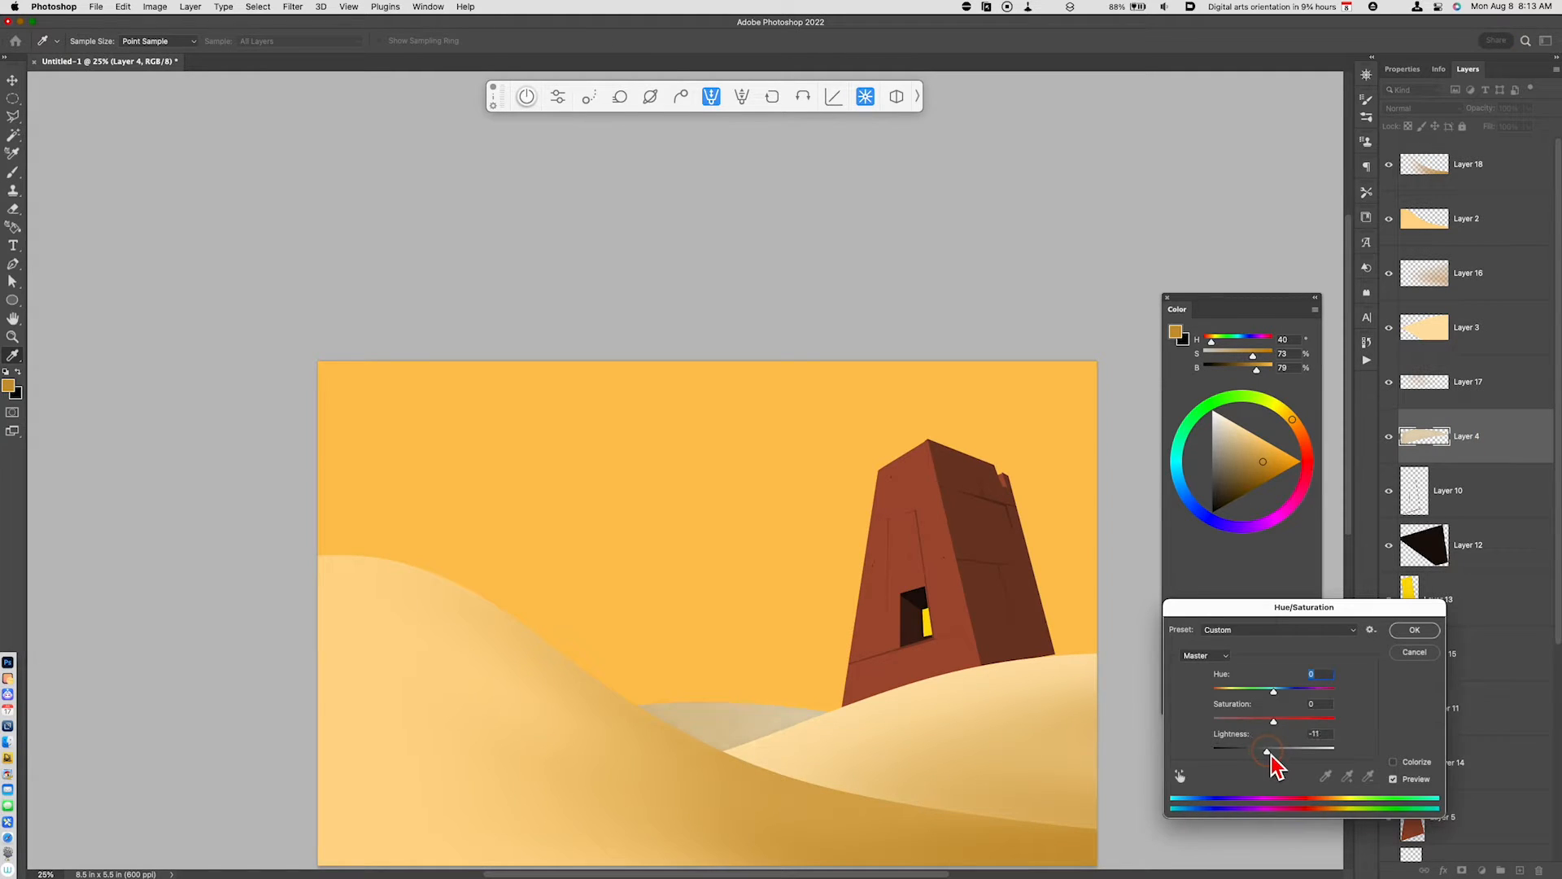
pyautogui.click(1413, 631)
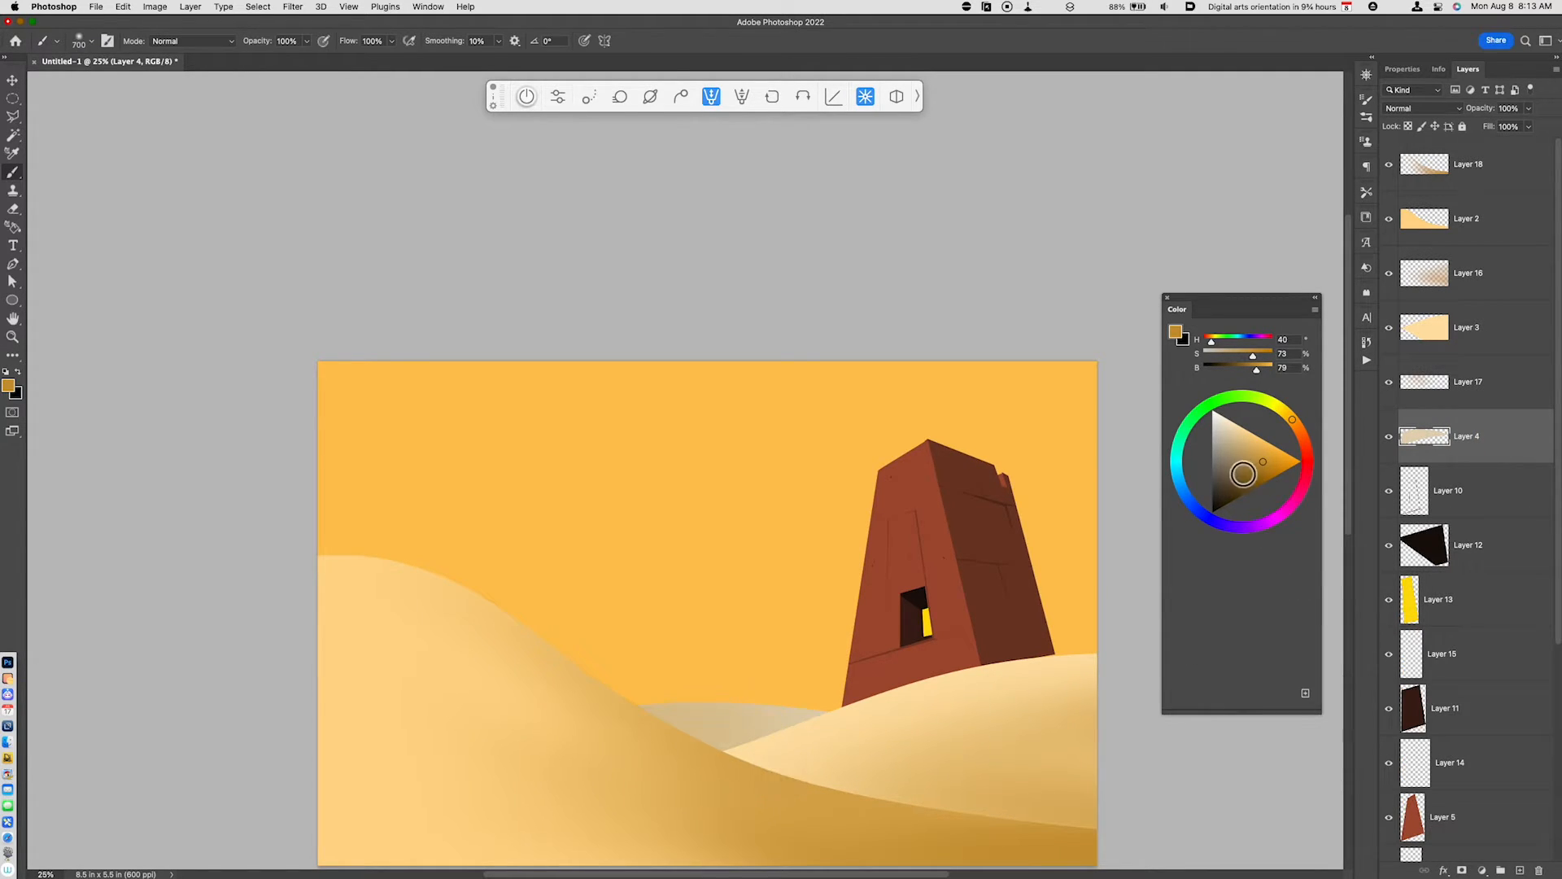
# - Fill Layer 4's far dune with brown (H 40, S 58, B 60) and lighten it with a Hue/Saturation lightness of +34
pyautogui.click(1243, 471)
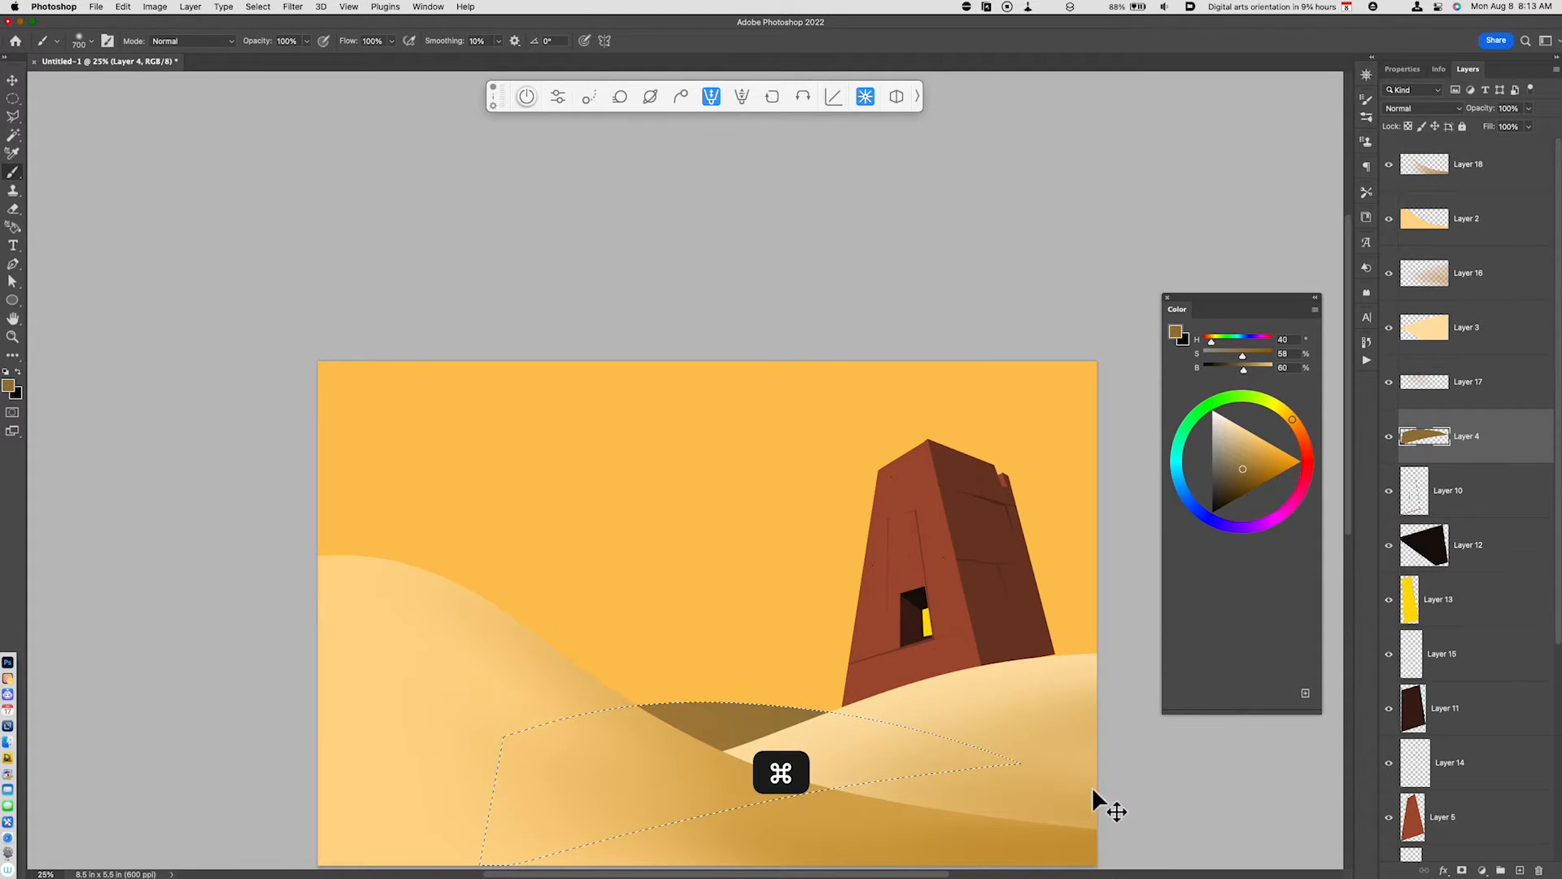
pyautogui.press('super+u')
pyautogui.moveTo(1314, 760); pyautogui.dragTo(1301, 751)
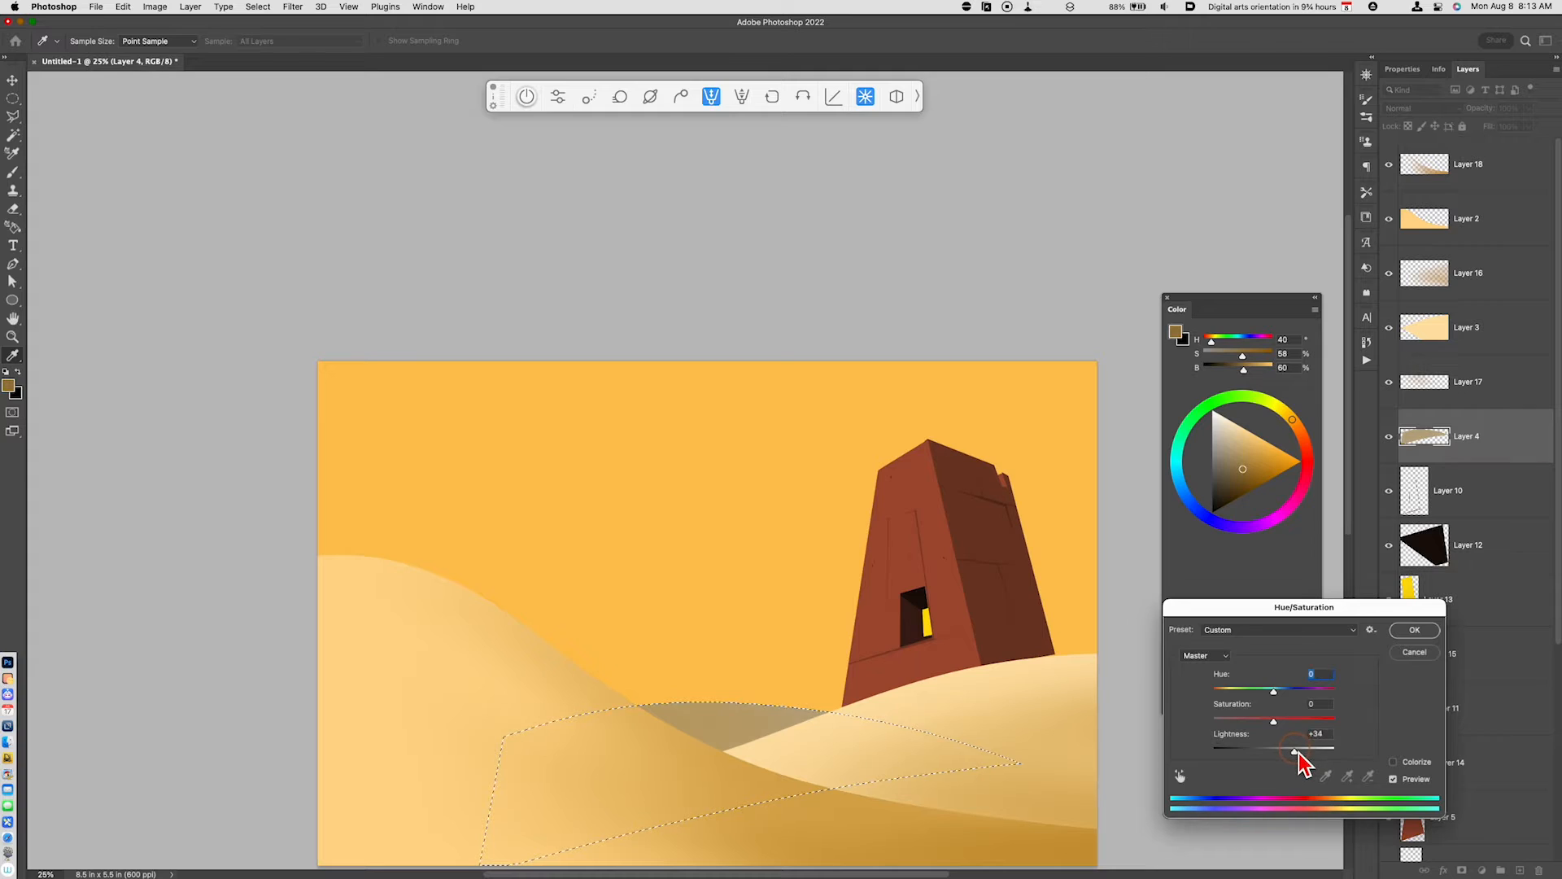
pyautogui.click(1414, 632)
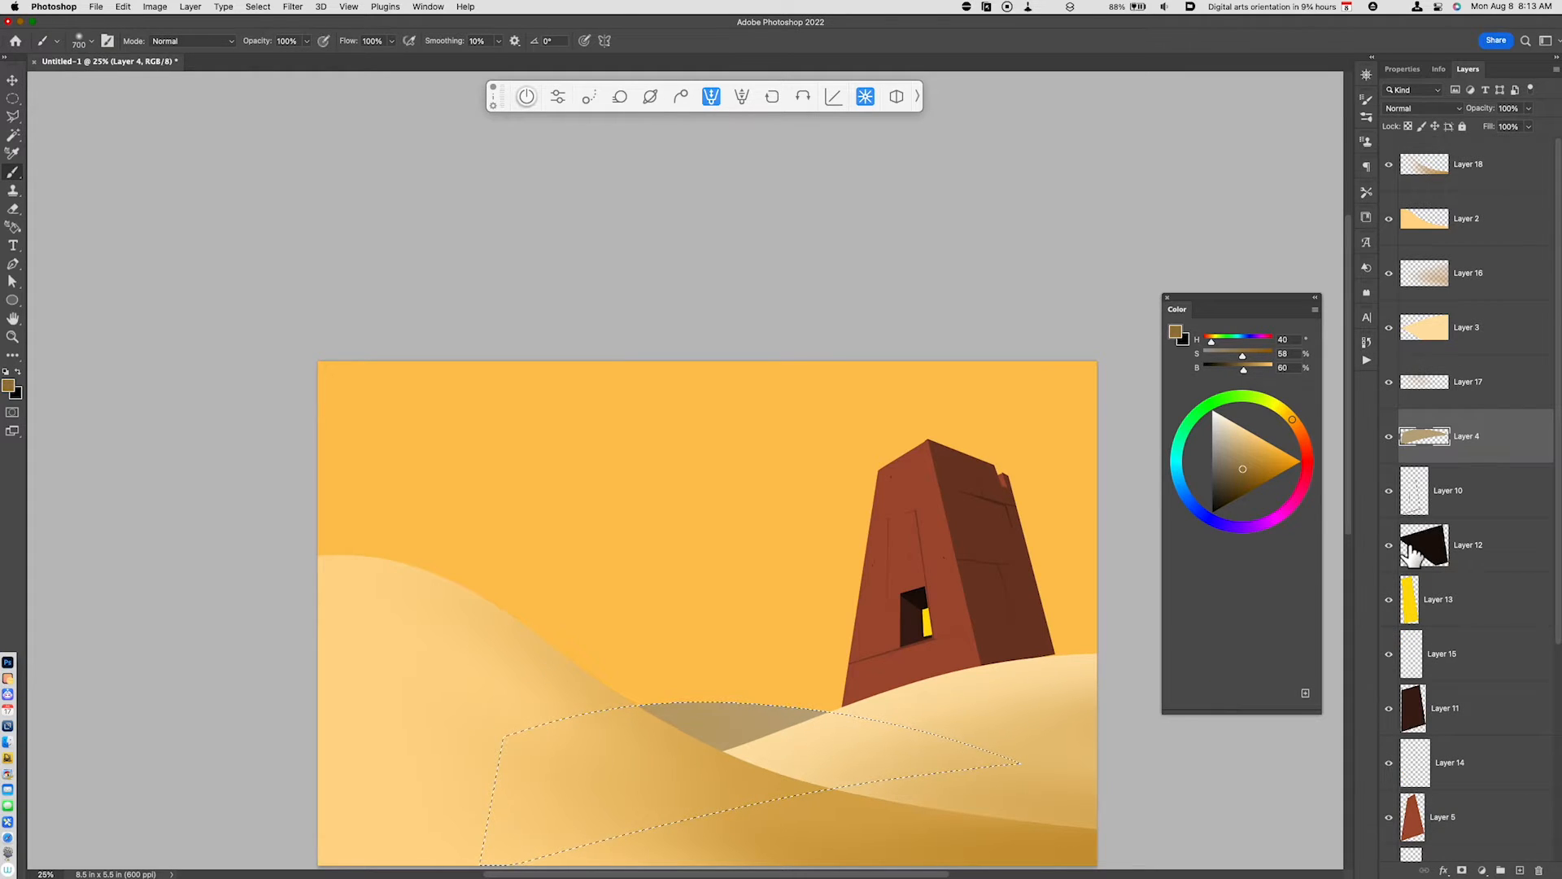
# - On a new layer above Layer 17, softly brush light orange (H 40, S 67, B 99) over the selected far dune and clear the selection
pyautogui.click(1451, 397)
pyautogui.press('alt+shift+super+n')
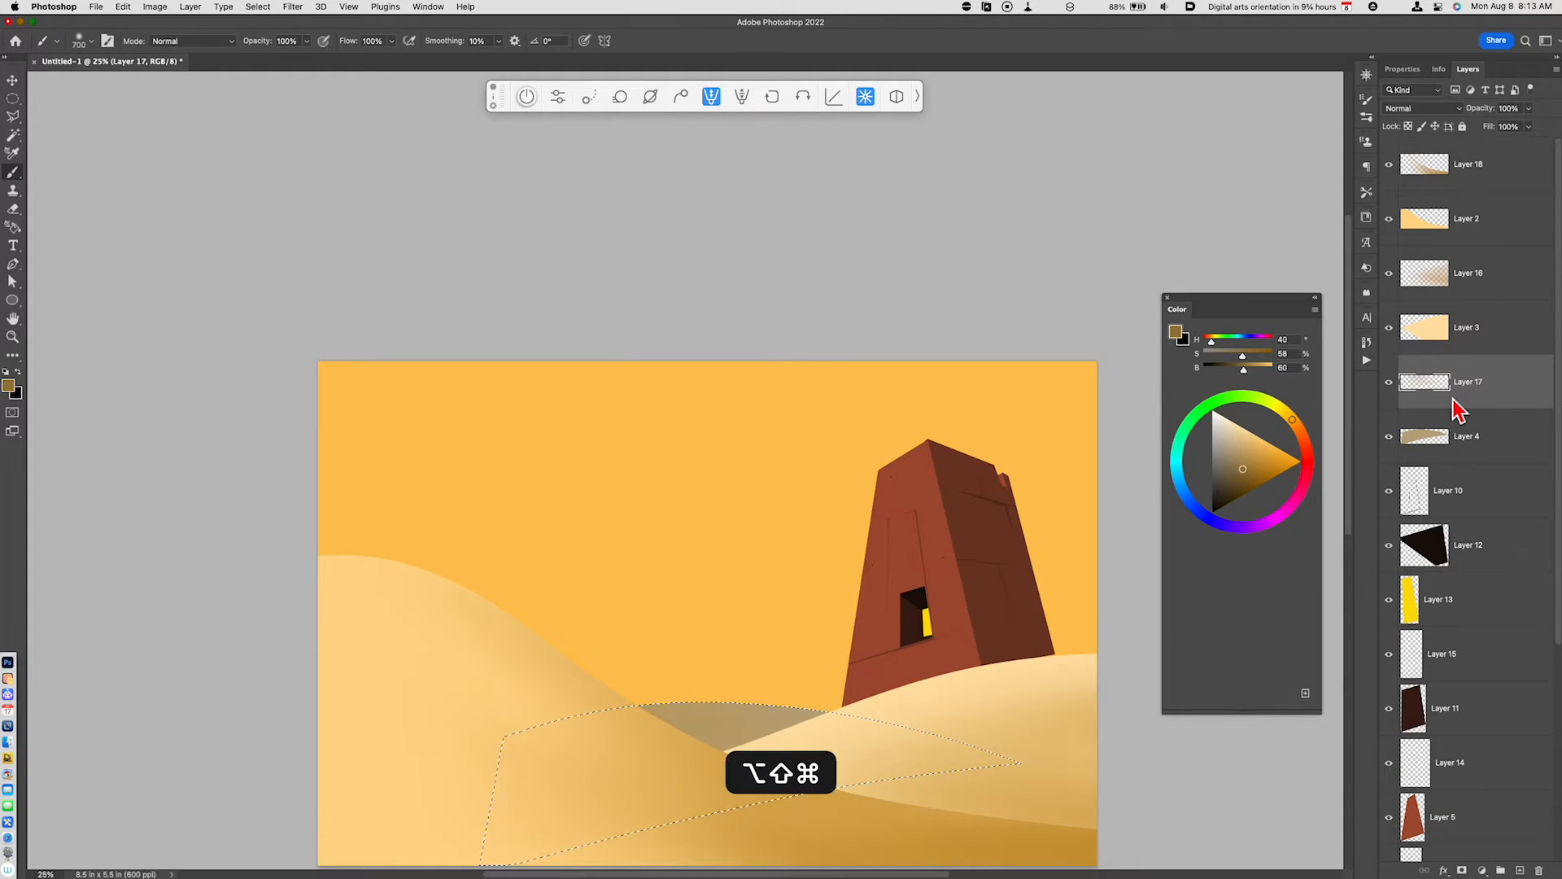
pyautogui.click(1272, 445)
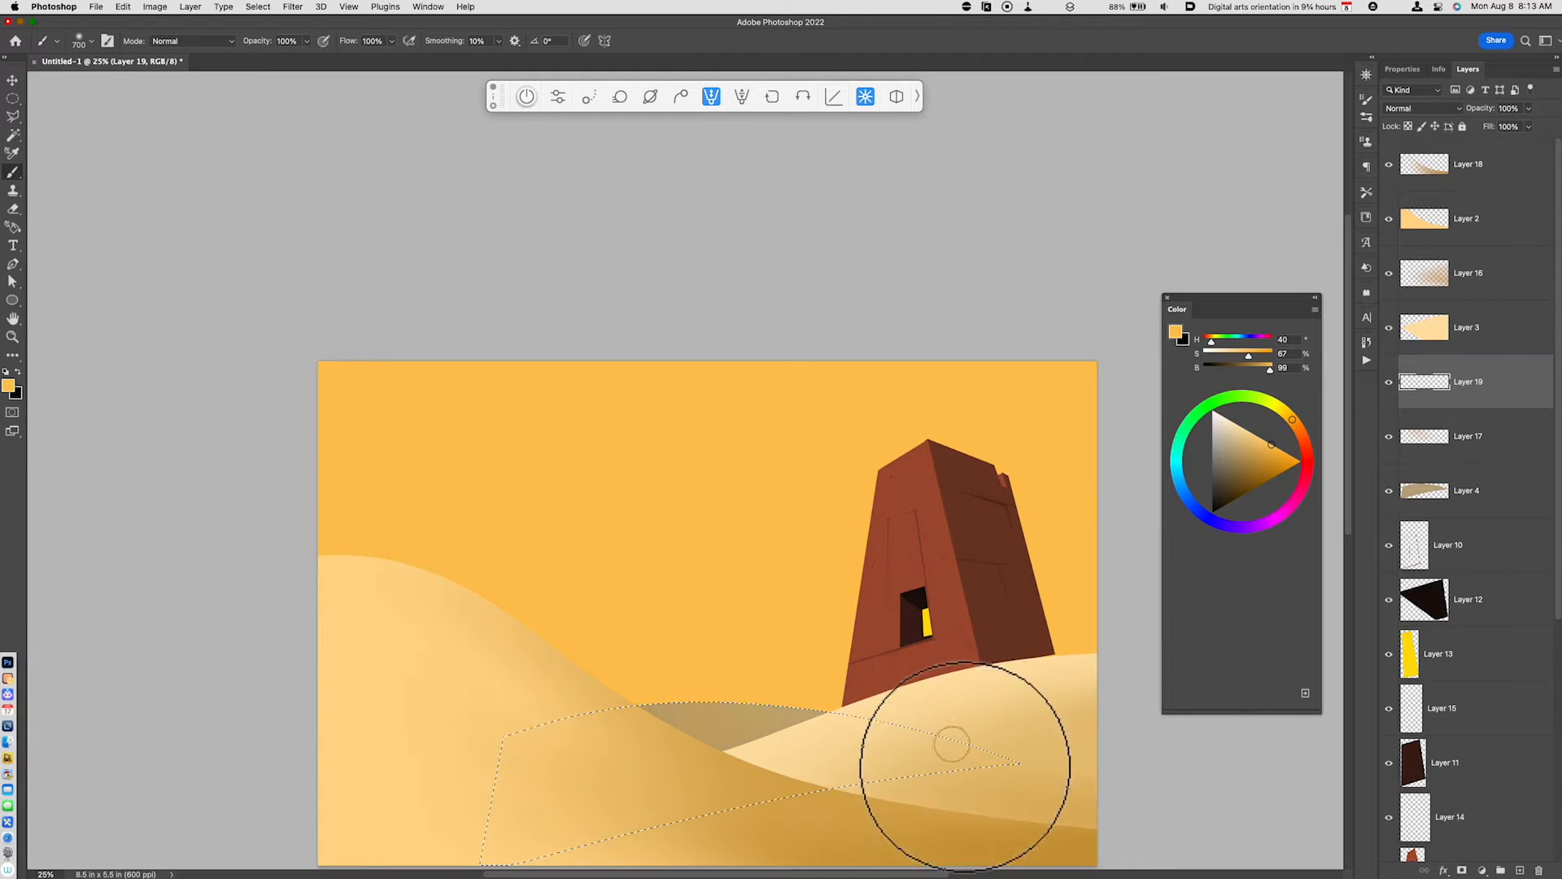
pyautogui.moveTo(787, 754)
pyautogui.mouseDown()
pyautogui.moveTo(627, 749)
pyautogui.moveTo(691, 743)
pyautogui.moveTo(656, 673)
pyautogui.moveTo(870, 763)
pyautogui.mouseUp()
pyautogui.press('super+d')
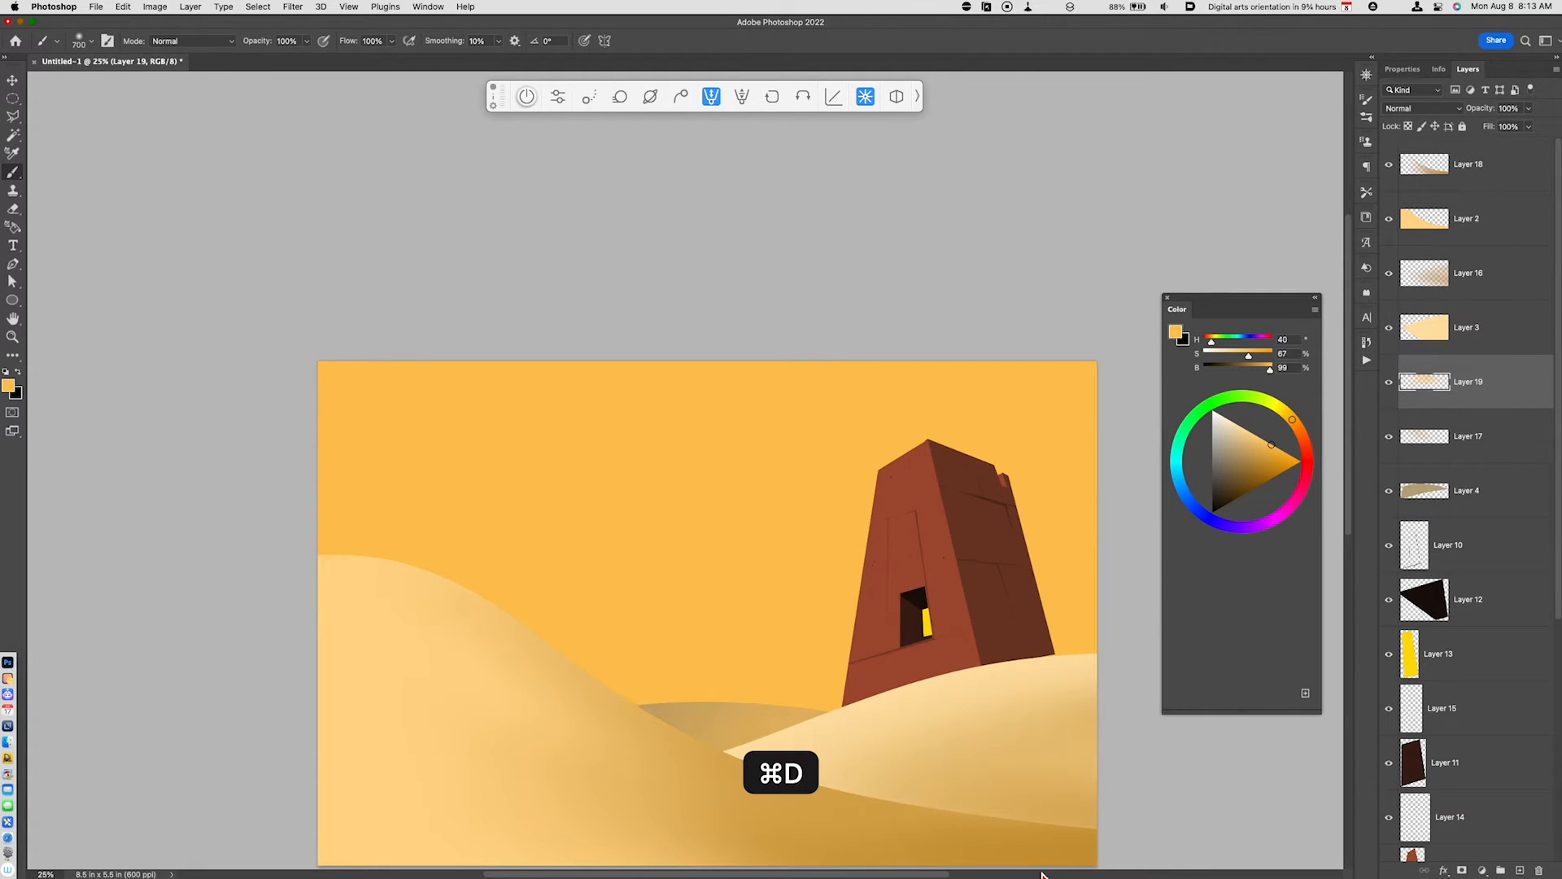
# - Add a layer directly above Layer 1 and paint a soft white glow along the horizon behind the dunes and tower
pyautogui.press('super+minus')
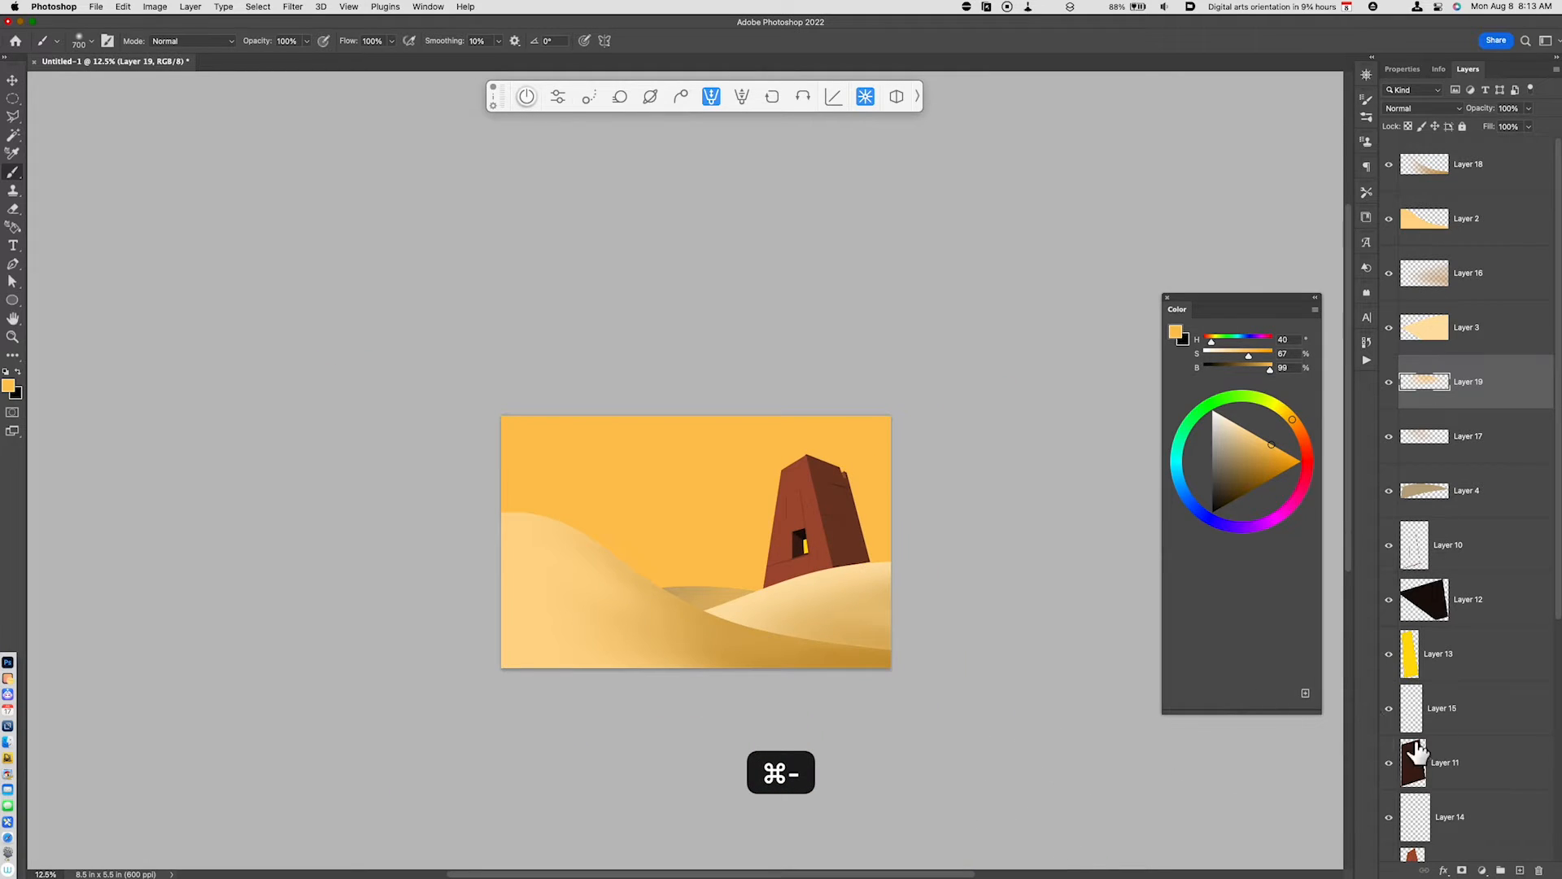
pyautogui.scroll(-5, 1487, 724)
pyautogui.click(1469, 783)
pyautogui.press('alt+shift+super+n')
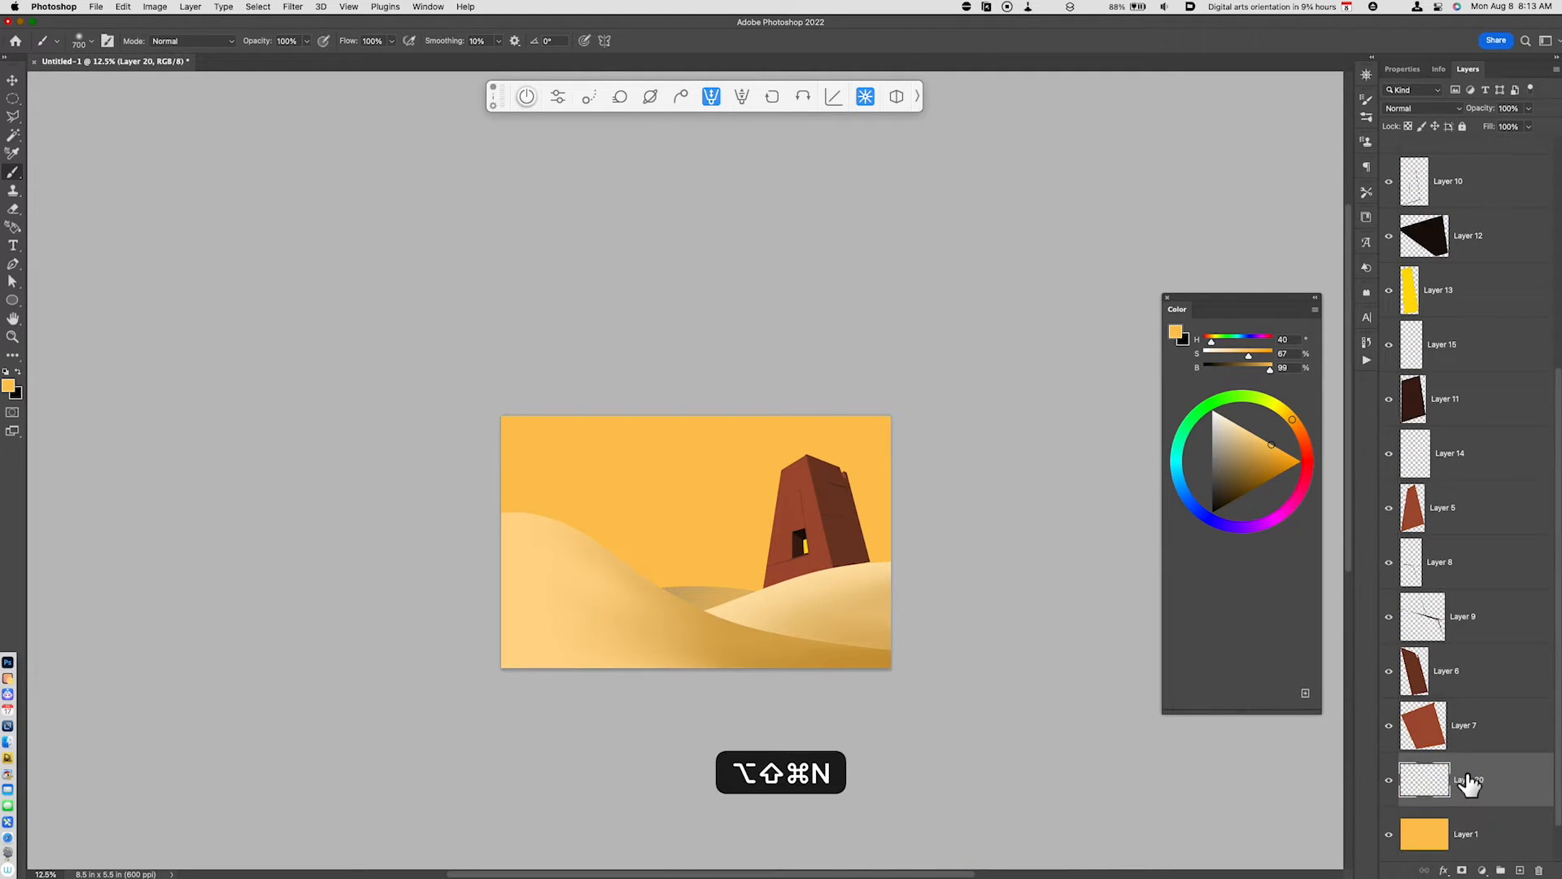
pyautogui.press('d')
pyautogui.press('x')
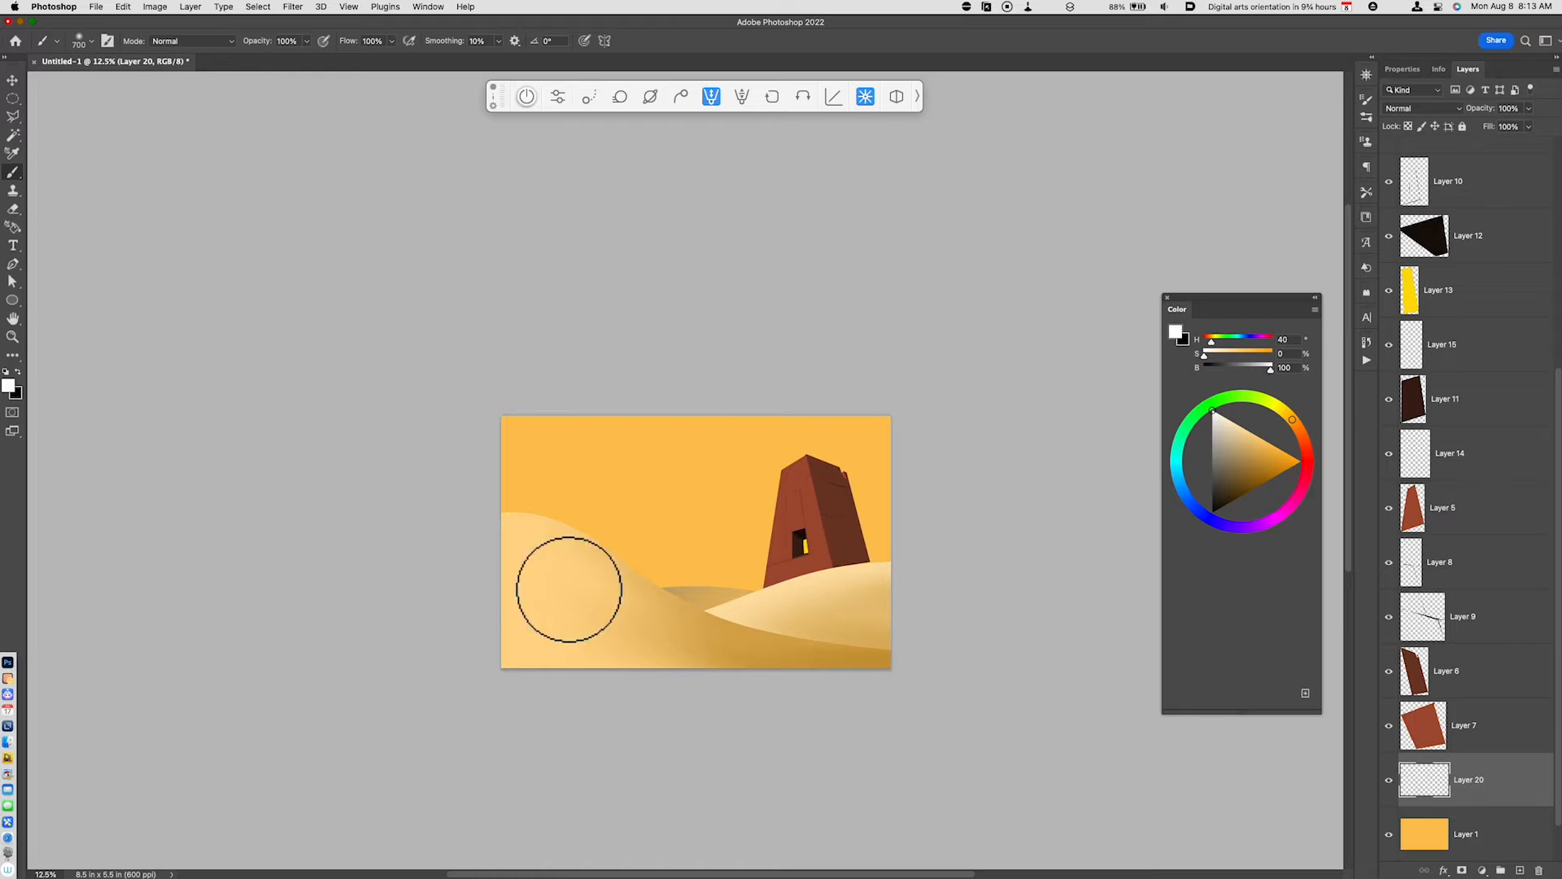
pyautogui.moveTo(599, 593); pyautogui.dragTo(939, 620)
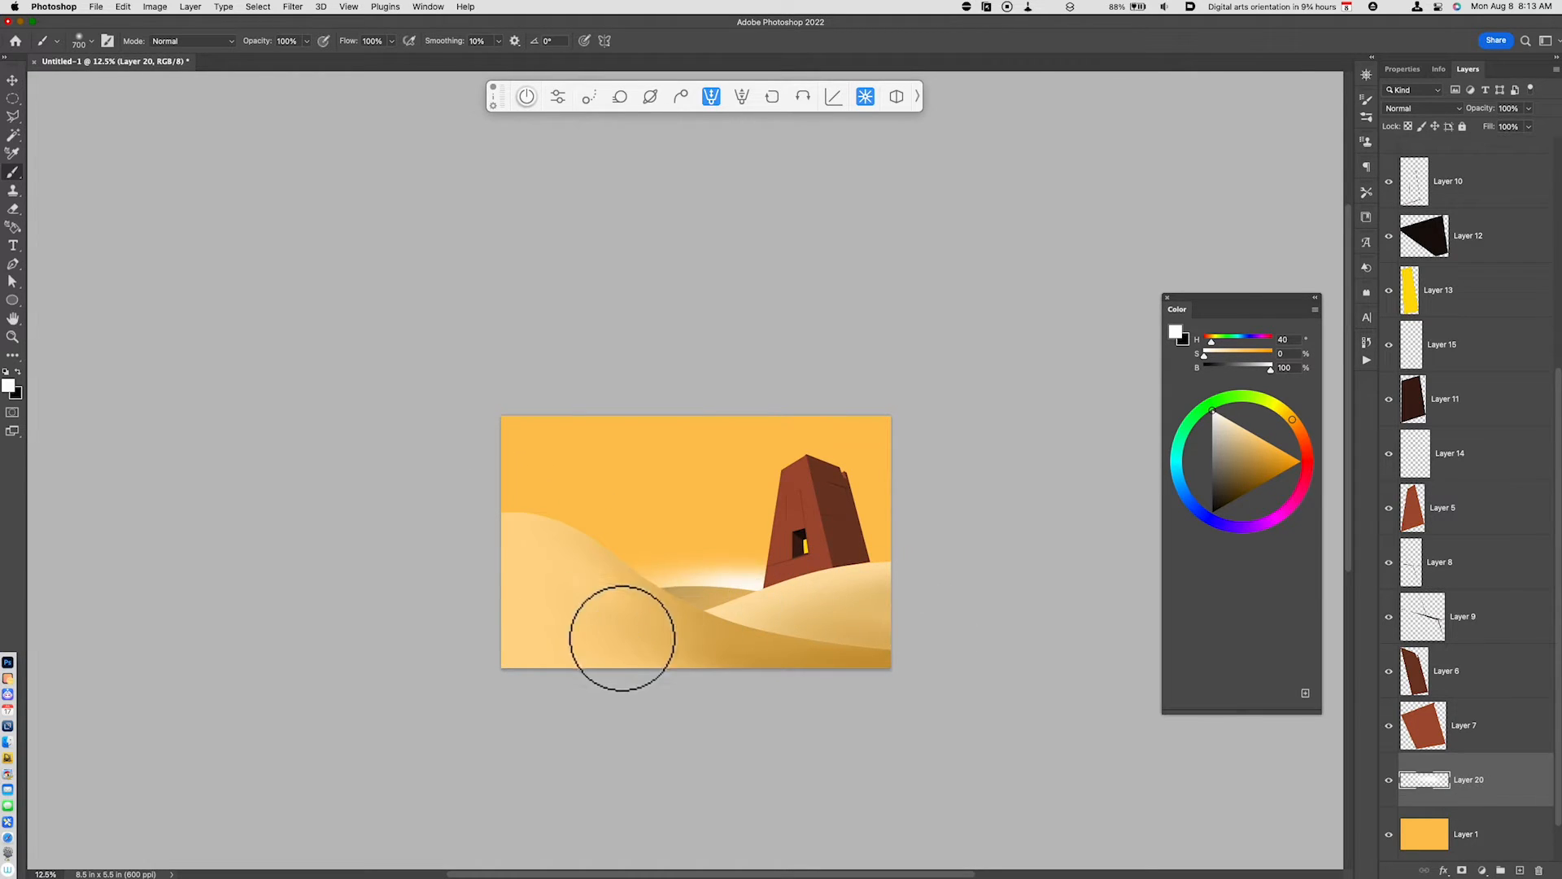
pyautogui.moveTo(623, 638)
pyautogui.mouseDown()
pyautogui.moveTo(723, 600)
pyautogui.moveTo(1165, 555)
pyautogui.mouseUp()
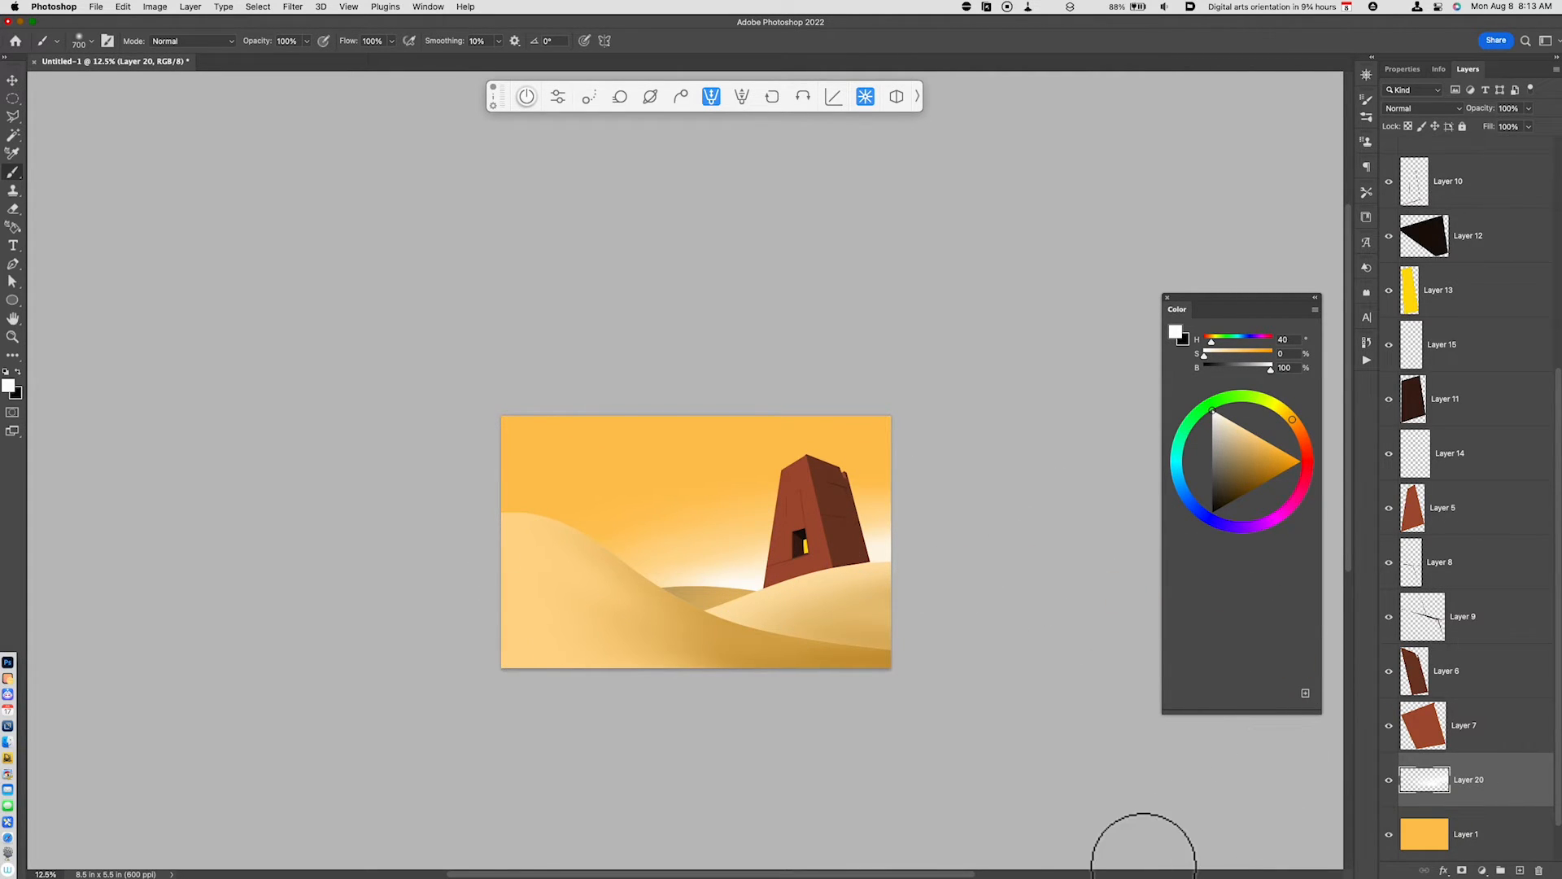
pyautogui.moveTo(969, 600); pyautogui.dragTo(929, 663)
pyautogui.press('super+equal')
pyautogui.press('super+equal')
pyautogui.press('super+equal')
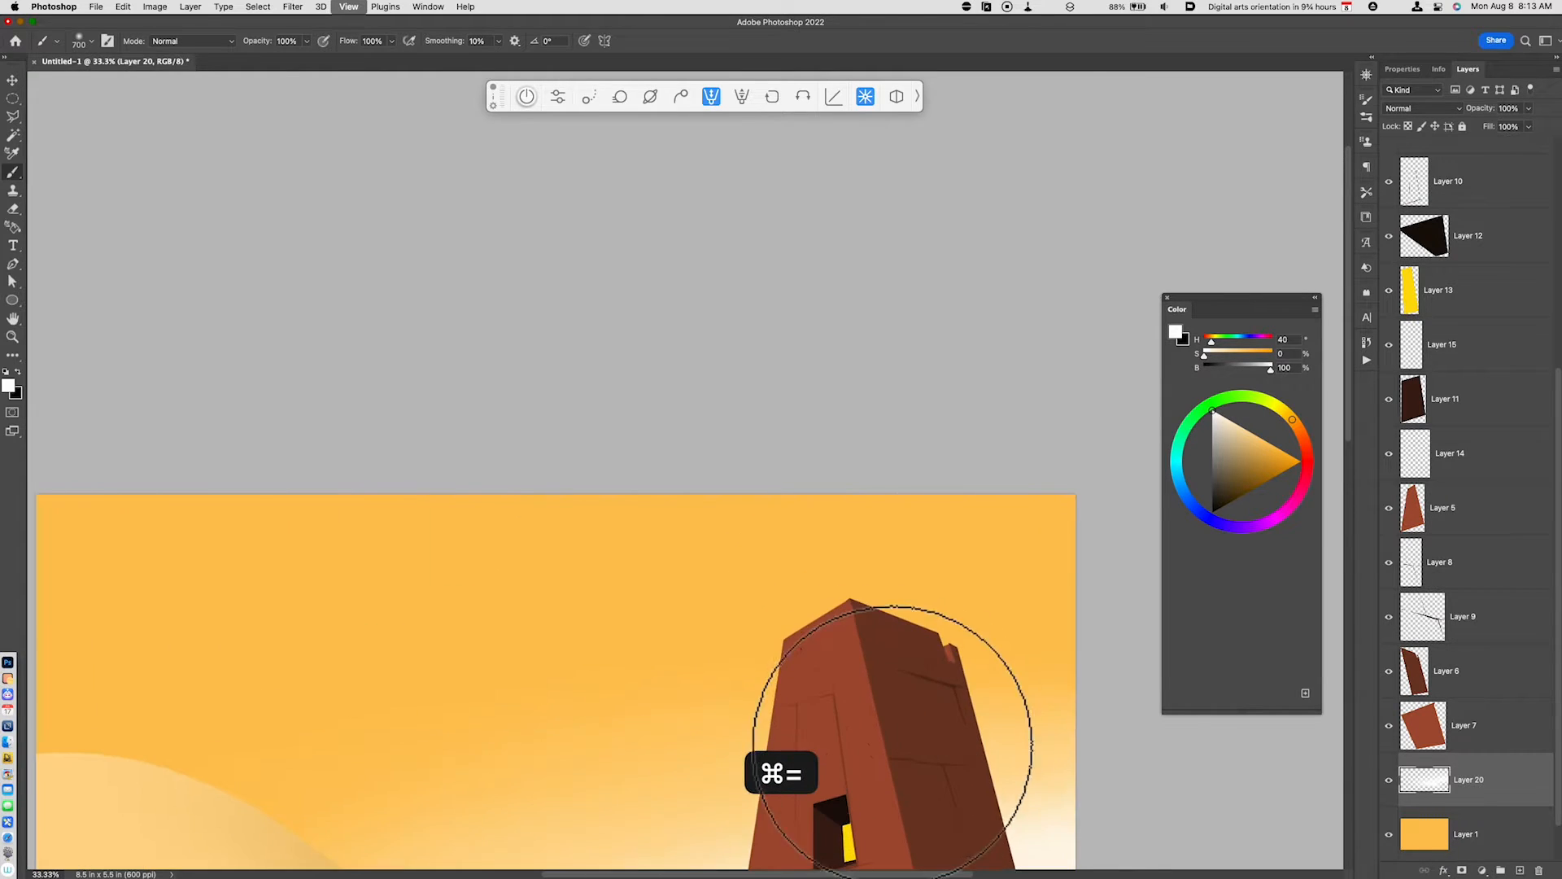
pyautogui.moveTo(885, 588); pyautogui.dragTo(994, 303)
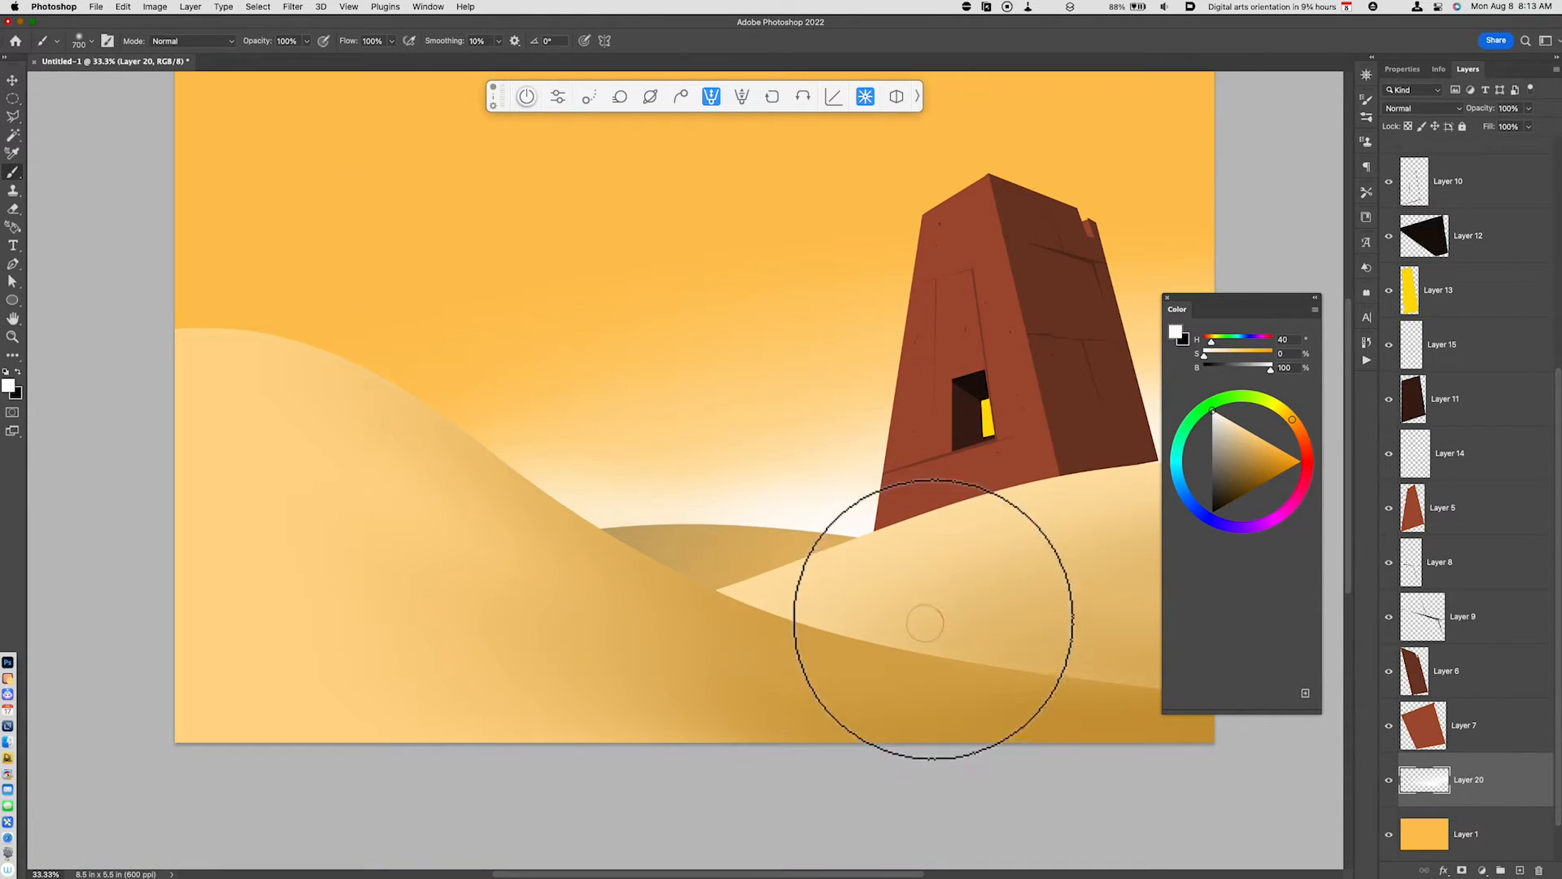
pyautogui.press('super+minus')
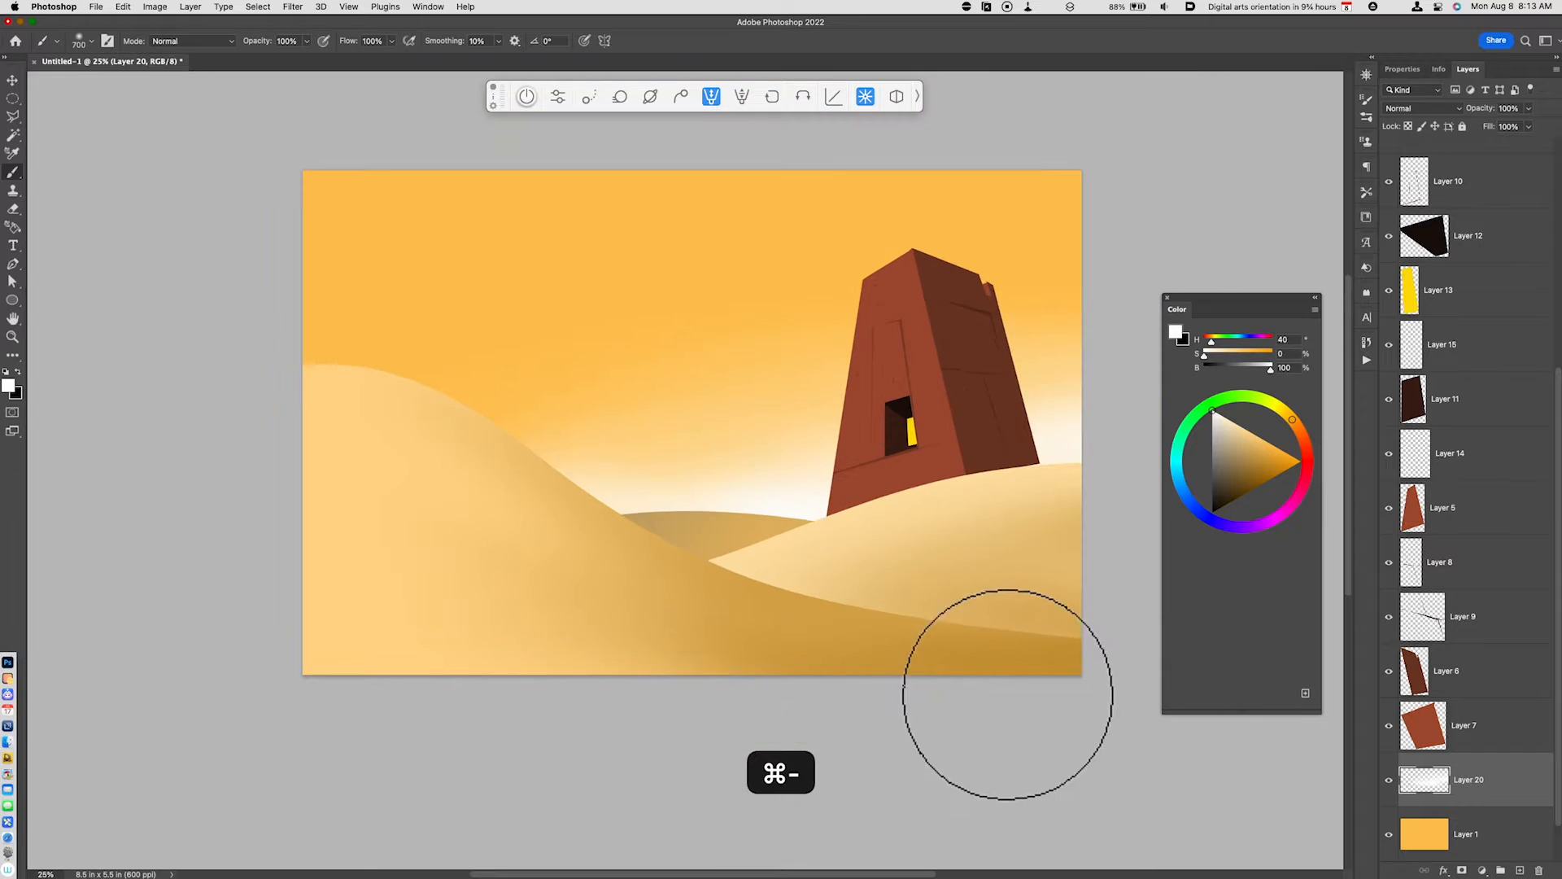
pyautogui.moveTo(937, 576); pyautogui.dragTo(912, 633)
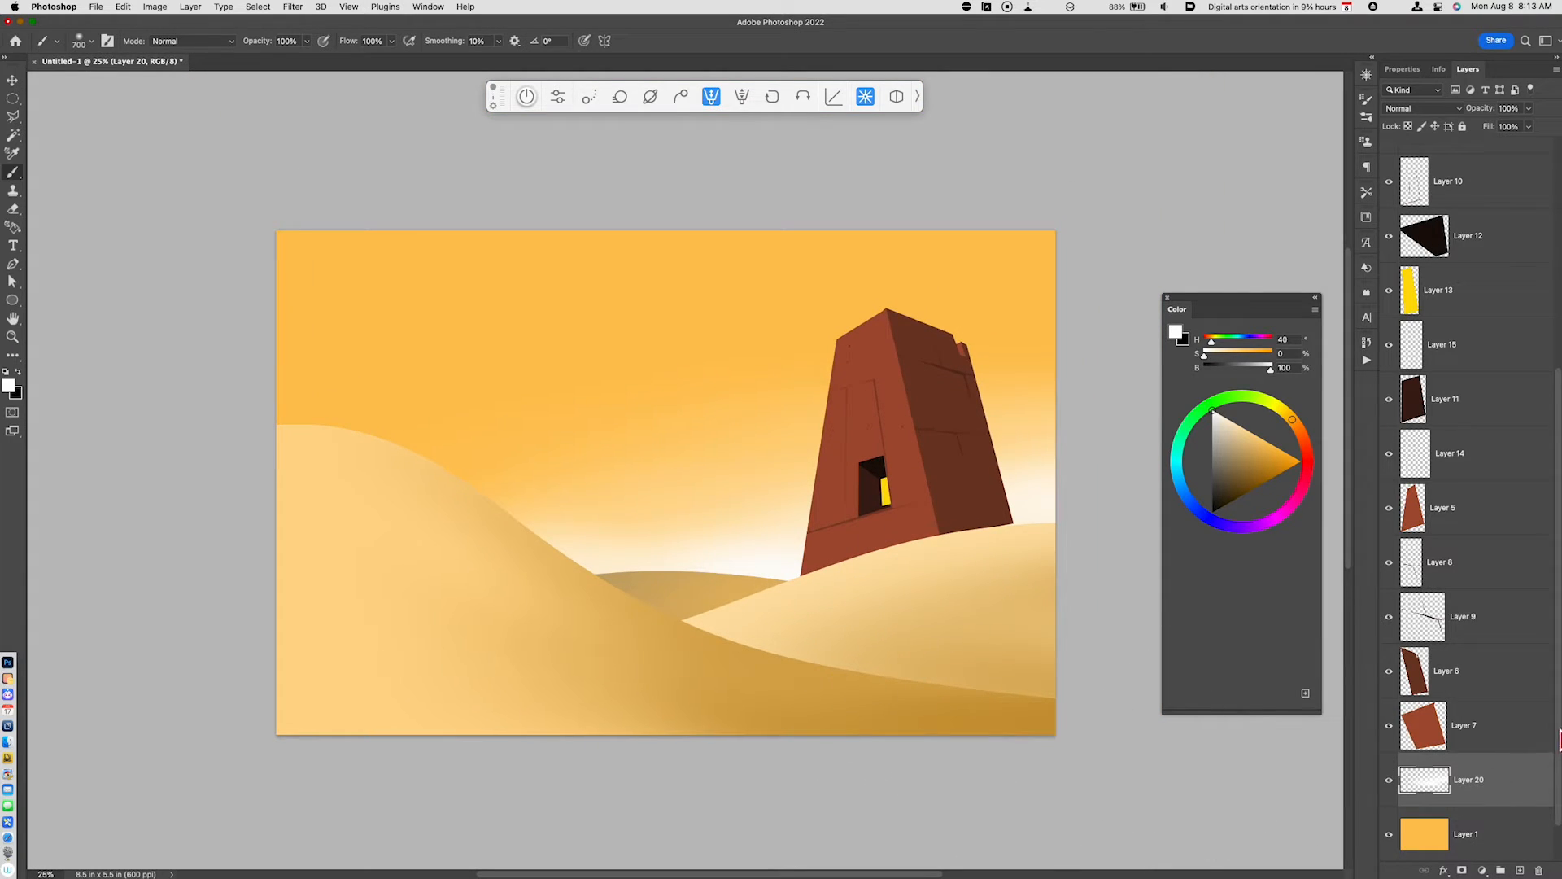
# - Add a new layer above Layer 18 and fill it with a bright red (S 76, B 88)
pyautogui.scroll(7, 1558, 740)
pyautogui.click(1499, 183)
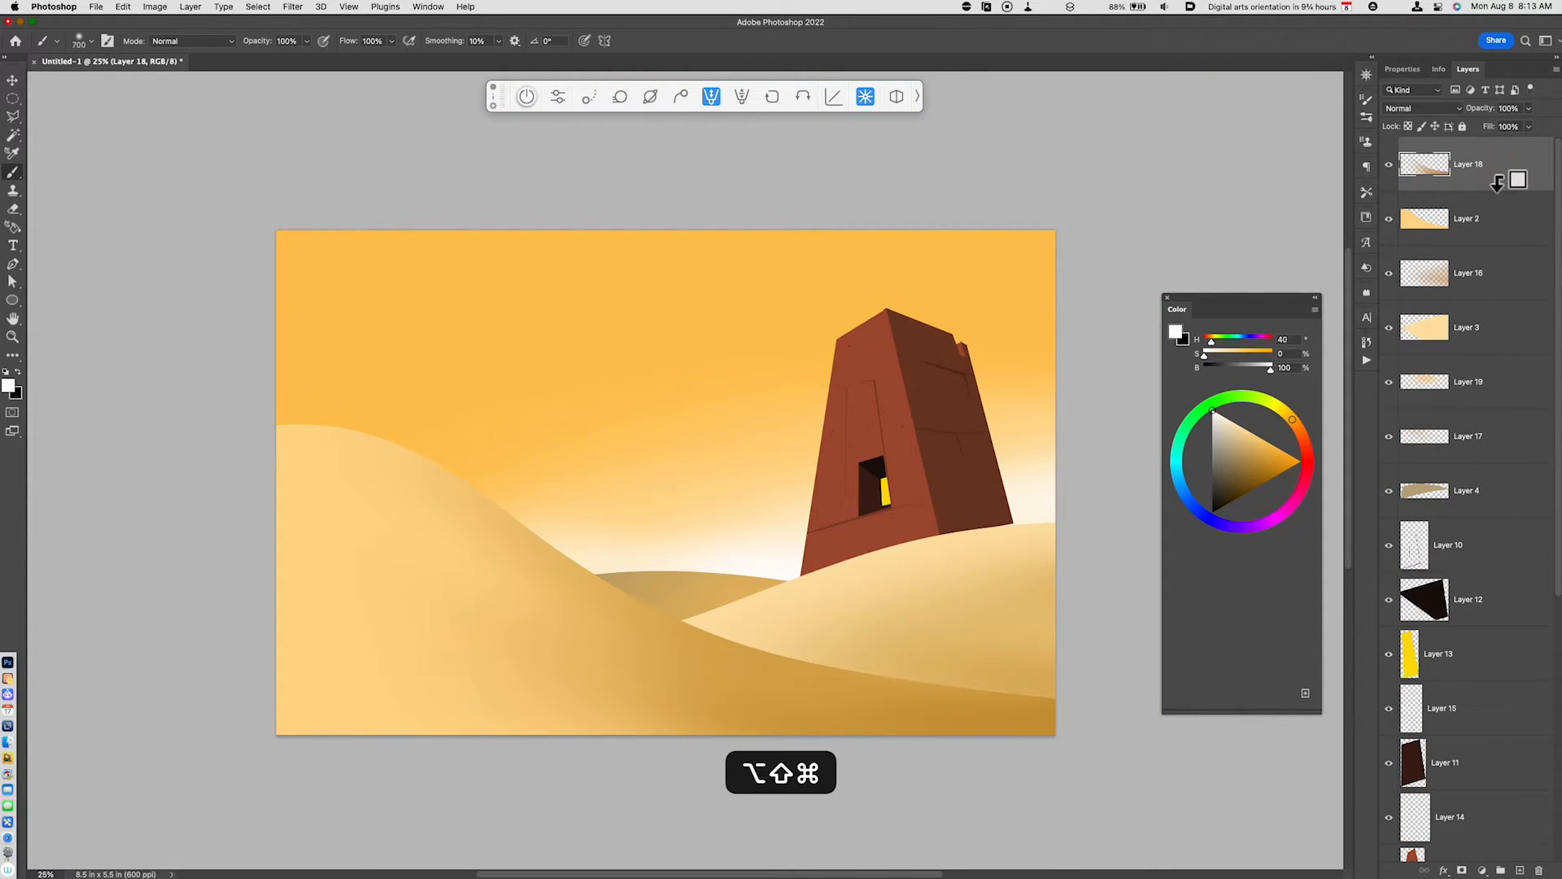
pyautogui.press('alt+shift+super+n')
pyautogui.click(1306, 452)
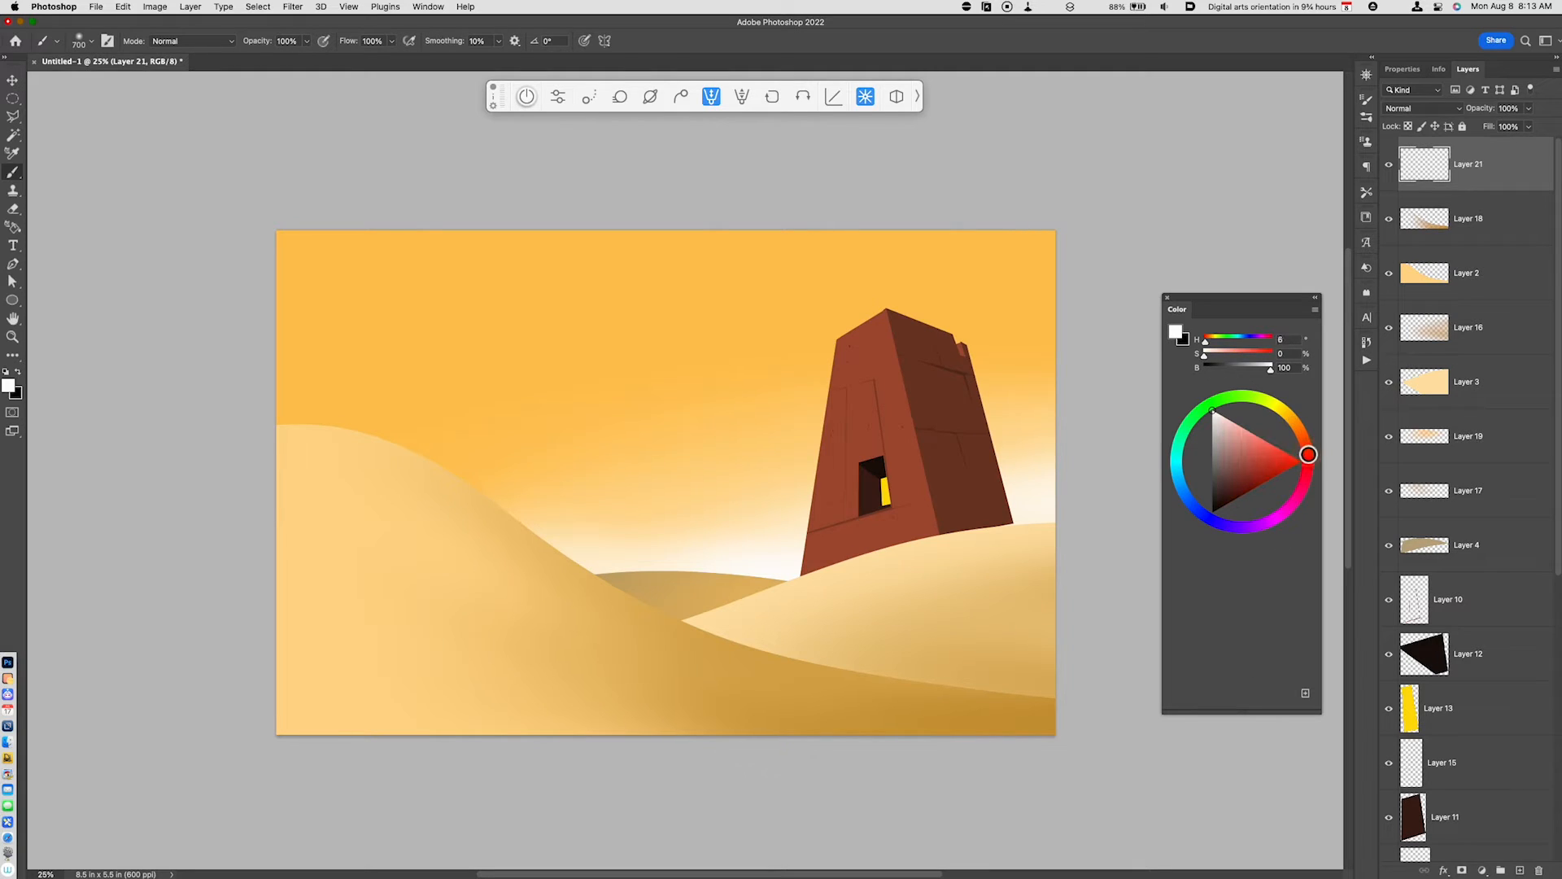
pyautogui.click(1274, 453)
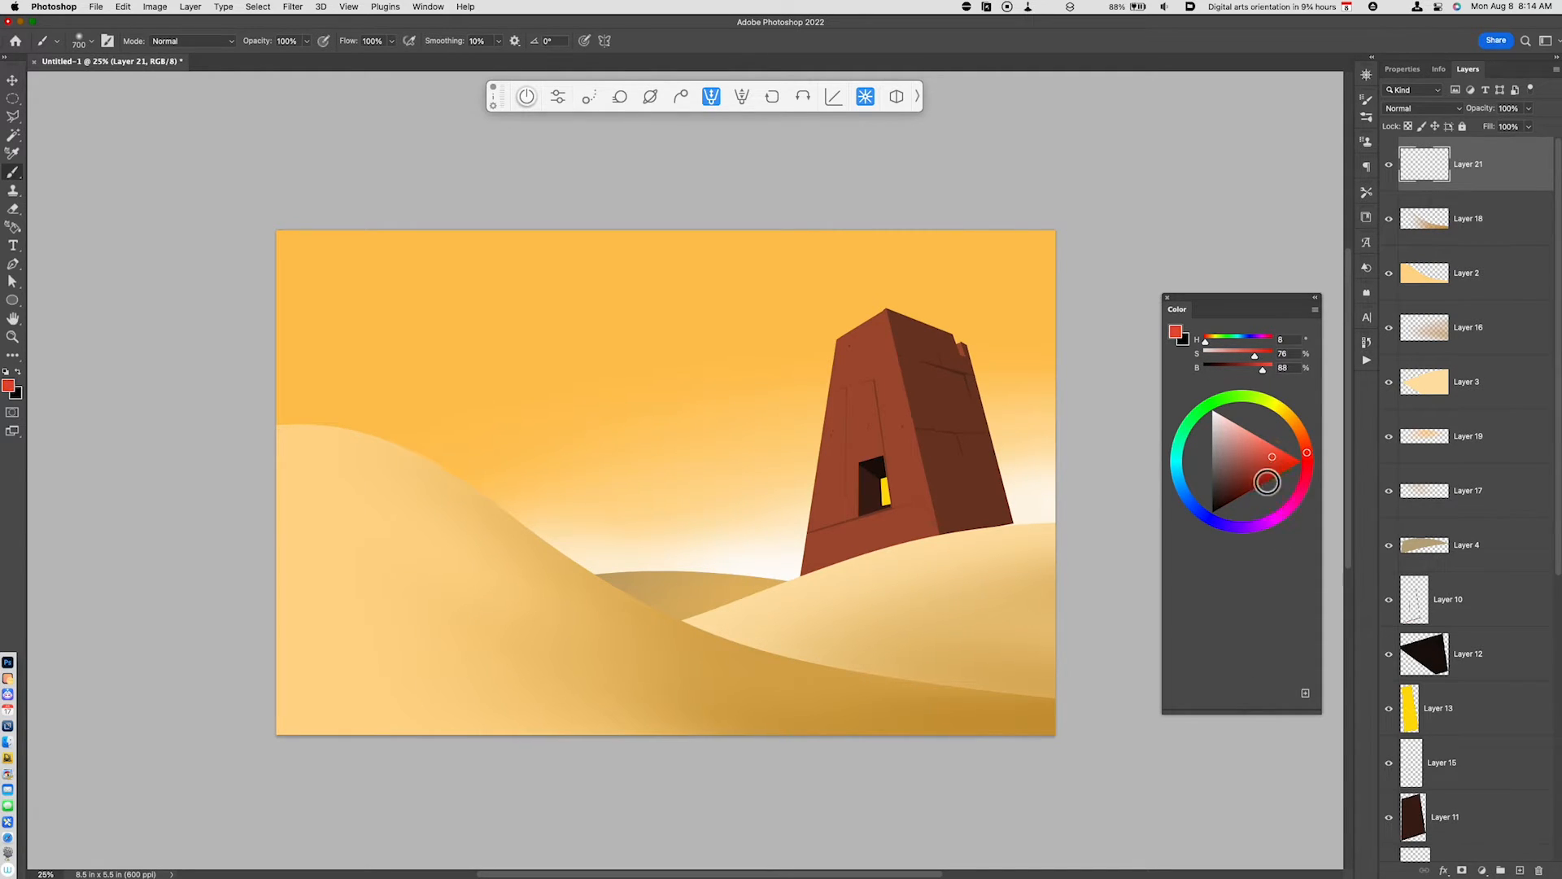
pyautogui.hotkey('alt', 'BackSpace')
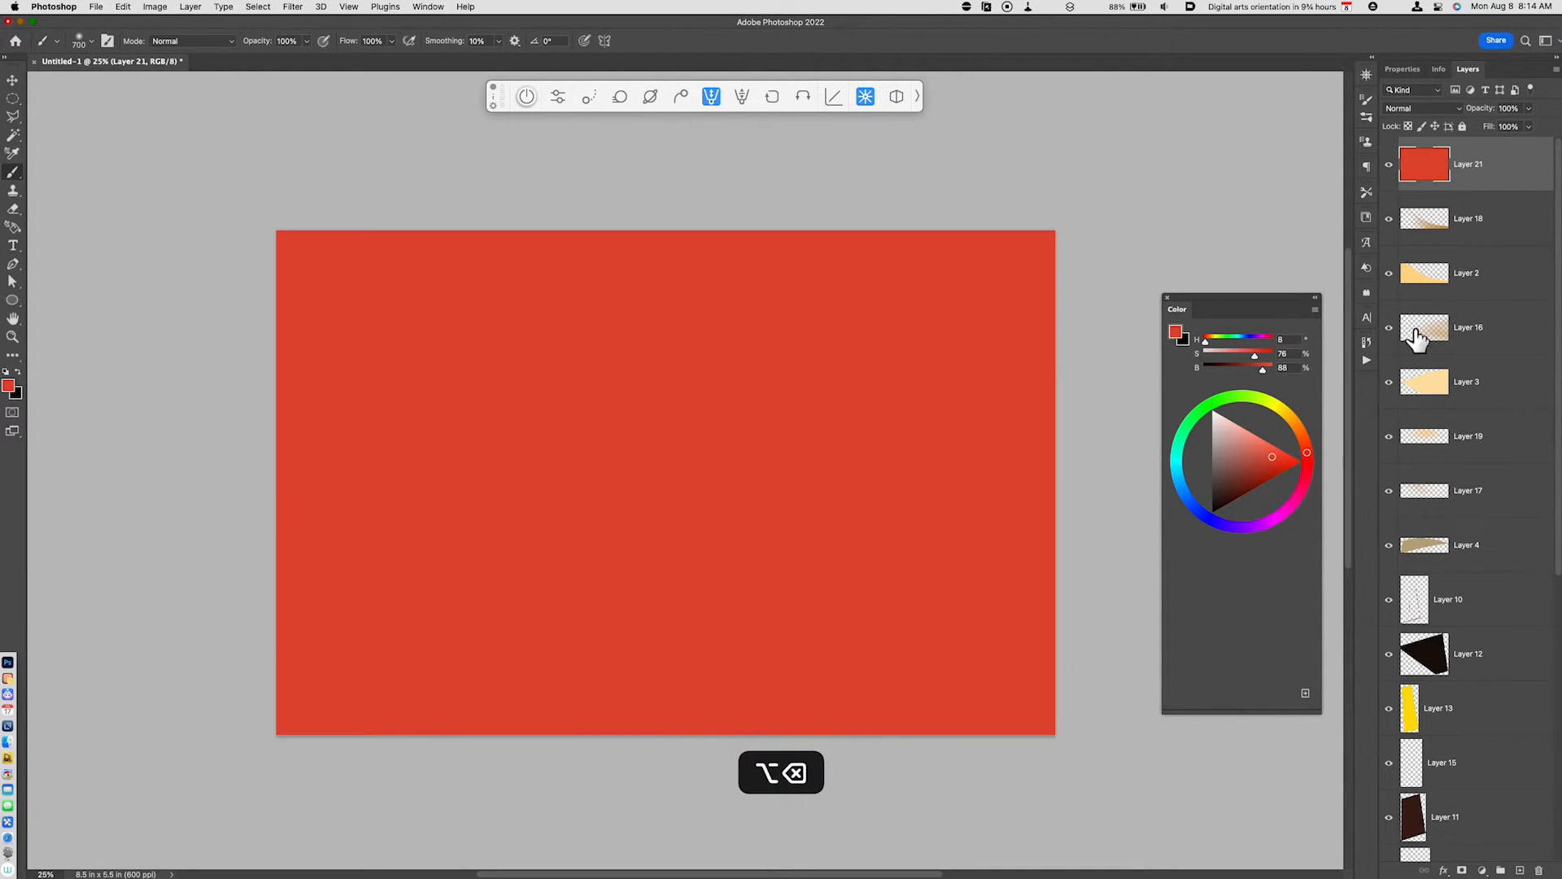
# - Blend the red fill layer as Soft Light at 50% opacity and compare the scene with and without it
pyautogui.click(1424, 109)
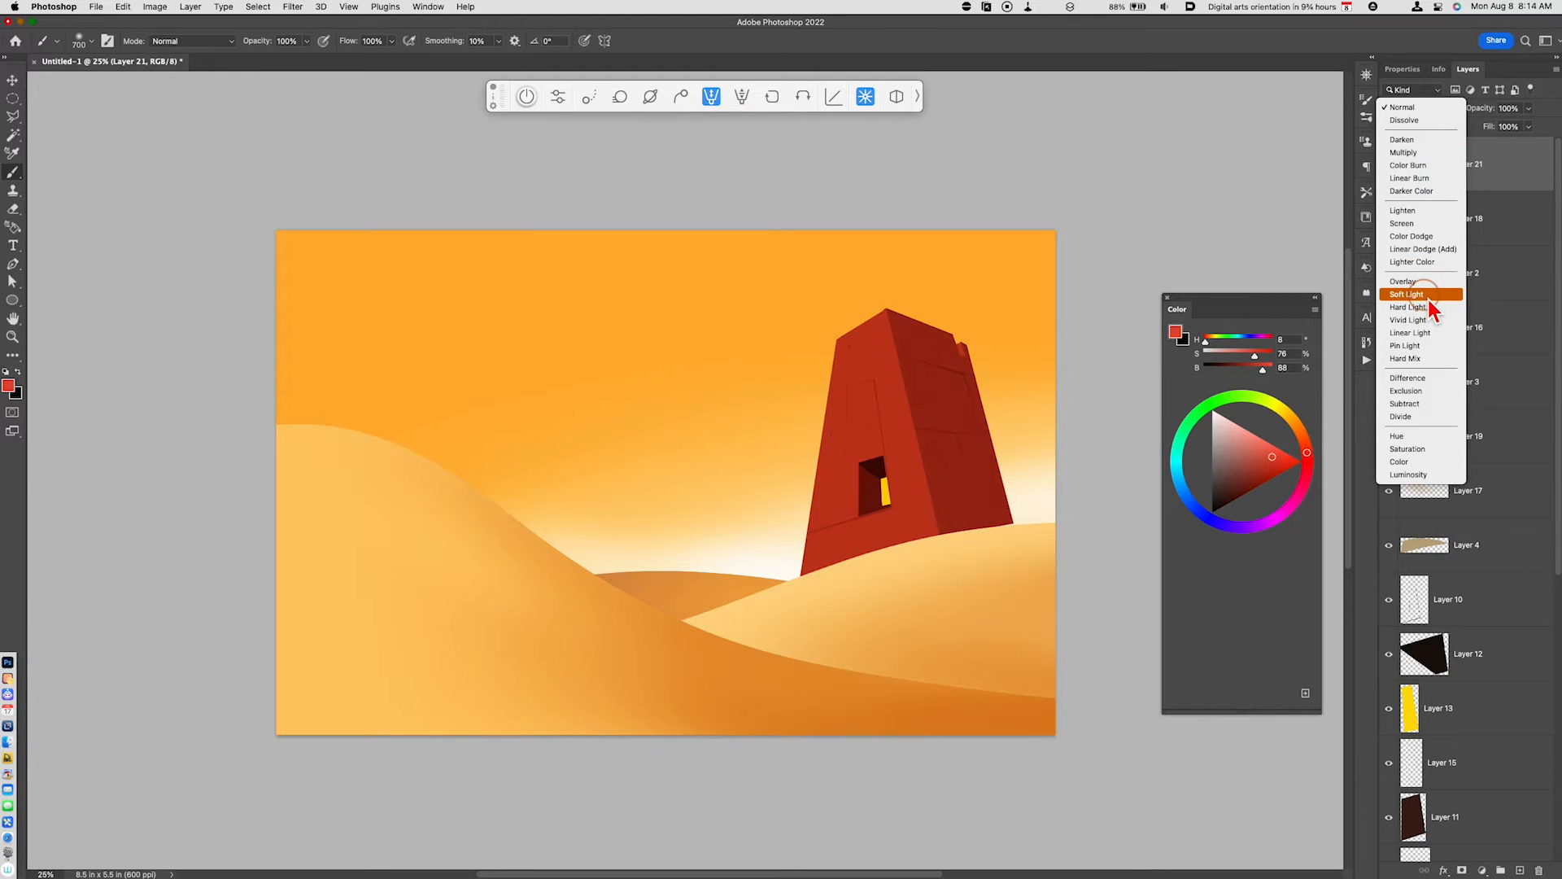
pyautogui.click(1429, 294)
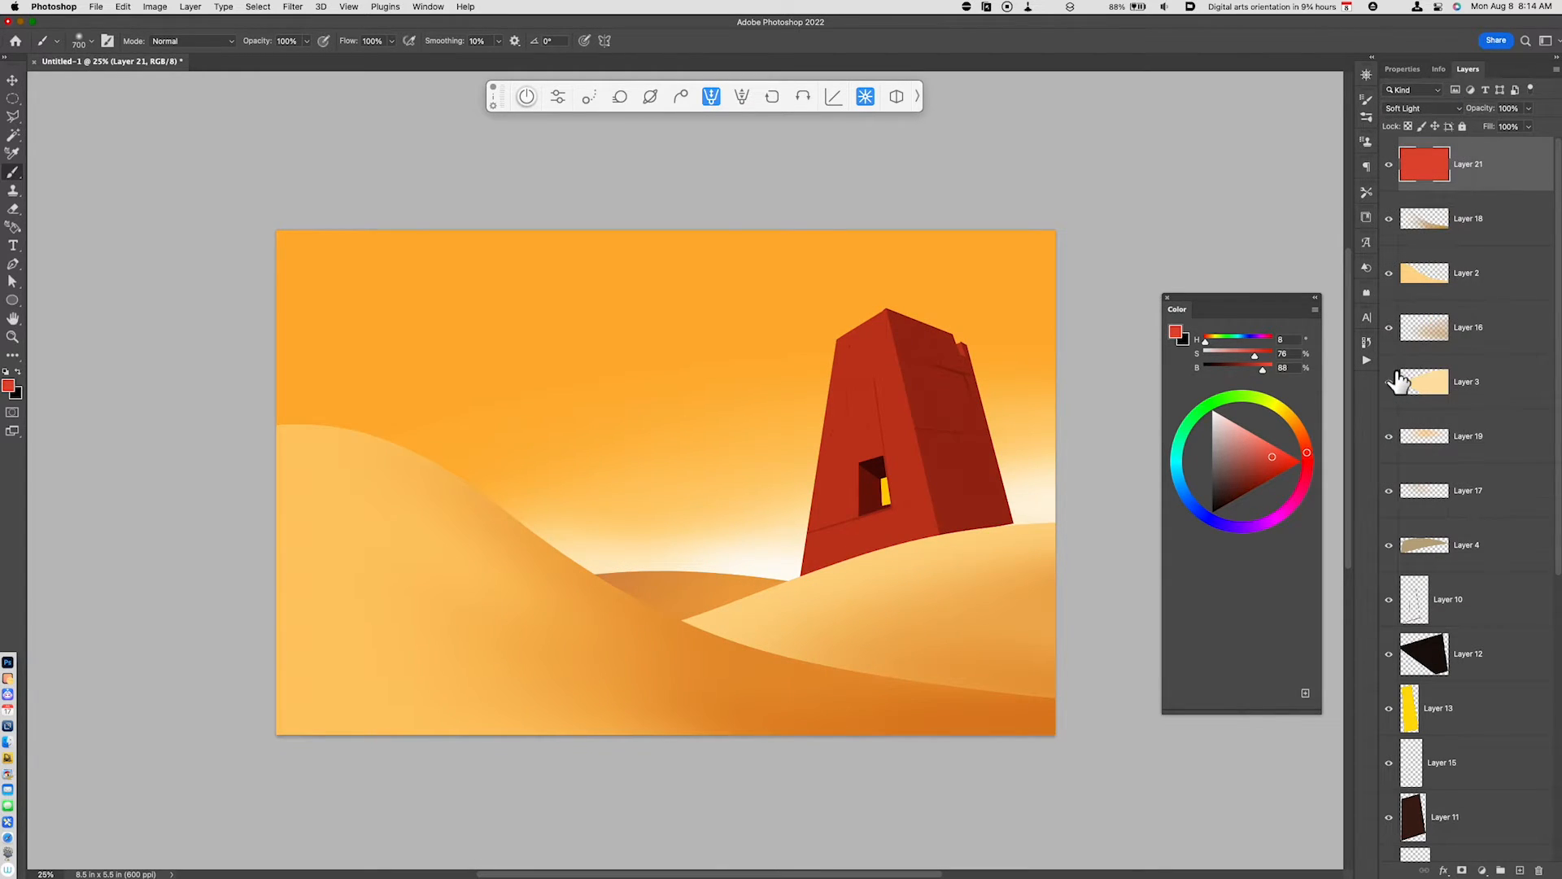
pyautogui.press('v')
pyautogui.press('5')
pyautogui.scroll(4, 1074, 675)
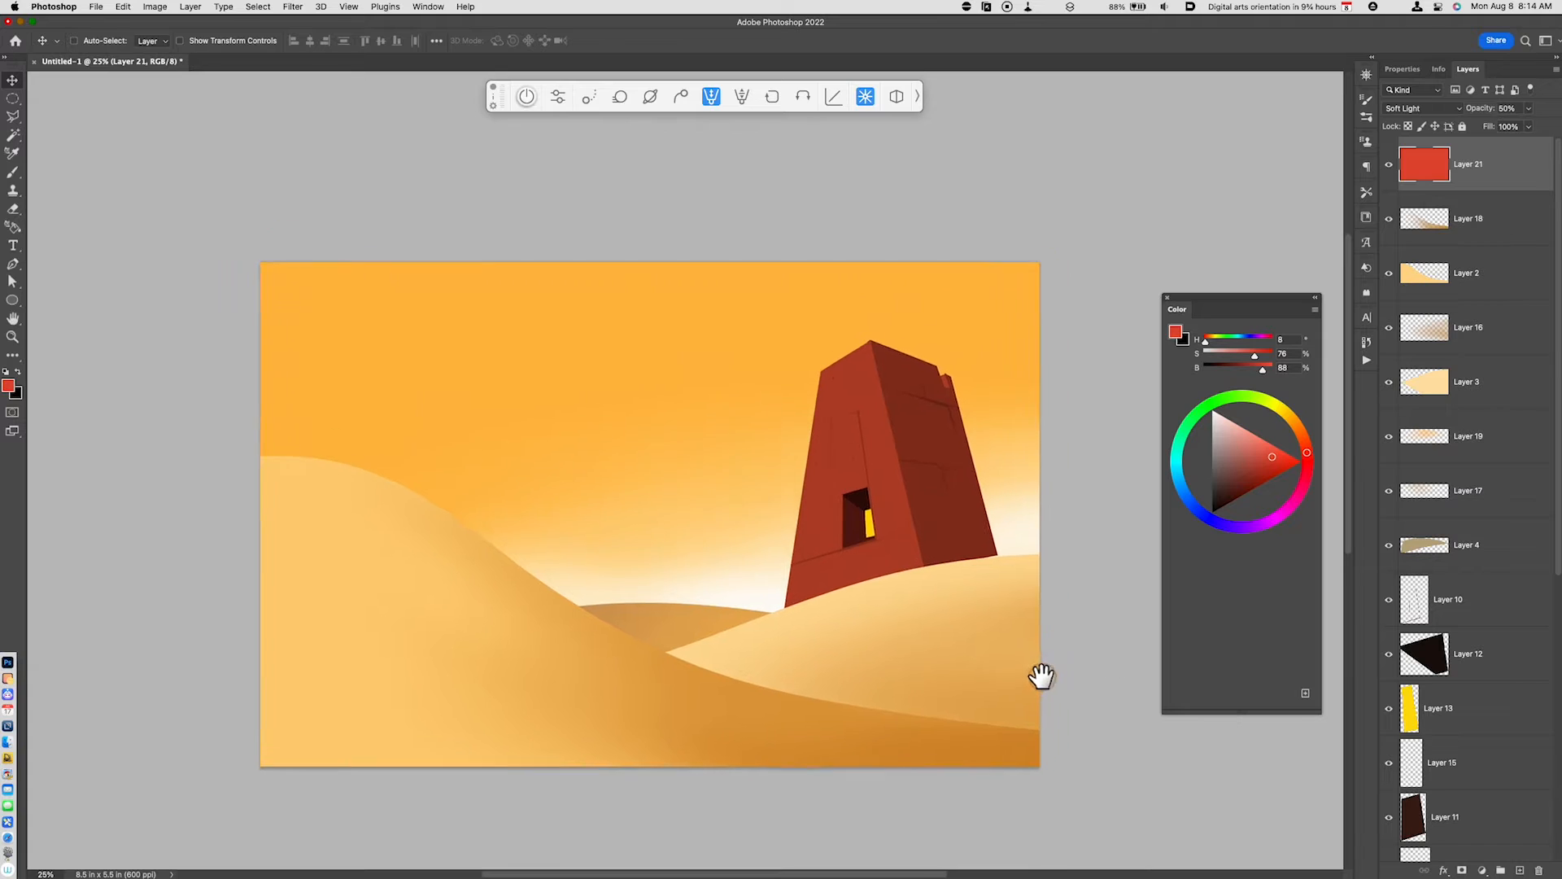
pyautogui.click(1390, 166)
pyautogui.click(1390, 166)
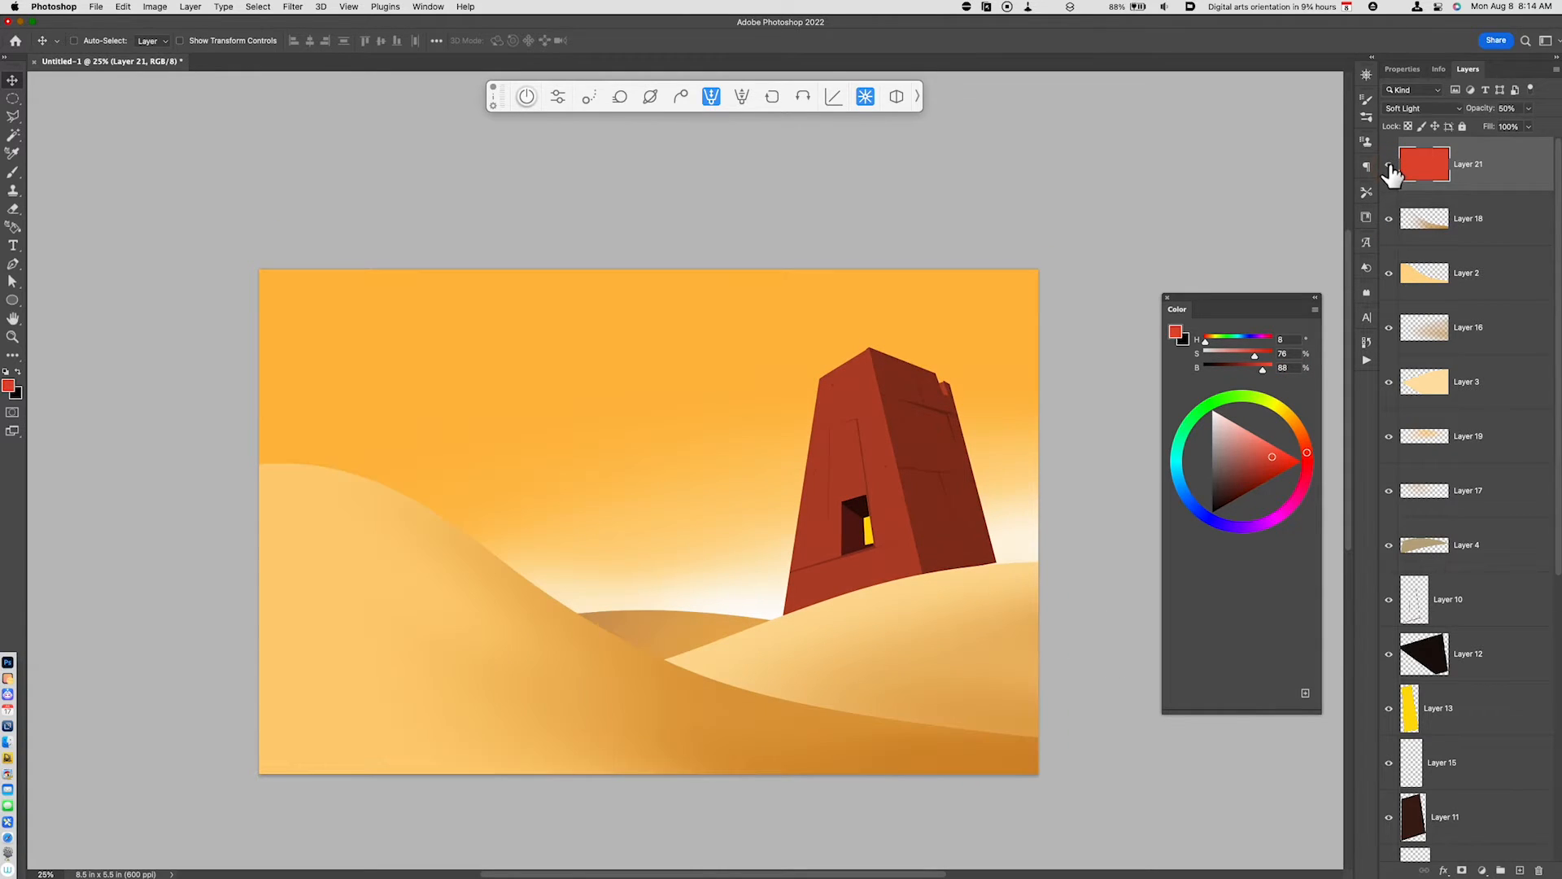
pyautogui.moveTo(898, 650); pyautogui.dragTo(903, 655)
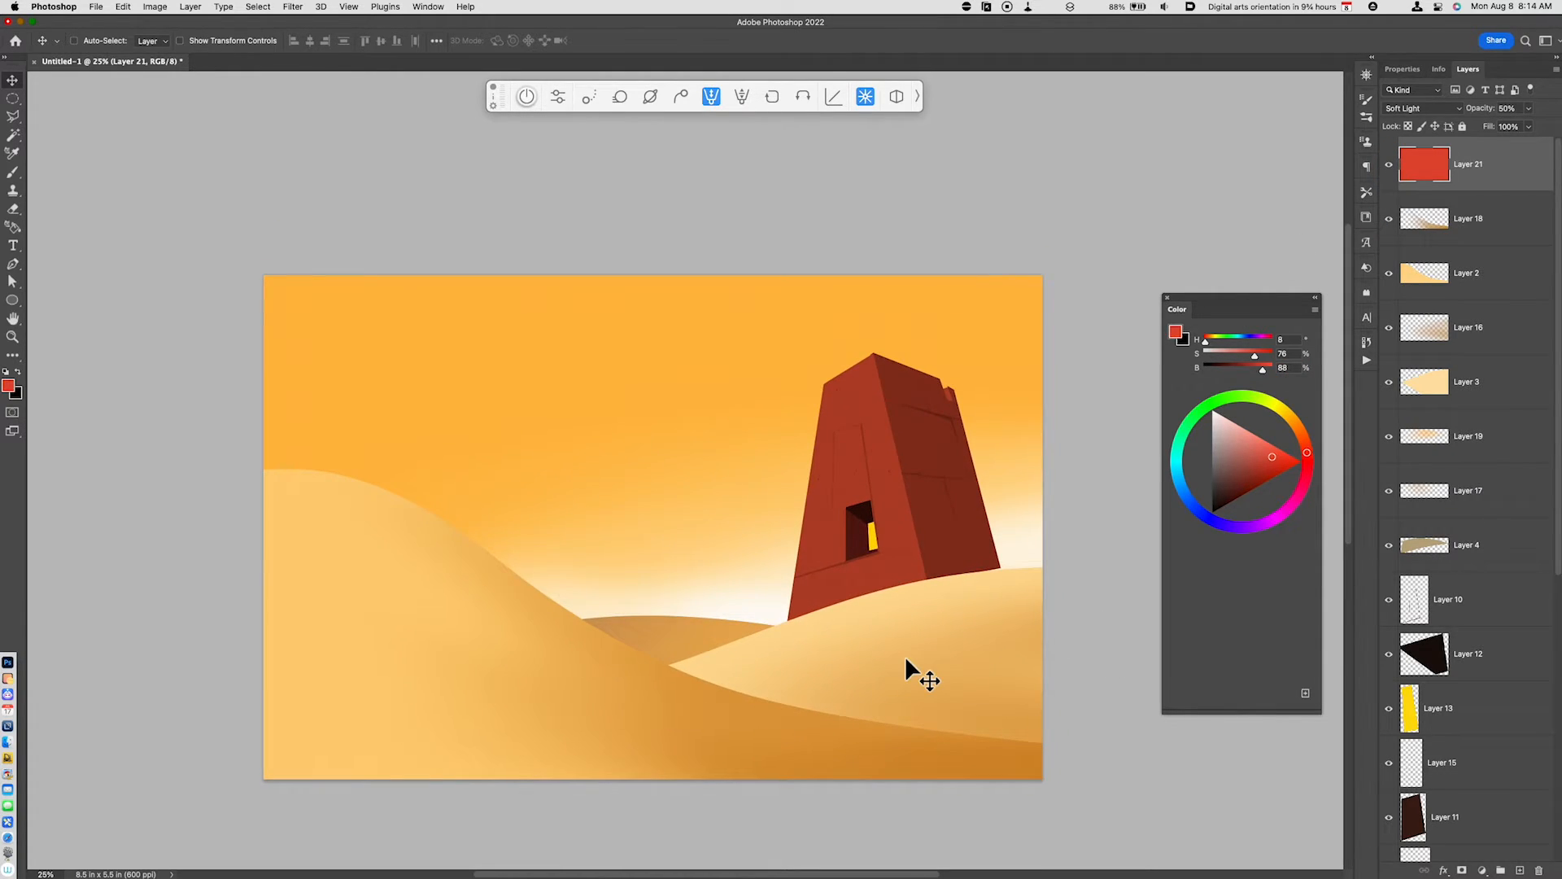
# - Bring the DGS_FallWatercolor_07 texture from GraphicConverter into the Photoshop scene, place it, and move it over the tower
pyautogui.click(8, 774)
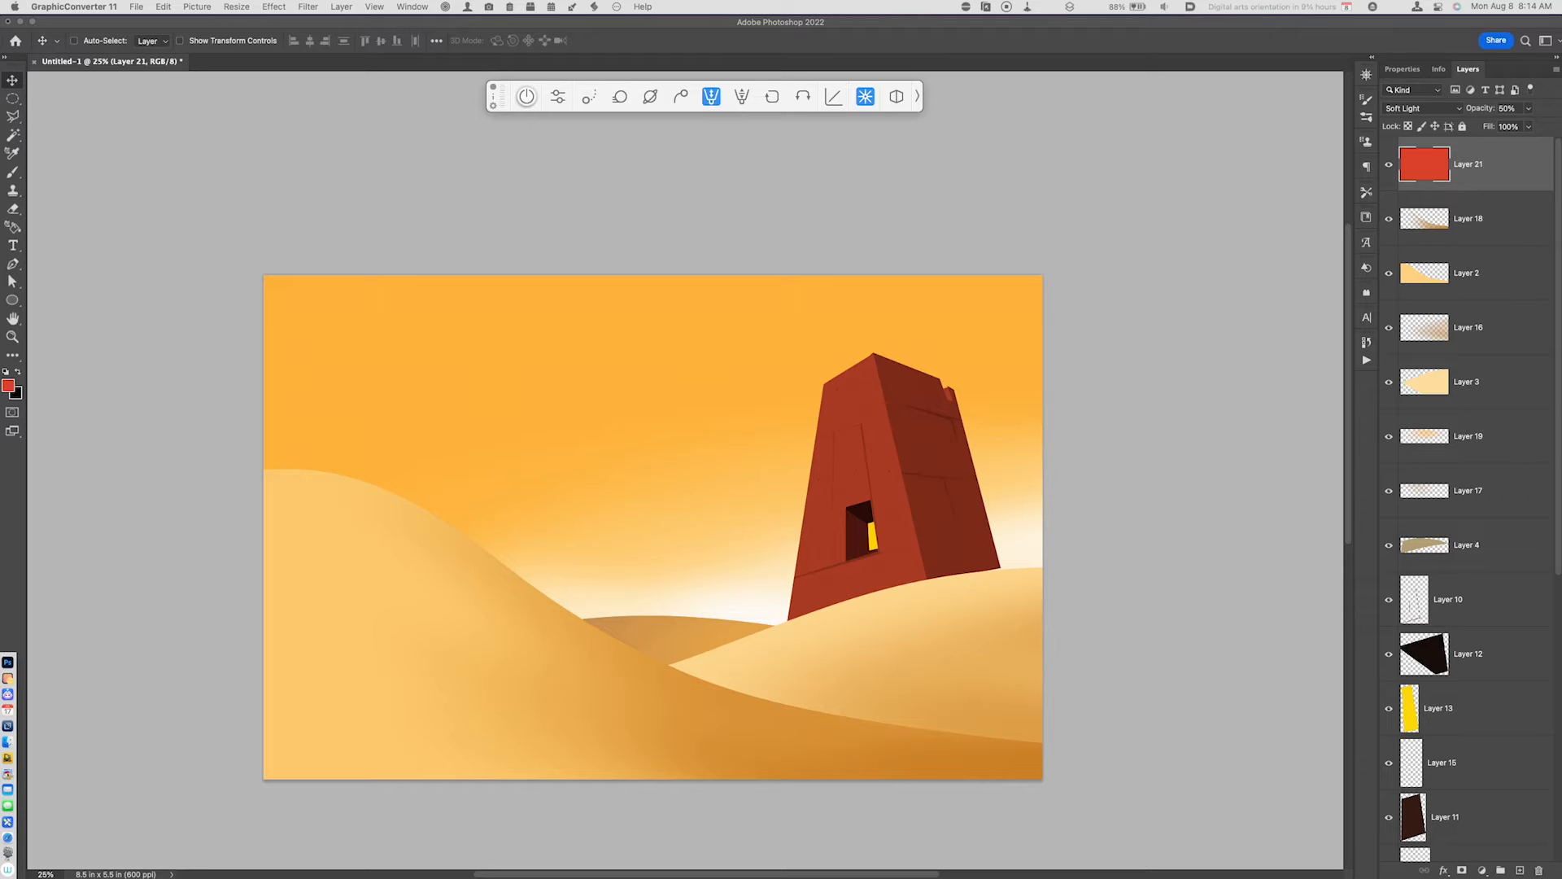
pyautogui.moveTo(615, 271); pyautogui.dragTo(748, 617)
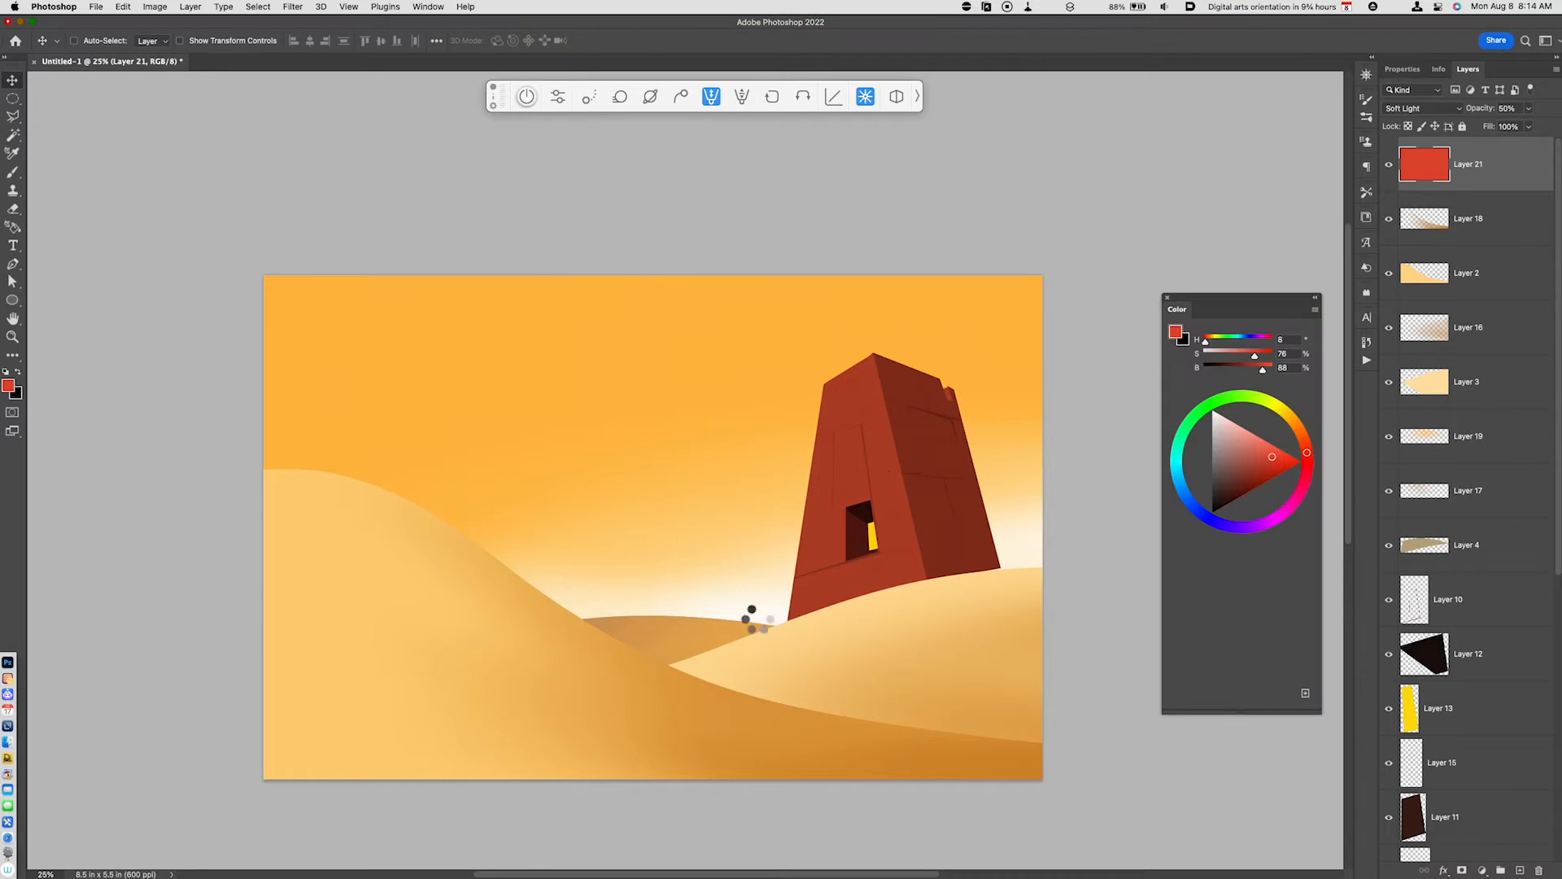
pyautogui.press('Return')
pyautogui.moveTo(838, 682); pyautogui.dragTo(951, 619)
# - Copy the watercolor texture inside the outline of the tower's front face (Layer 5) onto a new layer and hide the DGS_FallWatercolor_07 layer
pyautogui.scroll(-10, 1491, 491)
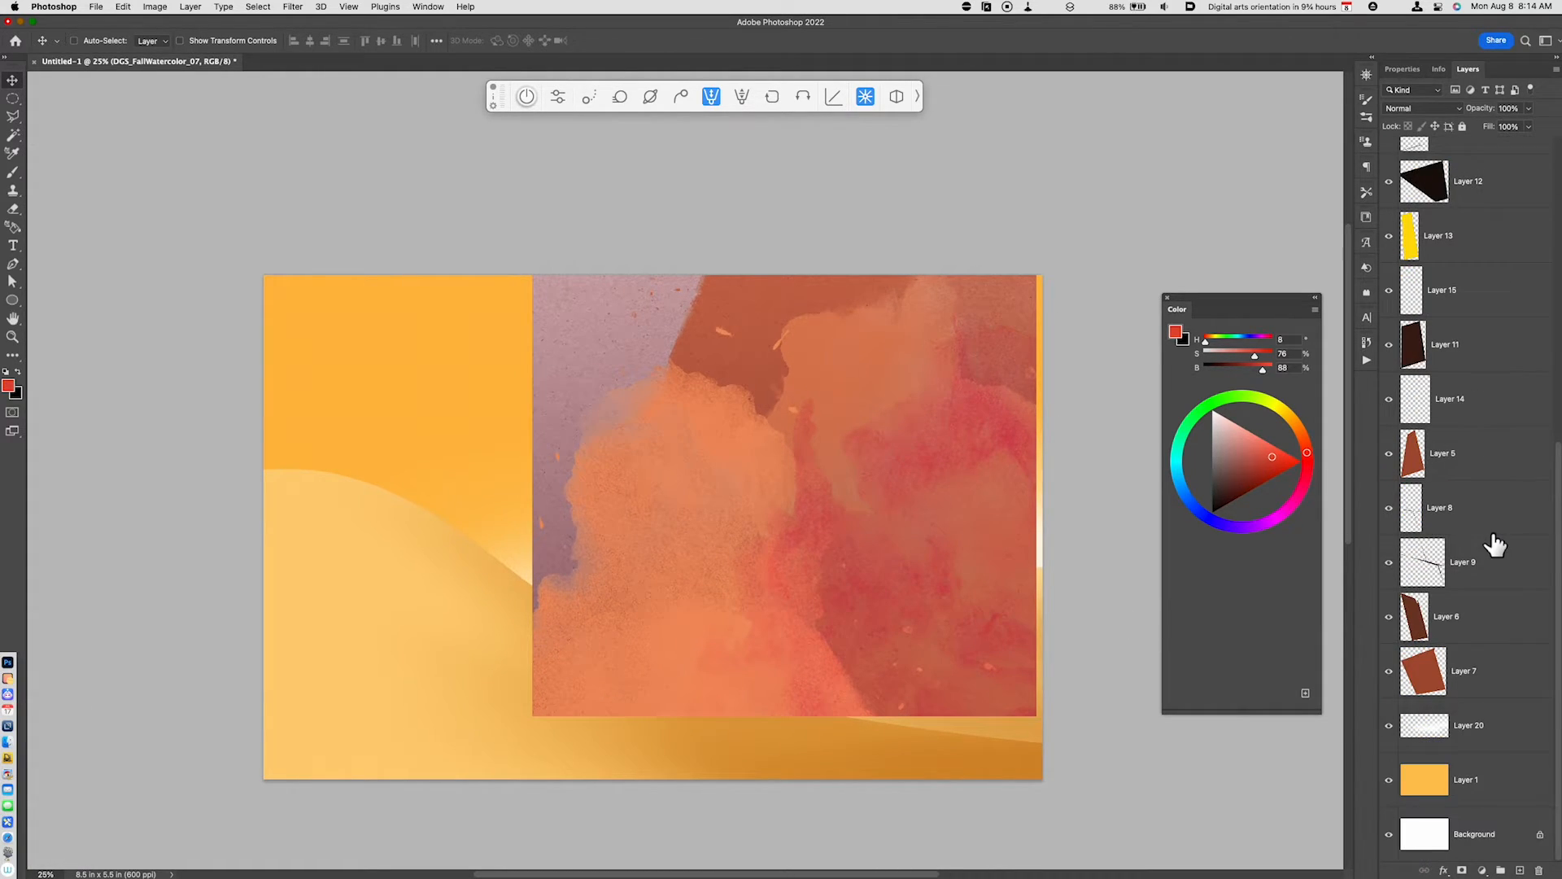
pyautogui.click(1456, 664)
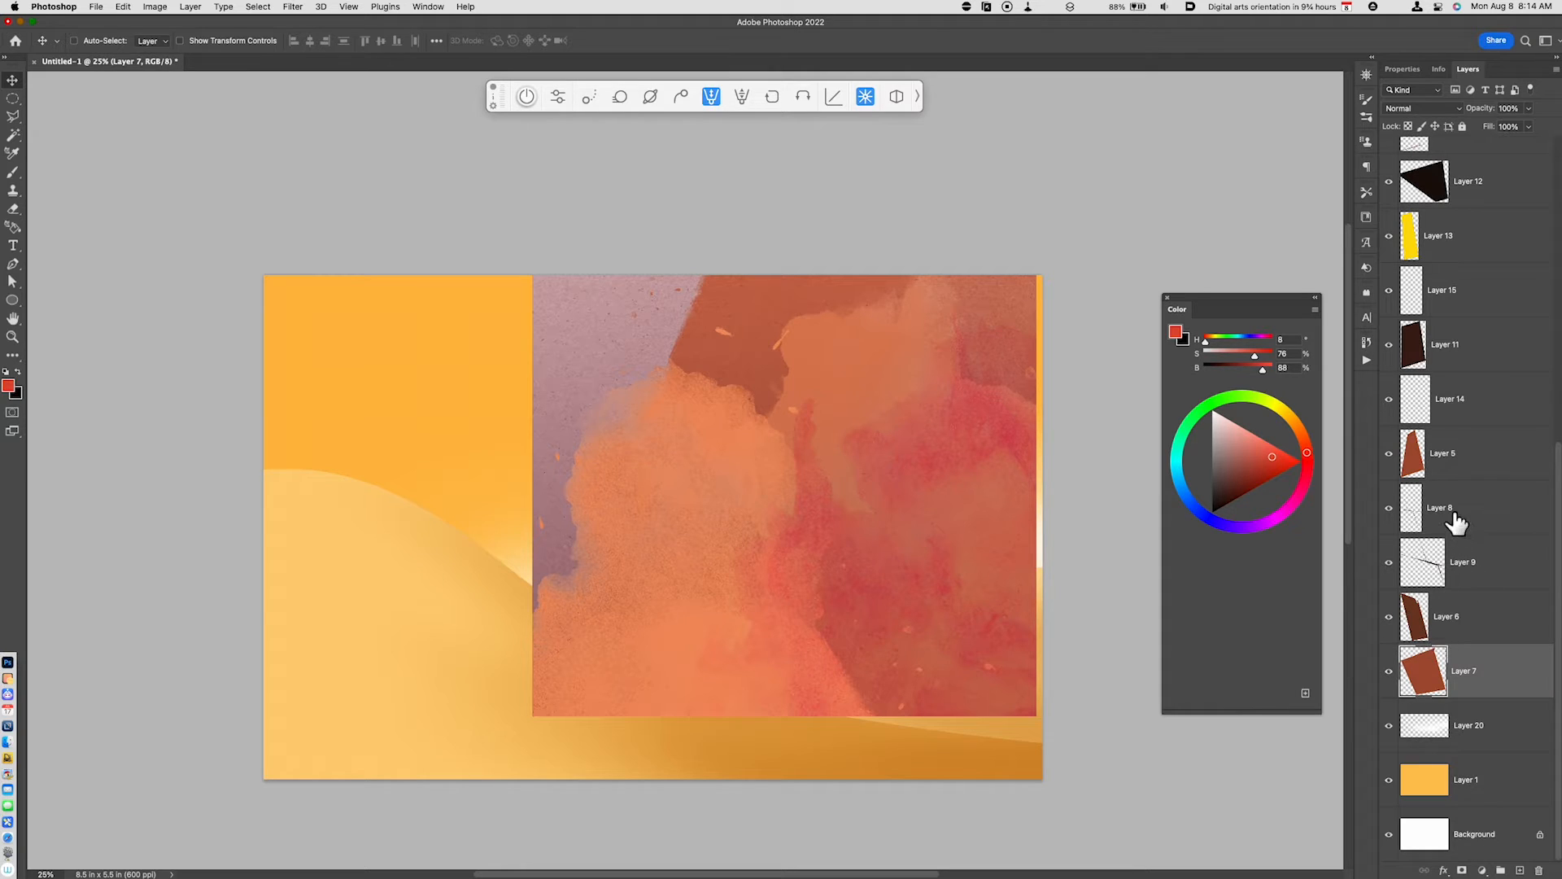
pyautogui.keyDown('super'); pyautogui.click(1414, 453); pyautogui.keyUp('super')
pyautogui.scroll(10, 1439, 382)
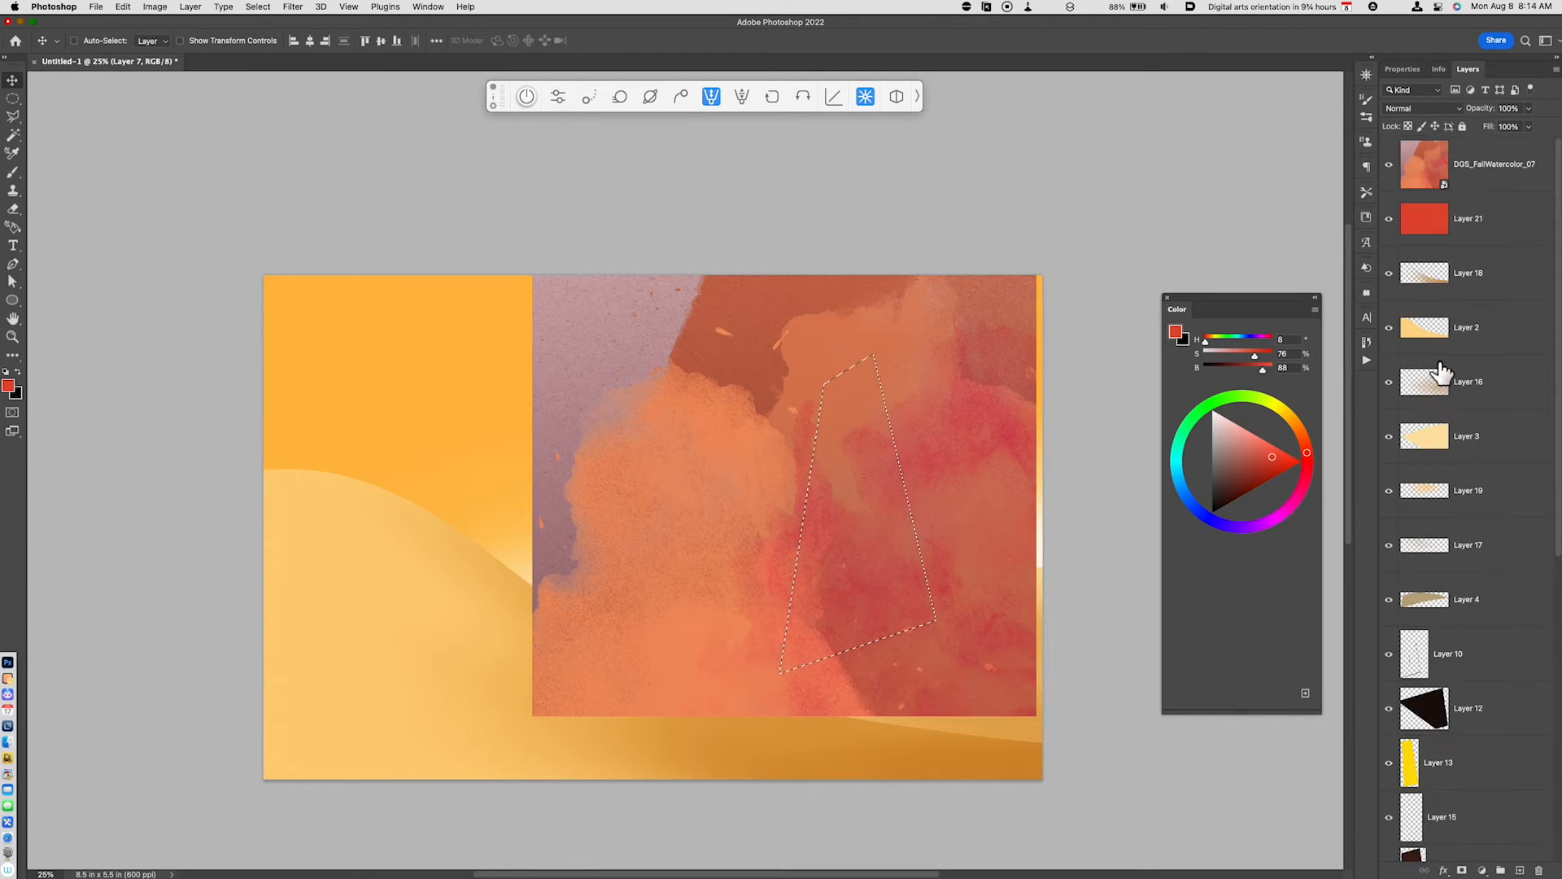
pyautogui.click(1475, 173)
pyautogui.press('super+j')
pyautogui.click(1388, 218)
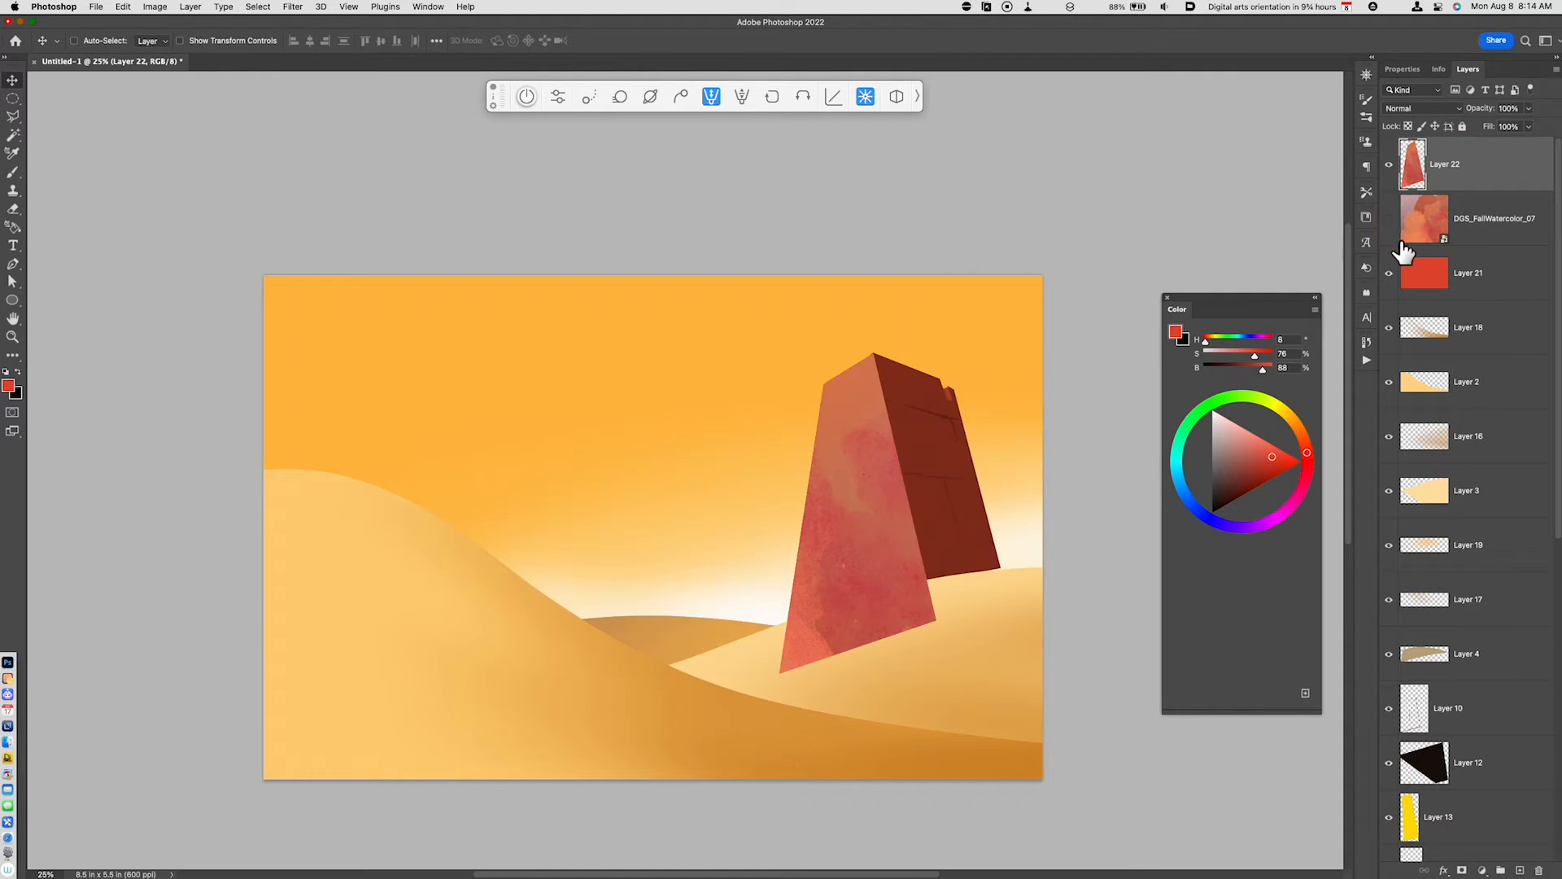
# - Blend the front face texture layer as Multiply and cut away the part overlapping the dune shape of Layer 3
pyautogui.click(1415, 108)
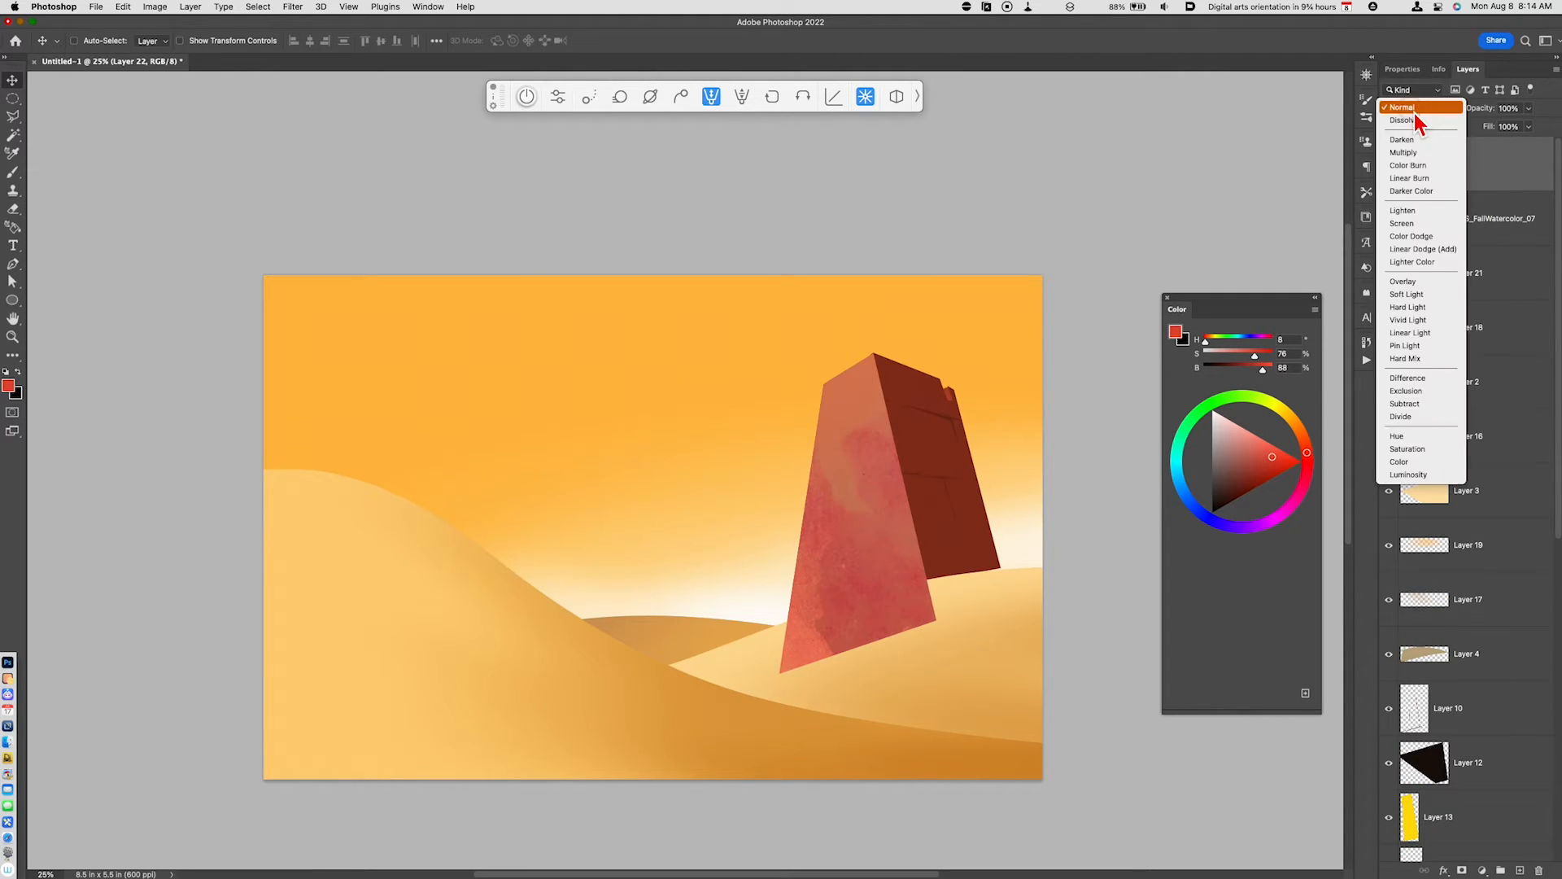
pyautogui.click(1428, 158)
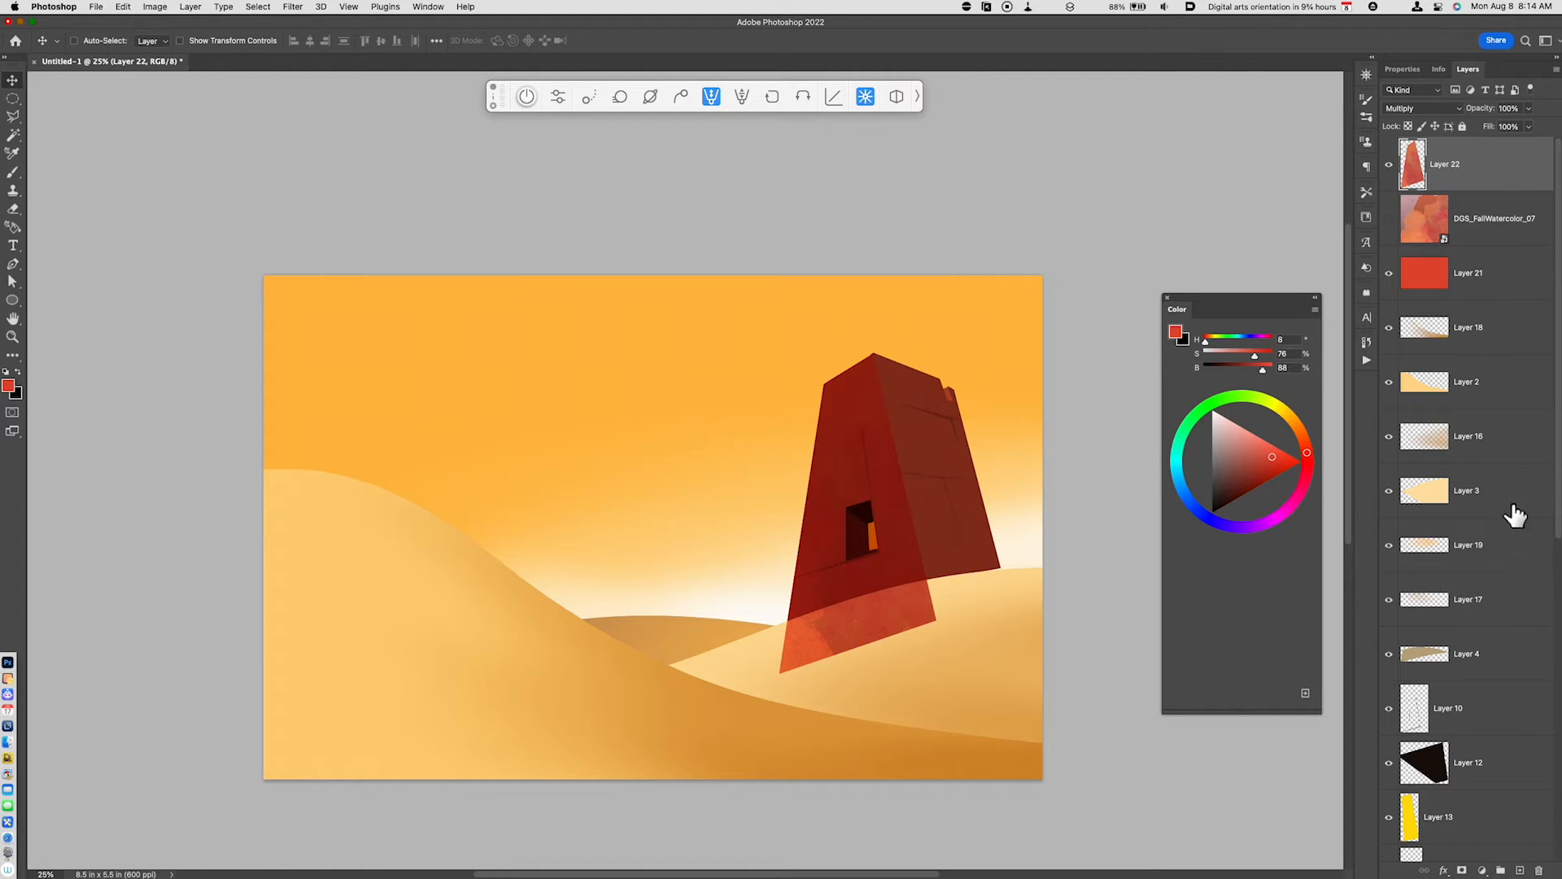
pyautogui.keyDown('super'); pyautogui.click(1424, 492); pyautogui.keyUp('super')
pyautogui.press('super+x')
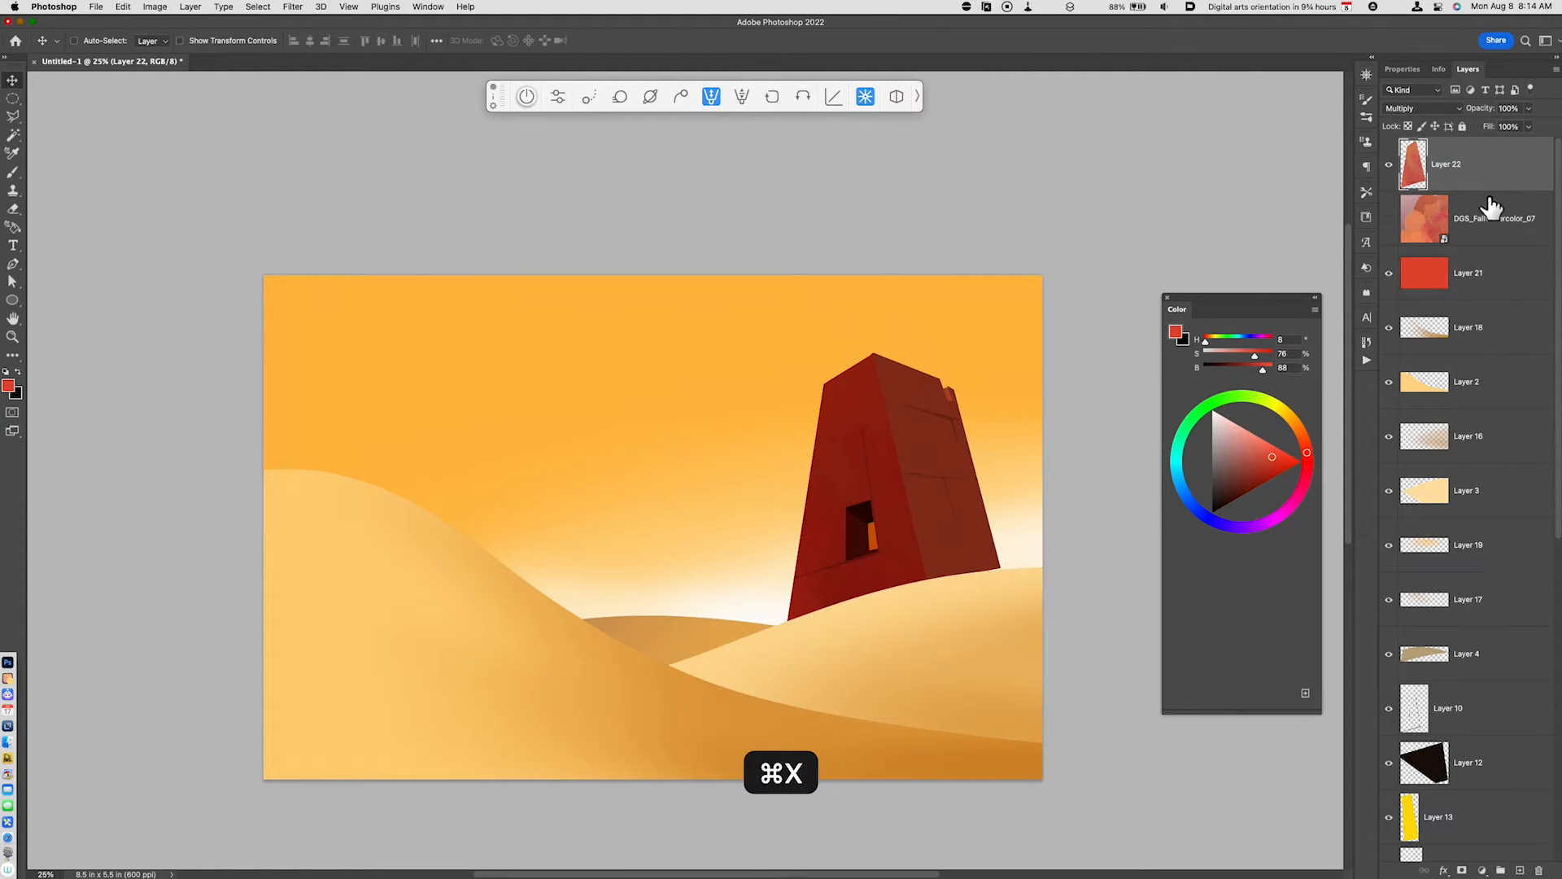
# - Select the yellow patch in the tower's window with the Magic Wand and cut the texture out of it on Layer 22
pyautogui.moveTo(1117, 678); pyautogui.dragTo(879, 747)
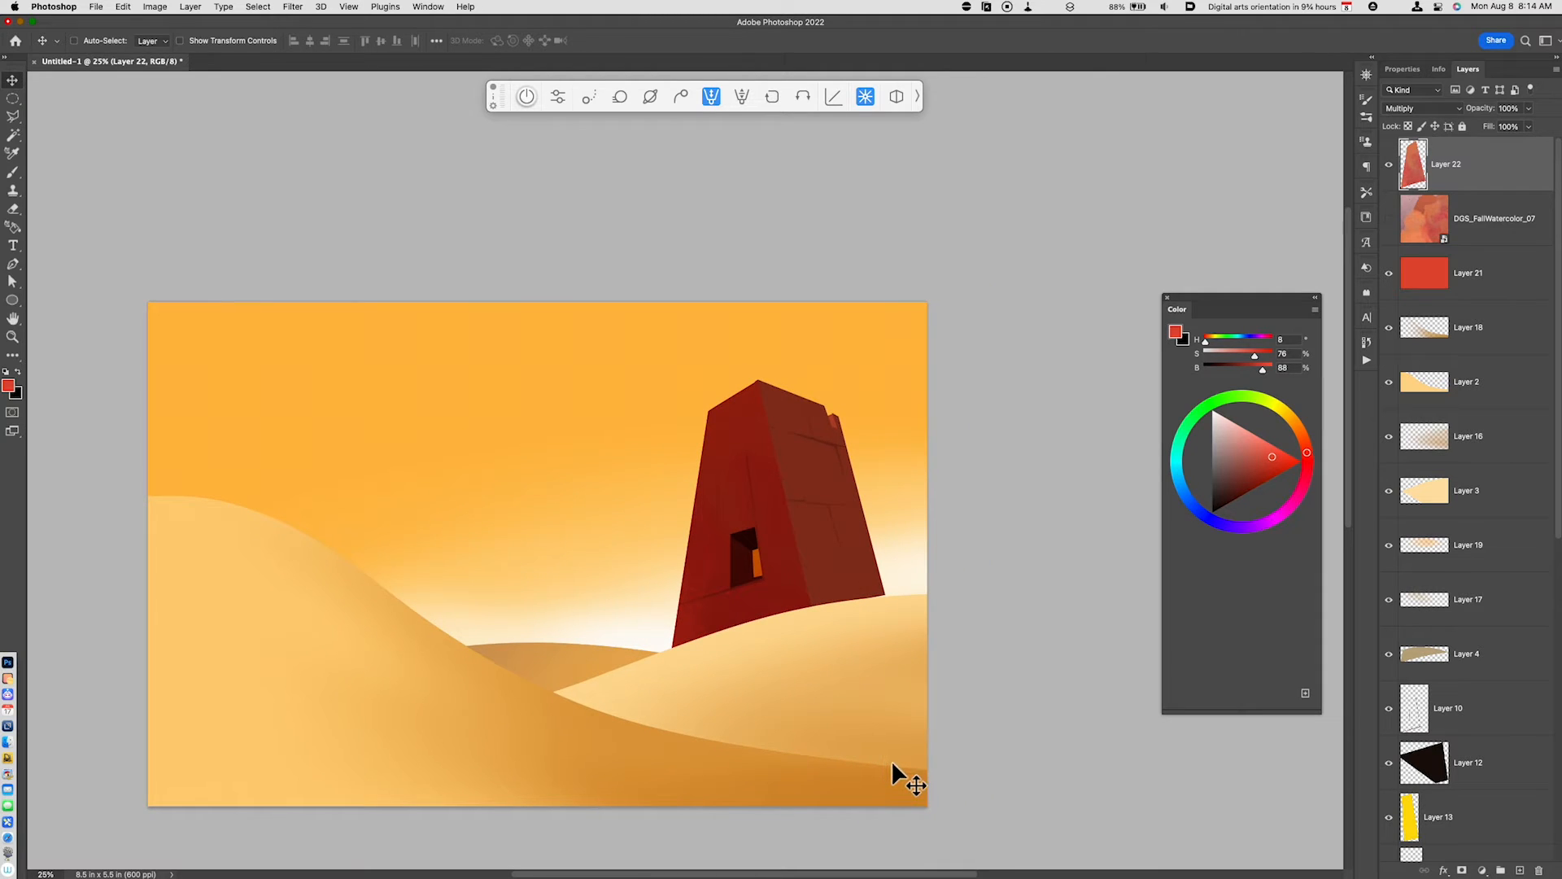
pyautogui.press('super+equal')
pyautogui.press('super+equal')
pyautogui.press('super+equal')
pyautogui.press('w')
pyautogui.click(873, 722)
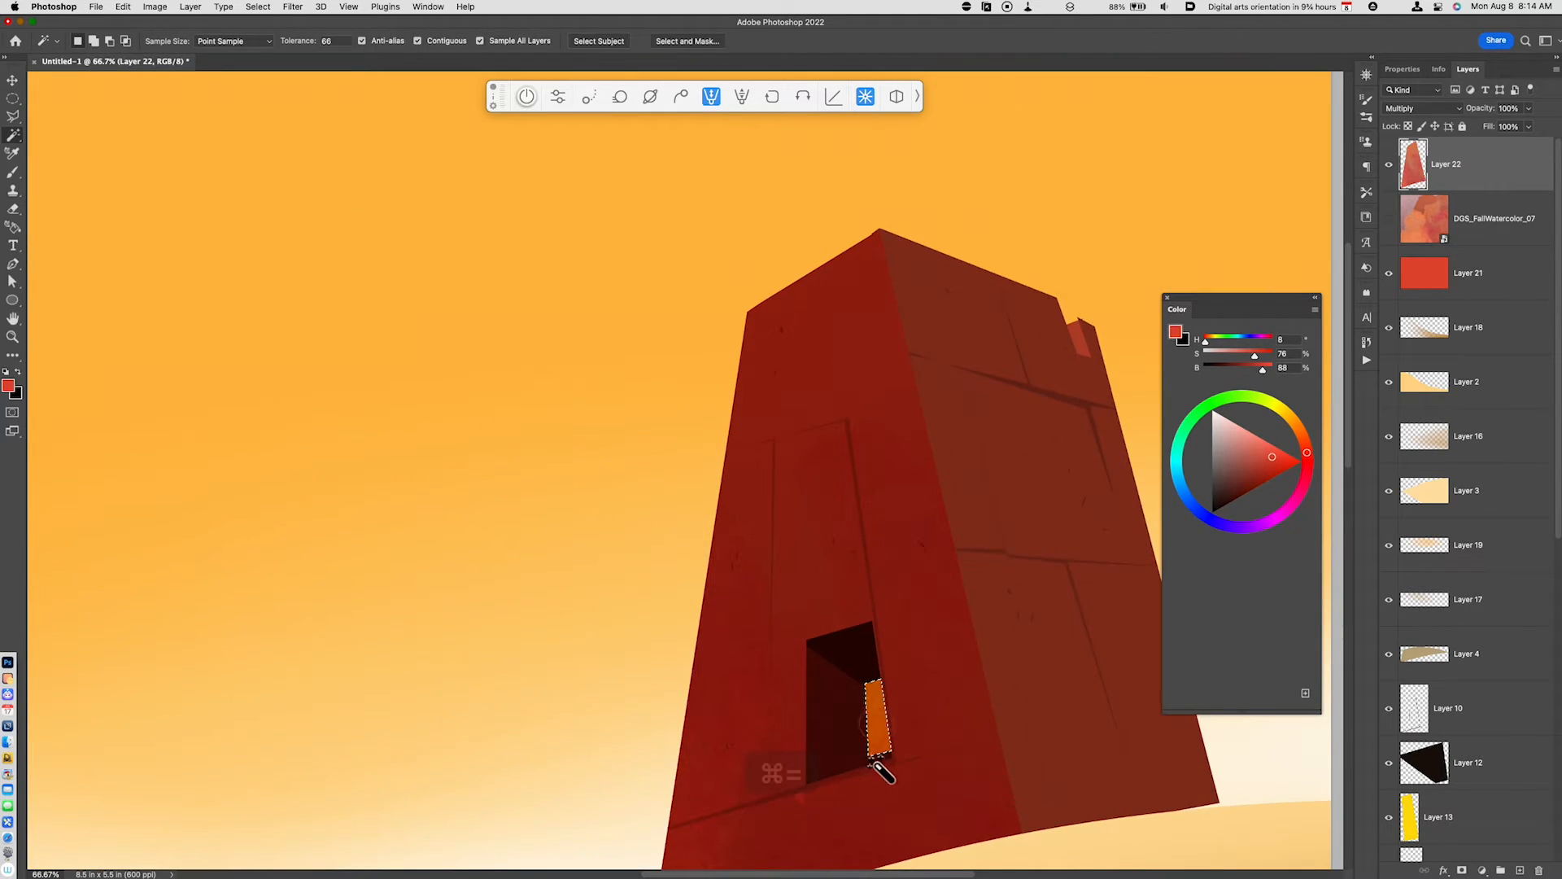
pyautogui.press('super+x')
pyautogui.press('super+minus')
pyautogui.press('super+minus')
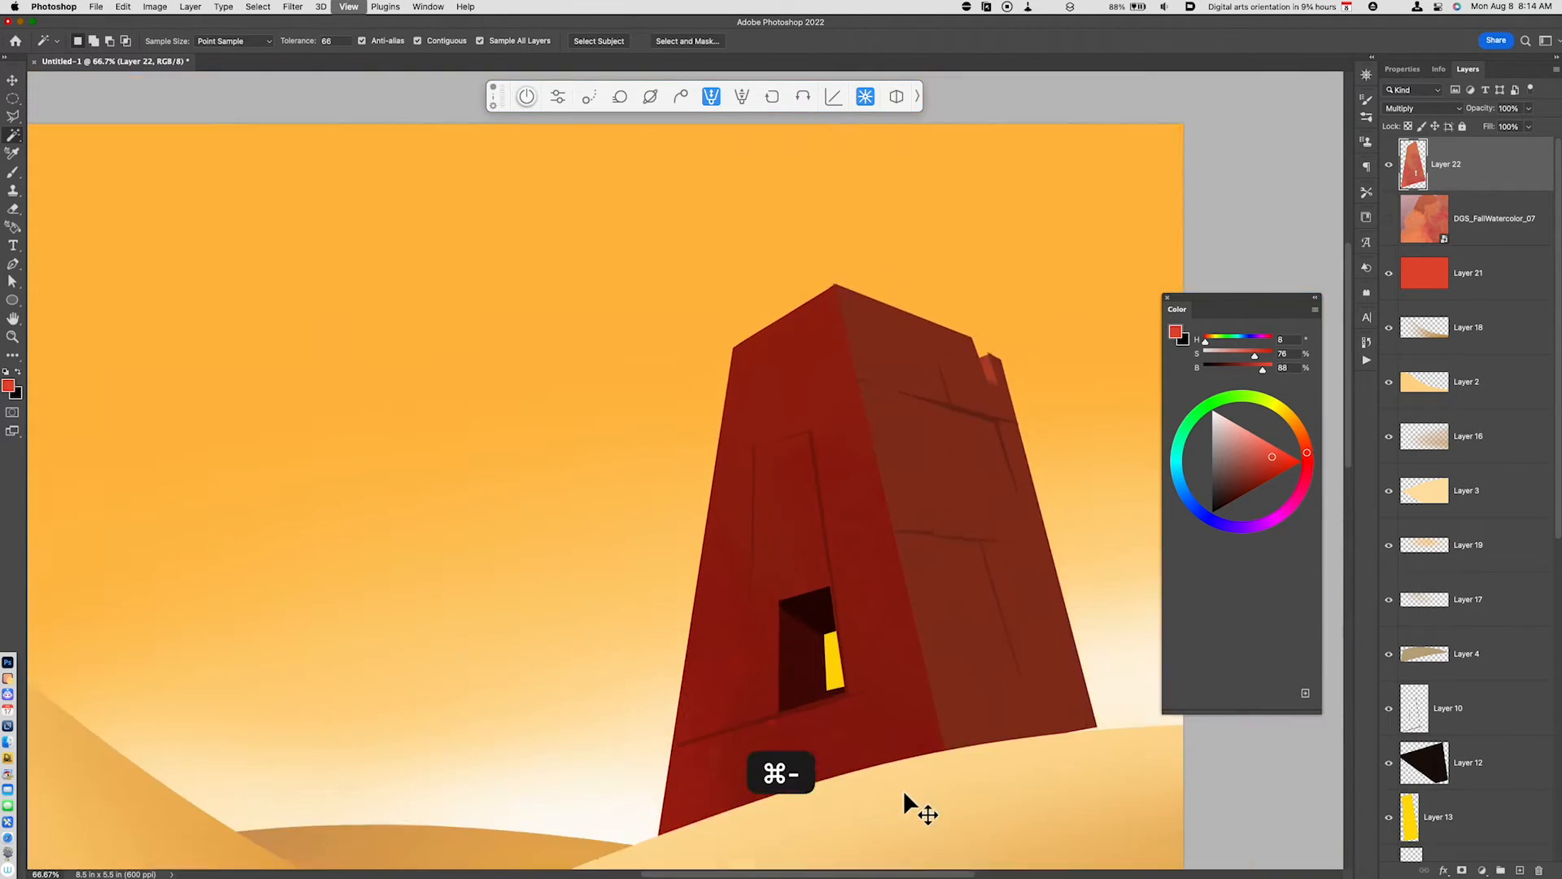
pyautogui.moveTo(900, 674); pyautogui.dragTo(887, 659)
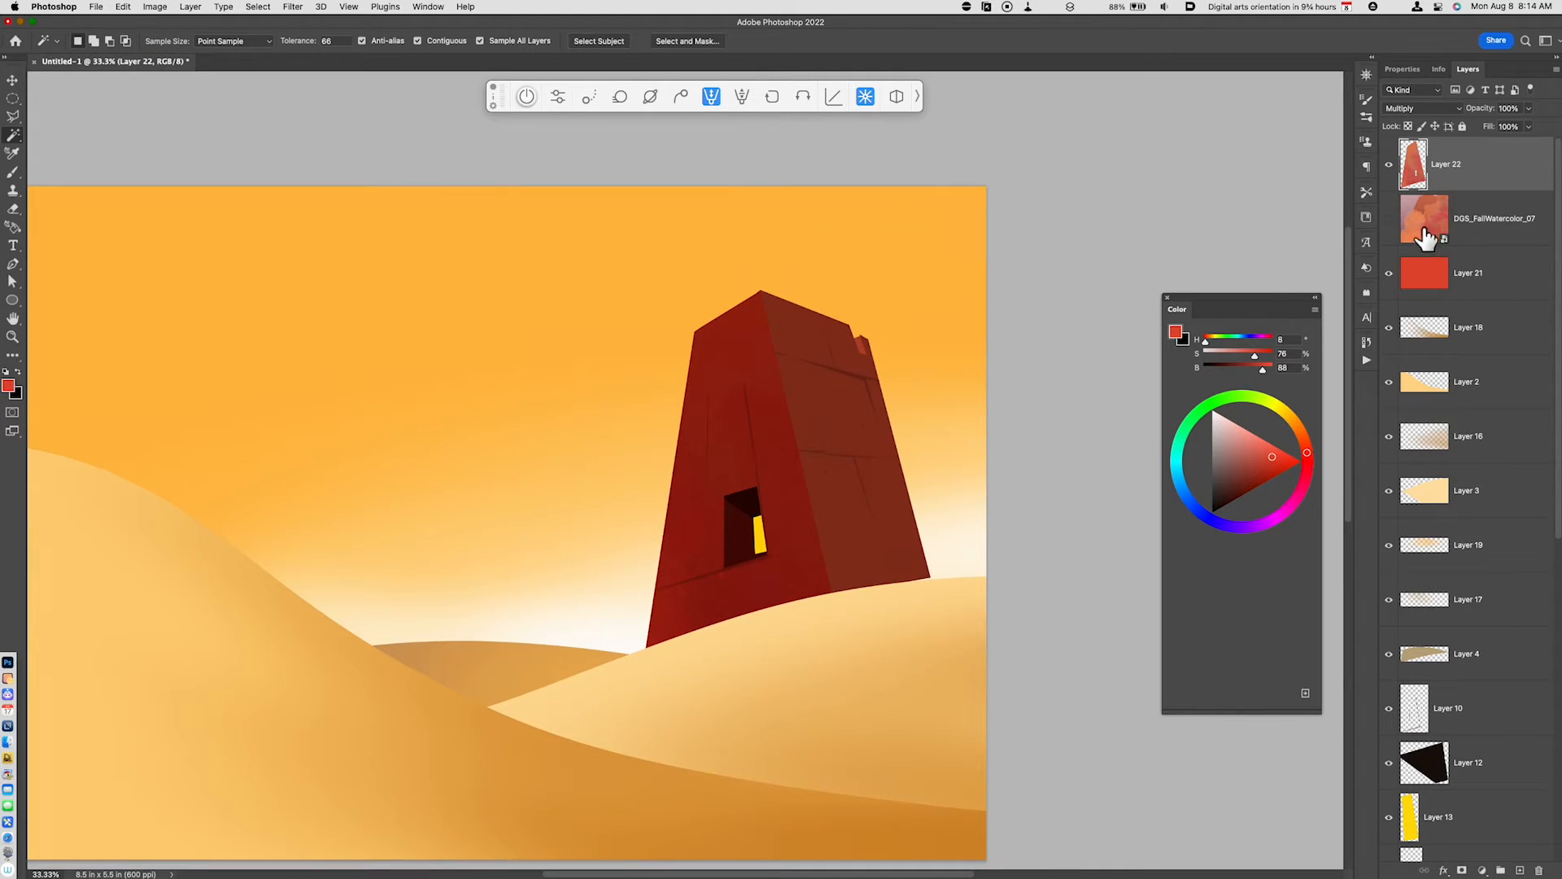
# - Copy the DGS_FallWatercolor_07 texture inside the outline of the tower's shadowed side face (Layer 6) onto a new layer
pyautogui.click(1477, 238)
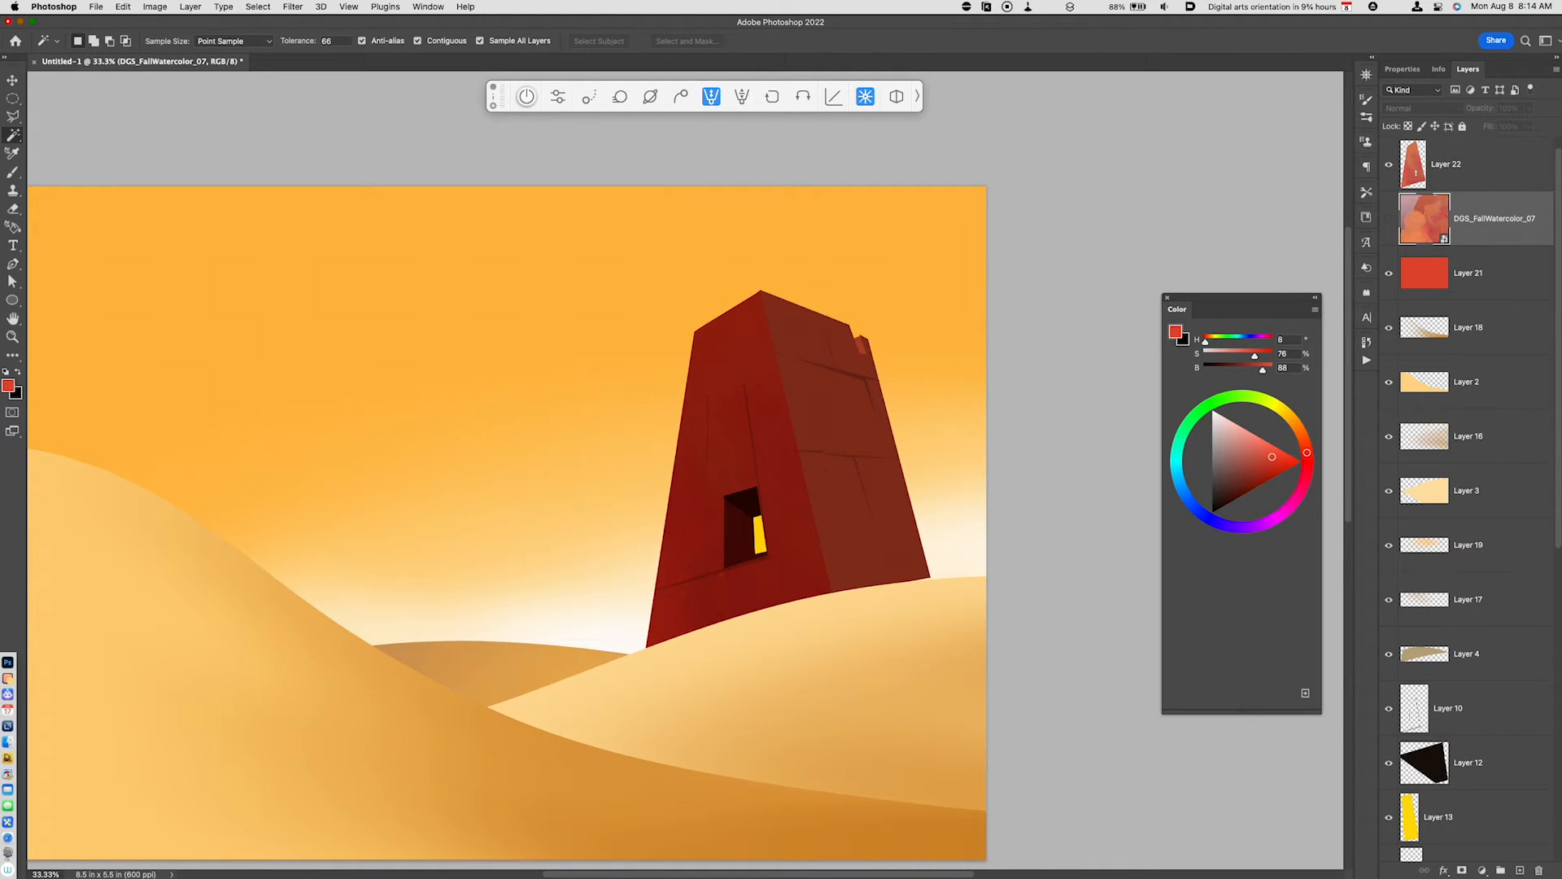
pyautogui.scroll(-9, 1555, 728)
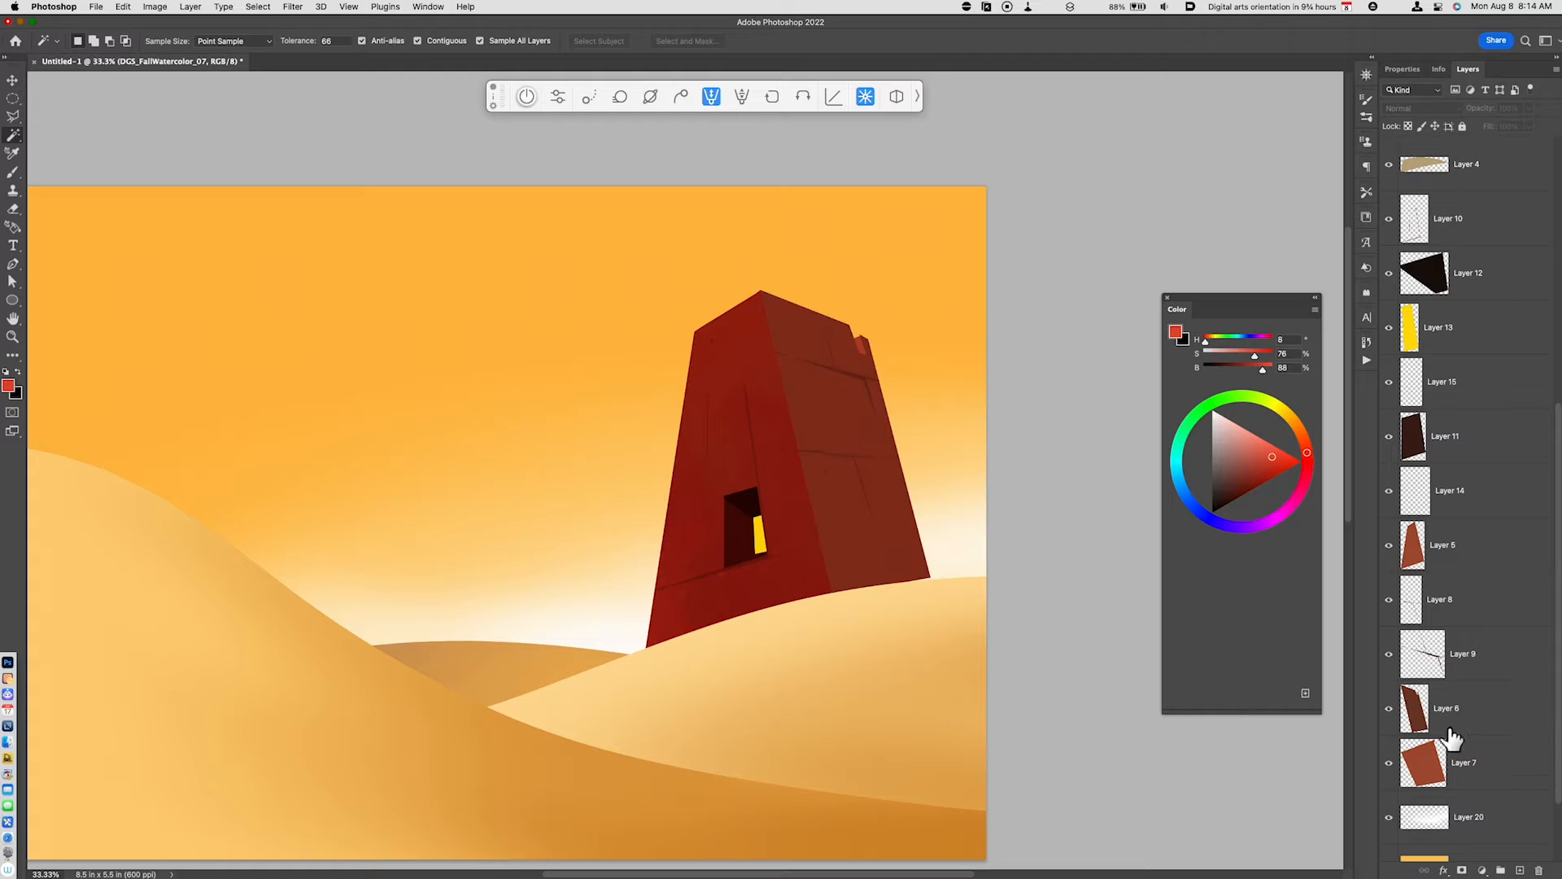
pyautogui.keyDown('super'); pyautogui.click(1415, 708); pyautogui.keyUp('super')
pyautogui.scroll(10, 1477, 236)
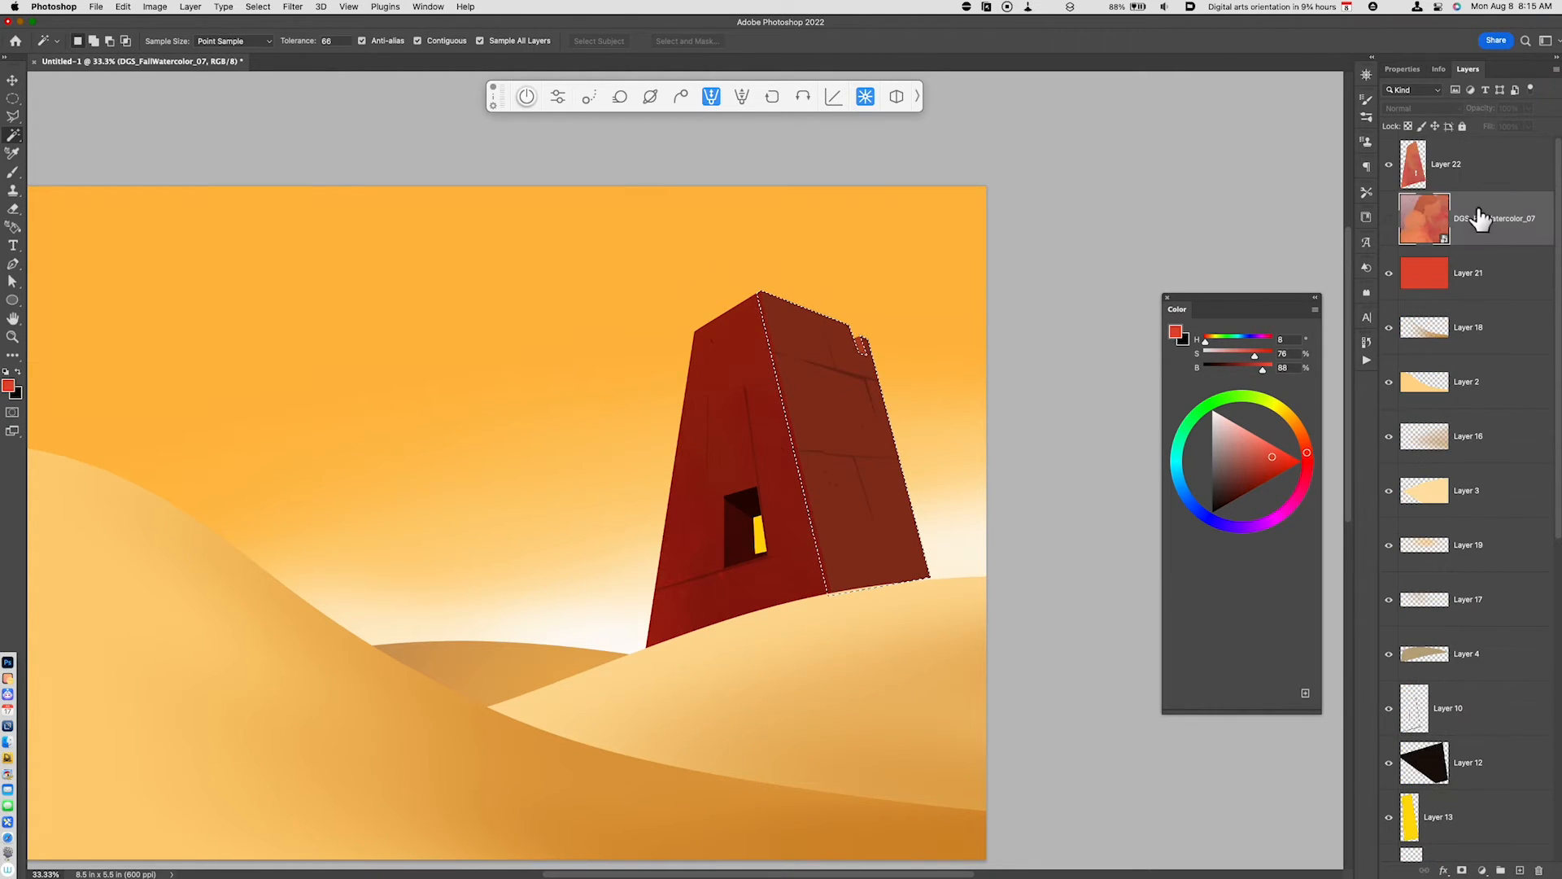
pyautogui.press('super+j')
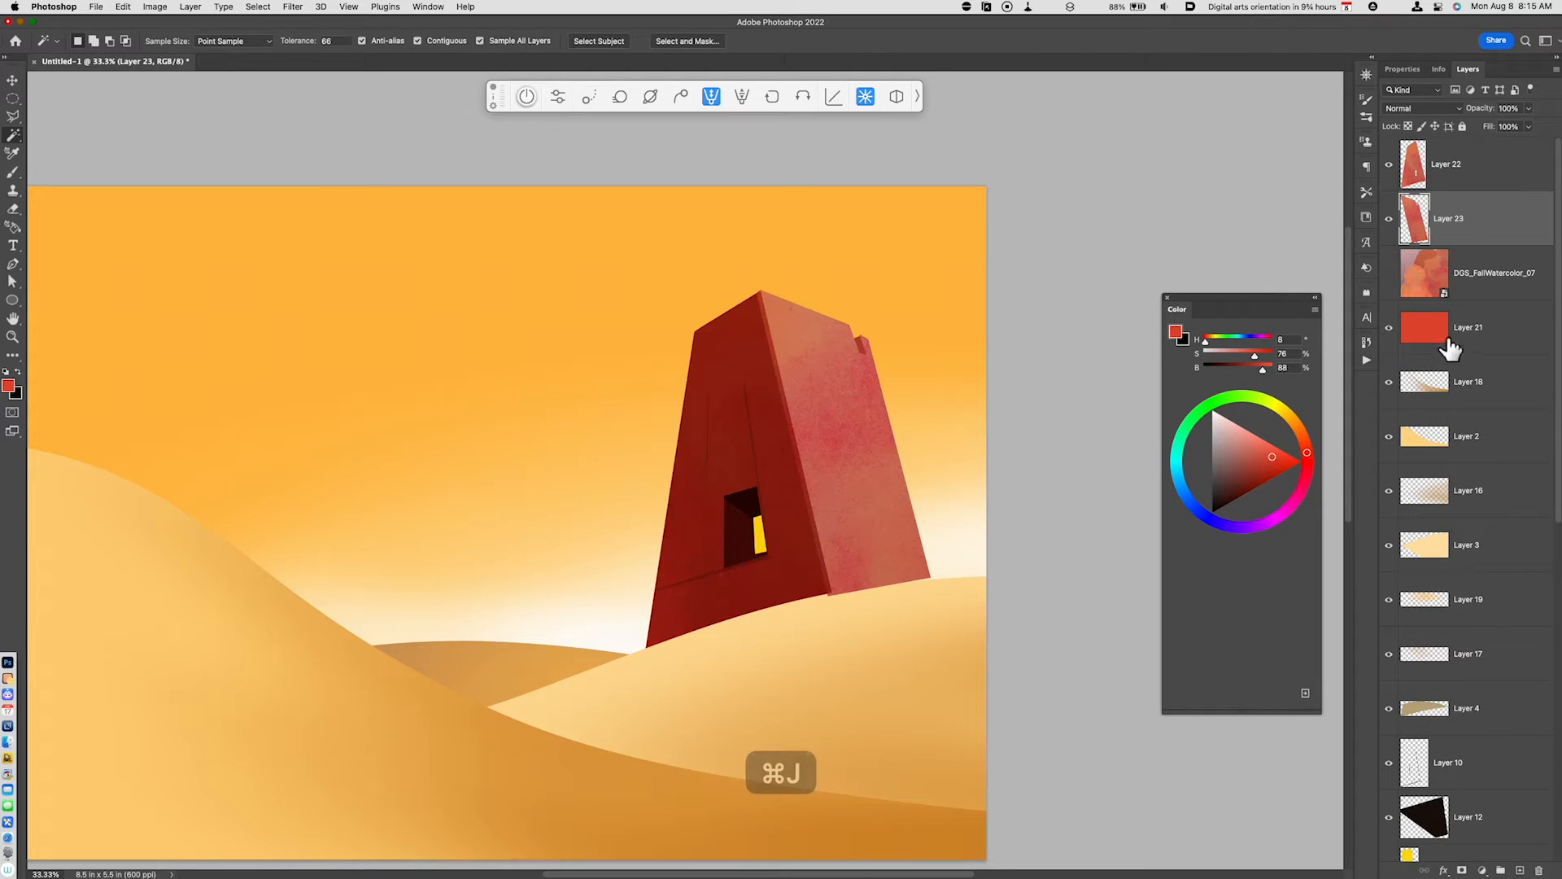
# - Blend the side face texture layer as Multiply and cut away the part overlapping the dune in front of the tower
pyautogui.click(1415, 110)
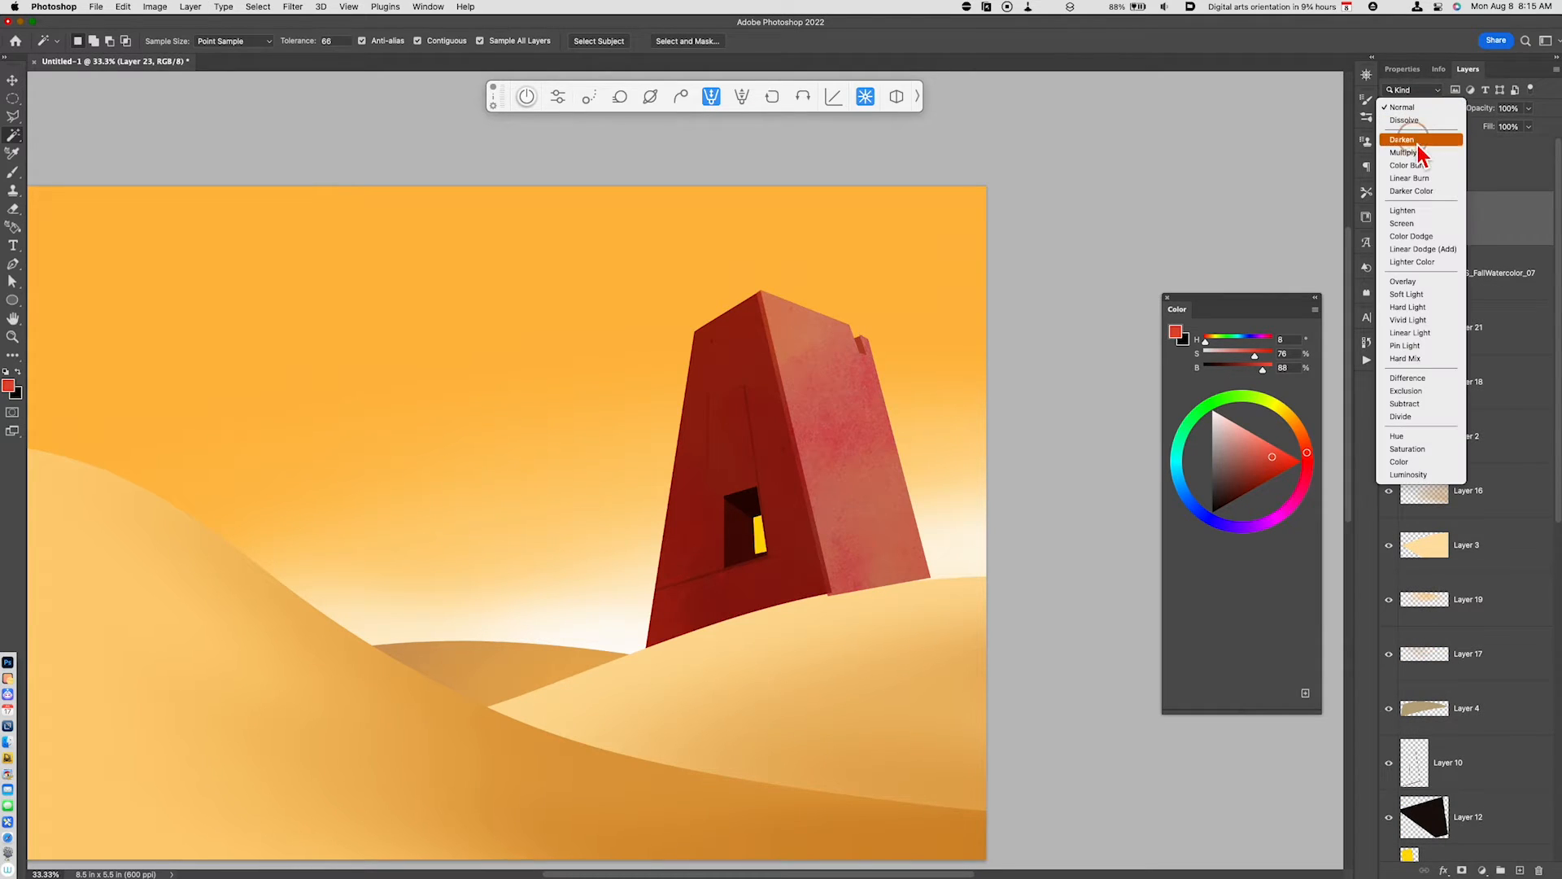
pyautogui.click(1416, 155)
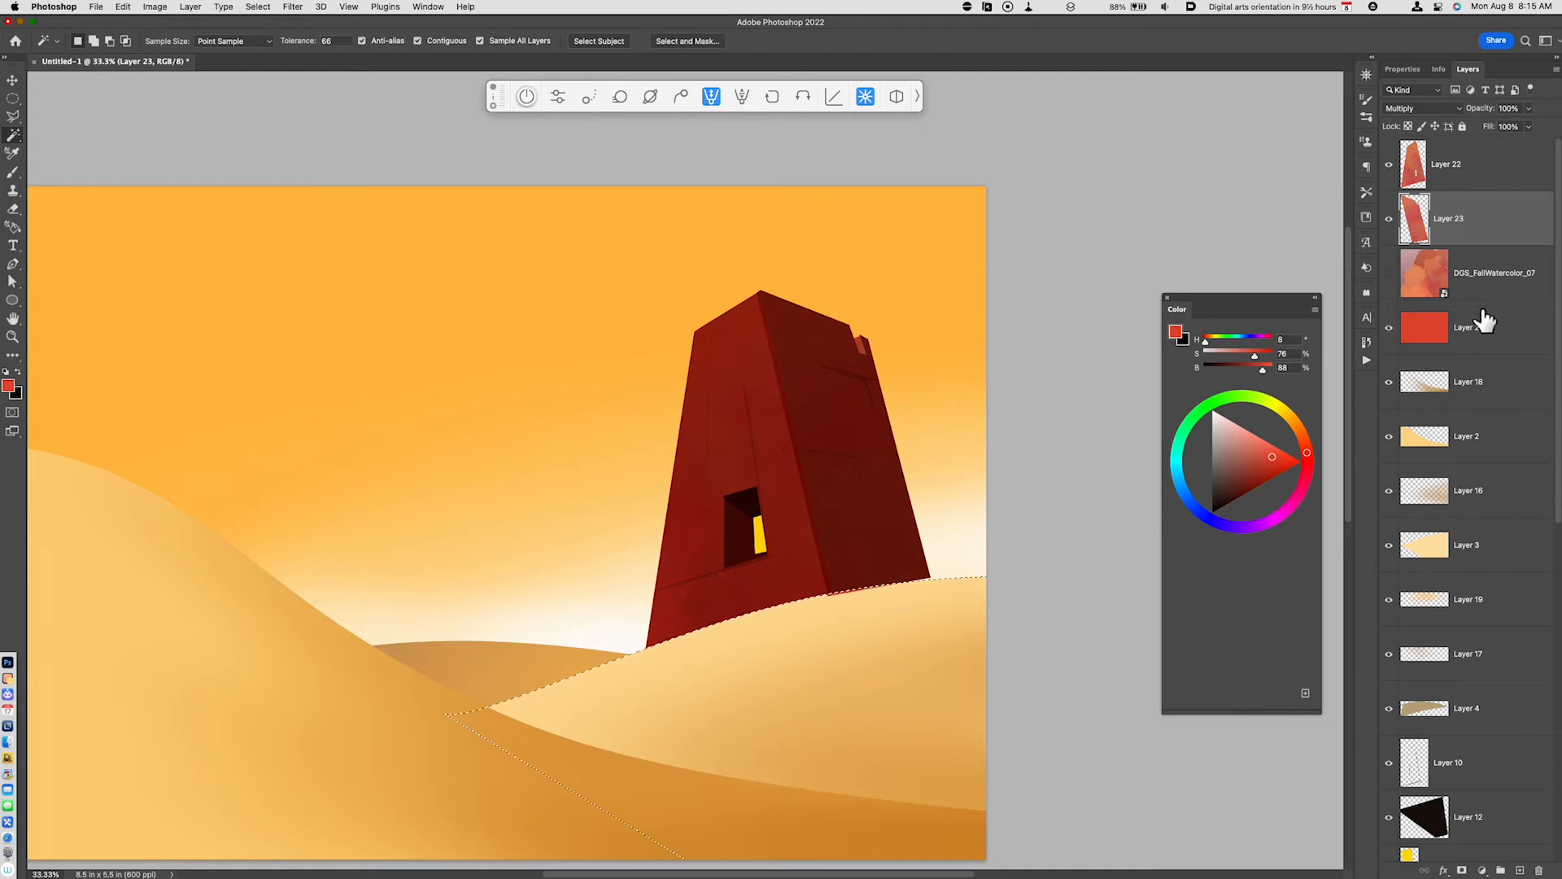
pyautogui.press('super+x')
pyautogui.moveTo(848, 681); pyautogui.dragTo(1000, 673)
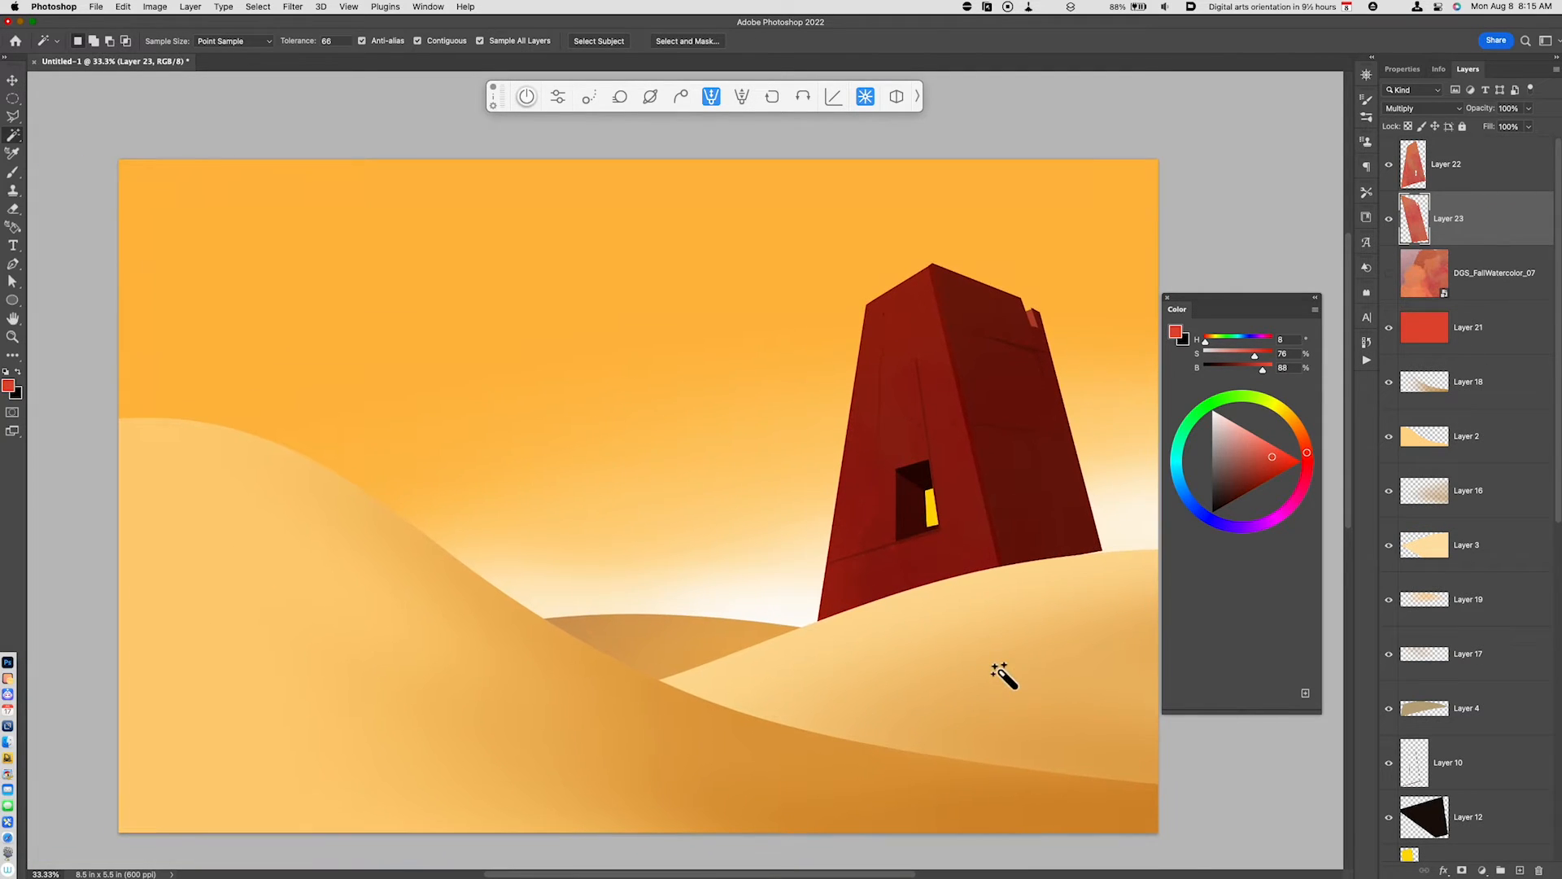
pyautogui.press('super+minus')
pyautogui.moveTo(899, 663); pyautogui.dragTo(928, 716)
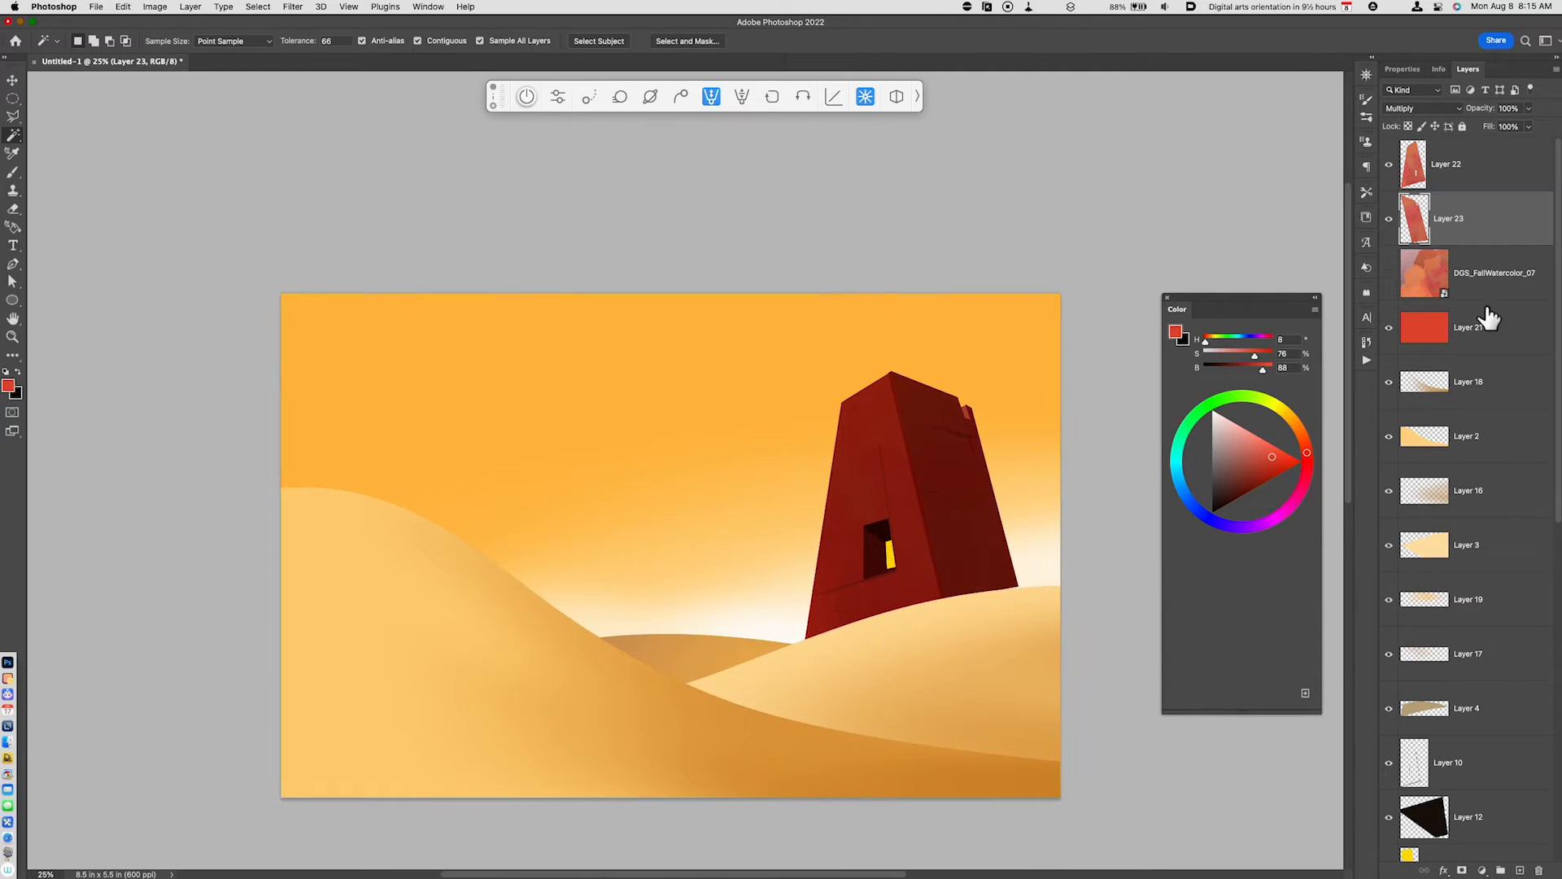
# - Add a new layer above Layer 22, choose a bright orange (H 38, S 100, B 100) and blend the layer as Screen
pyautogui.click(1543, 175)
pyautogui.press('alt+shift+super+n')
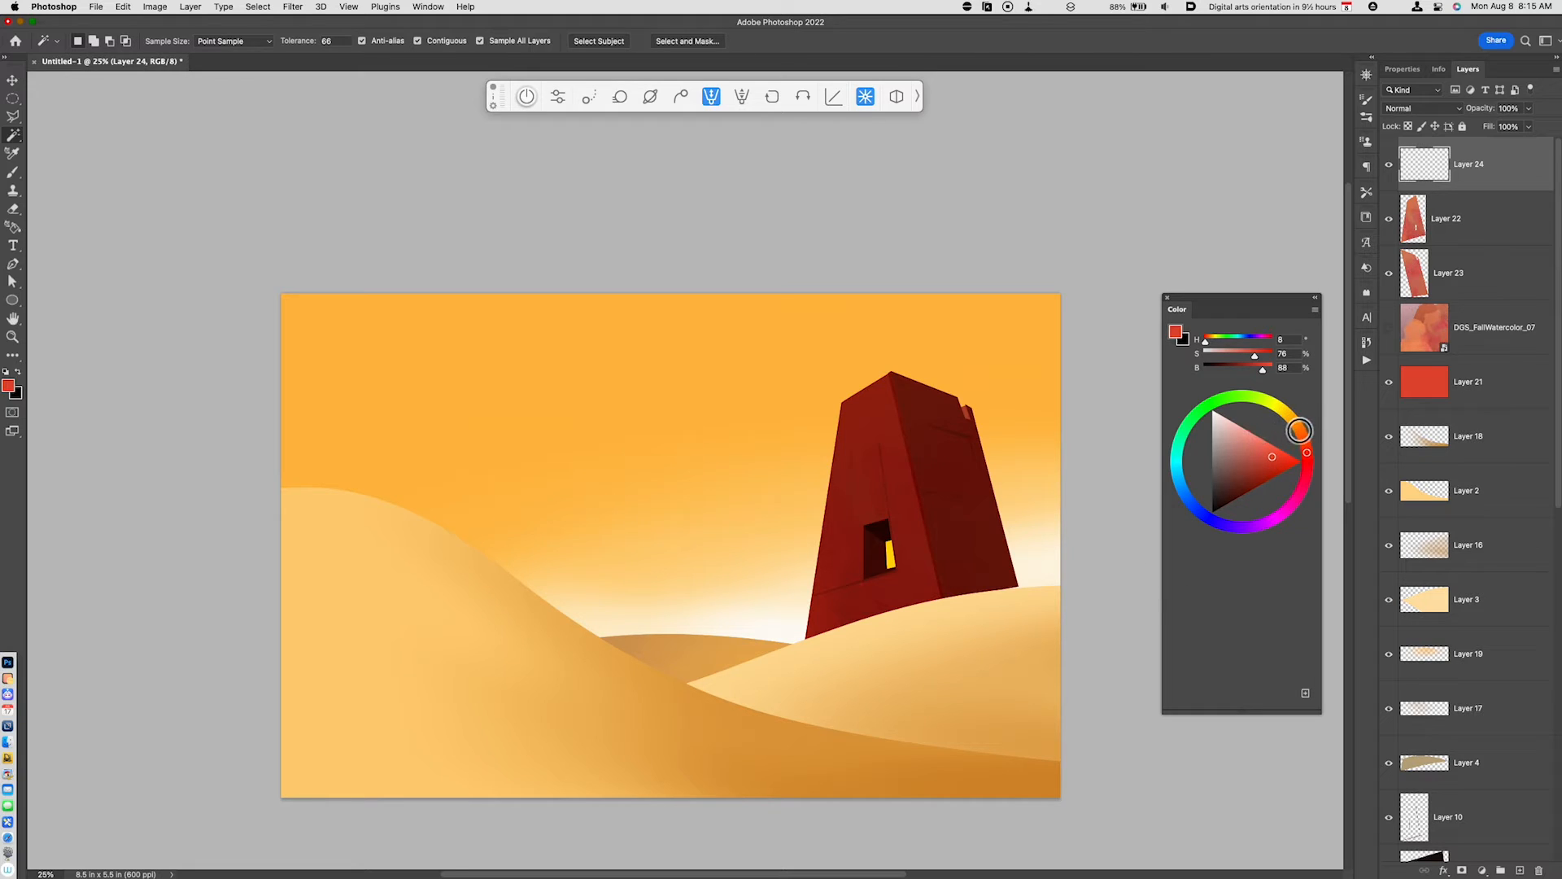
pyautogui.moveTo(1300, 431); pyautogui.dragTo(1295, 417)
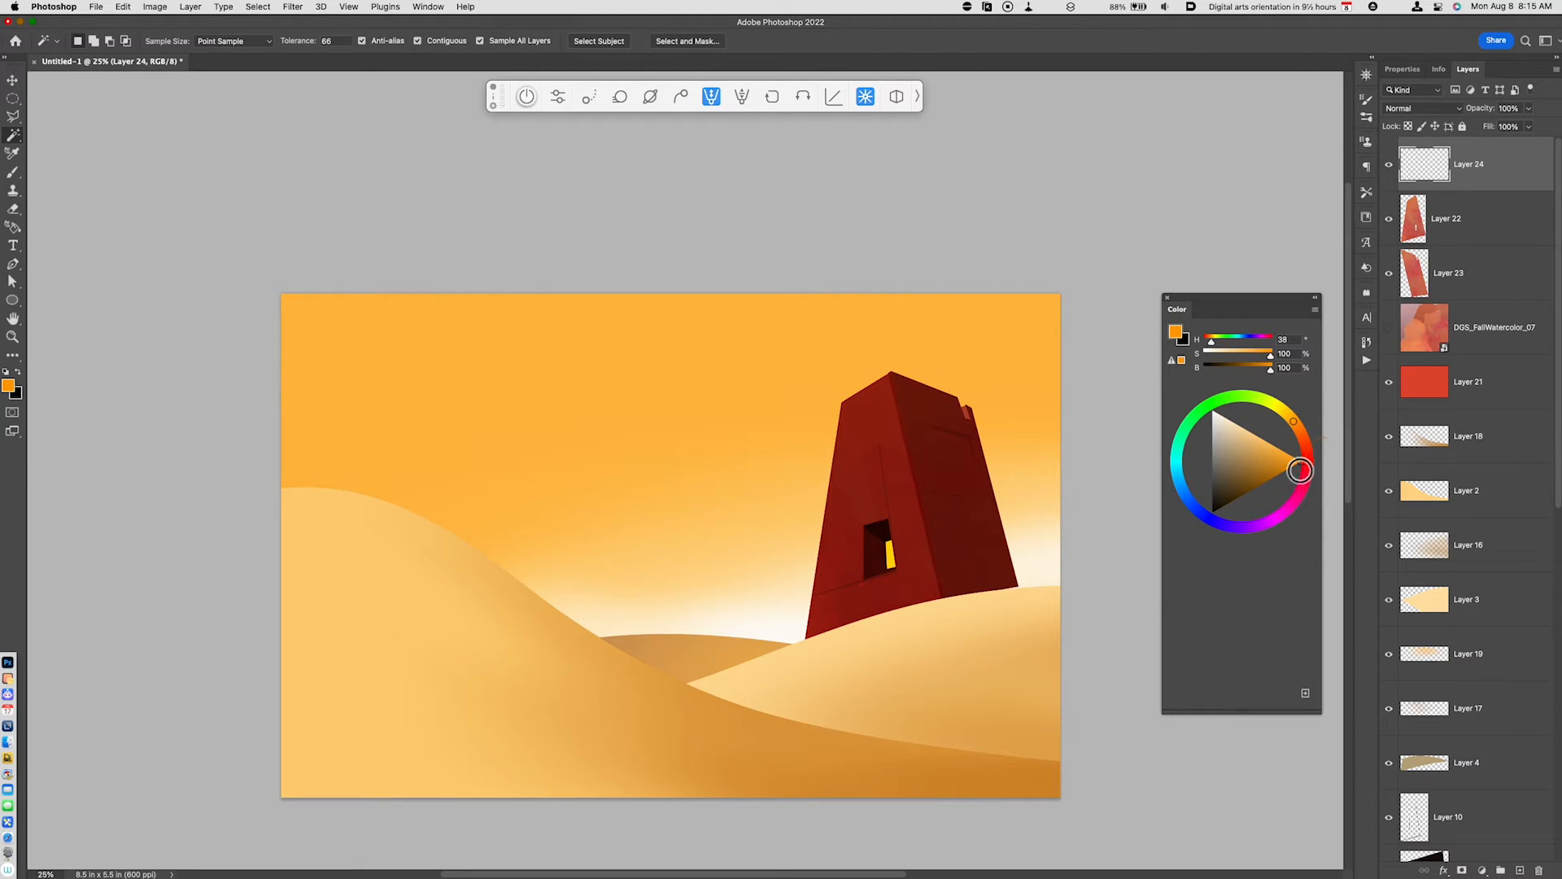
pyautogui.click(1444, 112)
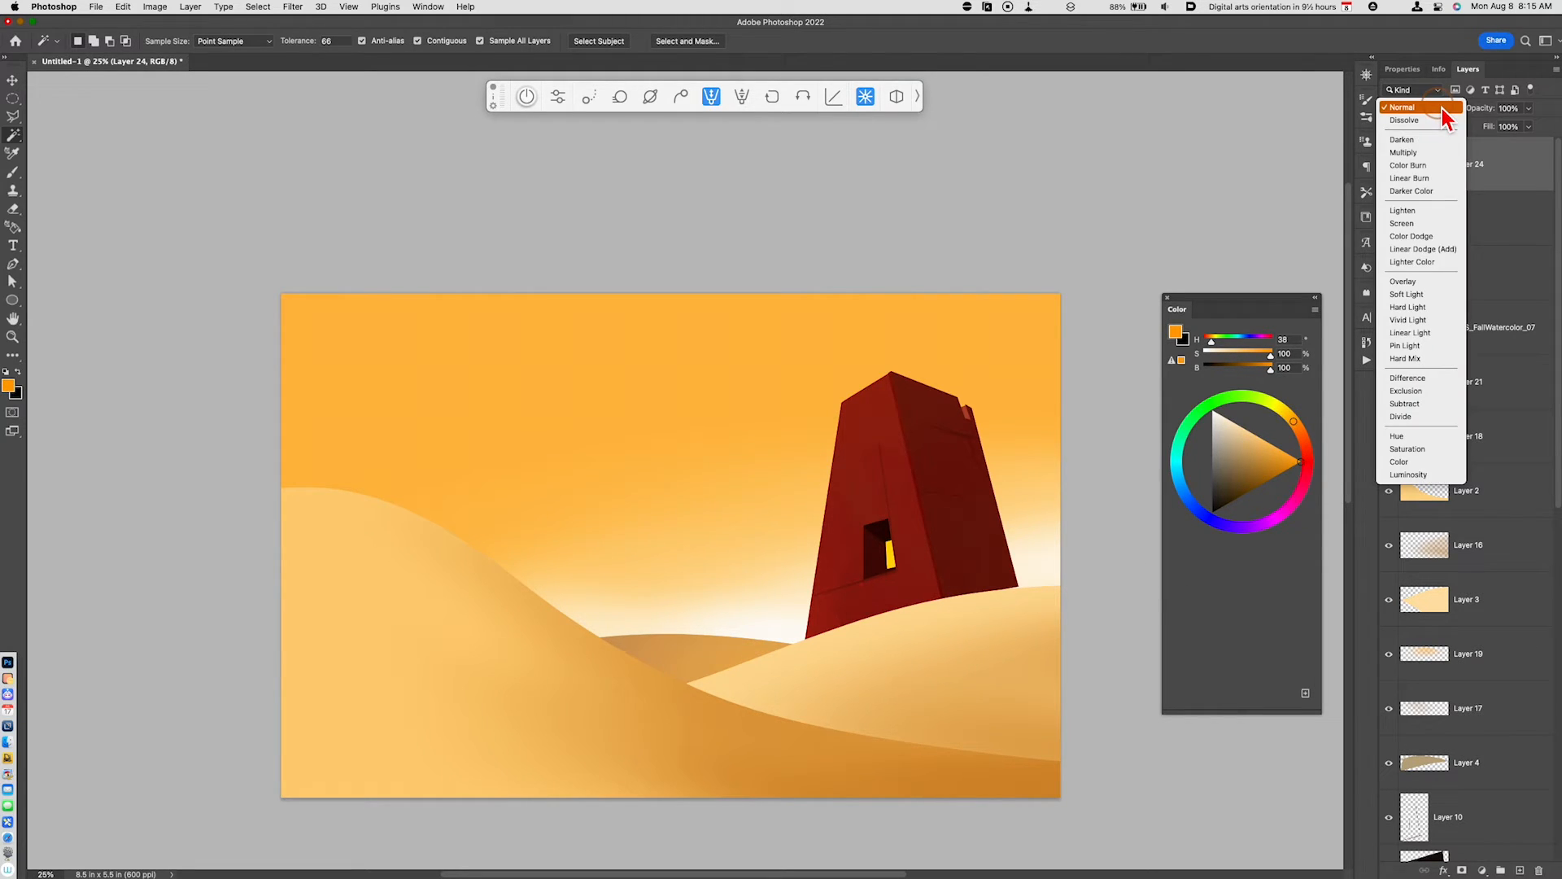
pyautogui.click(1424, 224)
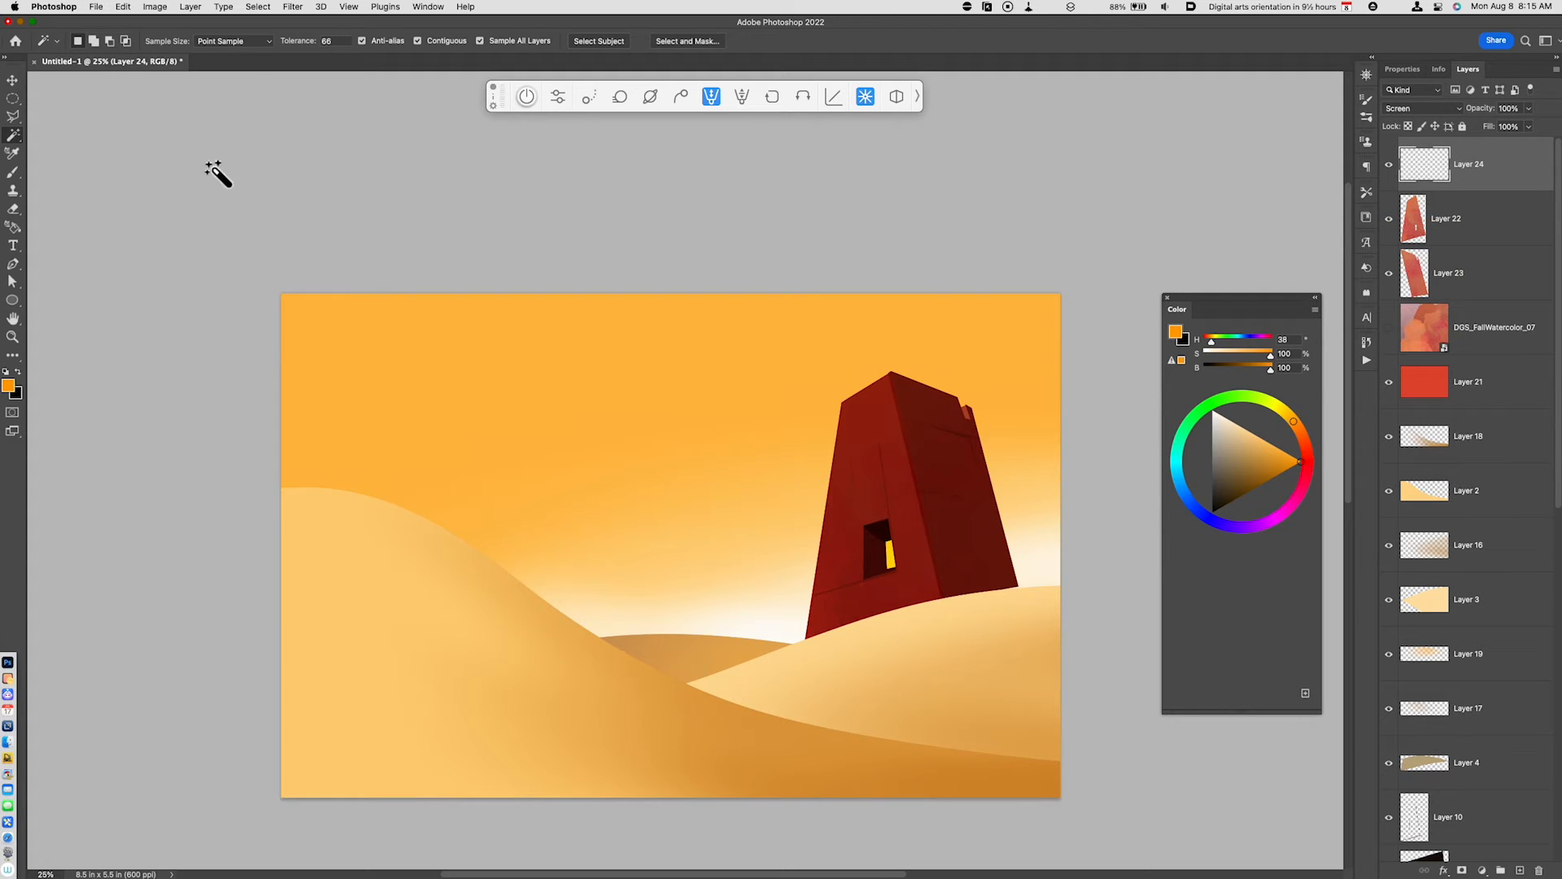
# - Paint a soft orange glow along both outer edges of the tower and over the dune at its base with the 700 px brush
pyautogui.press('b')
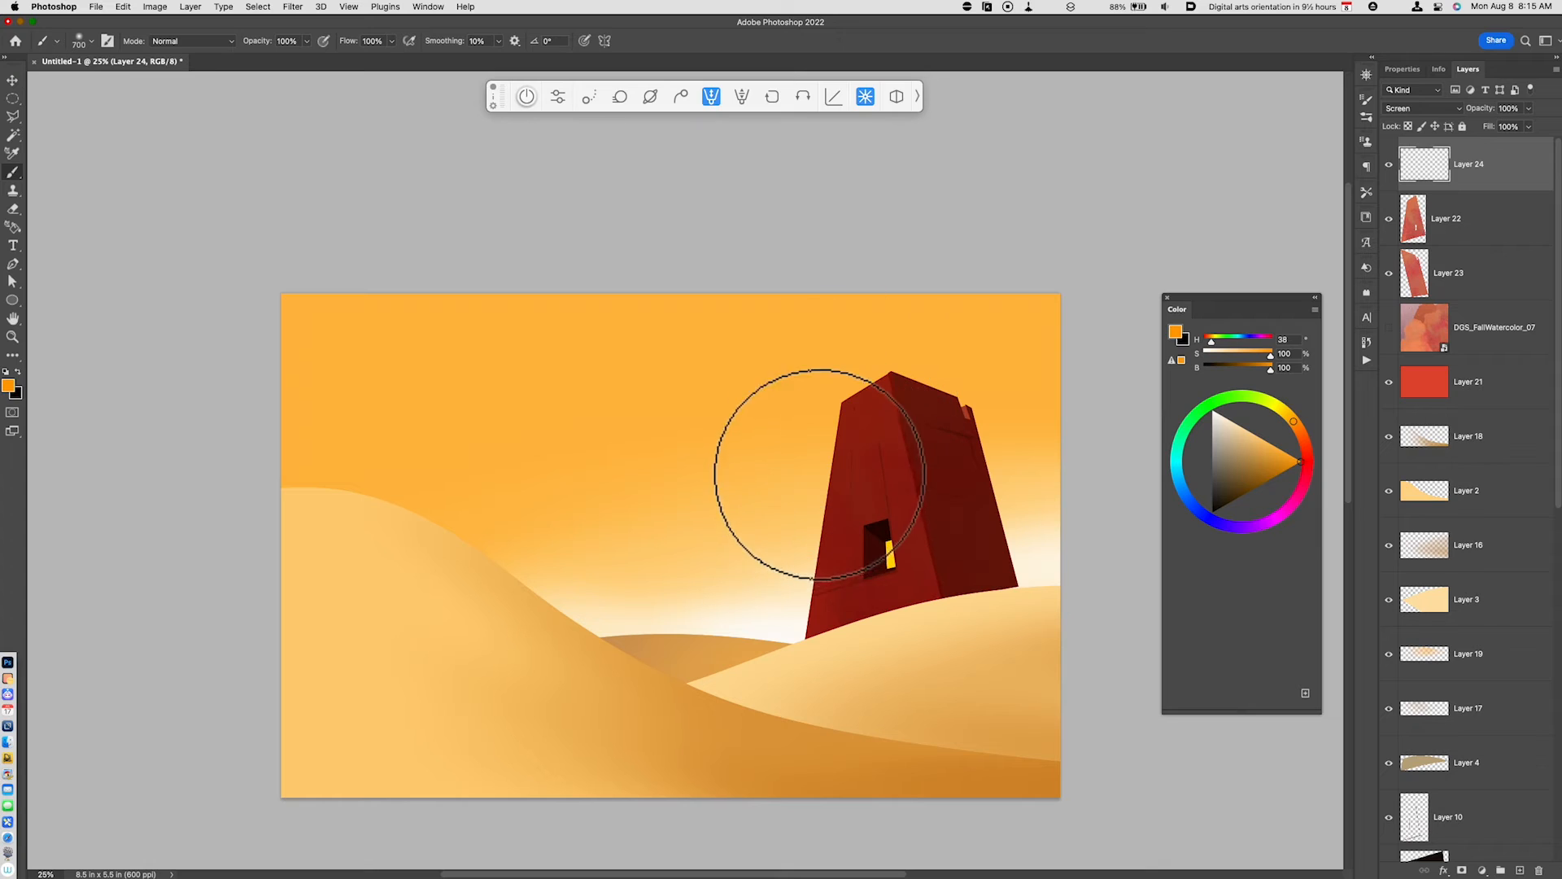
pyautogui.moveTo(823, 471); pyautogui.dragTo(820, 628)
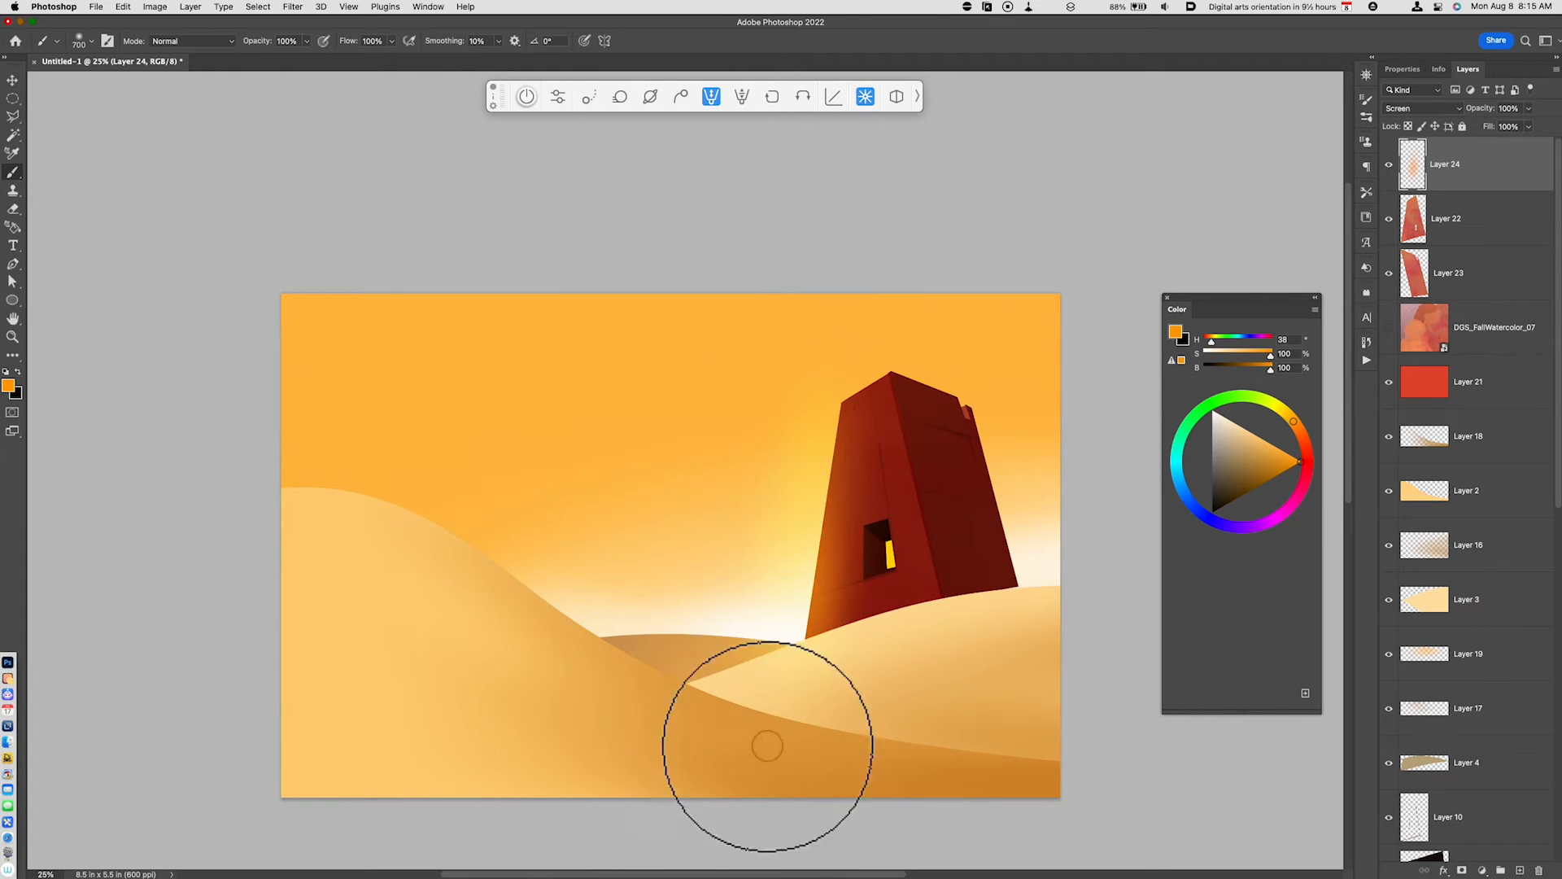
pyautogui.moveTo(806, 471); pyautogui.dragTo(812, 627)
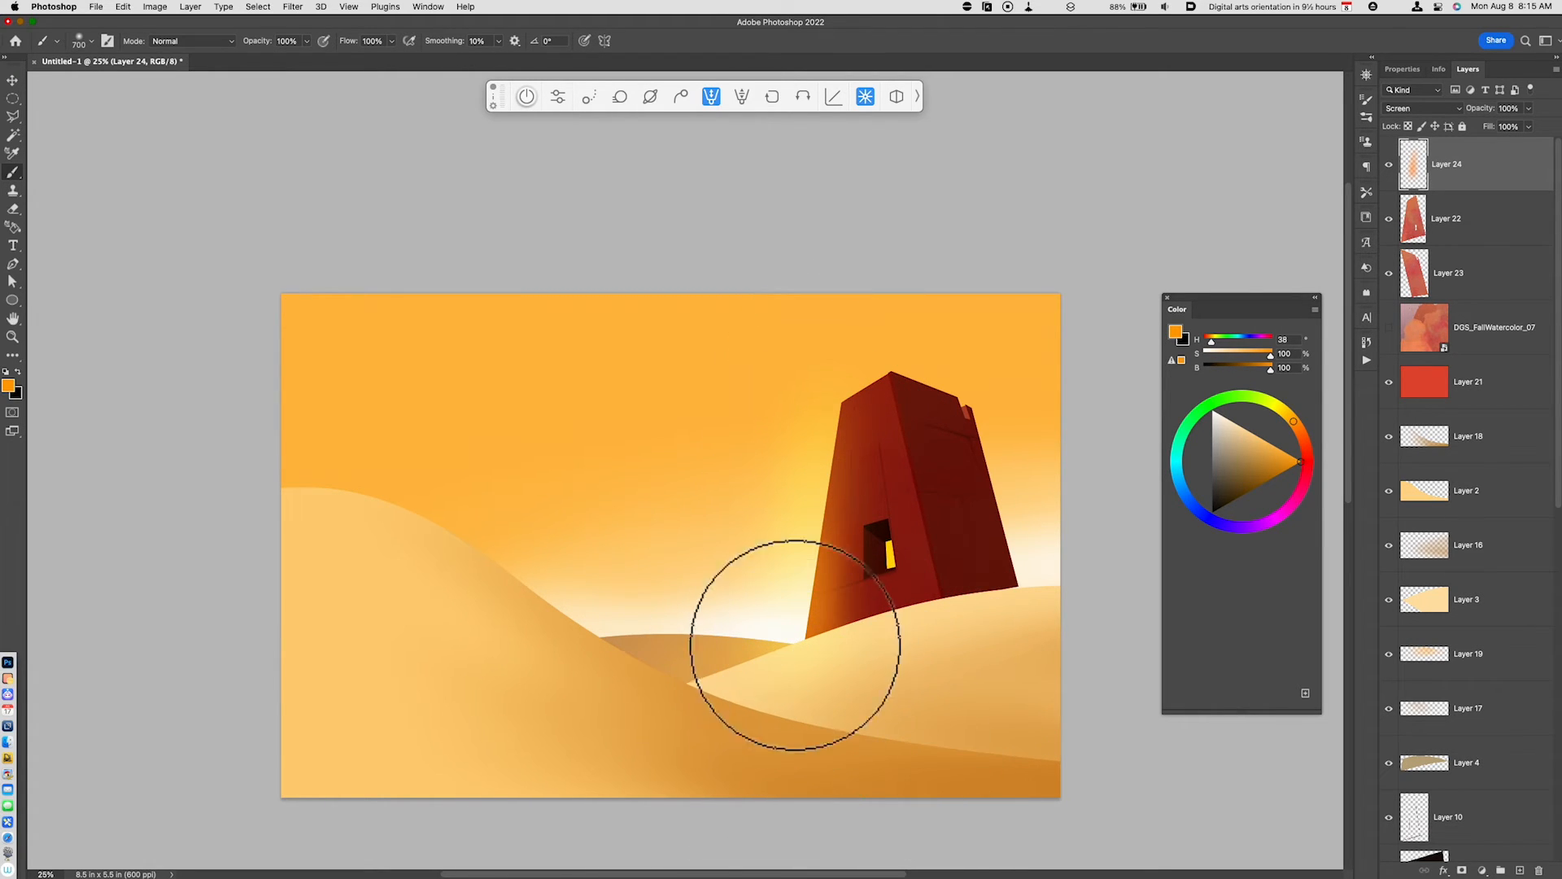
pyautogui.moveTo(823, 520)
pyautogui.mouseDown()
pyautogui.moveTo(839, 407)
pyautogui.moveTo(825, 501)
pyautogui.moveTo(677, 636)
pyautogui.moveTo(760, 525)
pyautogui.moveTo(783, 562)
pyautogui.moveTo(796, 680)
pyautogui.moveTo(732, 637)
pyautogui.moveTo(822, 638)
pyautogui.moveTo(818, 667)
pyautogui.moveTo(750, 639)
pyautogui.mouseUp()
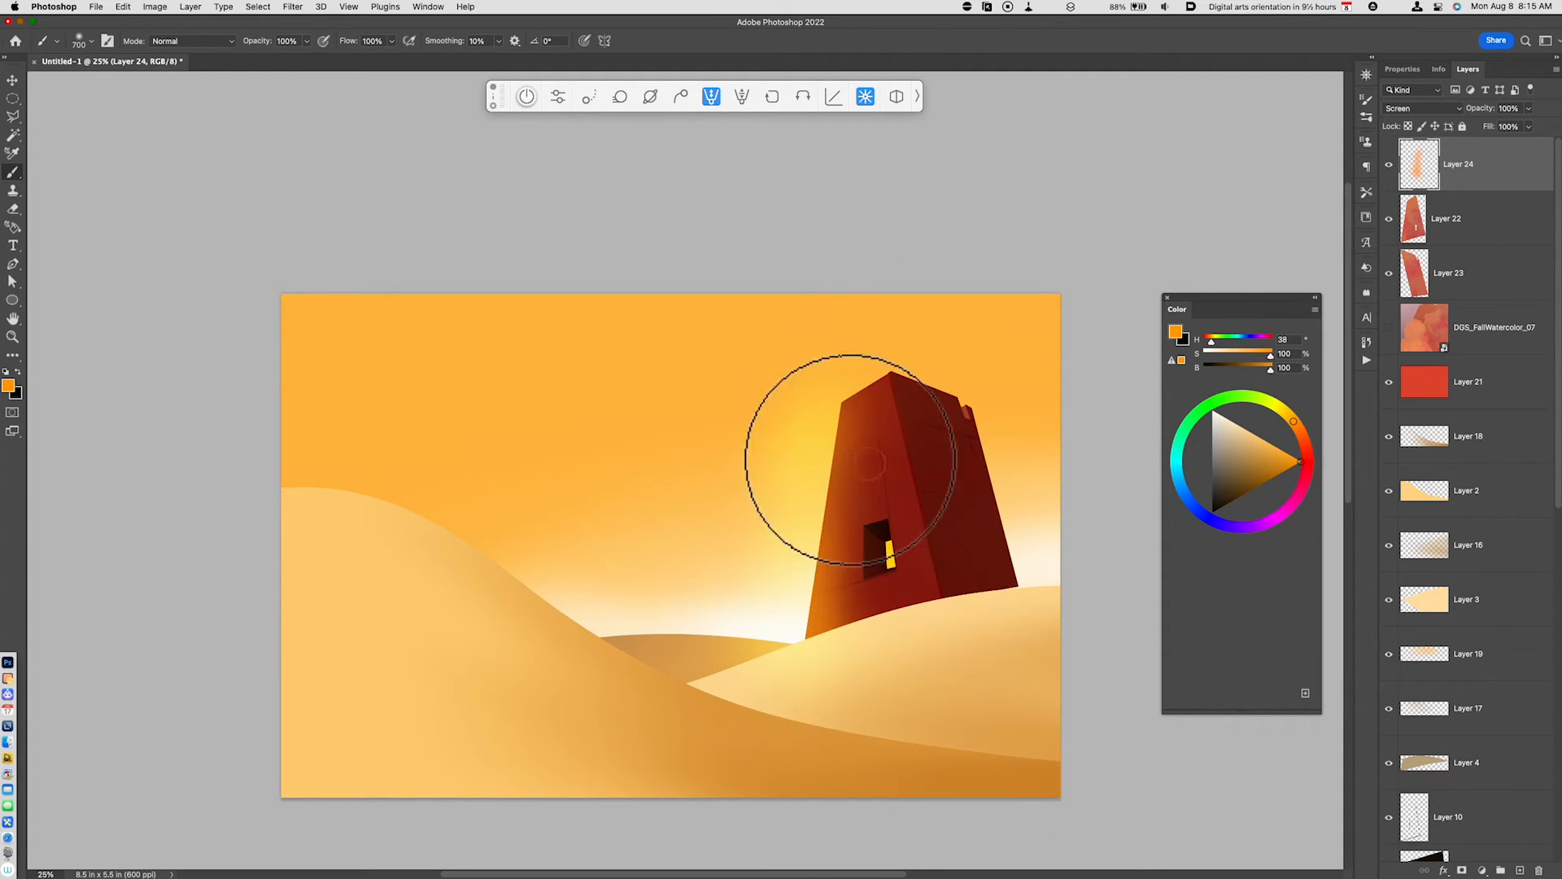
pyautogui.moveTo(777, 474); pyautogui.dragTo(838, 390)
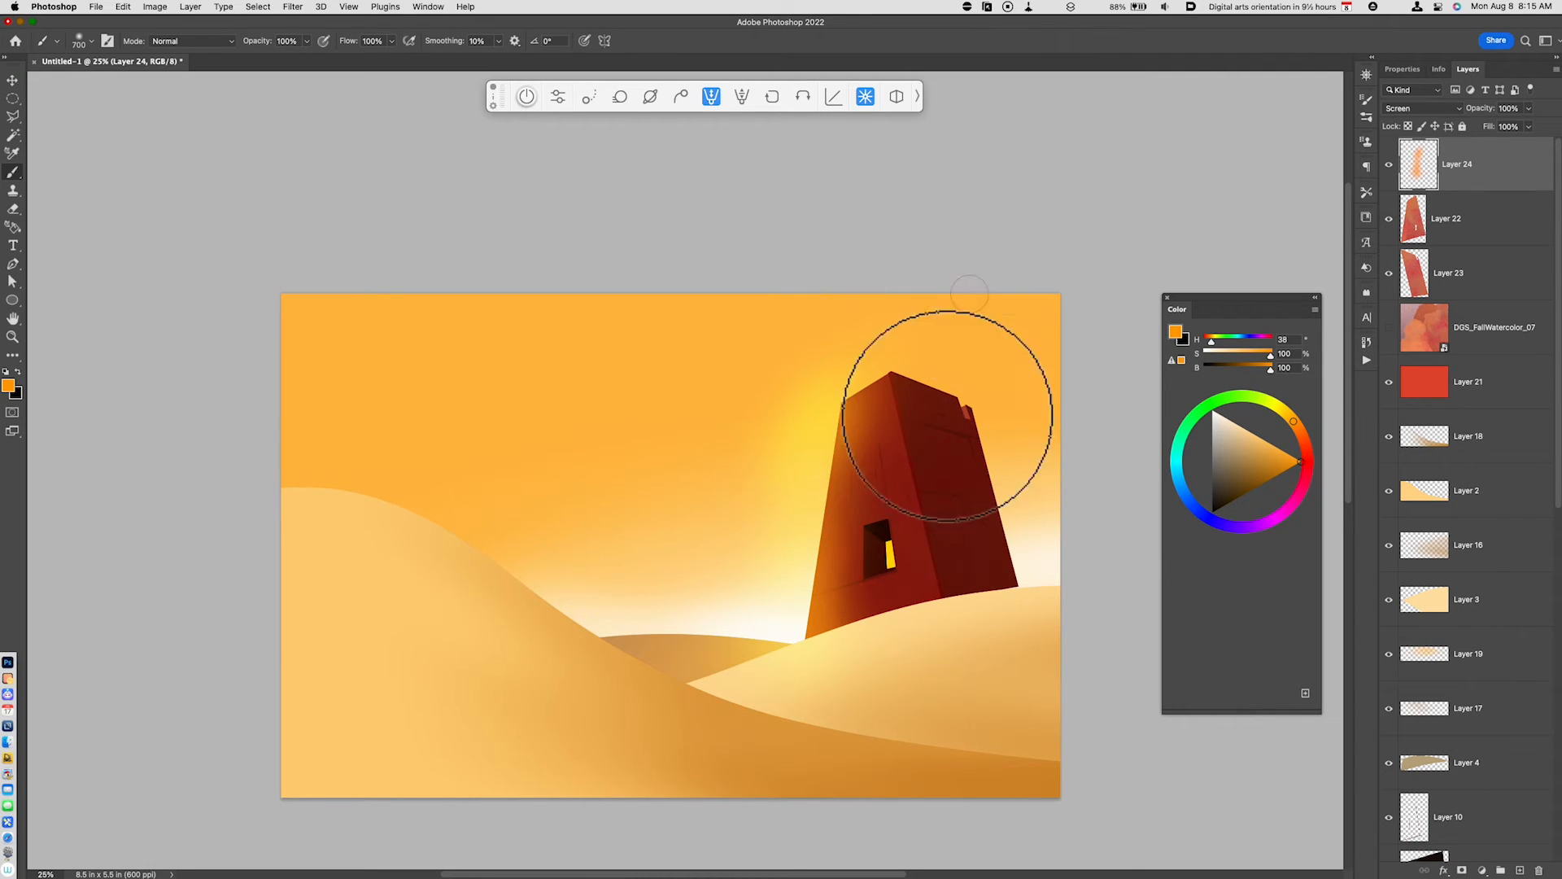
pyautogui.moveTo(959, 657)
pyautogui.mouseDown()
pyautogui.moveTo(914, 638)
pyautogui.moveTo(1018, 697)
pyautogui.moveTo(1032, 662)
pyautogui.moveTo(1058, 677)
pyautogui.mouseUp()
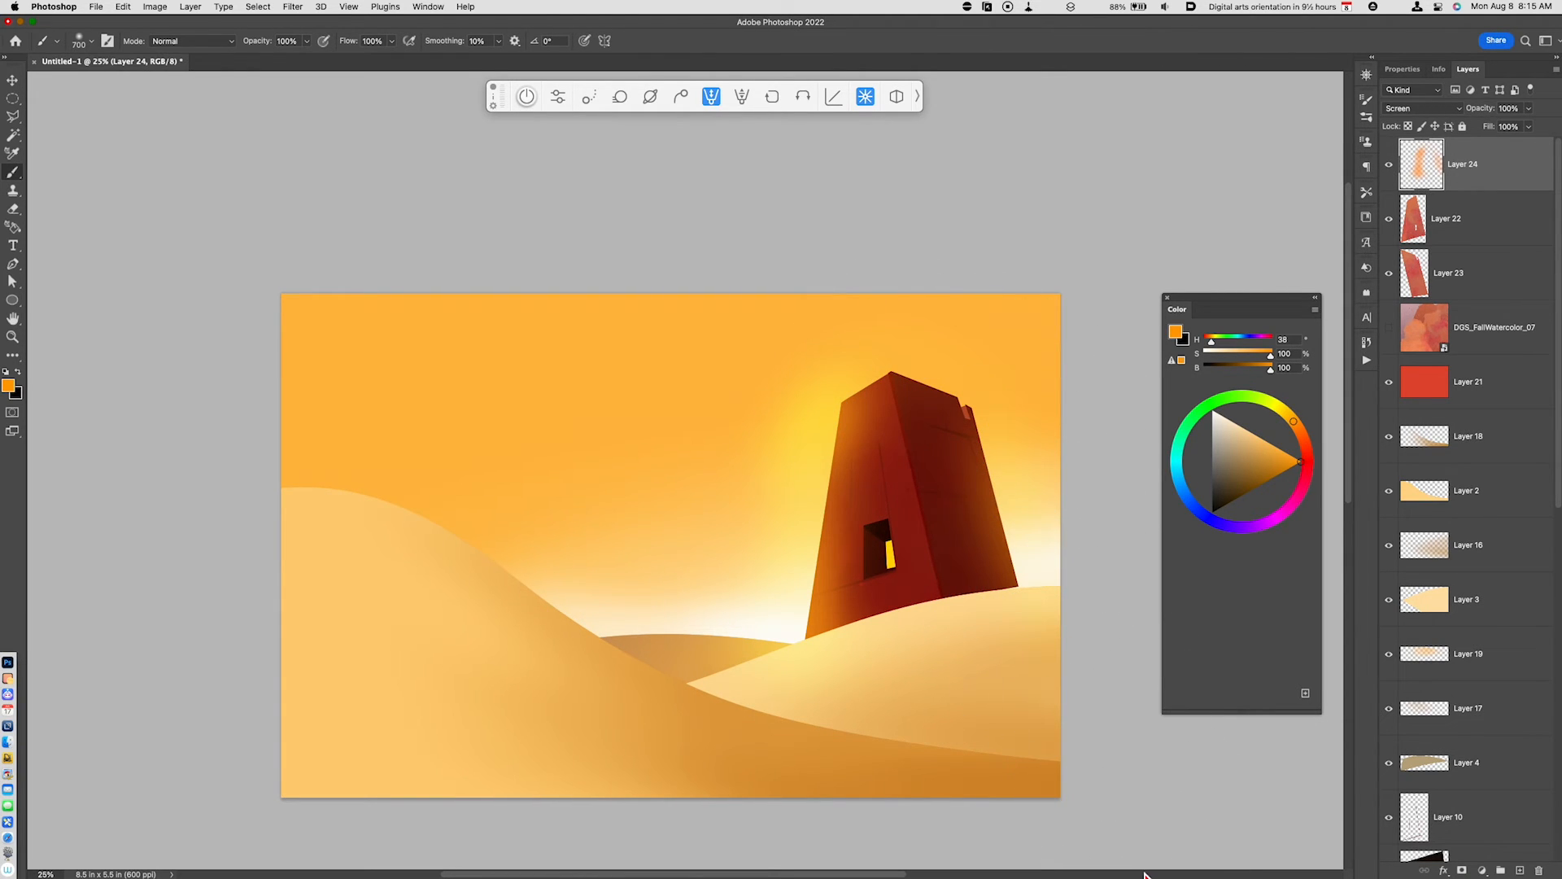
# - Add a new layer and draw two tiny black birds in the sky beside the tower with KMS Square Brush 1
pyautogui.press('alt+shift+super+n')
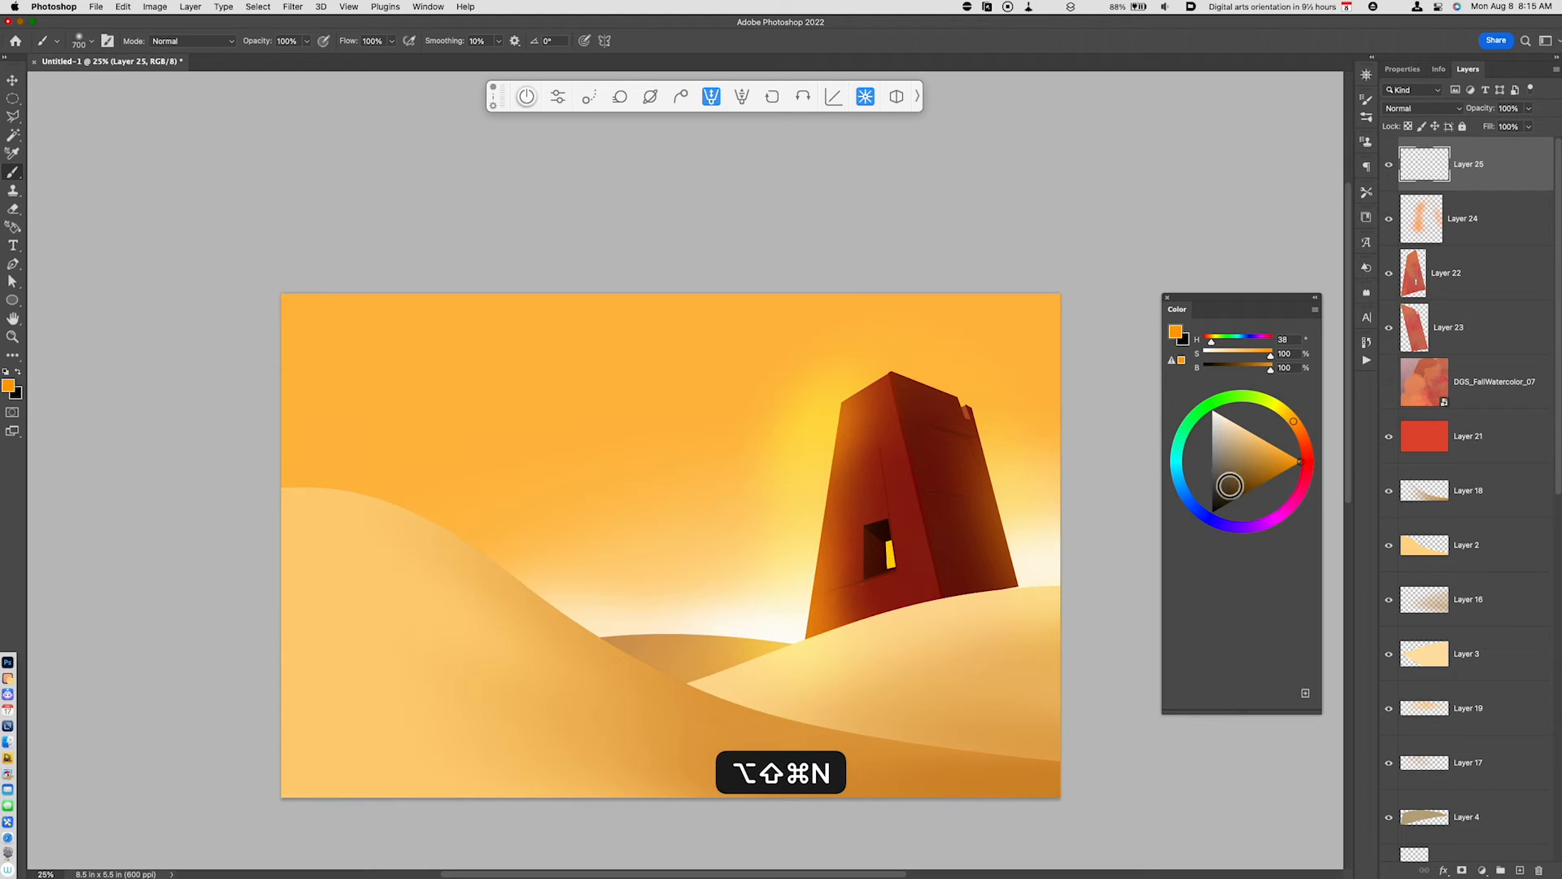
pyautogui.moveTo(1229, 486); pyautogui.dragTo(1209, 517)
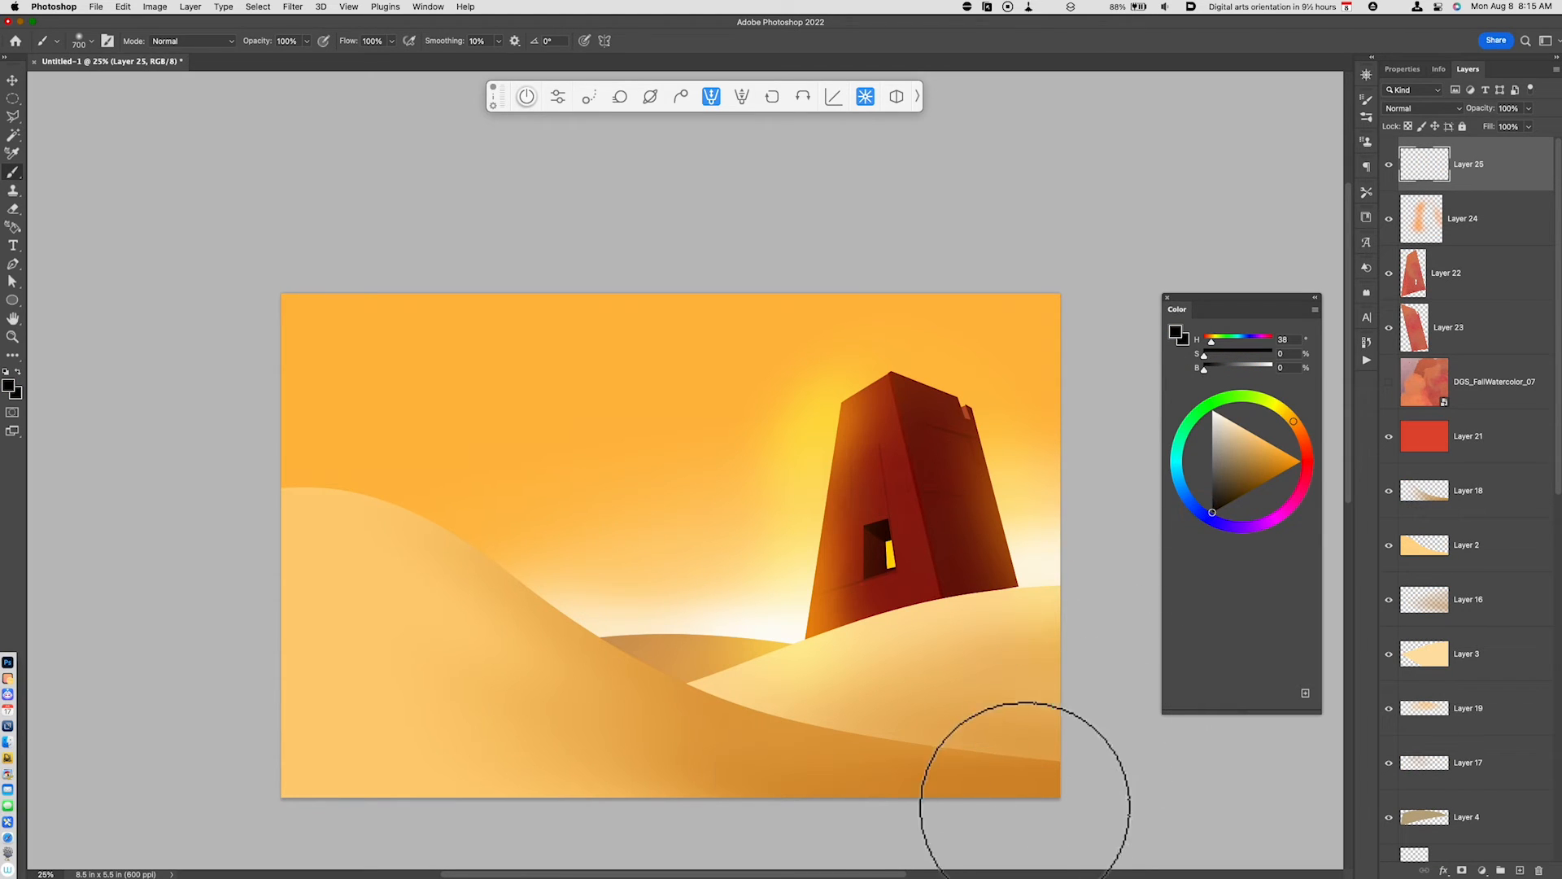
pyautogui.click(58, 42)
pyautogui.click(130, 89)
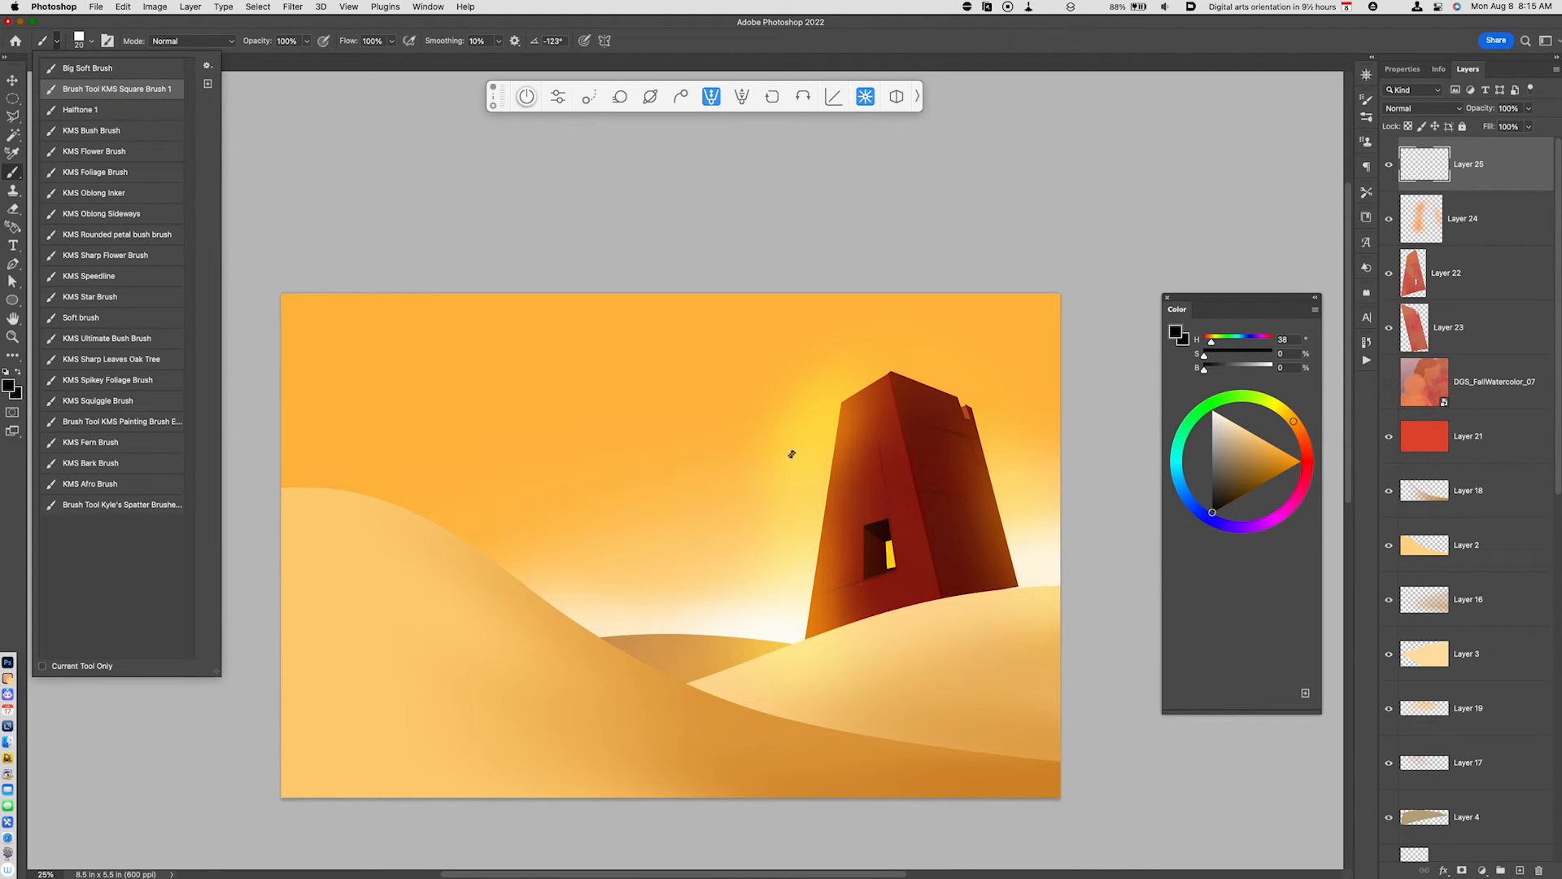
pyautogui.moveTo(723, 444); pyautogui.dragTo(744, 451)
pyautogui.press('super+z')
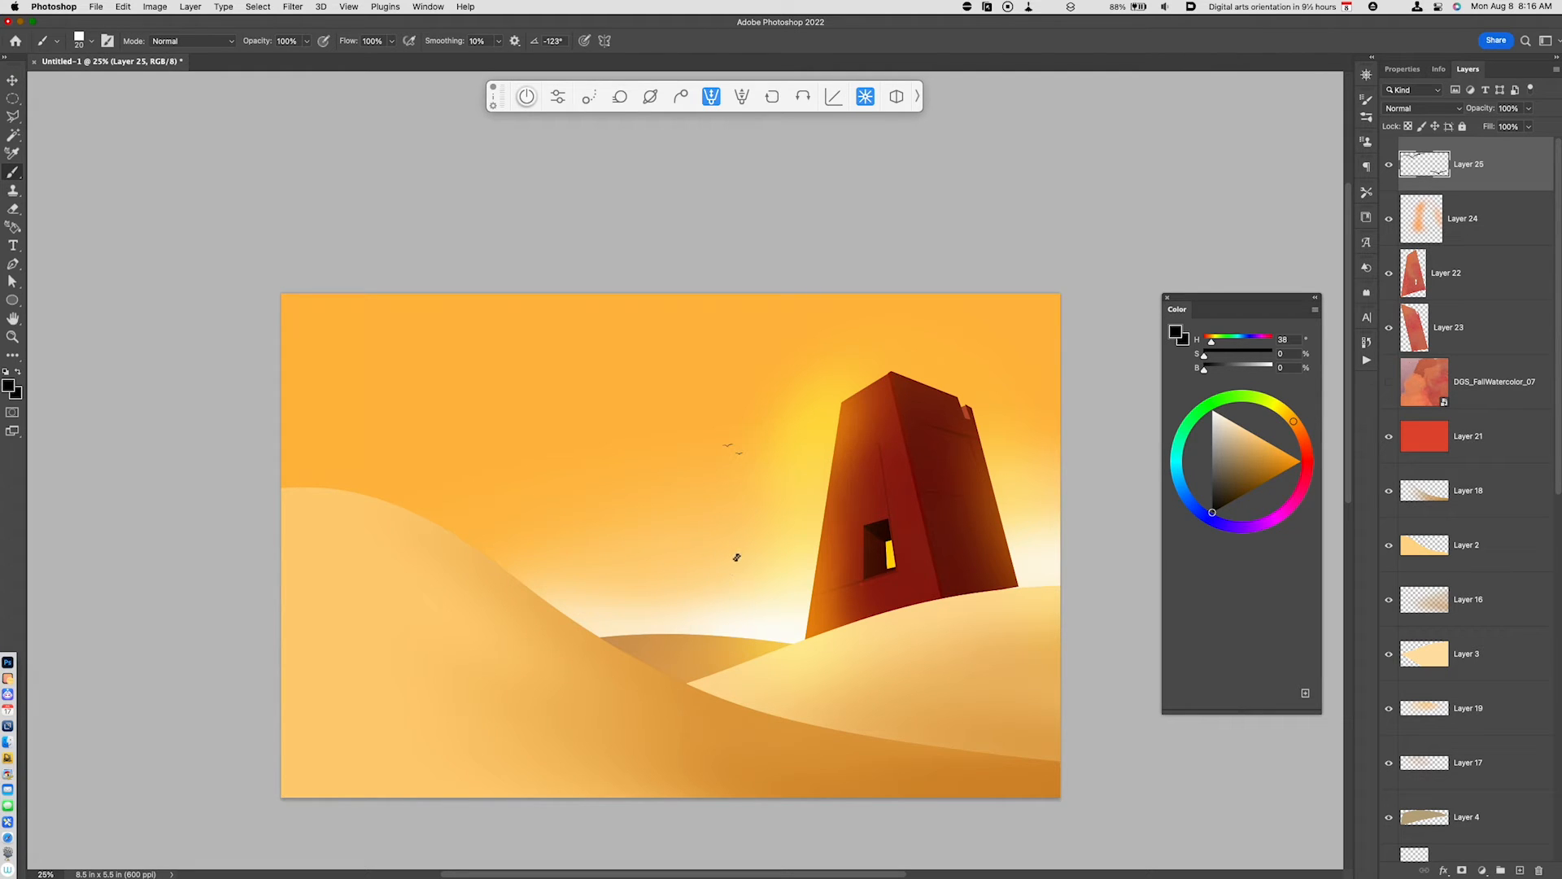
pyautogui.press('super+equal')
pyautogui.moveTo(814, 514); pyautogui.dragTo(792, 419)
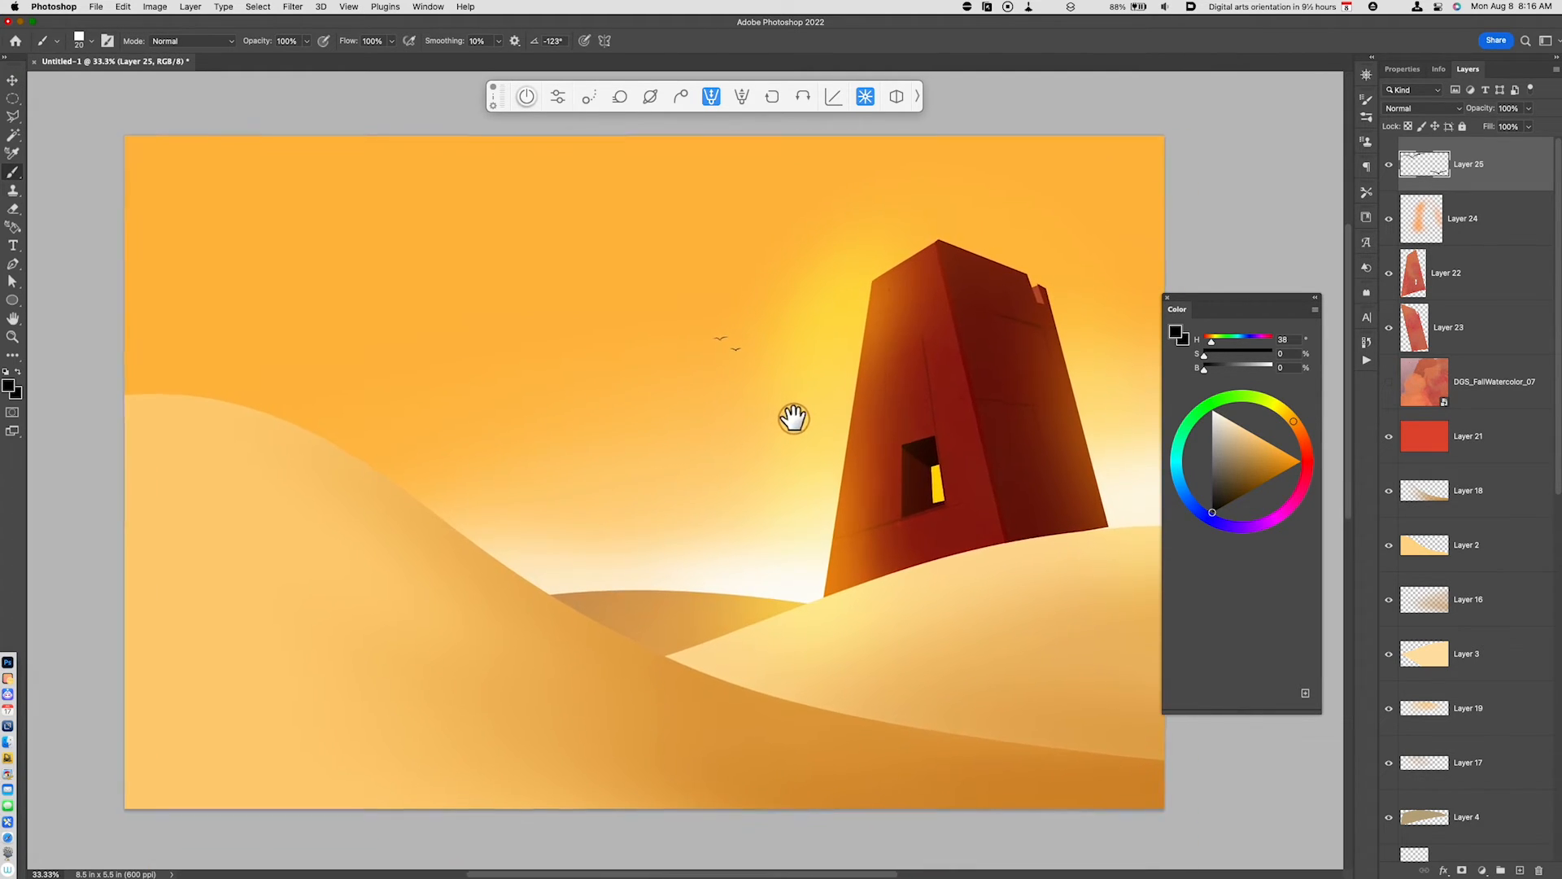
pyautogui.click(1174, 298)
pyautogui.moveTo(1098, 349); pyautogui.dragTo(1172, 363)
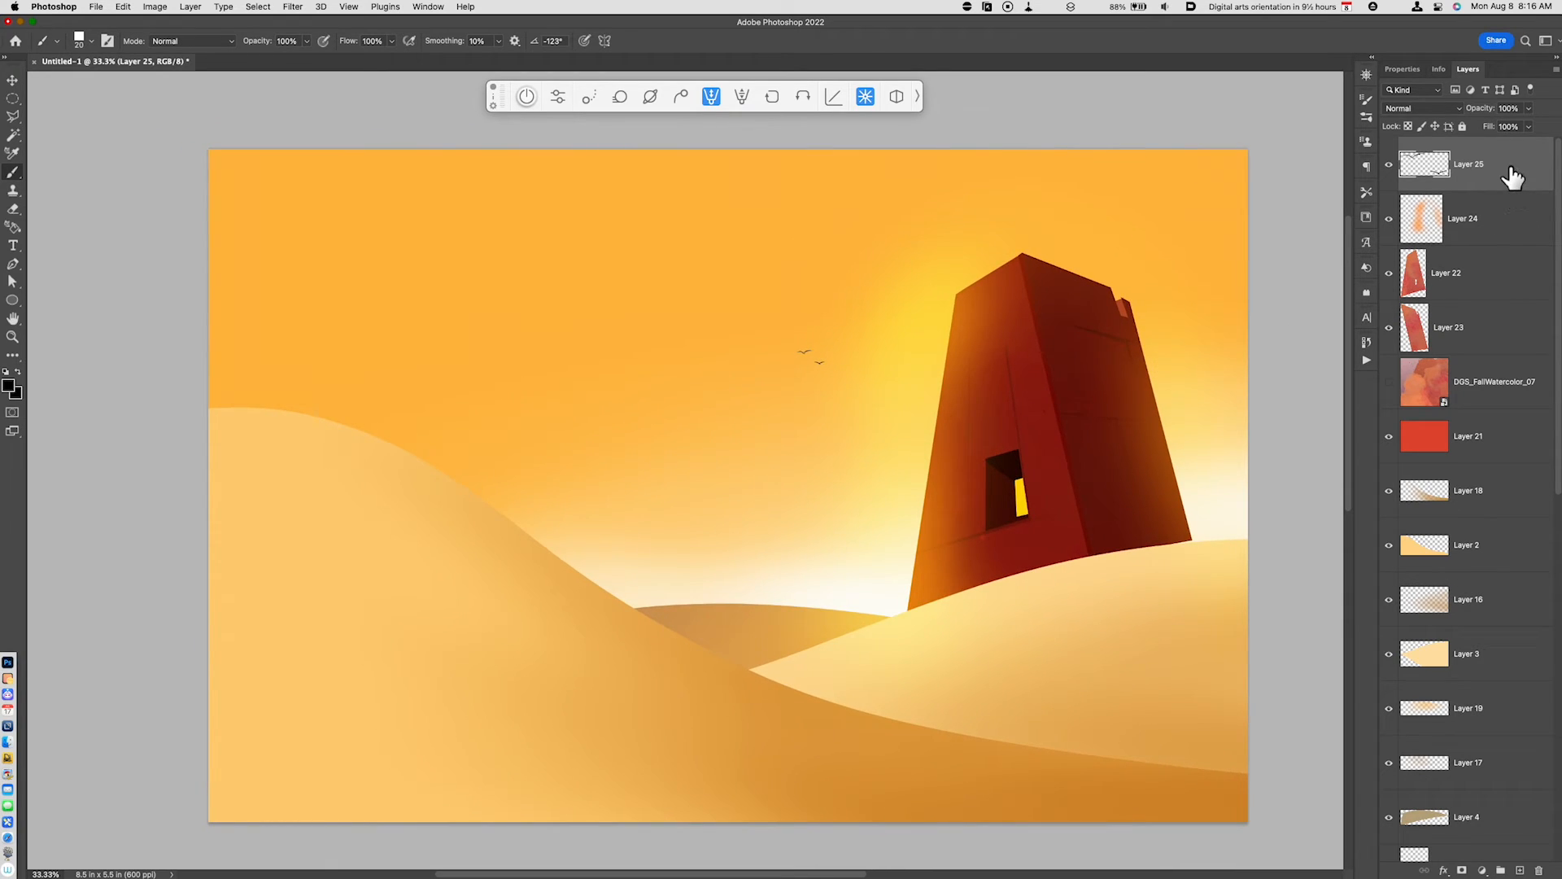
# - Stamp all visible layers into a new merged layer at the top of the stack and compare the image with it hidden and shown
pyautogui.hotkey('alt', 'shift')
pyautogui.press('super+alt+shift+e')
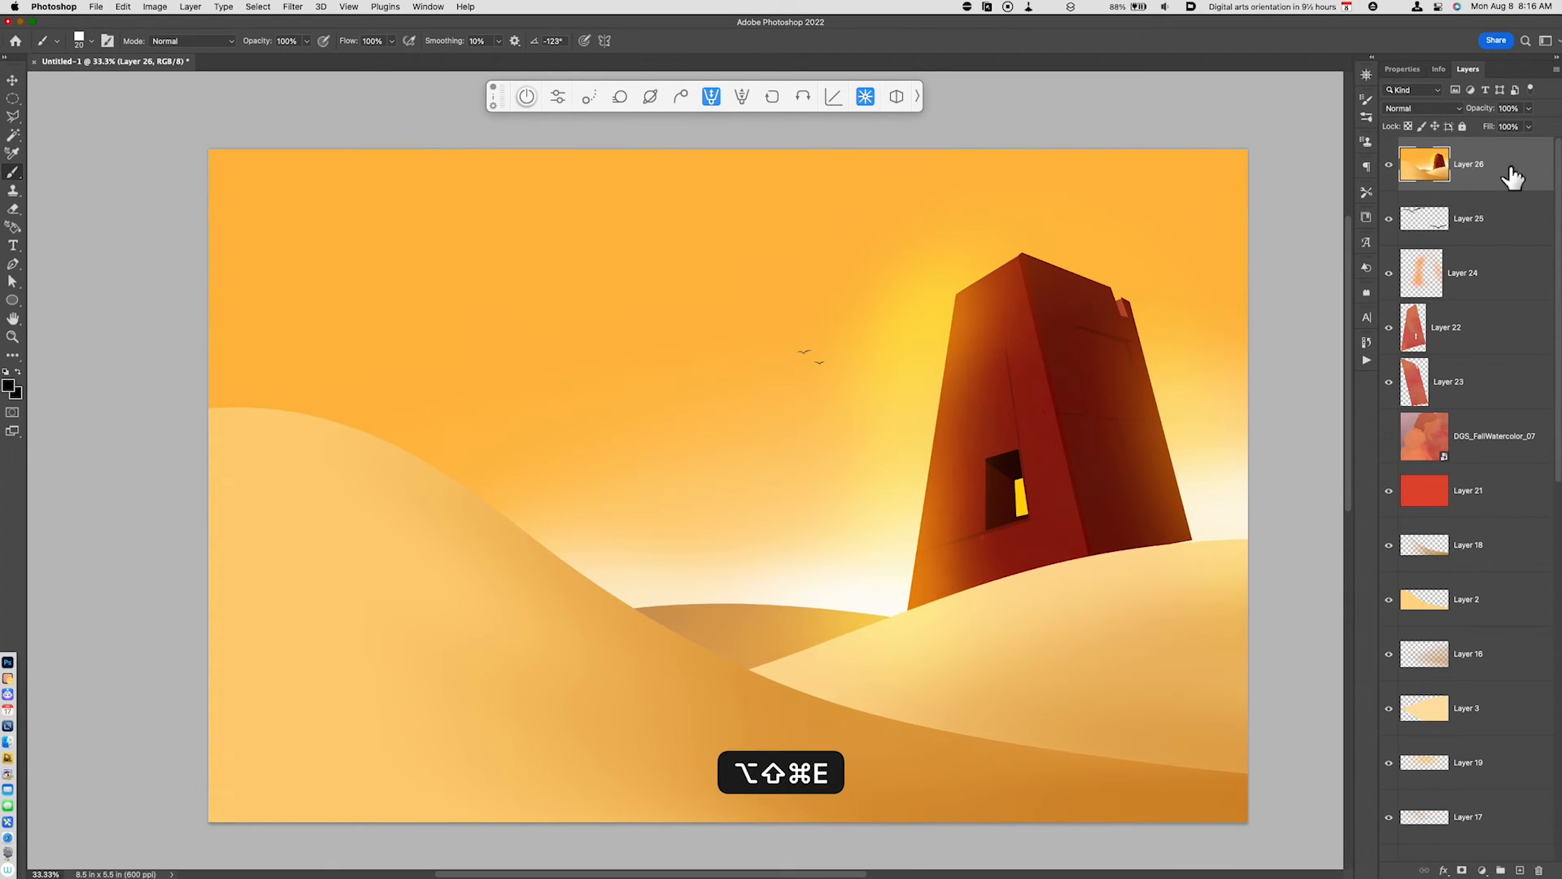
pyautogui.click(1389, 165)
pyautogui.click(1388, 167)
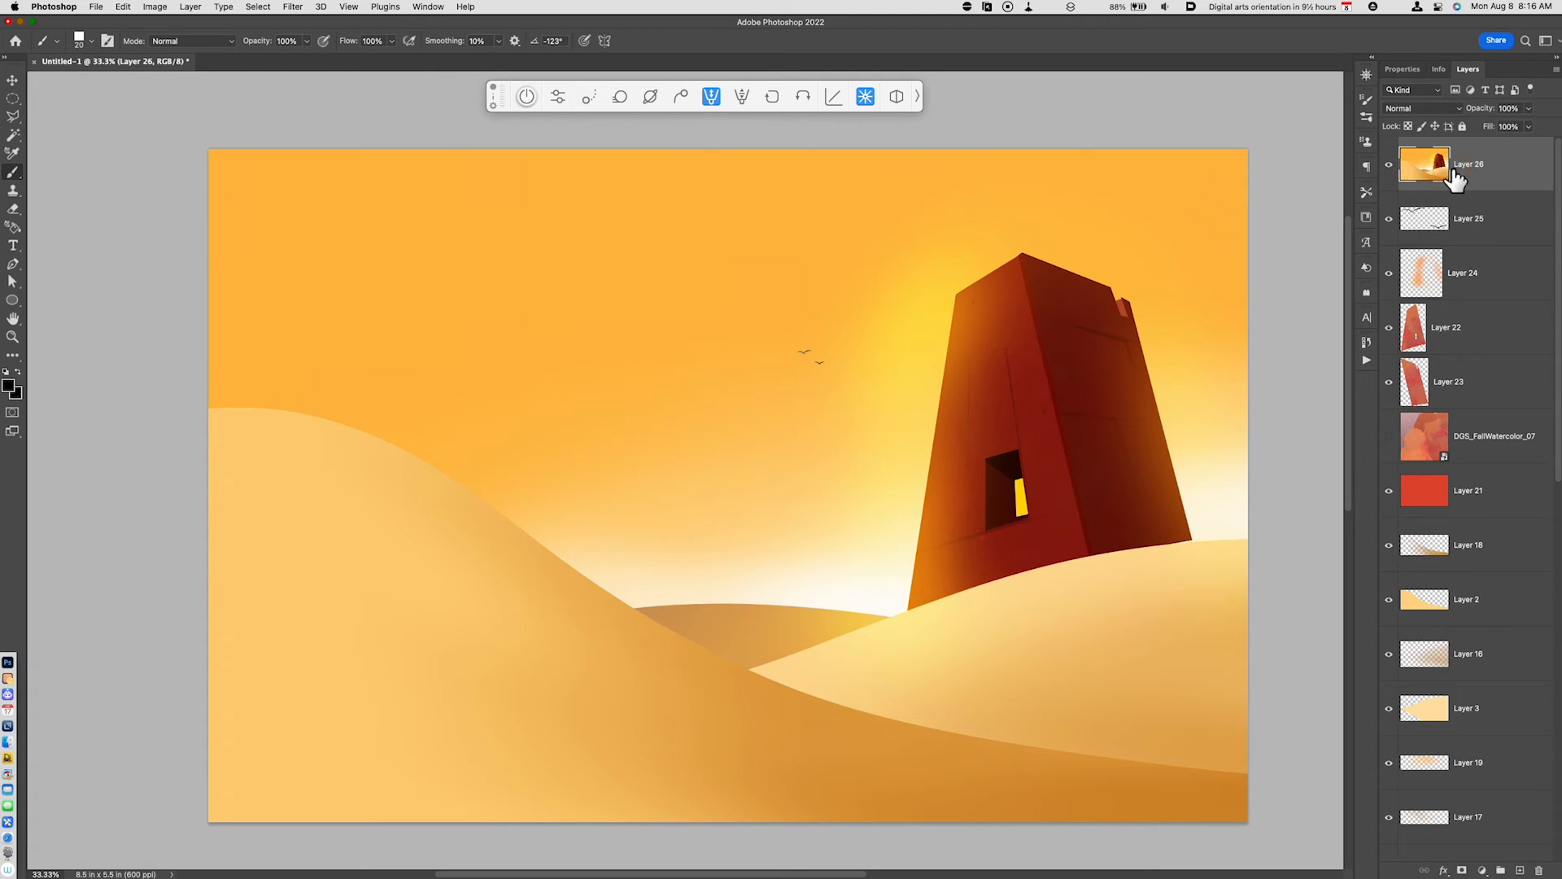
# - Start an Iris Blur on the merged layer, make its ellipse more rectangular and centre it on the tower's window
pyautogui.click(292, 7)
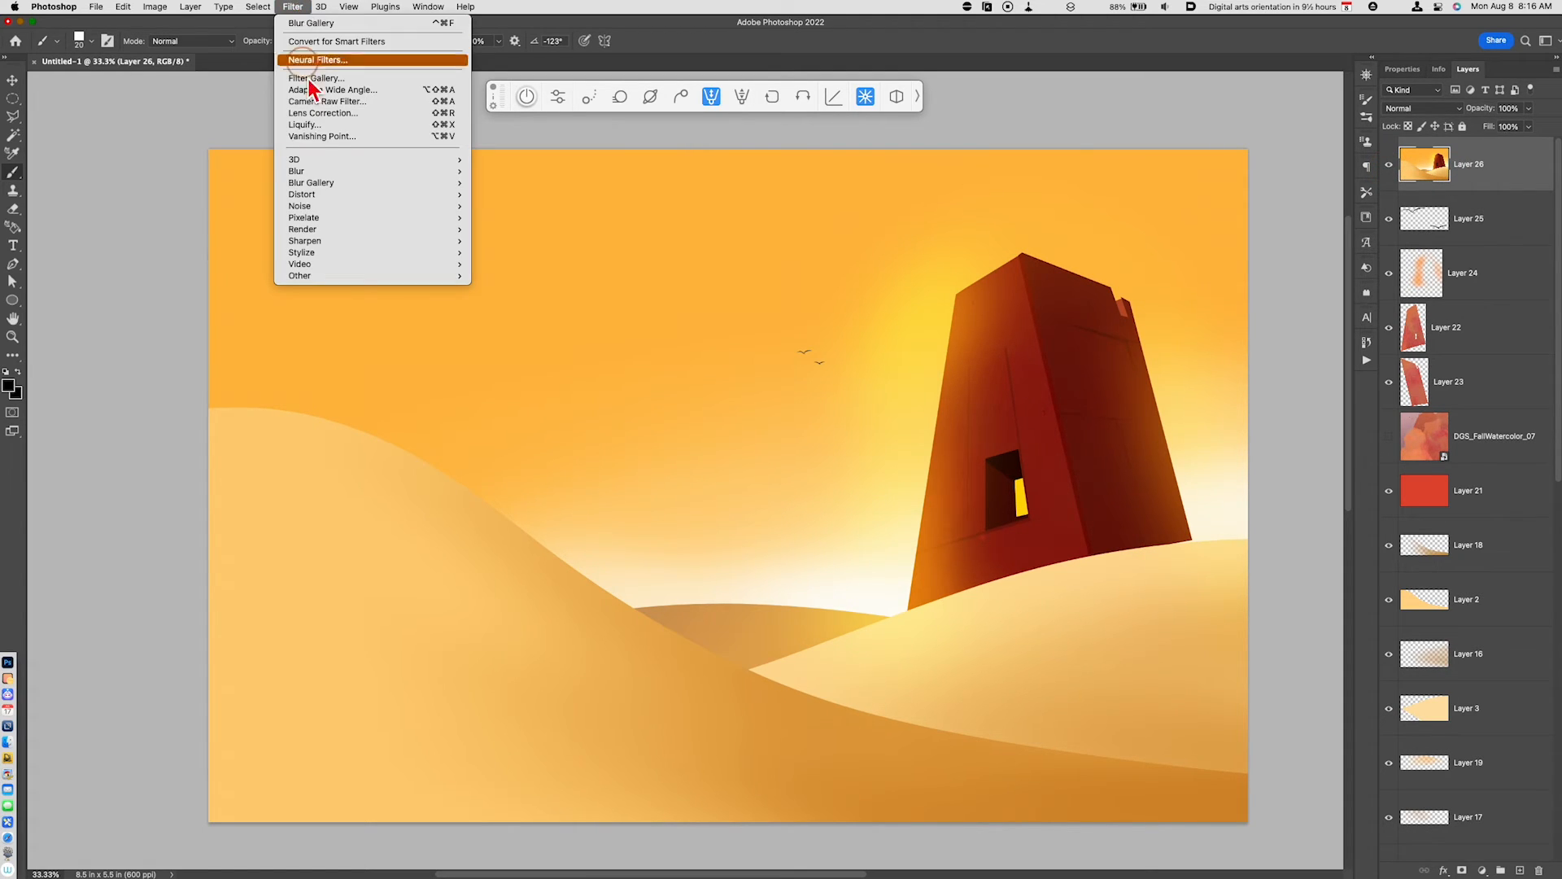
pyautogui.click(325, 180)
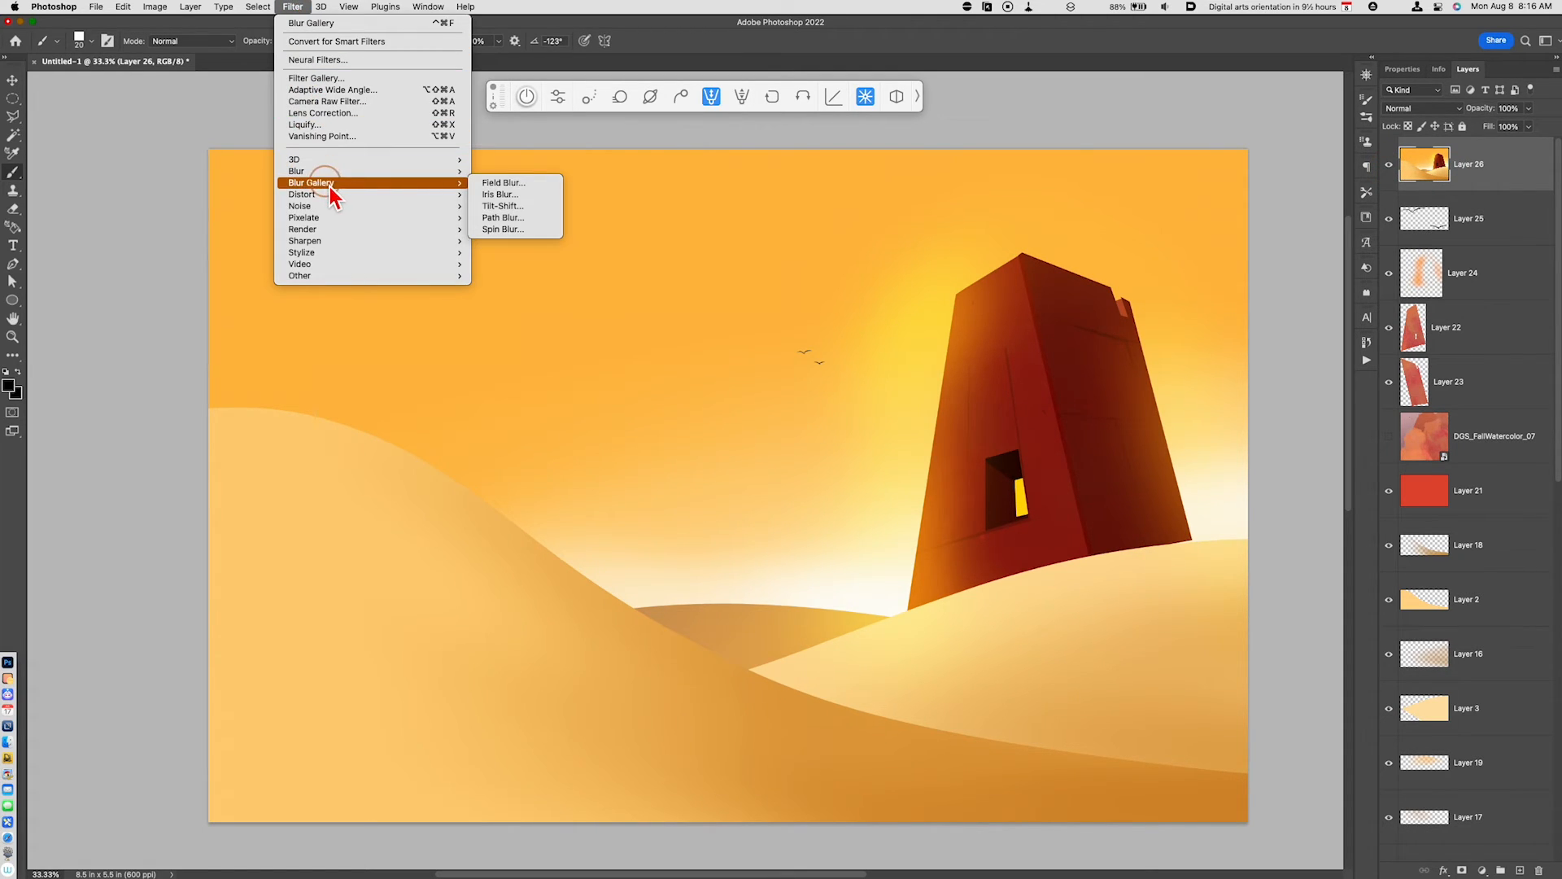
pyautogui.click(537, 196)
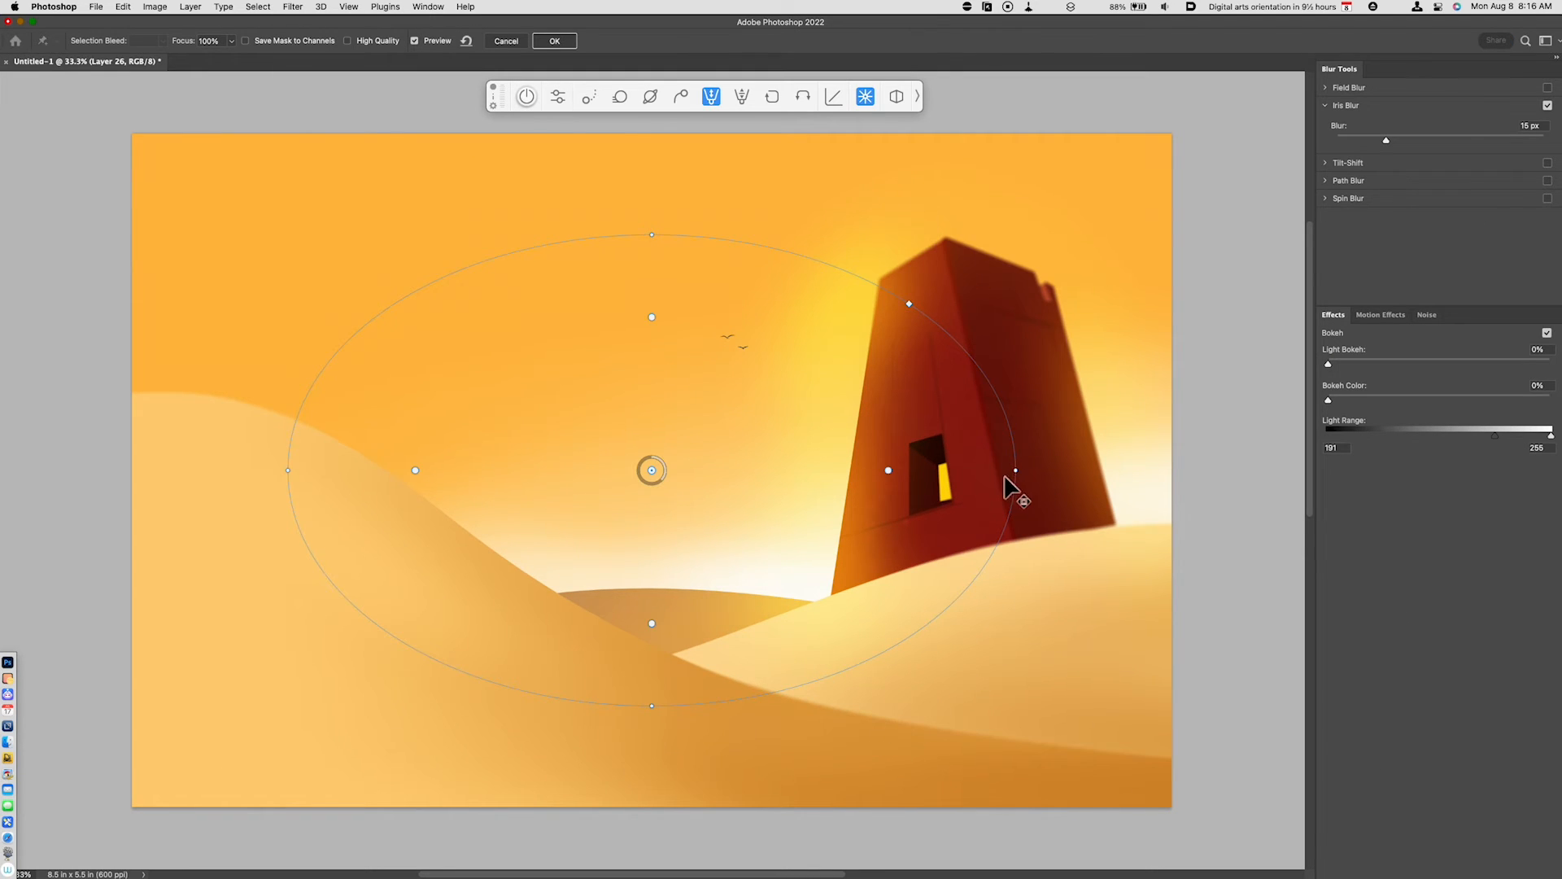
pyautogui.moveTo(909, 305); pyautogui.dragTo(970, 283)
pyautogui.moveTo(652, 470); pyautogui.dragTo(935, 472)
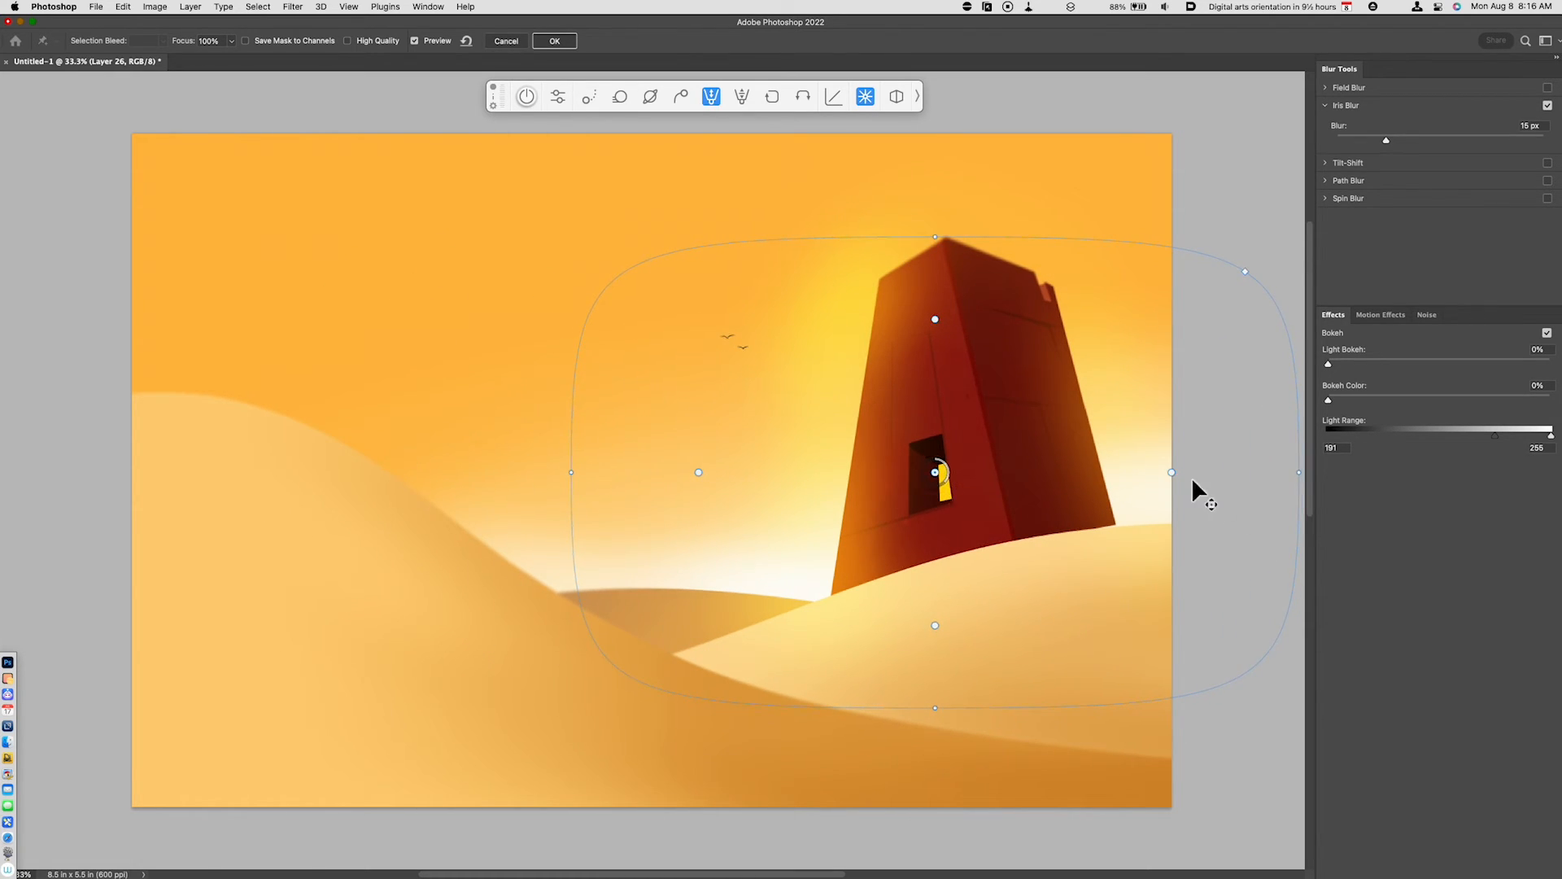
# - Narrow the Iris Blur boundary around the tower and adjust its height so the area from above the roof to the dune below stays sharp
pyautogui.moveTo(1294, 476); pyautogui.dragTo(1160, 479)
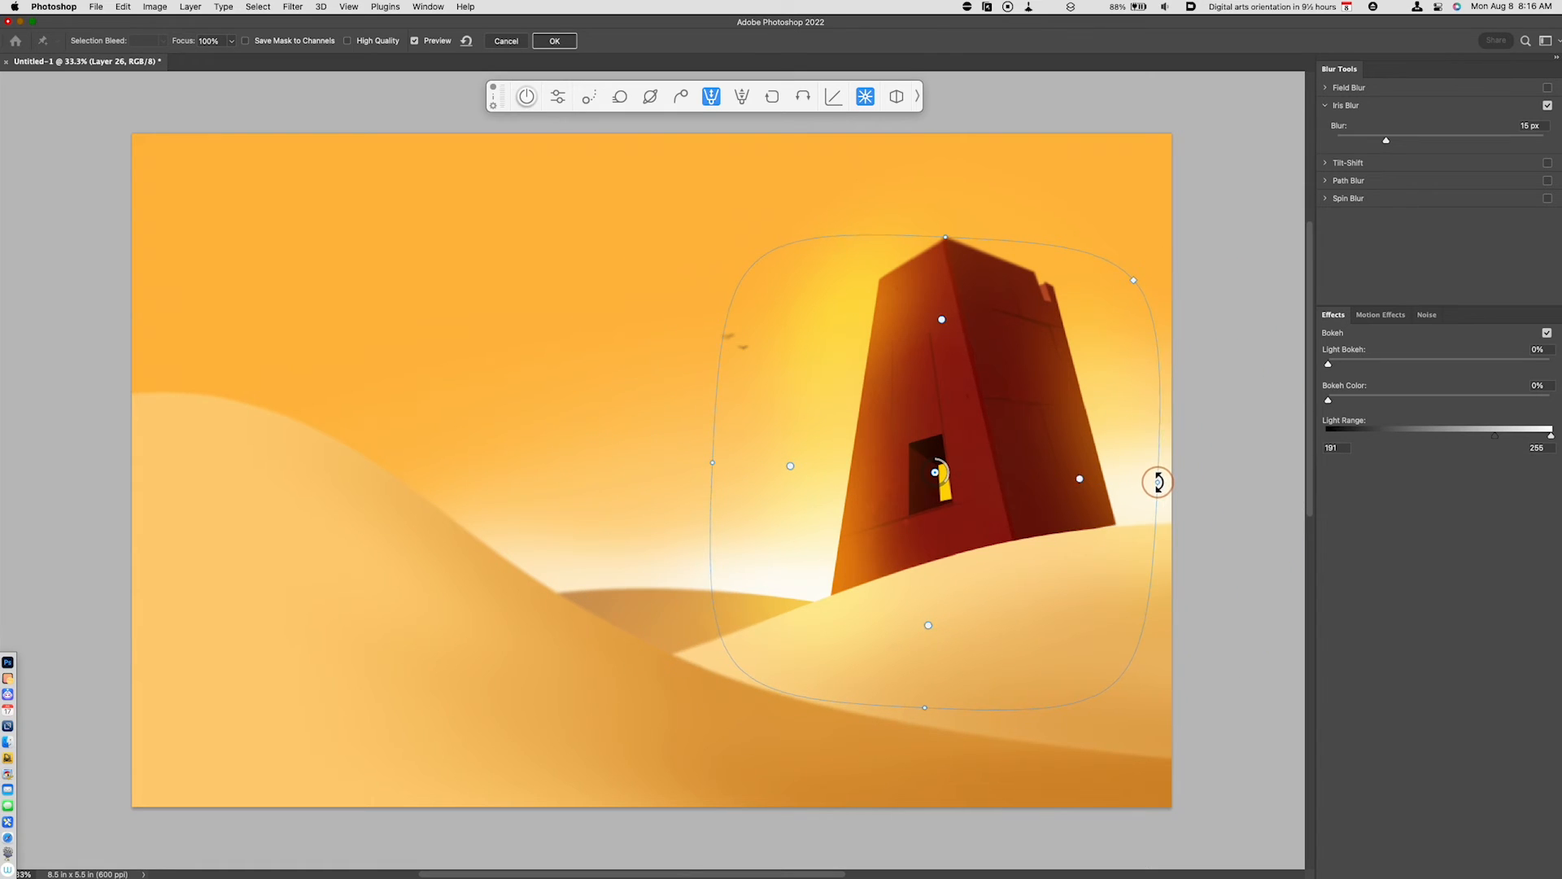
pyautogui.moveTo(925, 707); pyautogui.dragTo(937, 659)
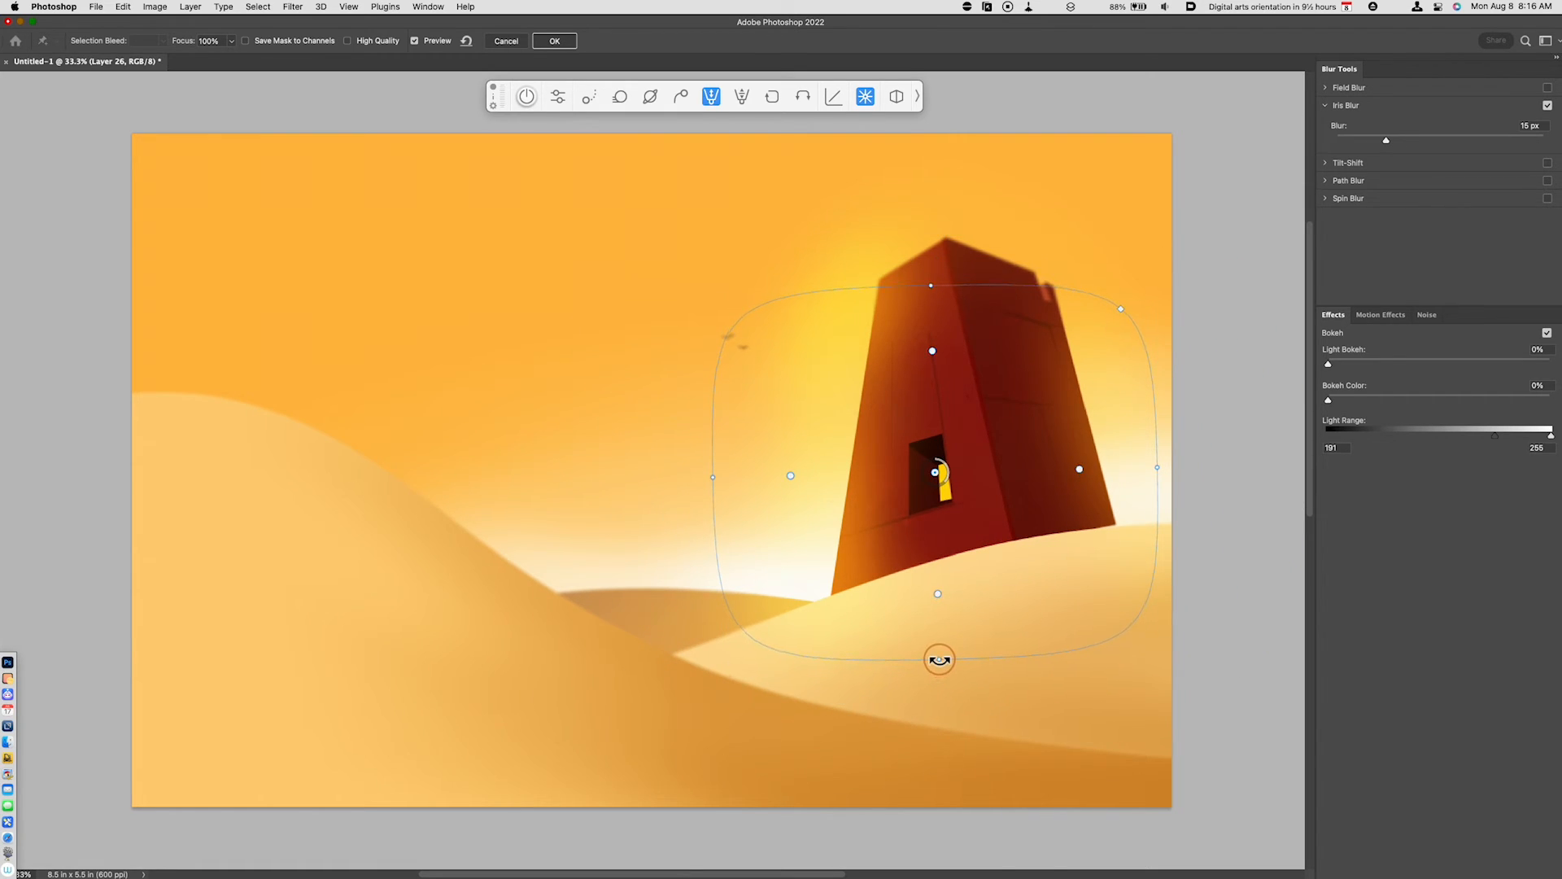
pyautogui.moveTo(935, 473)
pyautogui.mouseDown()
pyautogui.moveTo(940, 444)
pyautogui.moveTo(939, 475)
pyautogui.mouseUp()
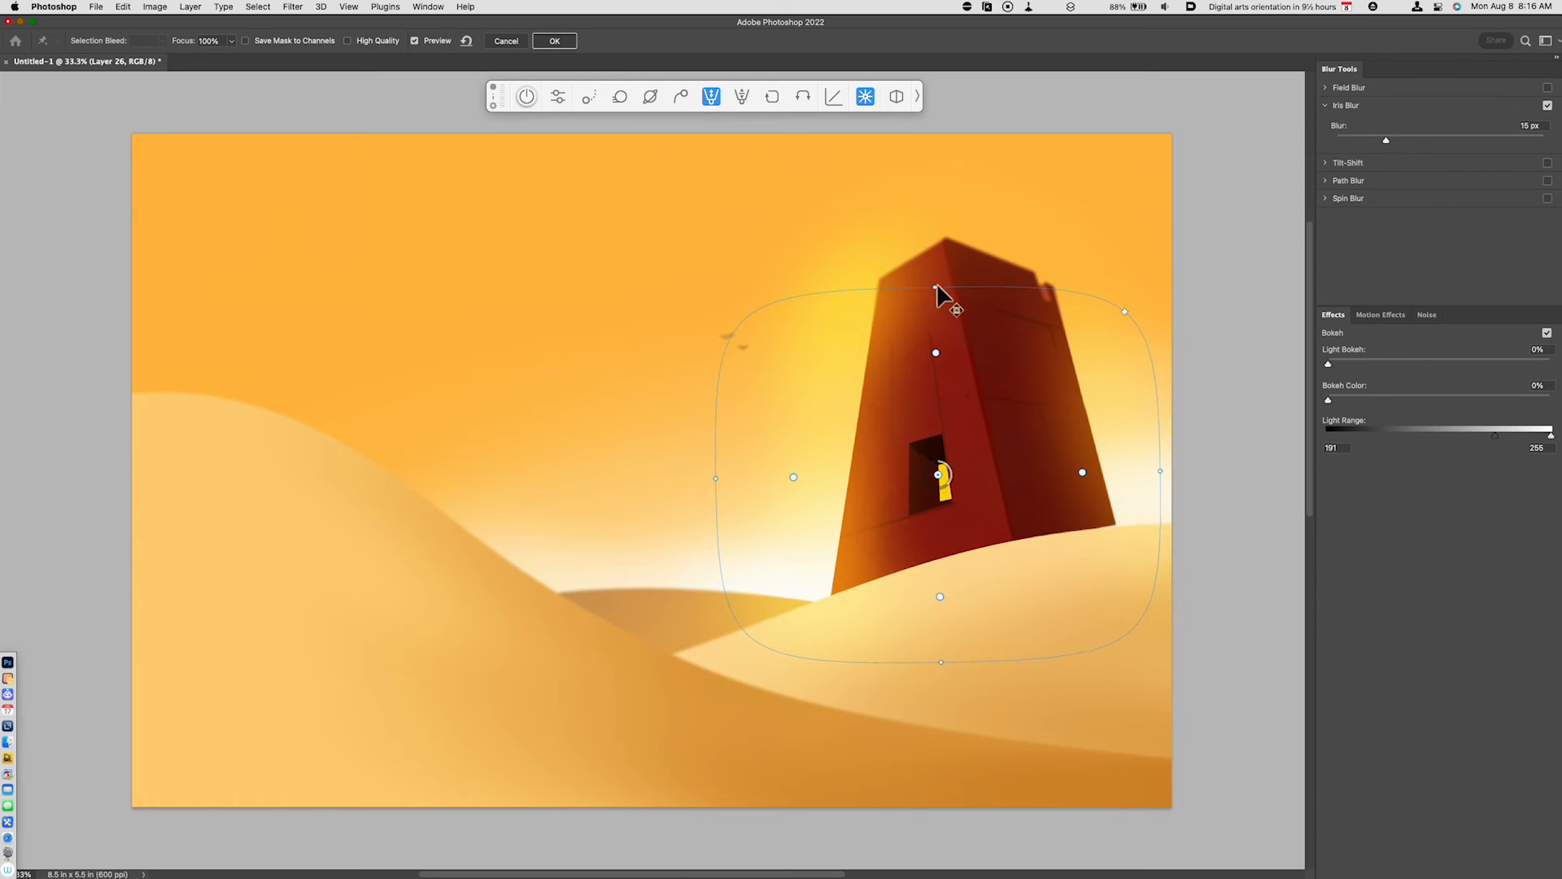
pyautogui.moveTo(937, 288); pyautogui.dragTo(936, 223)
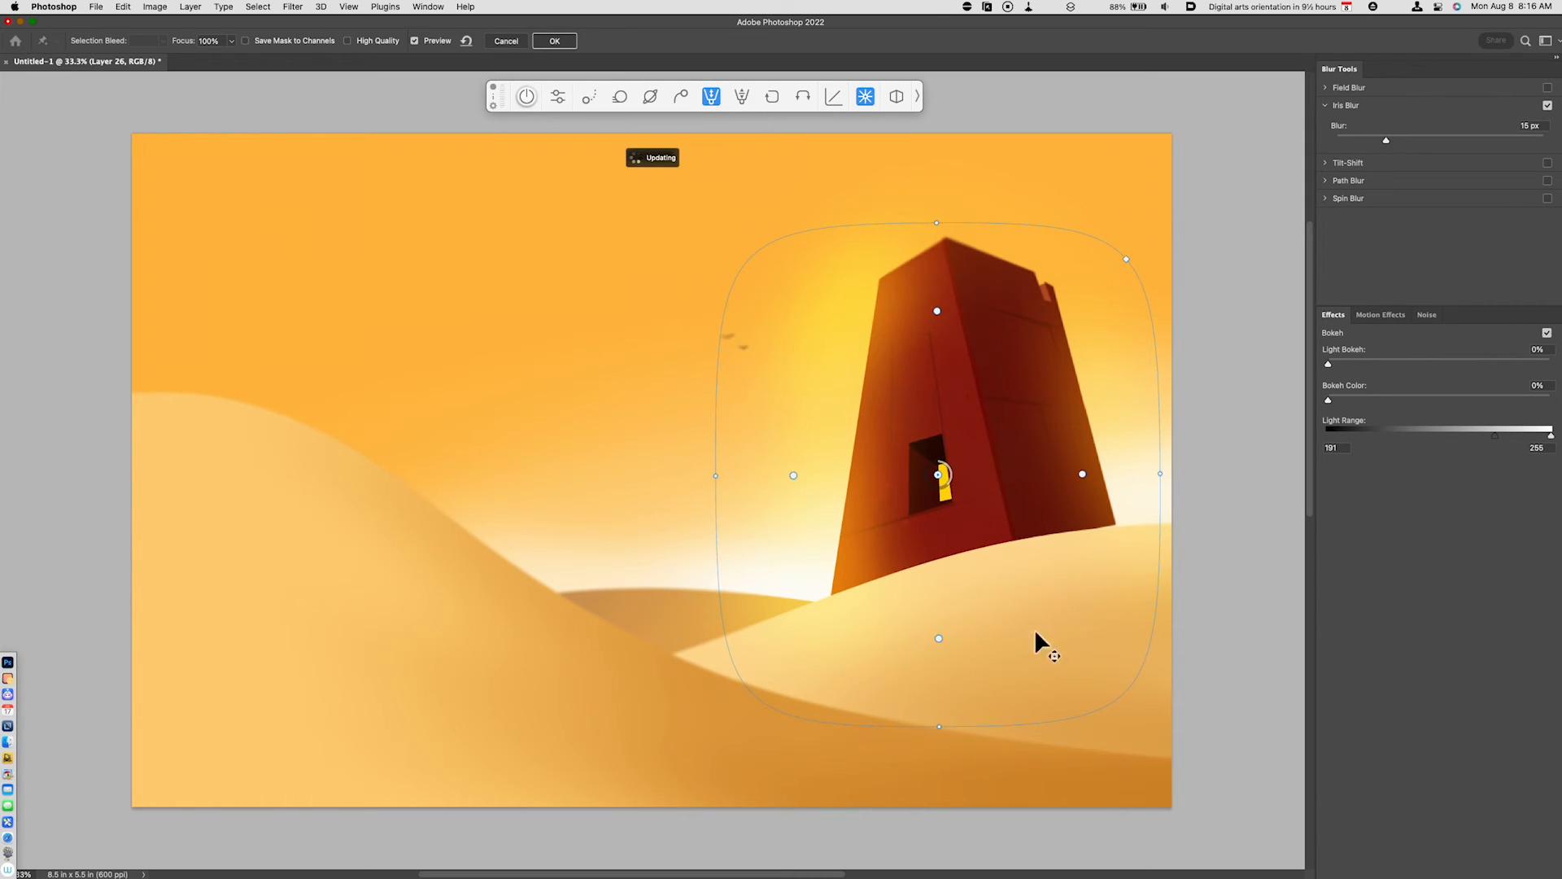
# - Set the Iris Blur amount to 9 px and apply the filter to the merged layer
pyautogui.moveTo(952, 489)
pyautogui.mouseDown()
pyautogui.moveTo(927, 511)
pyautogui.moveTo(948, 476)
pyautogui.moveTo(961, 488)
pyautogui.mouseUp()
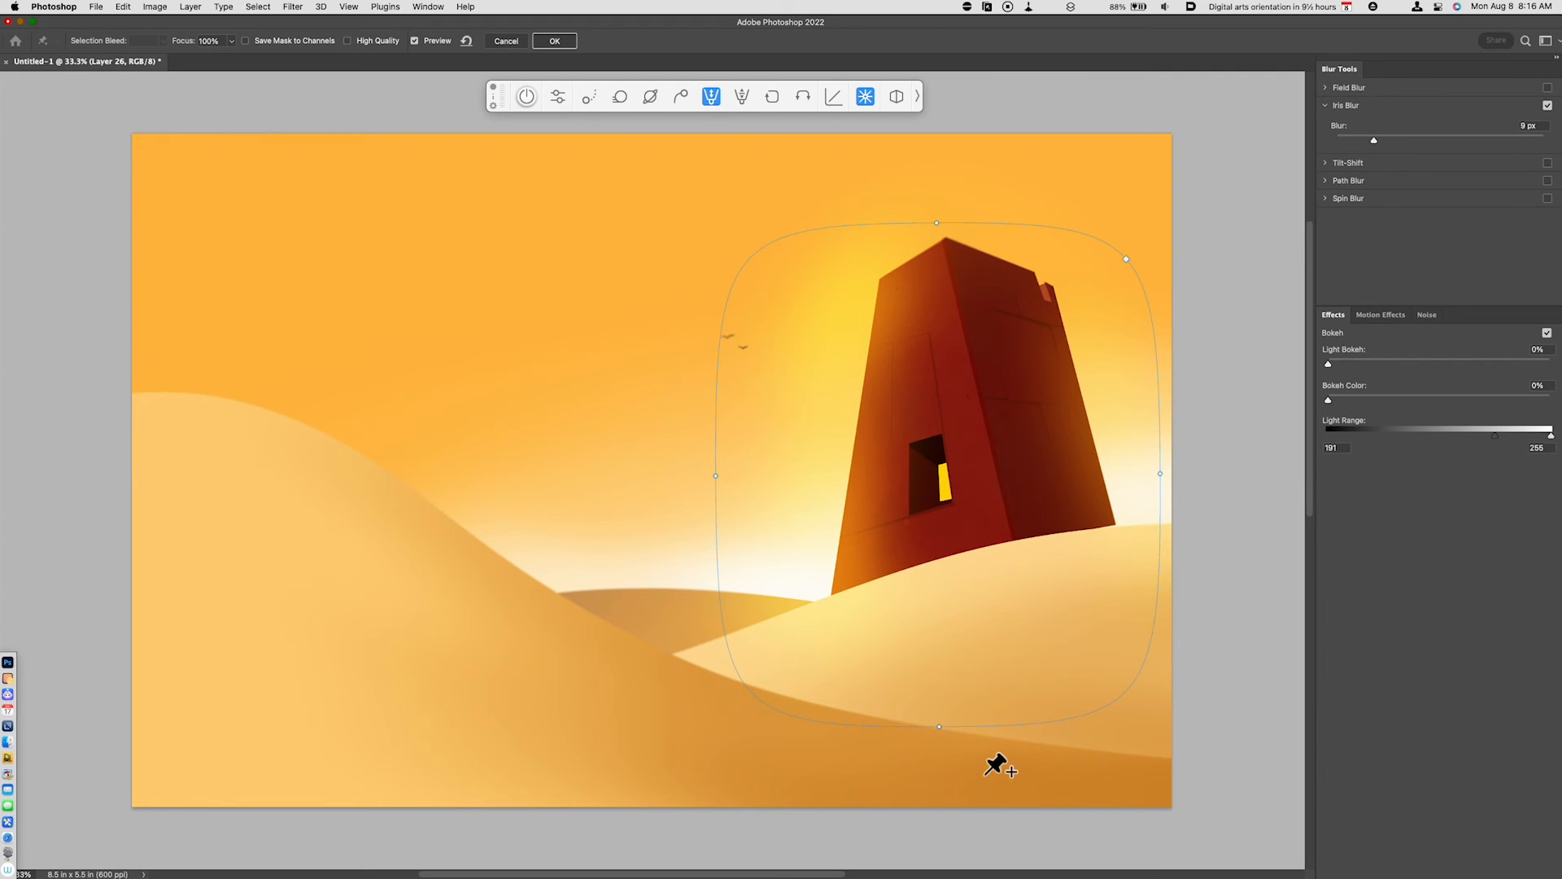
pyautogui.click(562, 45)
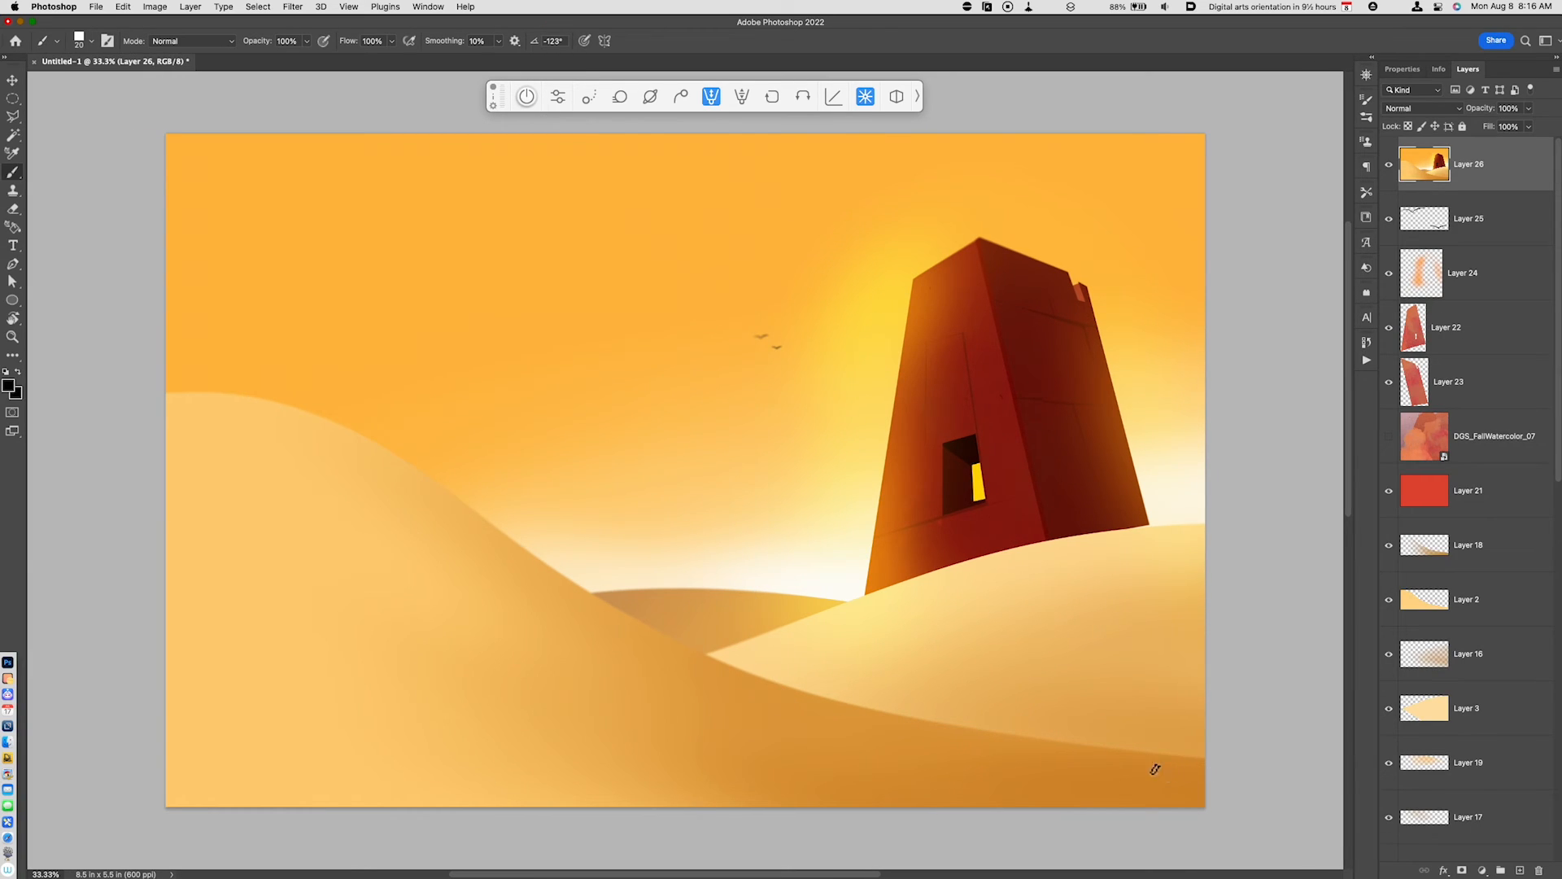
pyautogui.moveTo(1135, 764); pyautogui.dragTo(1165, 777)
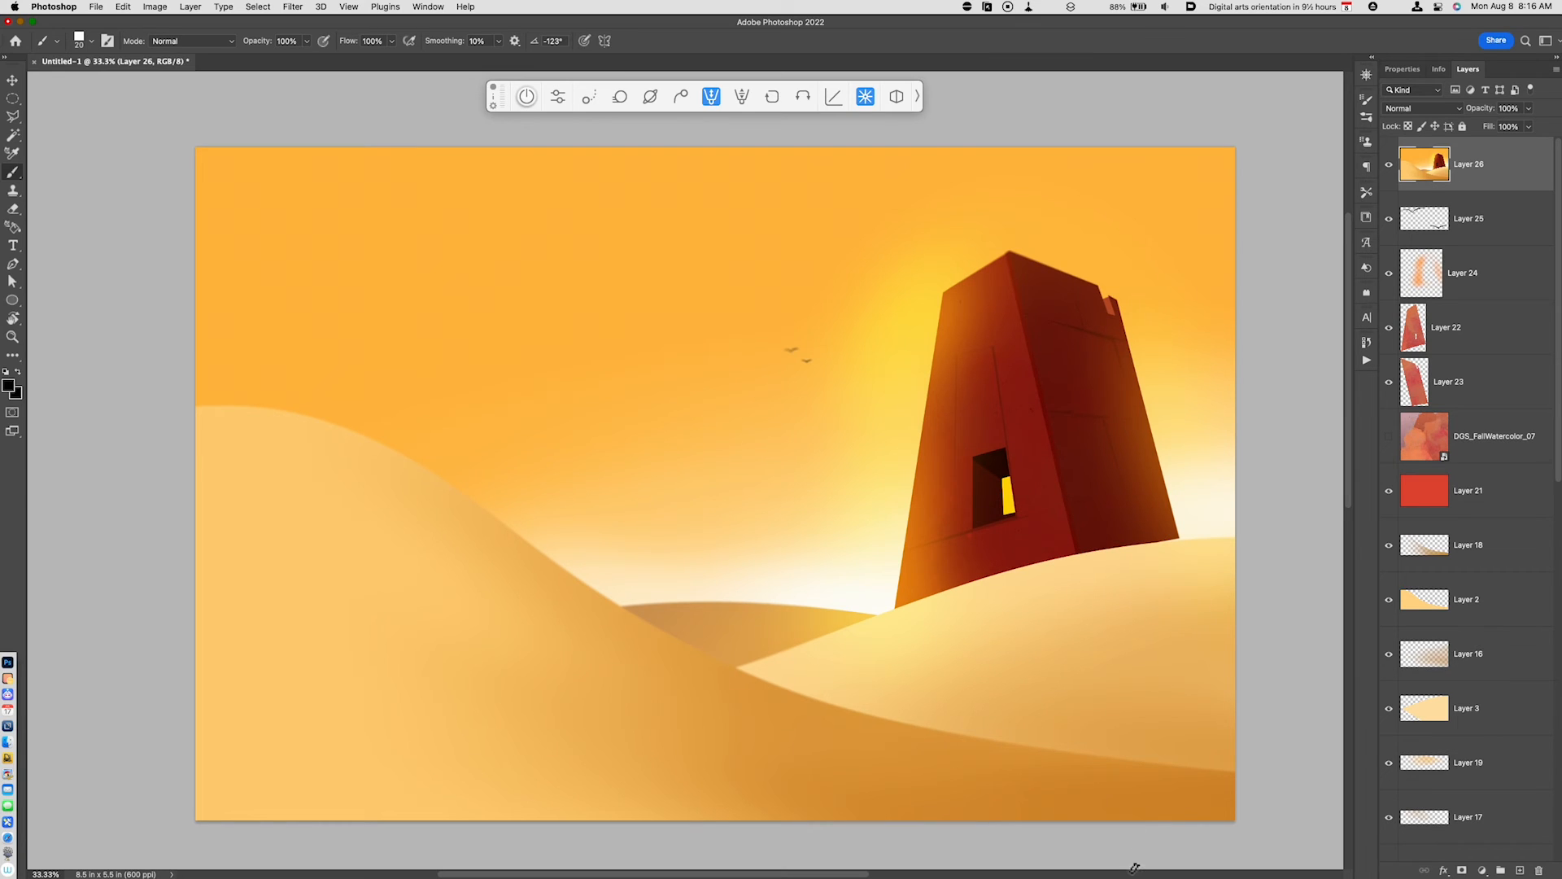